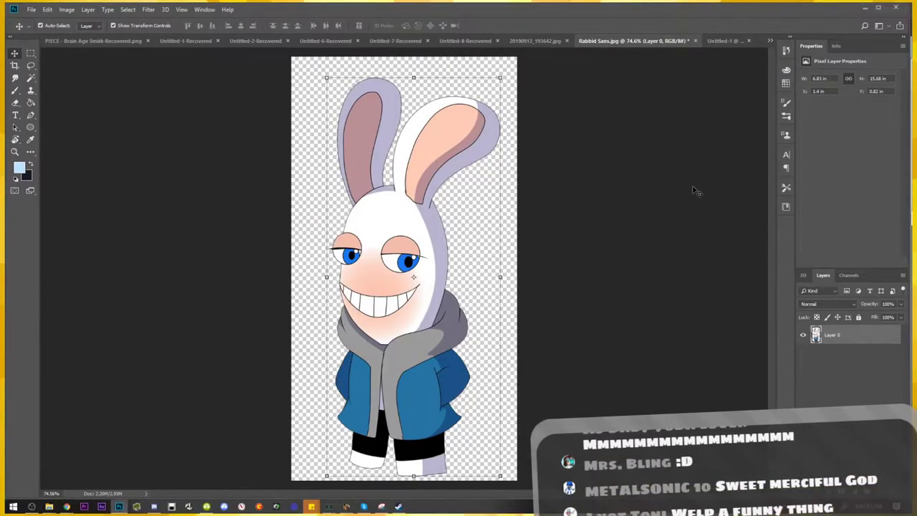
Return Layer 0's Rabbid Sans artwork to 100% opacity and switch to nintendocover.png
key(7)
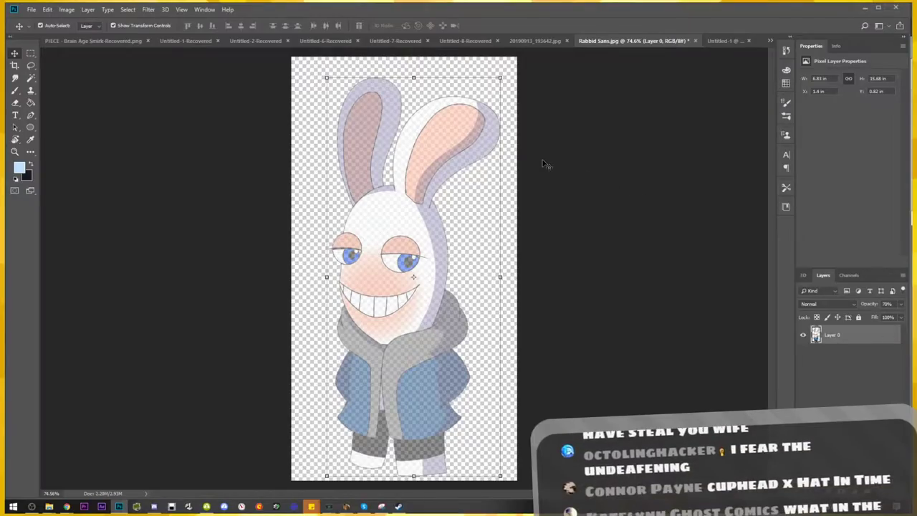
click(900, 304)
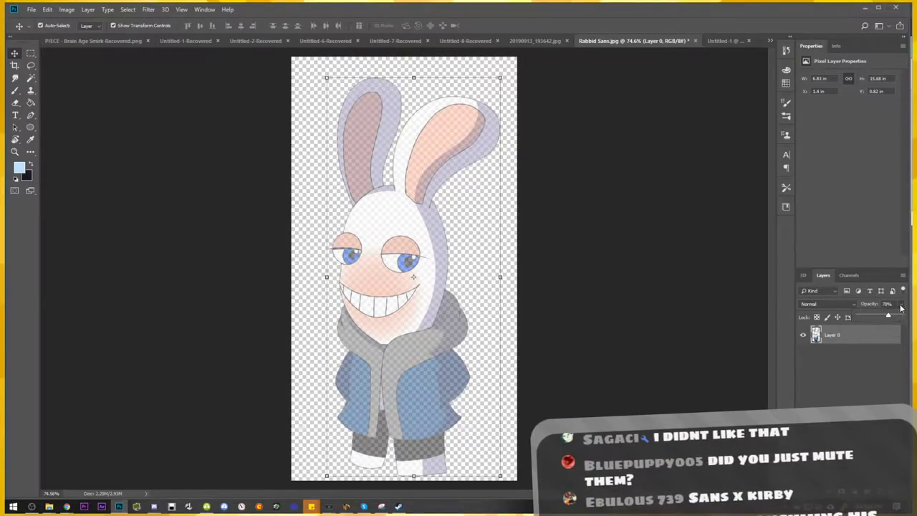
drag(888, 316, 900, 316)
click(583, 259)
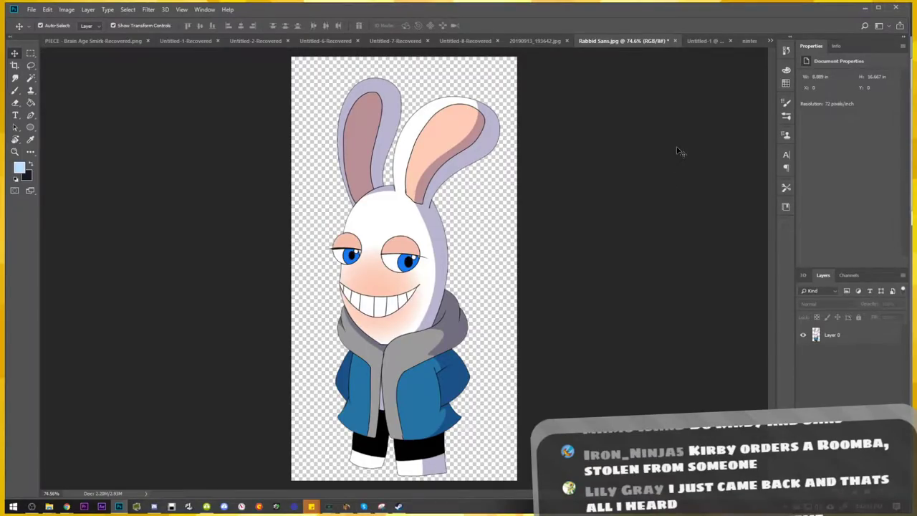
click(747, 41)
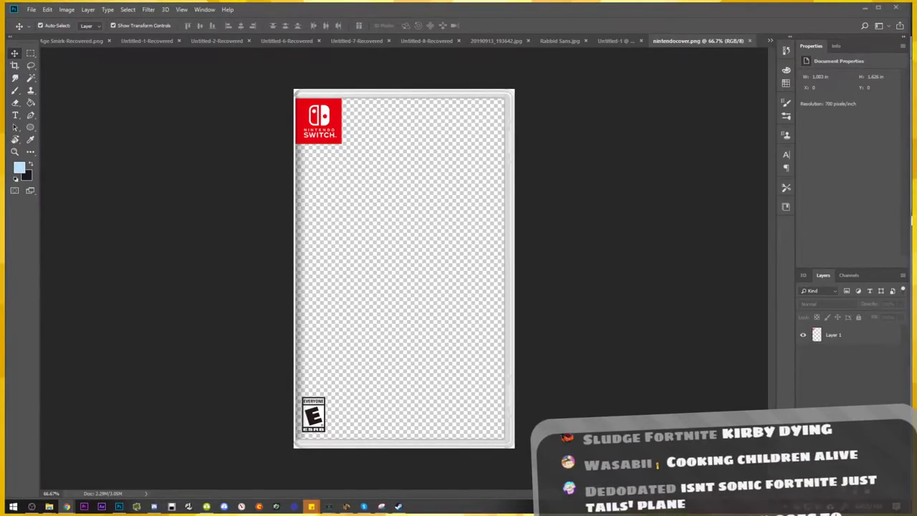
Place the Sonic render, enlarged and shifted right and up, then place the gun photo over it
mouse_move(770, 225)
mouse_down()
mouse_move(409, 225)
mouse_move(405, 253)
mouse_up()
key(Return)
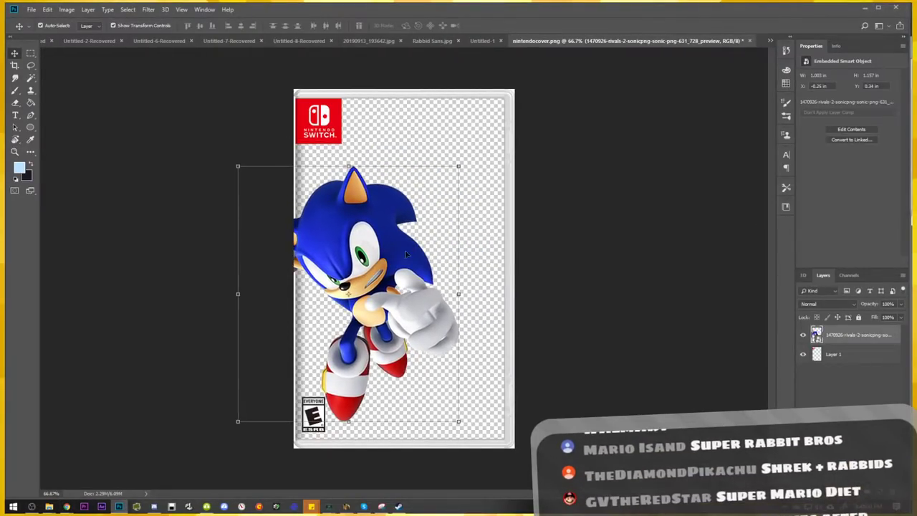
drag(462, 167, 499, 185)
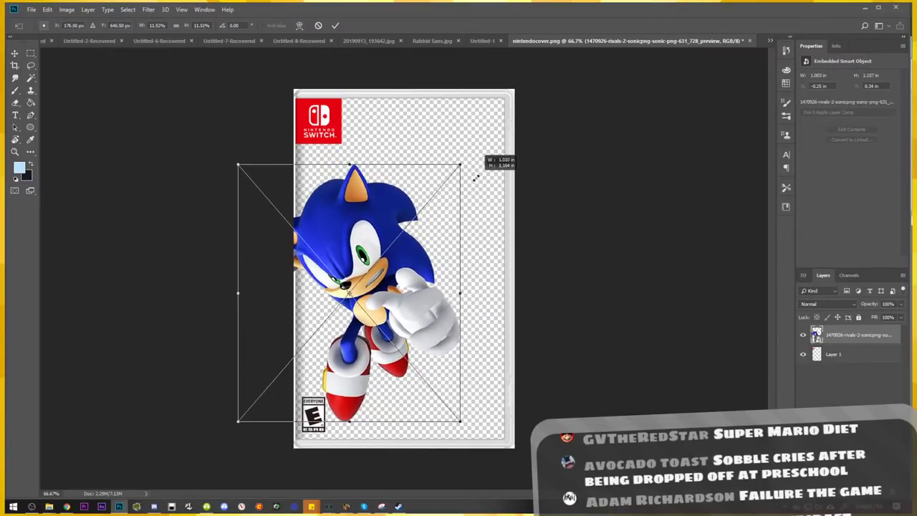
drag(404, 283, 431, 271)
key(Return)
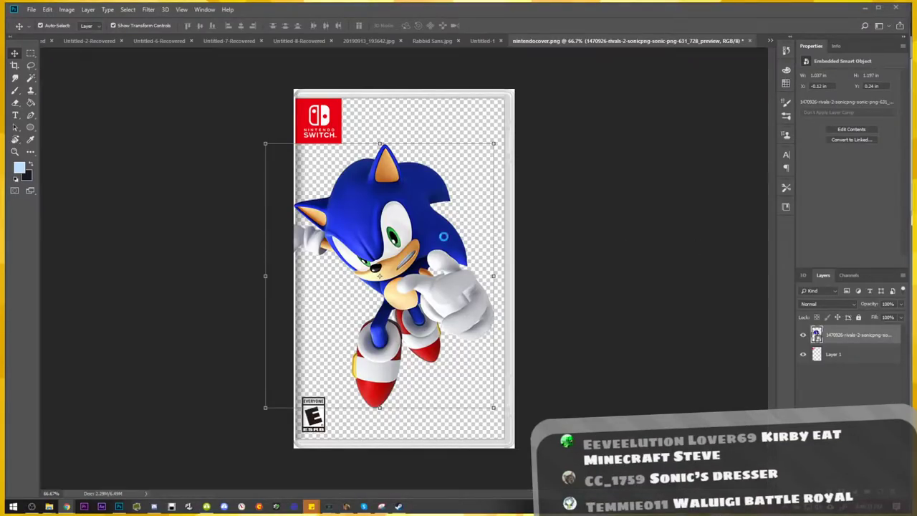
drag(916, 241, 456, 241)
key(Return)
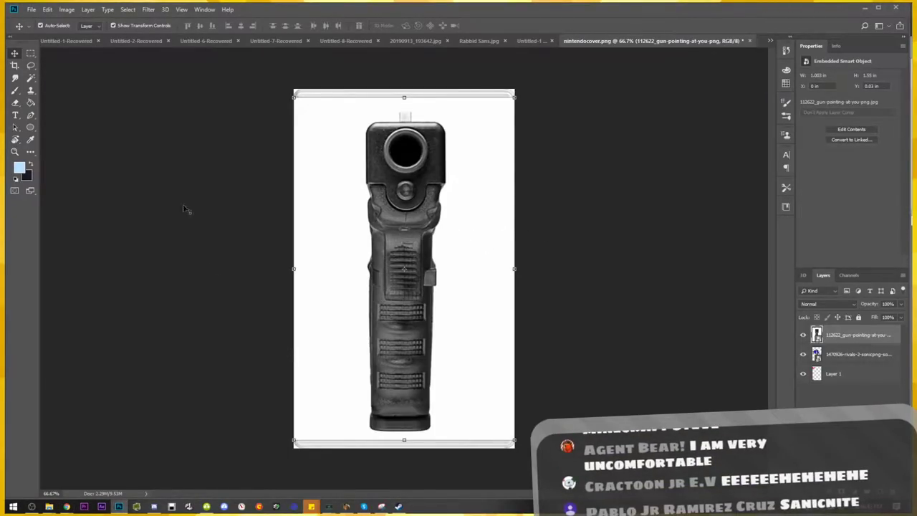
Rasterize the gun layer and delete its white background with the Magic Wand
click(31, 78)
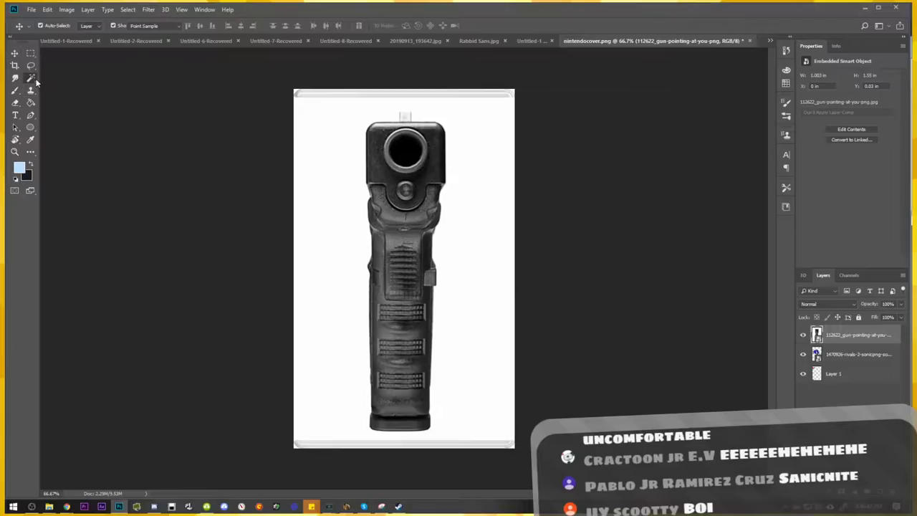
click(339, 190)
key(Delete)
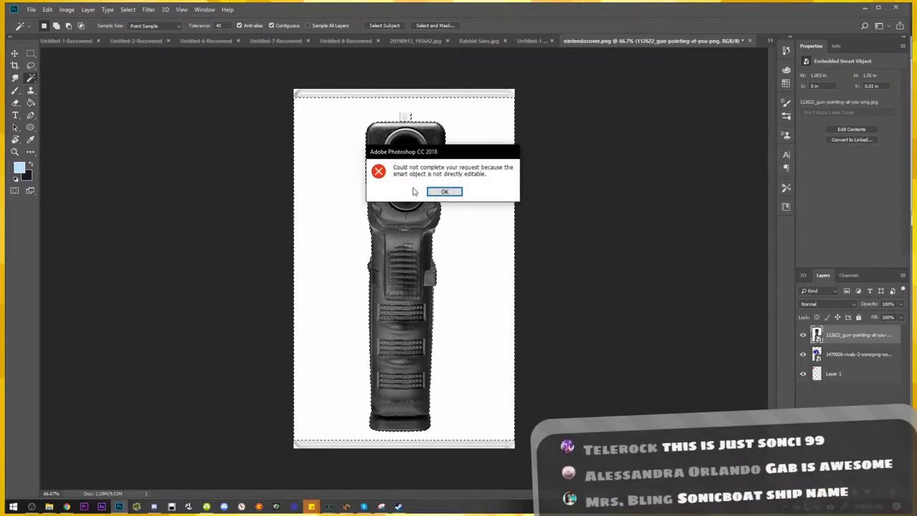
click(443, 190)
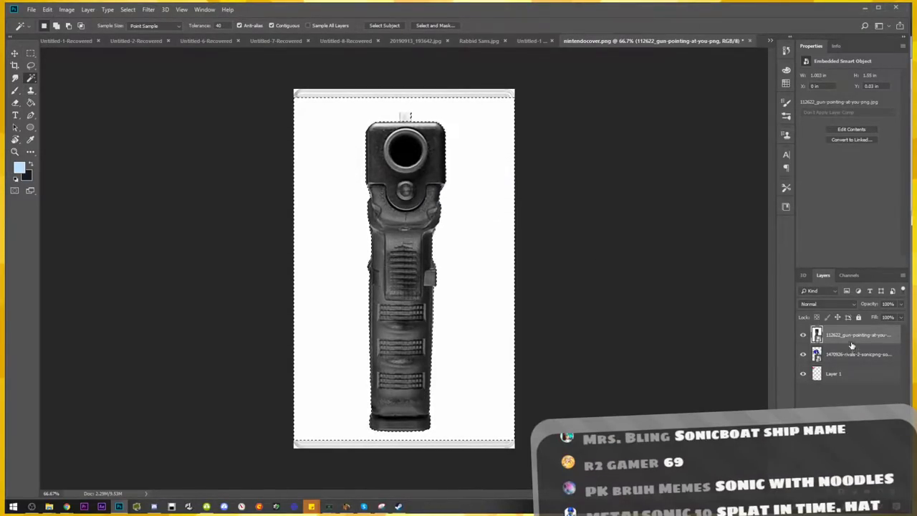
right_click(856, 335)
click(768, 265)
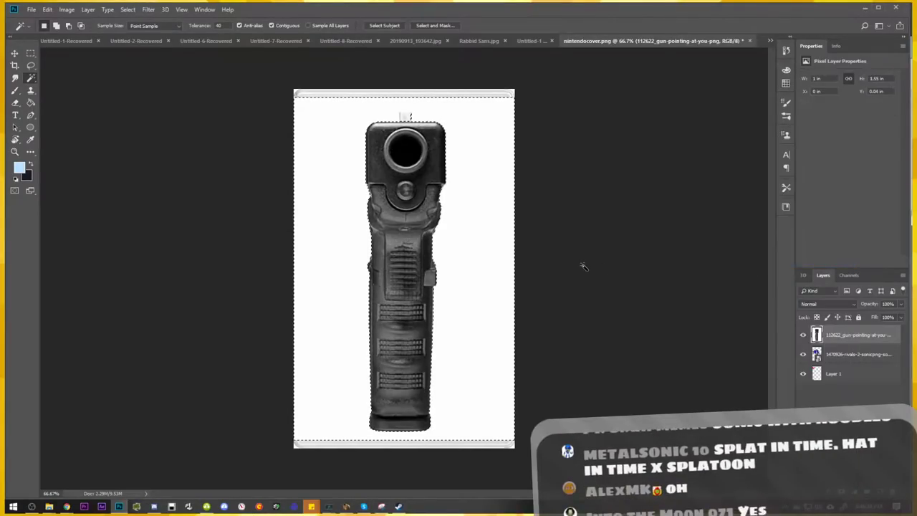
key(Delete)
click(128, 9)
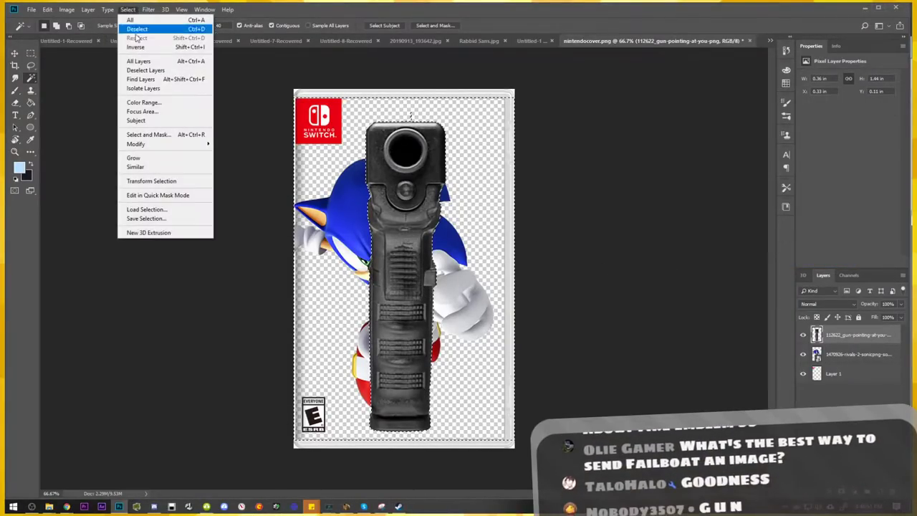
click(142, 25)
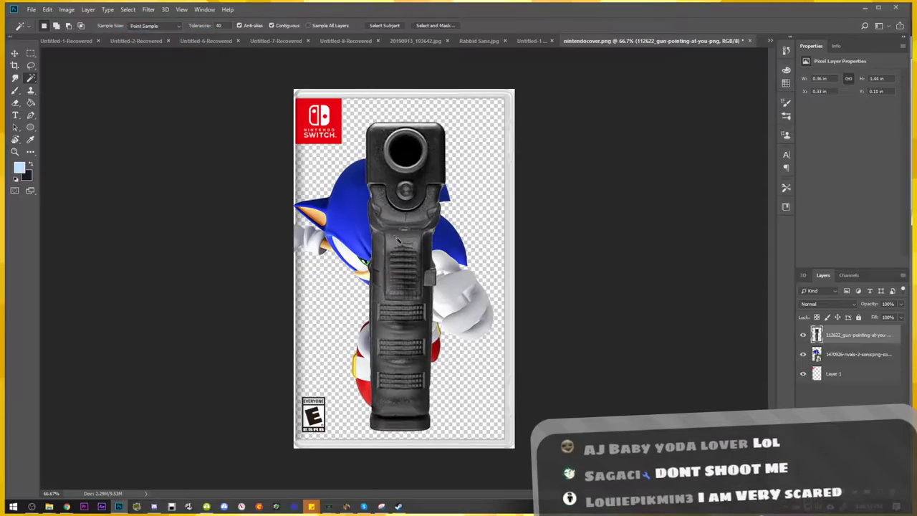
Shrink the gun to about half size, tilt it about -17°, and set it in Sonic's hand
key(v)
drag(419, 235, 450, 237)
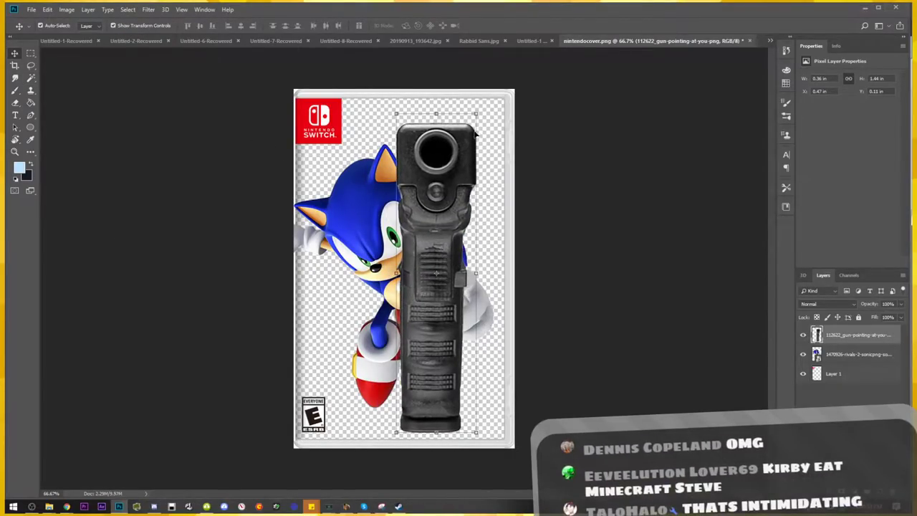
mouse_move(476, 115)
mouse_down()
mouse_move(433, 282)
mouse_move(438, 271)
mouse_up()
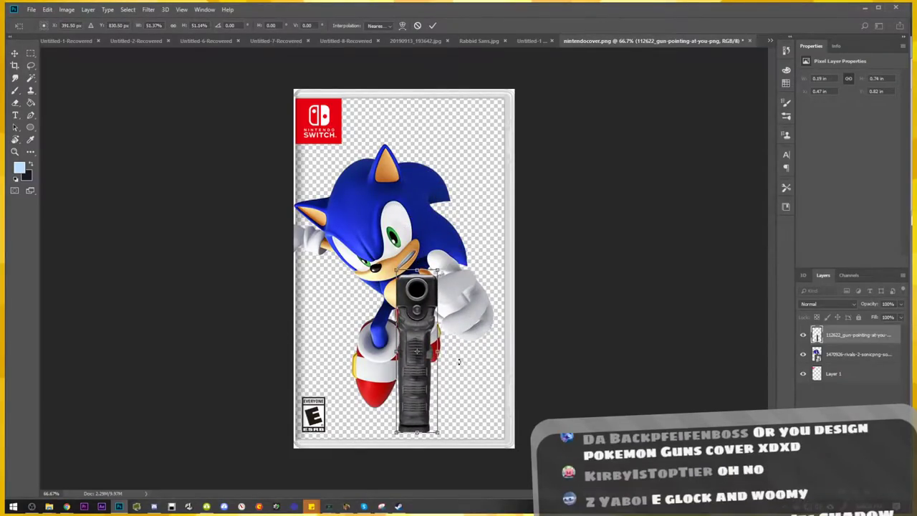
drag(459, 362, 460, 348)
drag(423, 375, 449, 321)
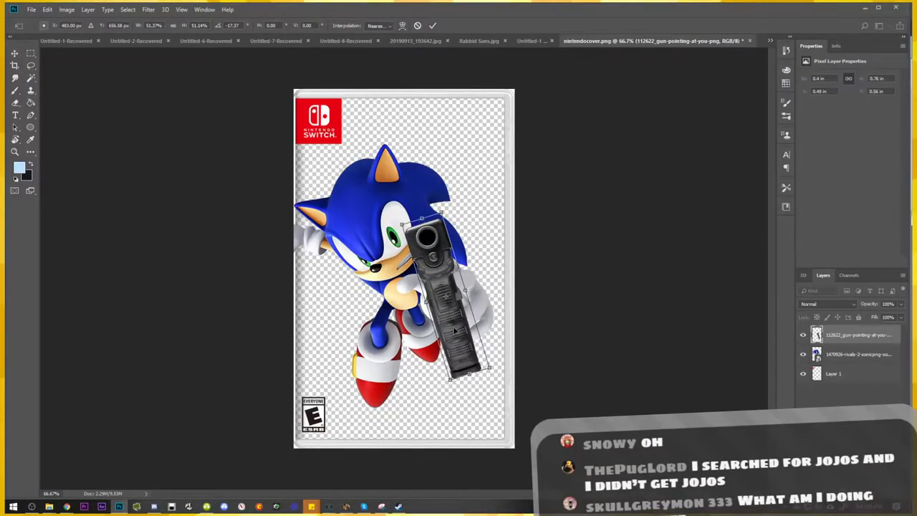
key(Return)
scroll(454, 328, up, 1)
scroll(454, 315, up, 1)
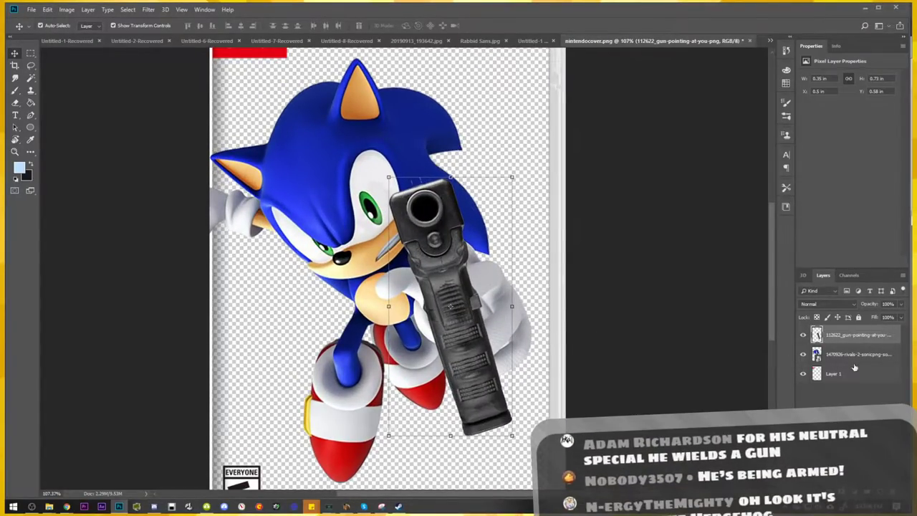
Fade the gun layer to 26% opacity and pick the Eraser tool
click(901, 304)
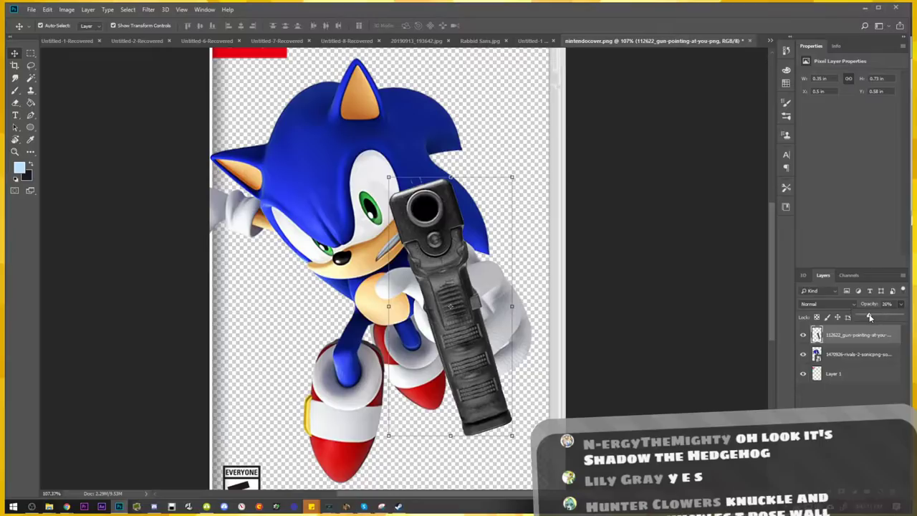
drag(901, 315, 711, 321)
click(853, 354)
scroll(477, 295, up, 3)
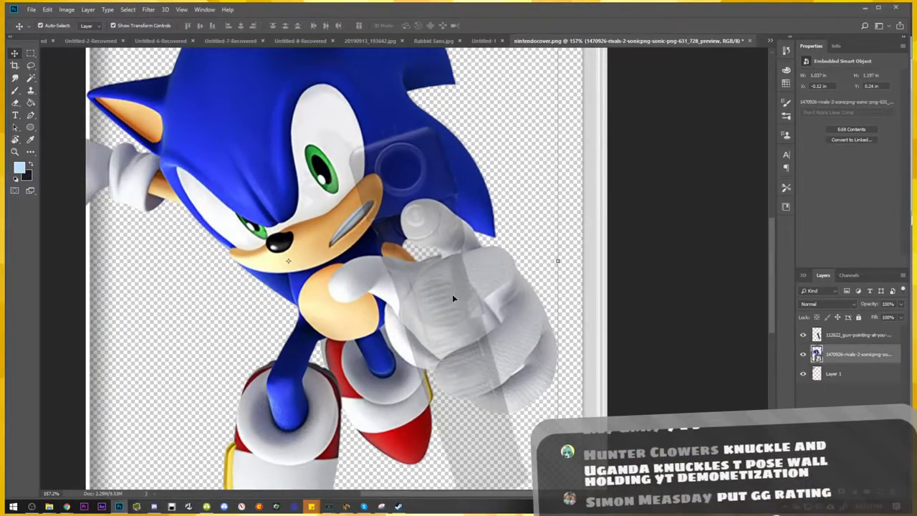
key(e)
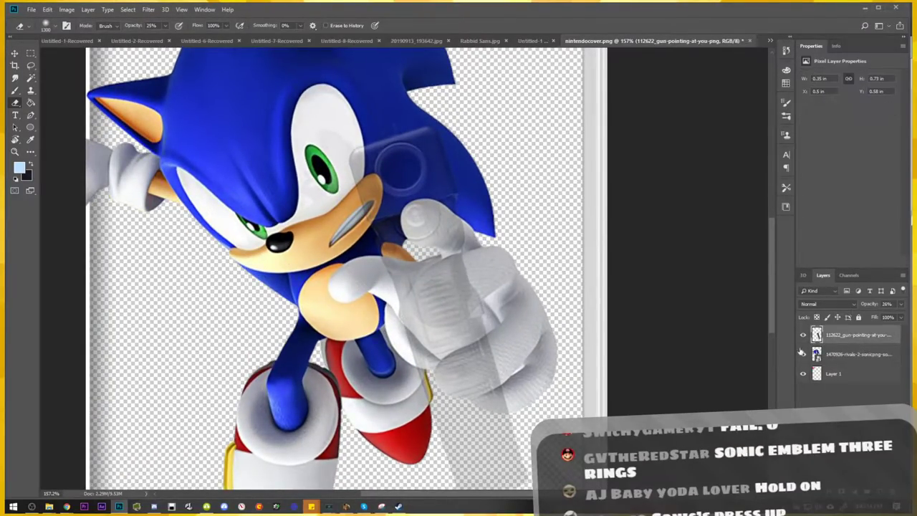
click(863, 335)
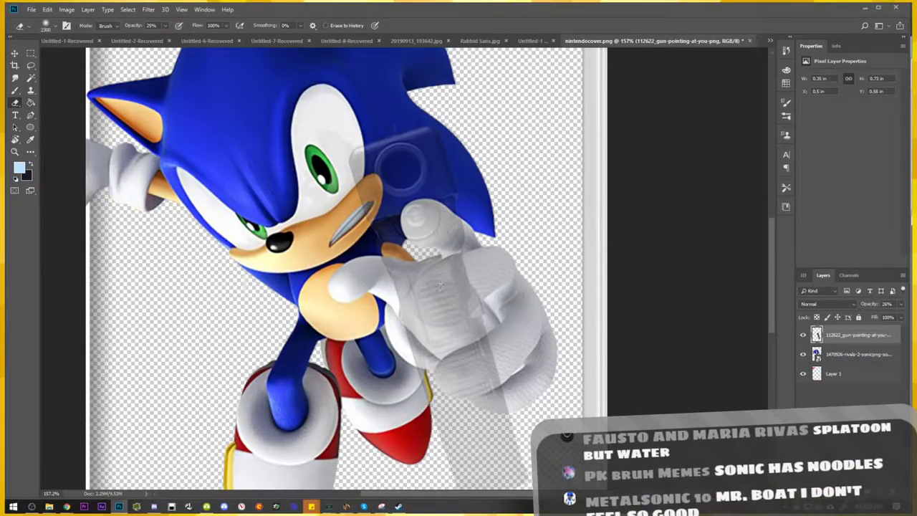
Set the eraser to 100% opacity and 85% hardness
key(bracketright)
key(bracketright)
key(bracketright)
key(bracketleft)
key(bracketleft)
key(bracketleft)
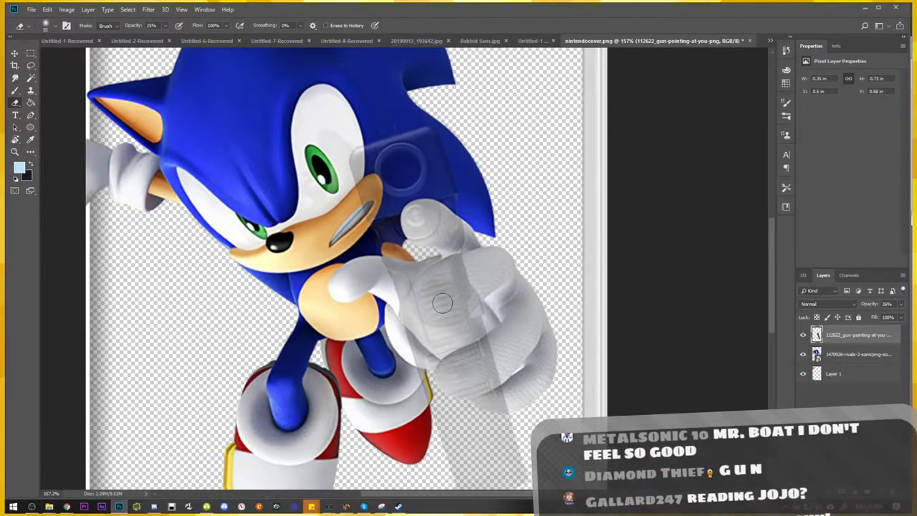
key(bracketright)
key(bracketright)
key(bracketright)
key(bracketright)
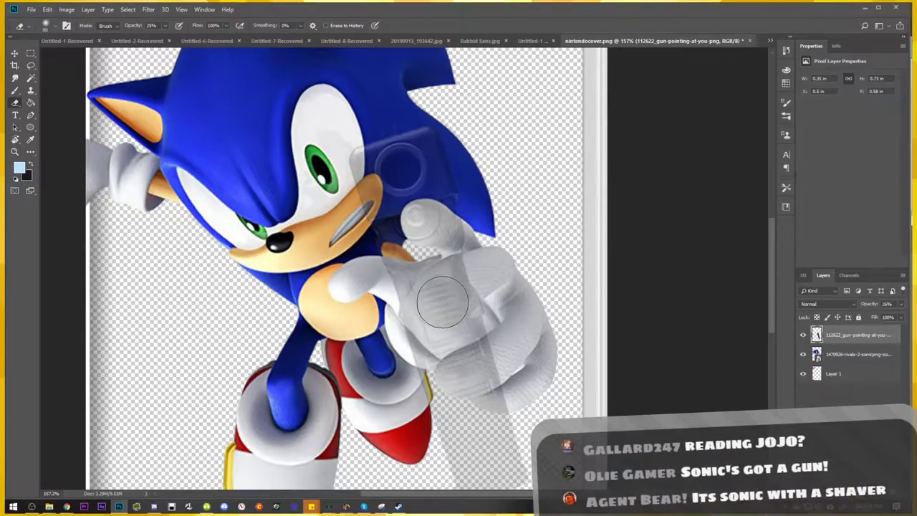
key(bracketleft)
key(bracketleft)
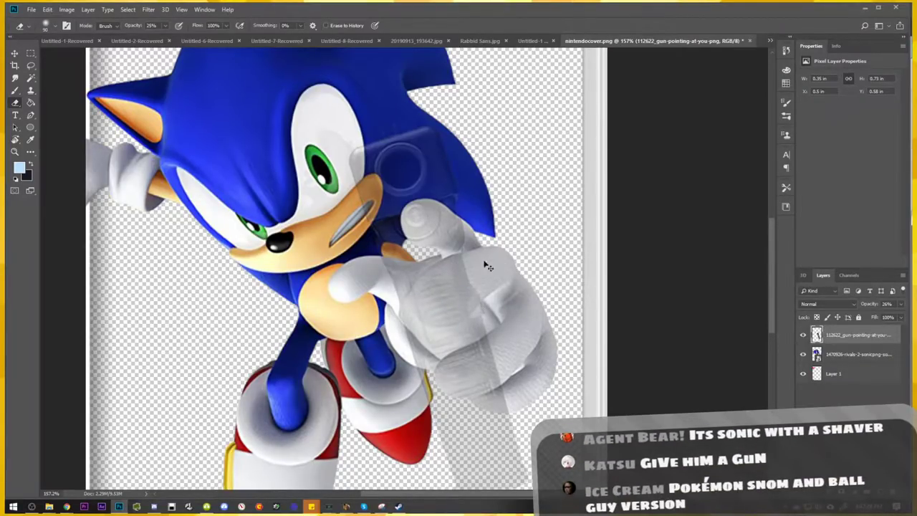
drag(164, 25, 240, 45)
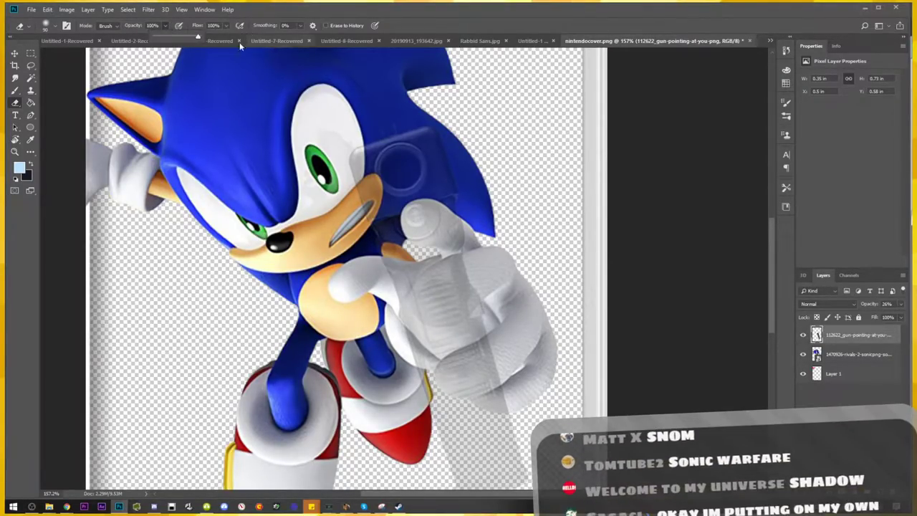
click(56, 26)
mouse_move(118, 77)
mouse_down()
mouse_move(111, 84)
mouse_move(120, 79)
mouse_up()
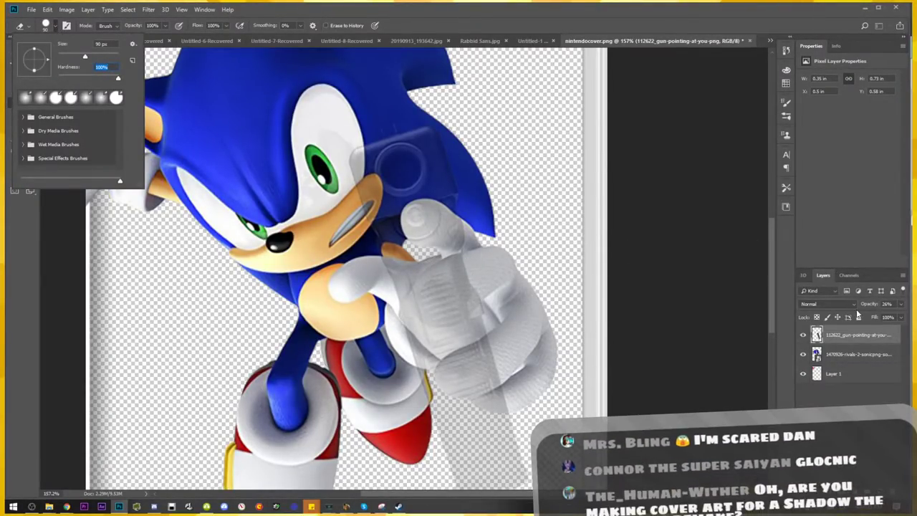
Set the gun layer's opacity to 34%
click(900, 305)
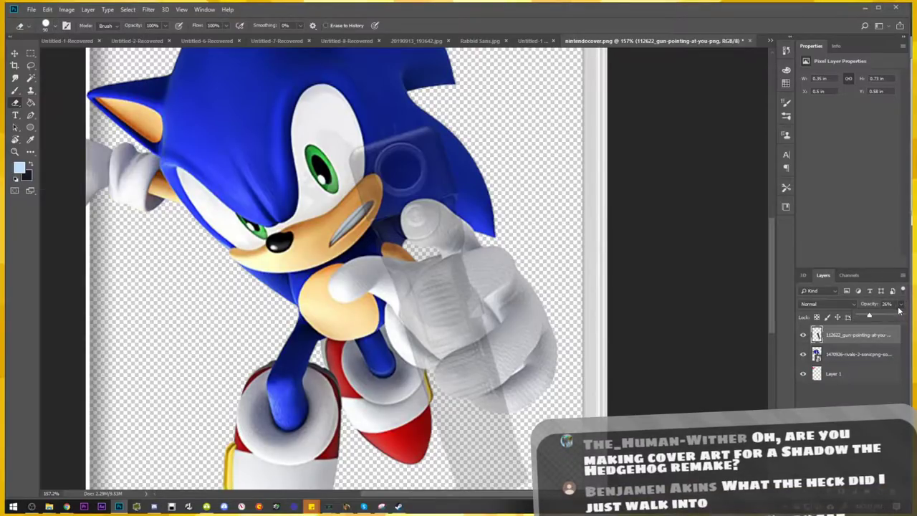
drag(883, 317, 885, 318)
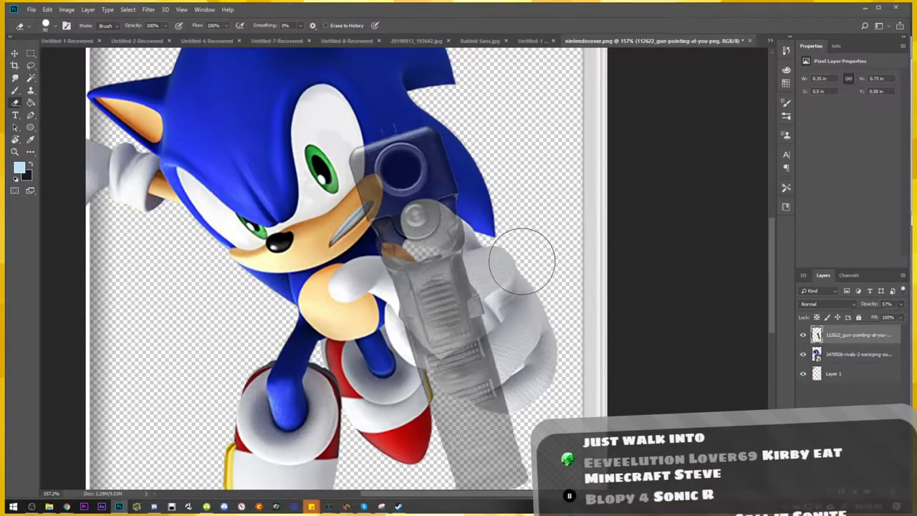
scroll(521, 256, up, 3)
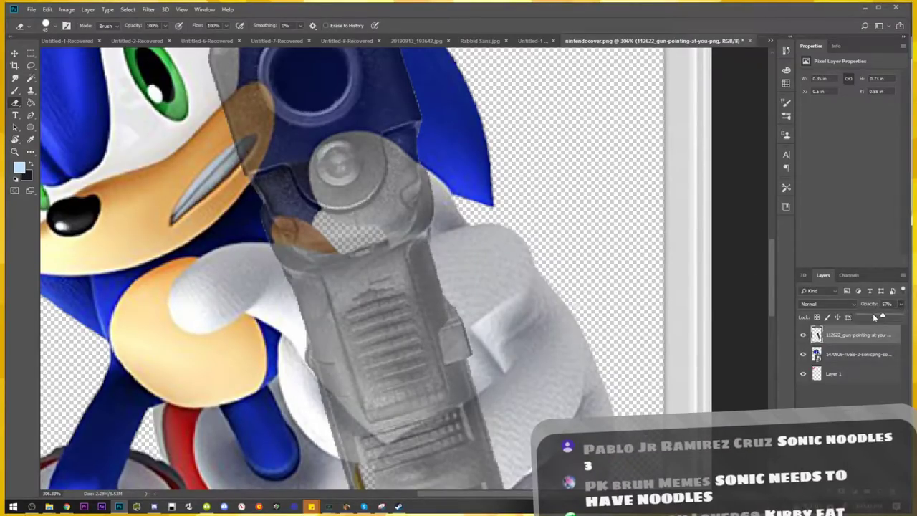
drag(873, 313, 870, 315)
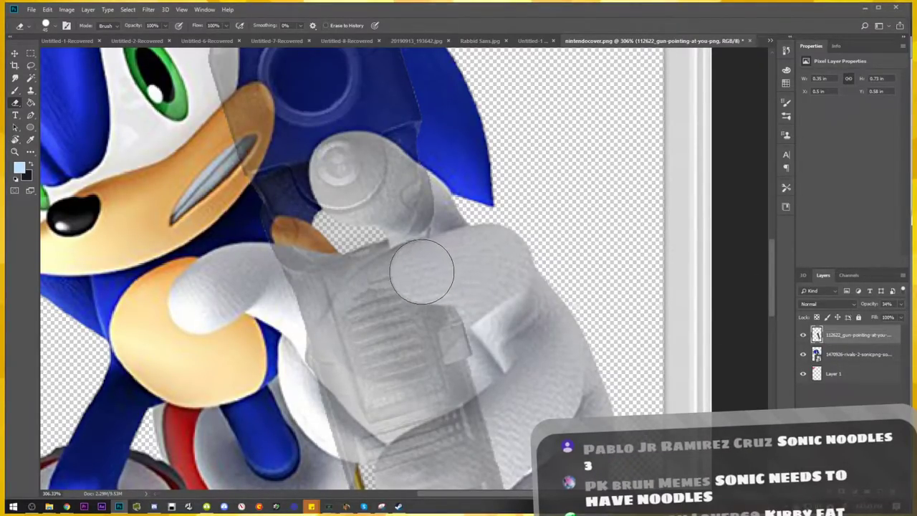
Erase the gun over Sonic's glove fingers and restore the gun layer to 100% opacity
mouse_move(422, 273)
mouse_down()
mouse_move(380, 288)
mouse_move(365, 307)
mouse_move(365, 333)
mouse_move(373, 340)
mouse_move(389, 327)
mouse_move(419, 327)
mouse_move(434, 311)
mouse_up()
drag(549, 323, 518, 213)
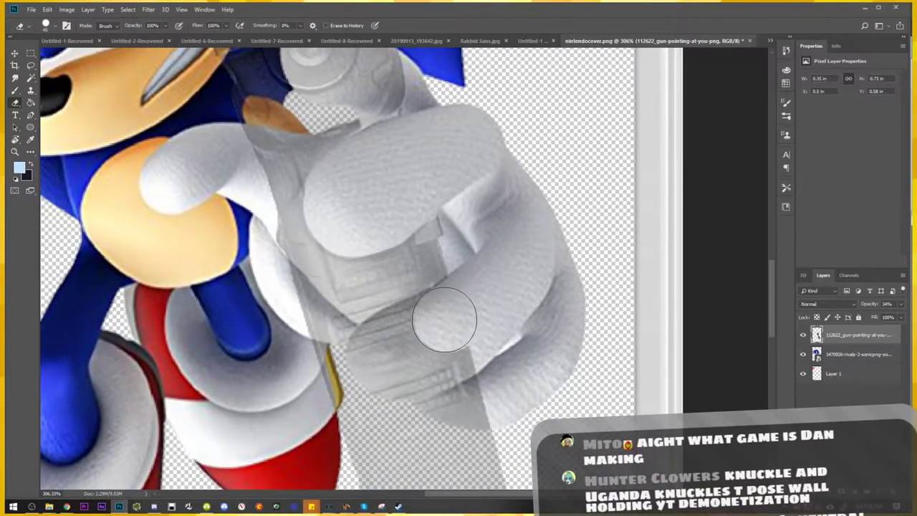
mouse_move(444, 320)
mouse_down()
mouse_move(415, 323)
mouse_move(380, 352)
mouse_move(495, 367)
mouse_move(439, 380)
mouse_move(485, 395)
mouse_move(512, 389)
mouse_move(492, 397)
mouse_up()
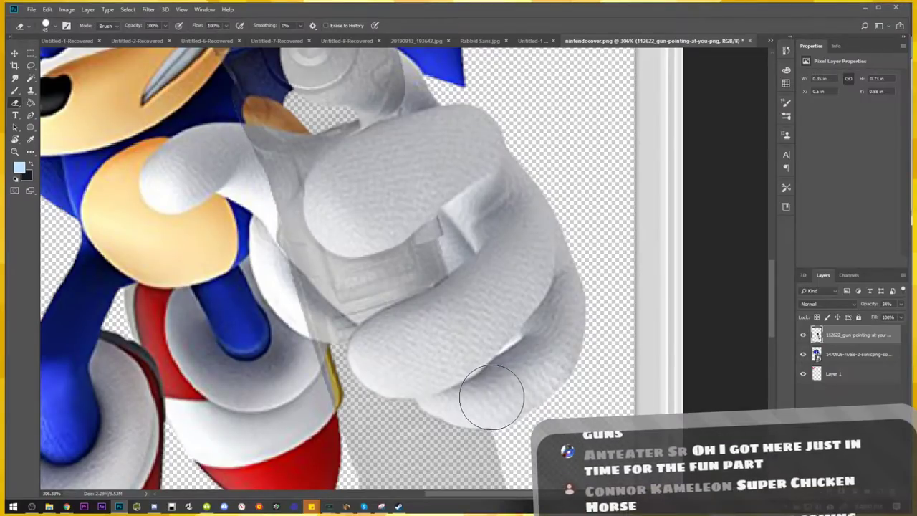
scroll(495, 344, down, 2)
scroll(491, 327, down, 2)
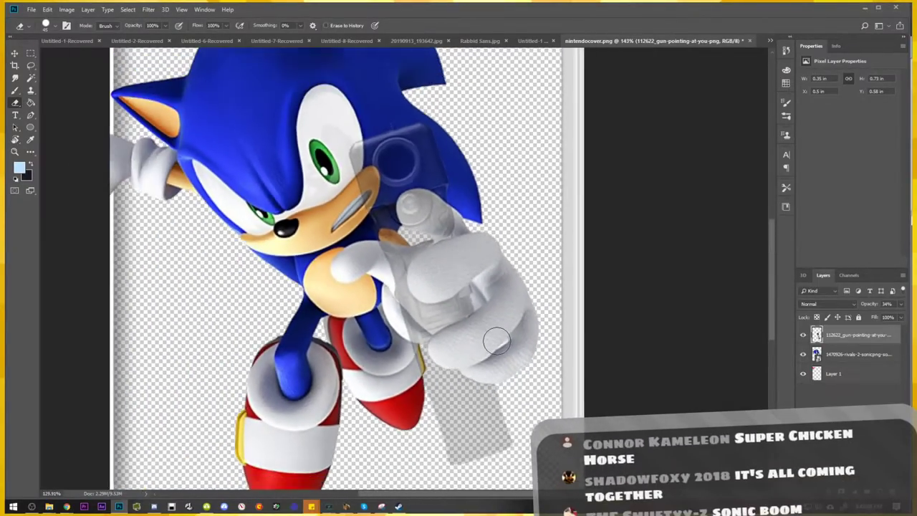
scroll(487, 315, down, 1)
scroll(487, 315, up, 2)
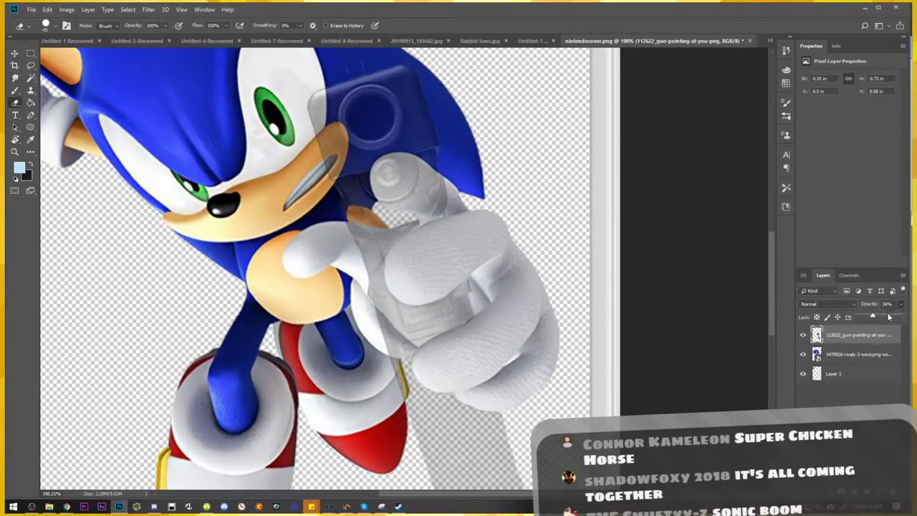
drag(888, 317, 904, 317)
key(ctrl+0)
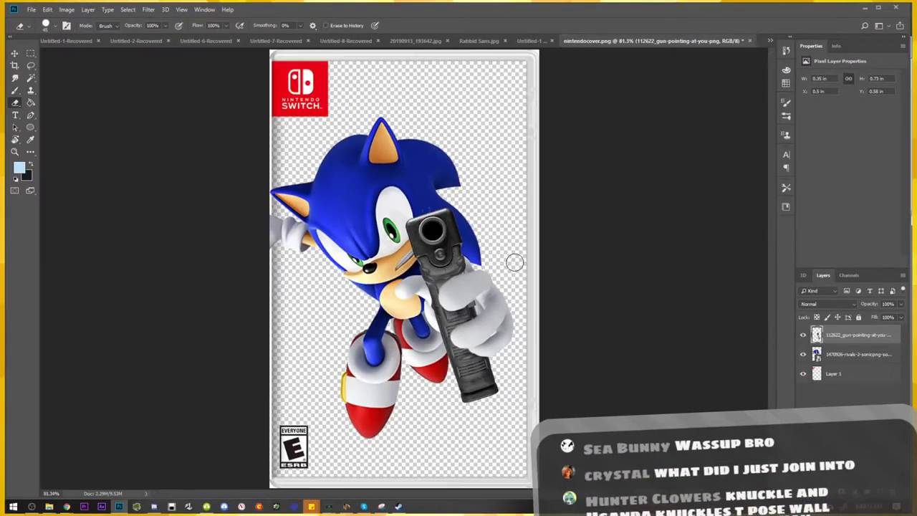
key(v)
scroll(505, 269, up, 2)
scroll(494, 275, up, 2)
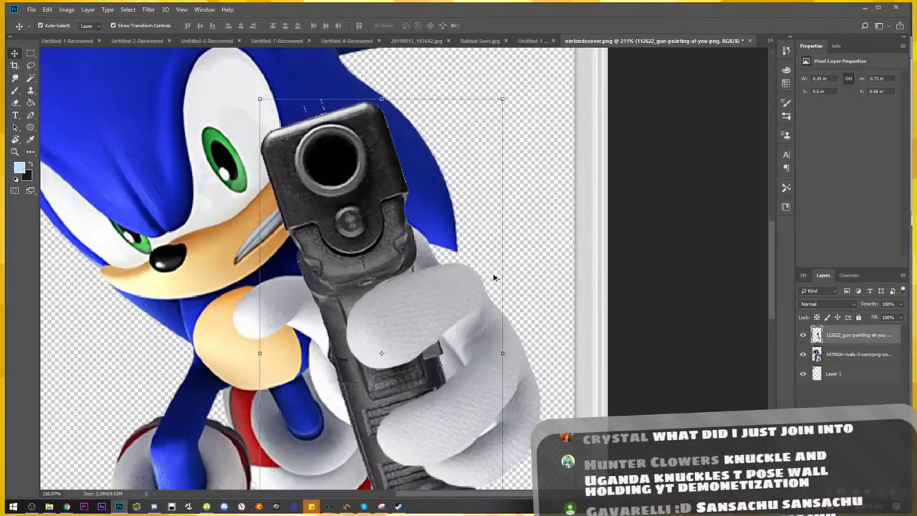
scroll(403, 278, up, 2)
scroll(401, 281, up, 2)
key(s)
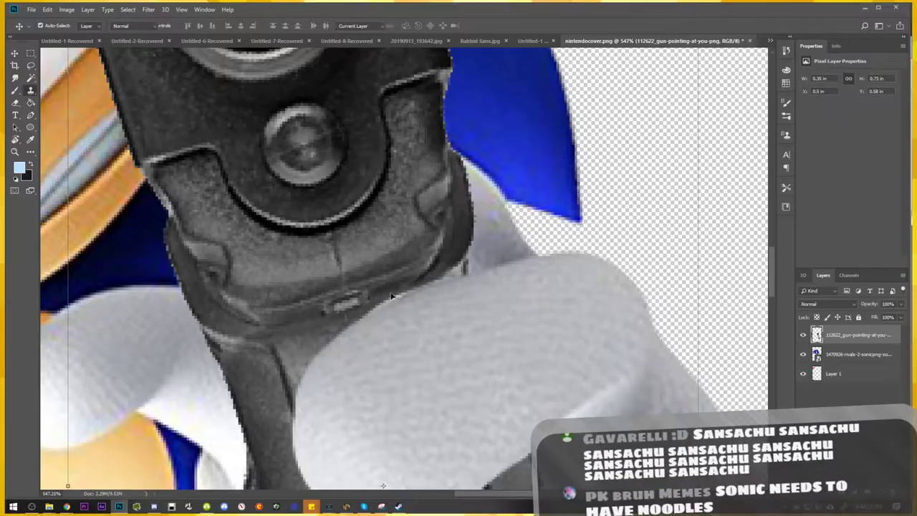
click(17, 79)
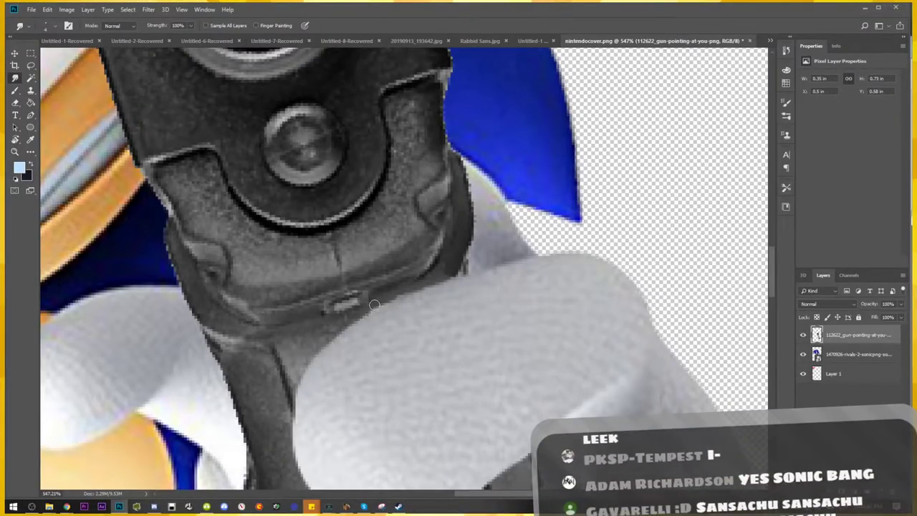
scroll(462, 302, down, 3)
scroll(466, 315, down, 2)
scroll(480, 337, down, 2)
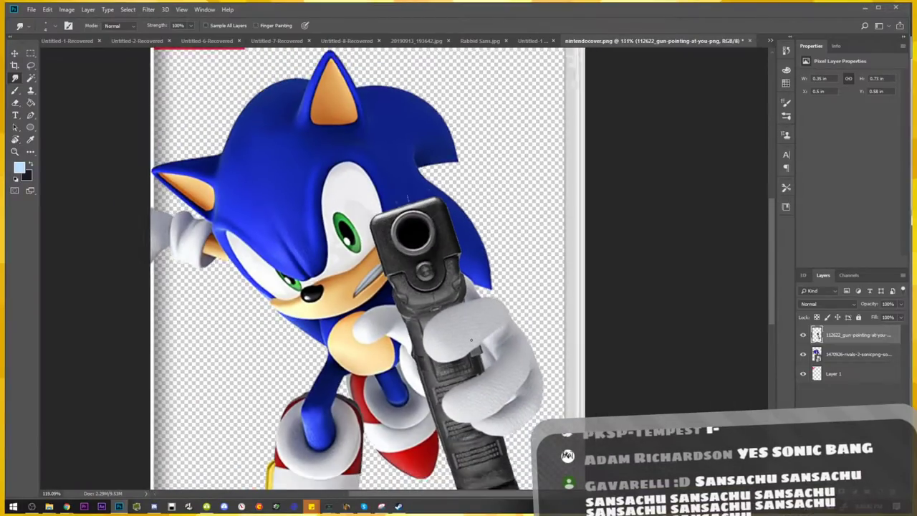
scroll(490, 354, down, 1)
scroll(490, 355, down, 1)
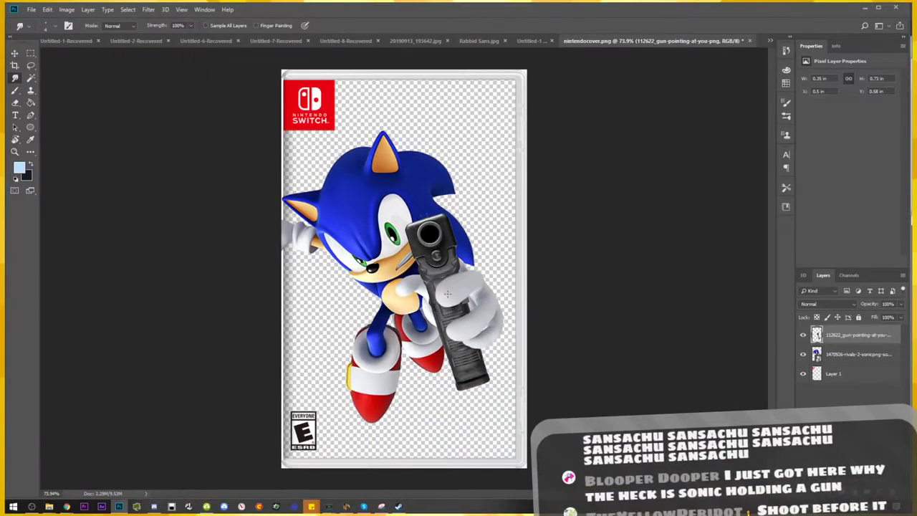
scroll(447, 293, up, 1)
Select the Sonic layer and try merging it into Layer 1, then undo it
key(v)
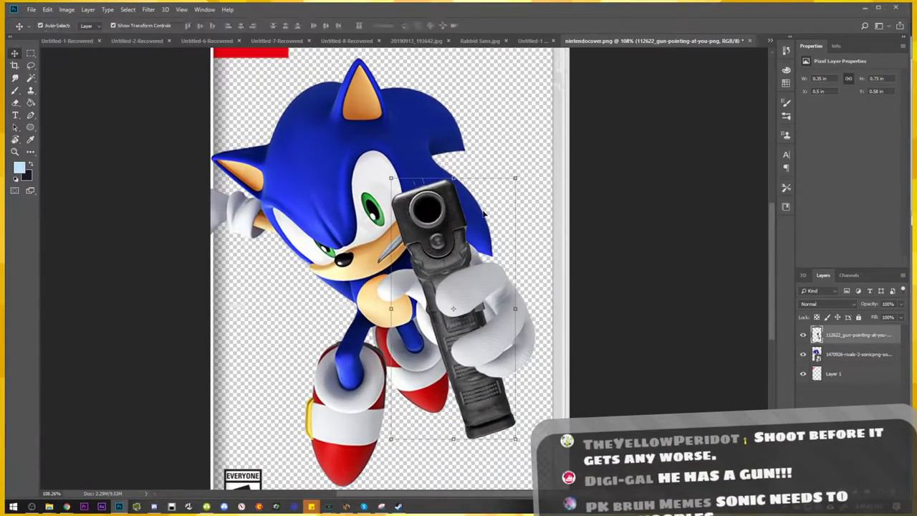
scroll(485, 274, down, 1)
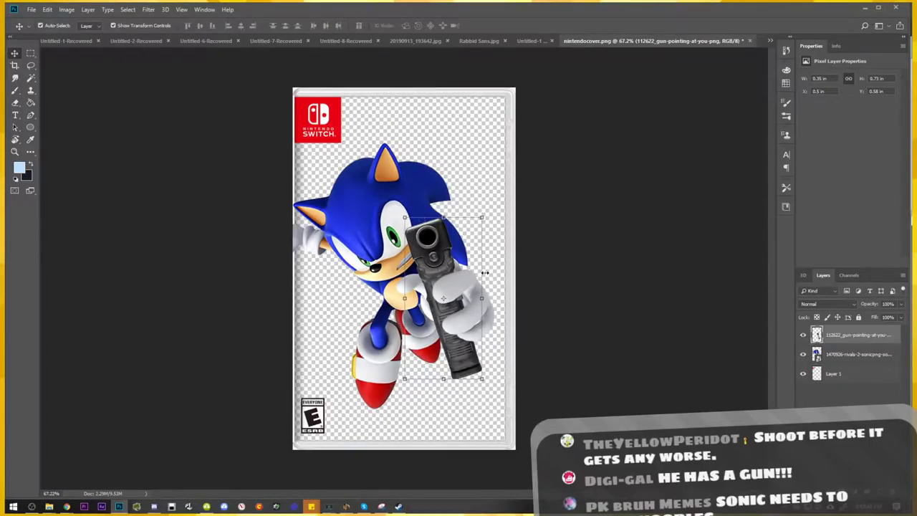
click(840, 374)
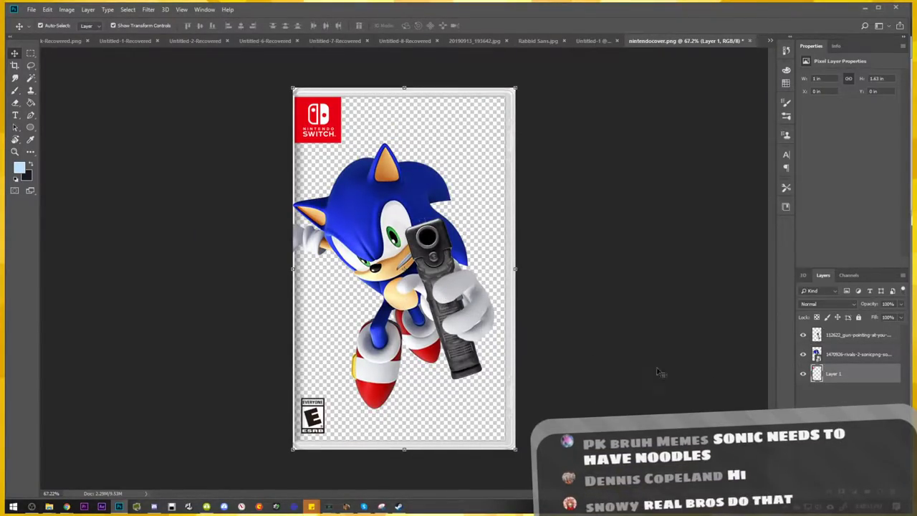
click(842, 356)
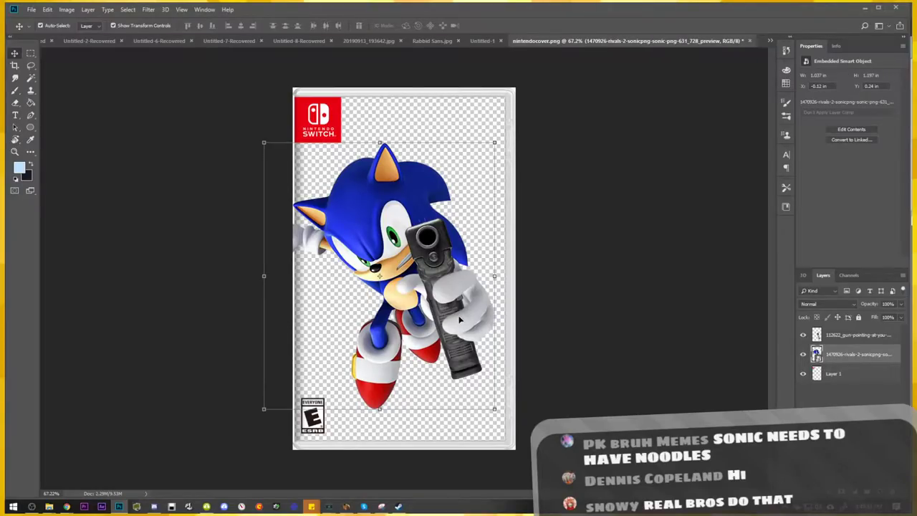
click(859, 338)
right_click(859, 338)
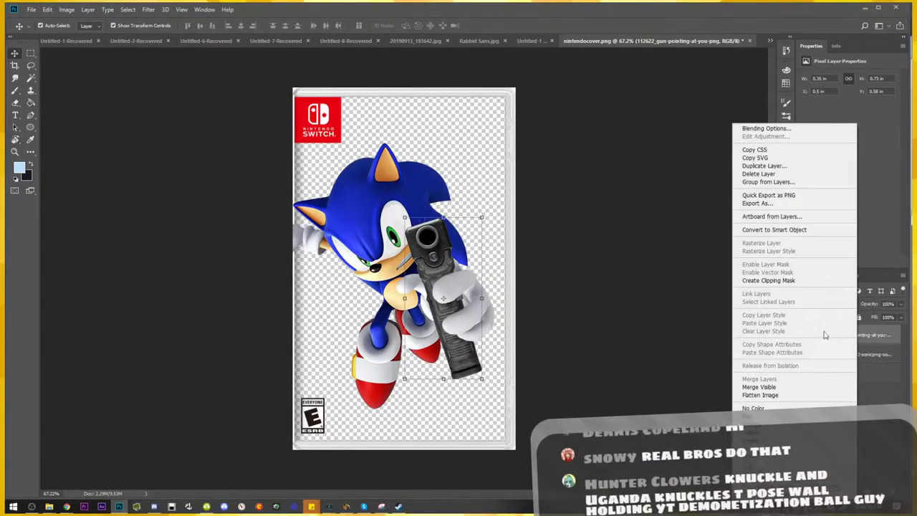
key(Escape)
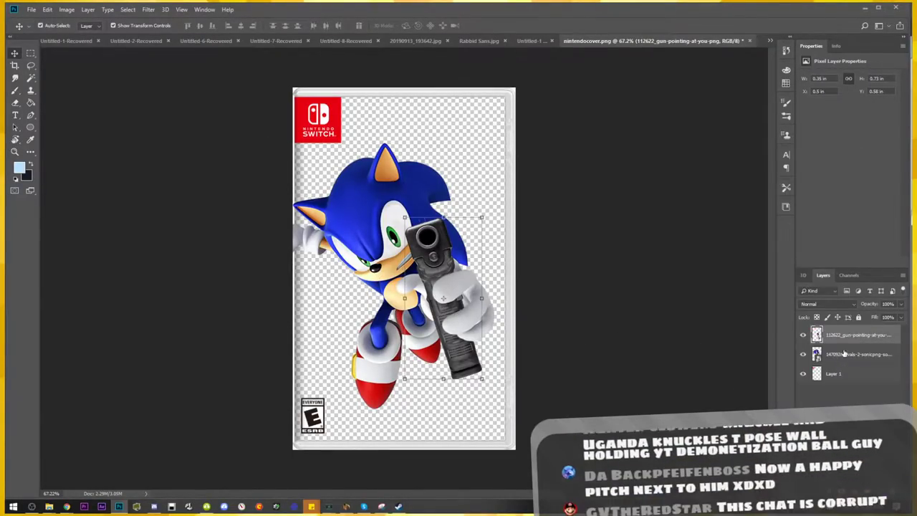
right_click(850, 339)
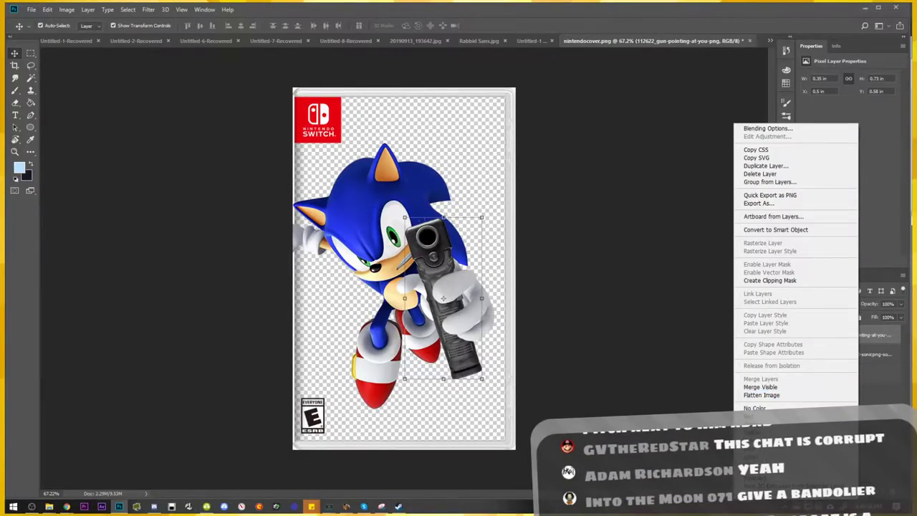
key(Escape)
right_click(846, 357)
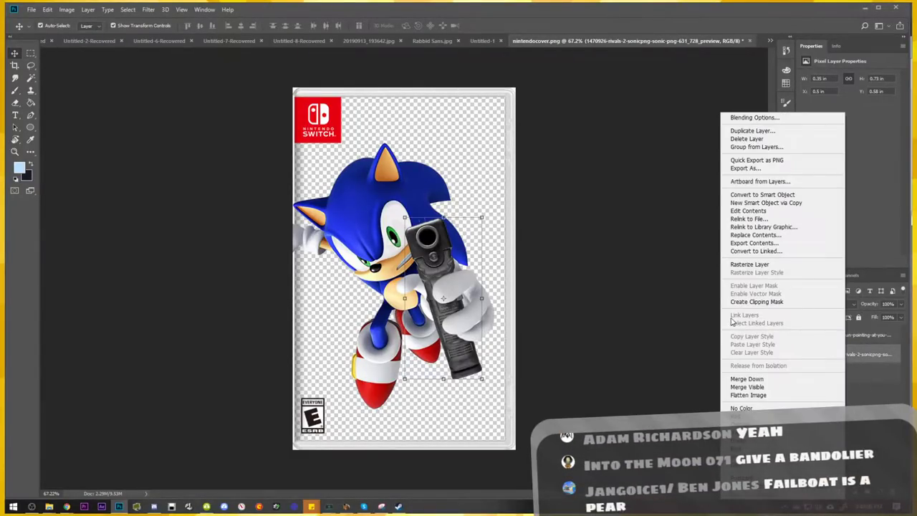
click(769, 380)
key(ctrl+z)
Rasterize the Sonic smart object and merge it with the gun layer
right_click(847, 358)
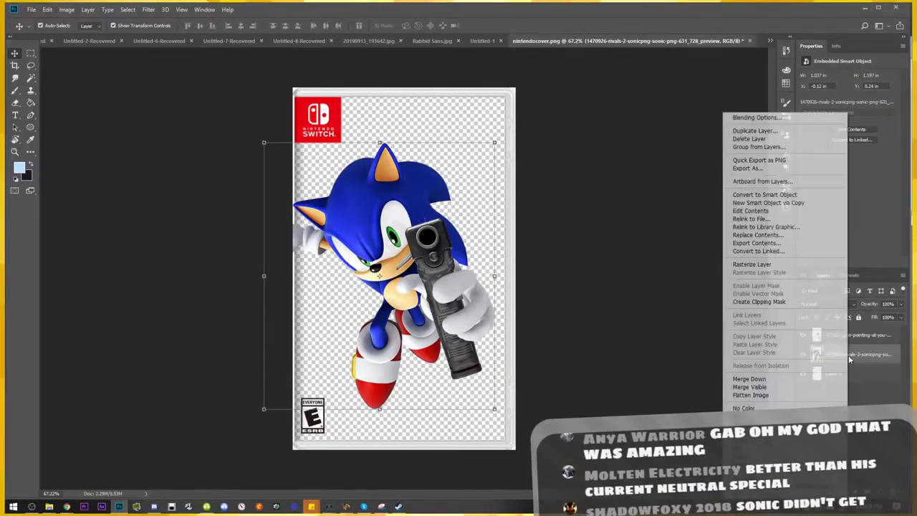
click(802, 264)
shift+click(853, 337)
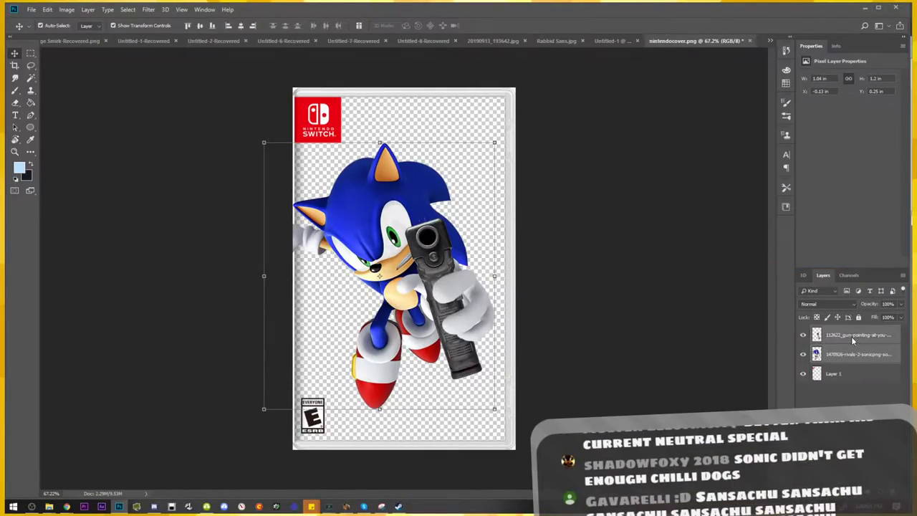
right_click(851, 338)
click(754, 378)
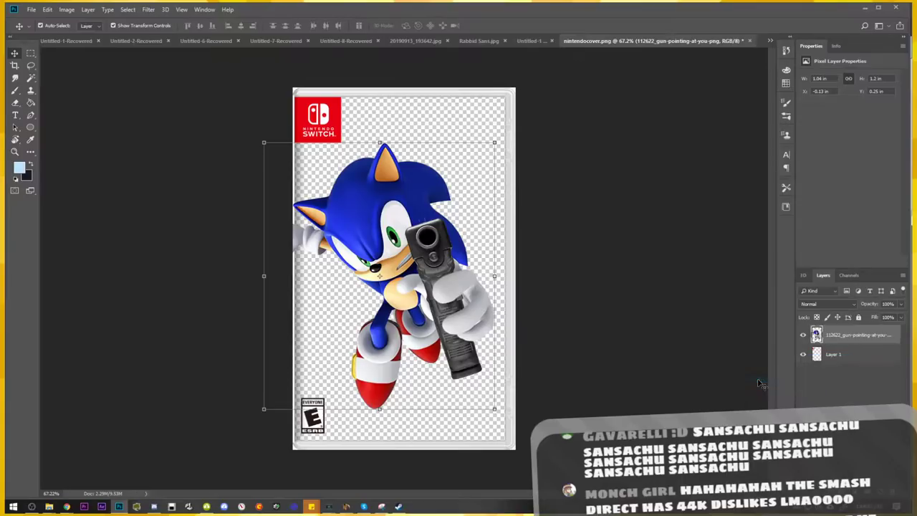
Put the Sonic-and-gun layer below Layer 1 and scale it to about 104.6%, lower on the cover
mouse_move(423, 270)
mouse_down()
mouse_move(428, 293)
mouse_move(497, 293)
mouse_move(480, 389)
mouse_move(409, 307)
mouse_move(427, 314)
mouse_move(426, 304)
mouse_up()
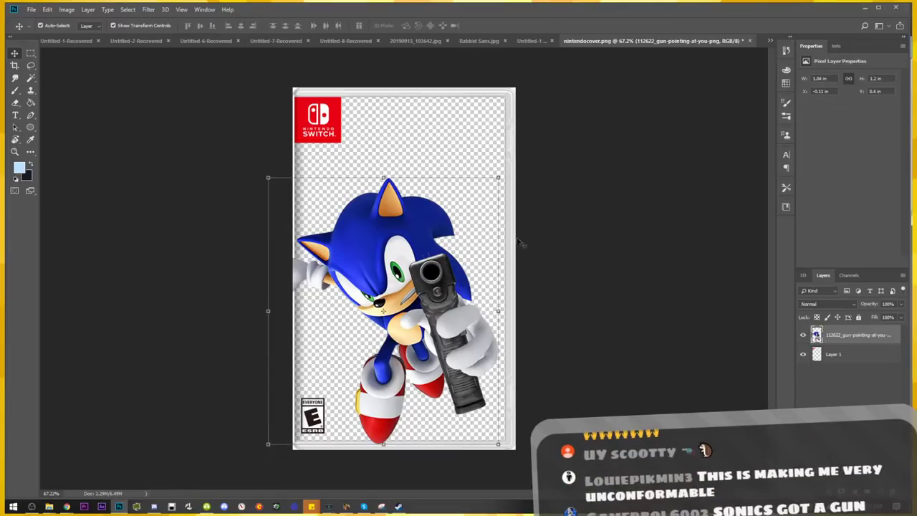
drag(852, 334, 844, 364)
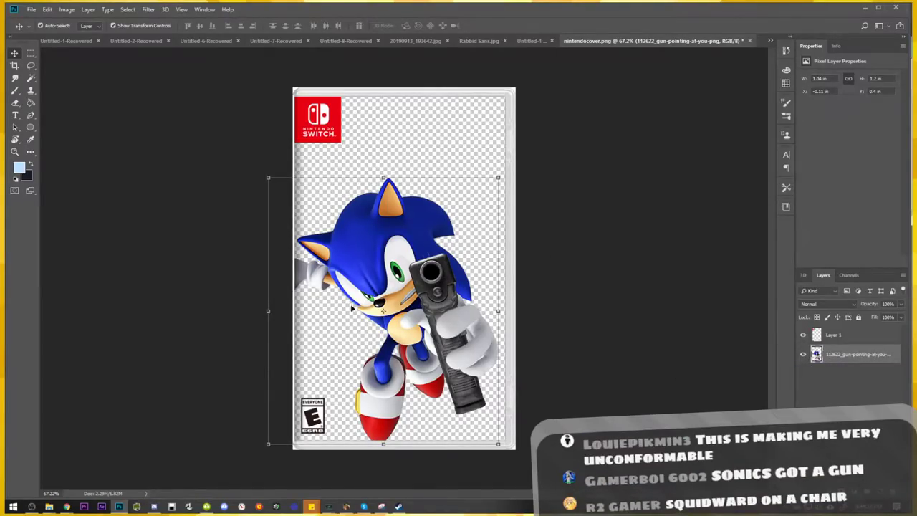
drag(455, 232, 438, 259)
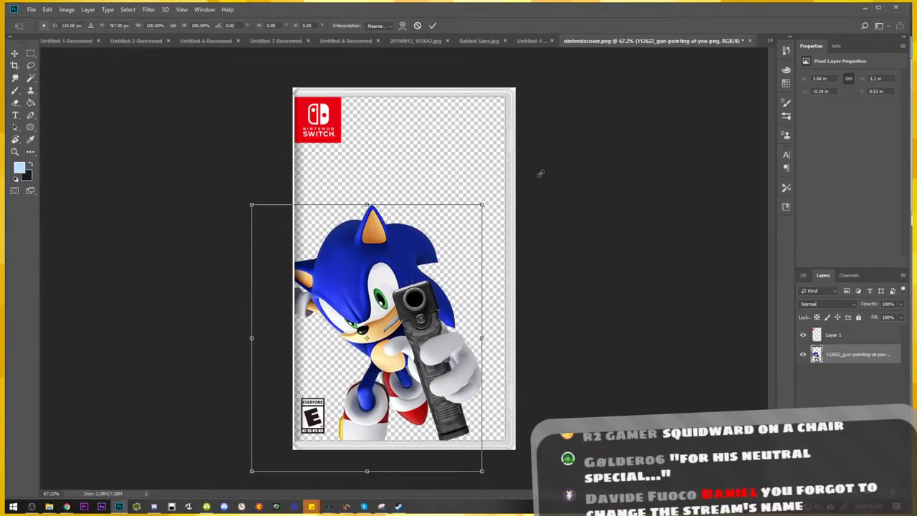
drag(478, 206, 517, 162)
drag(448, 224, 452, 242)
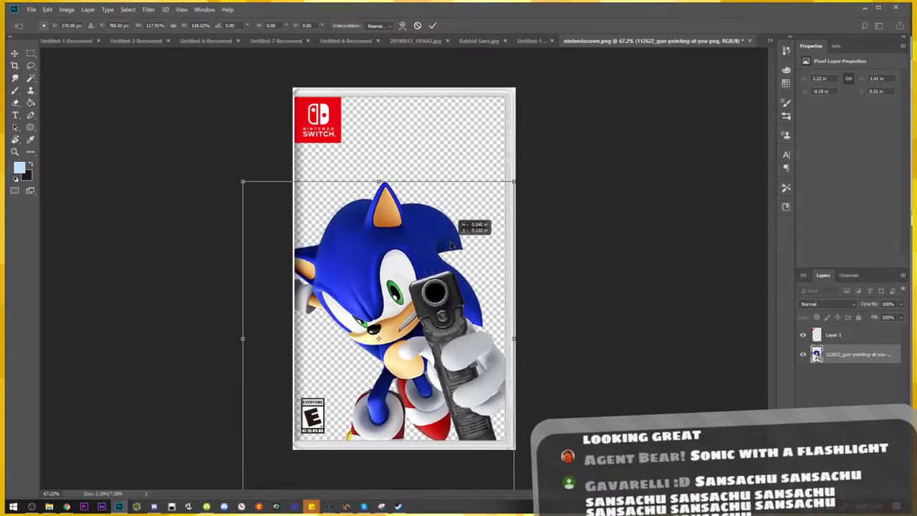
mouse_move(522, 185)
mouse_down()
mouse_move(494, 209)
mouse_move(480, 250)
mouse_move(453, 264)
mouse_up()
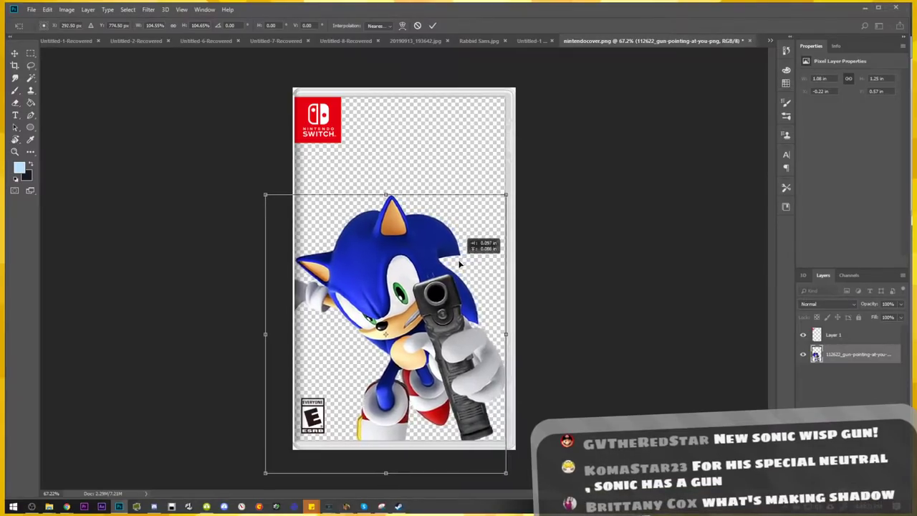
key(Return)
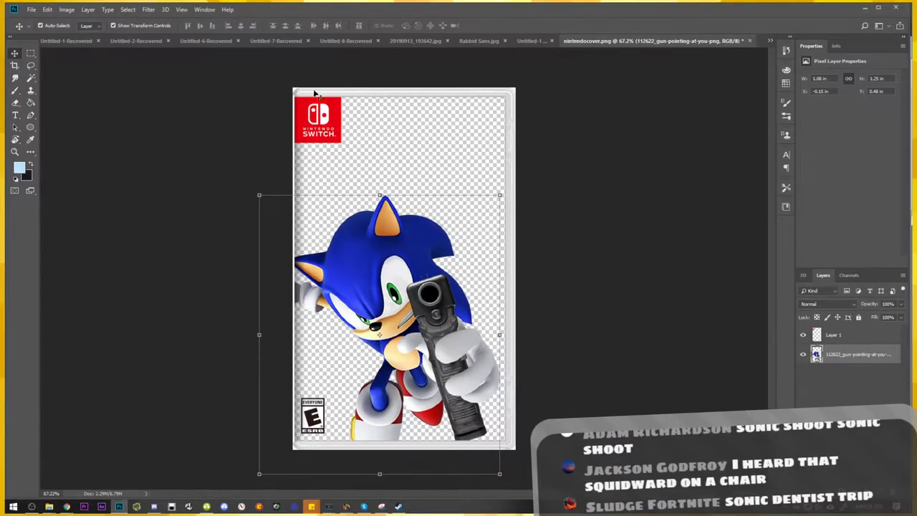
click(845, 338)
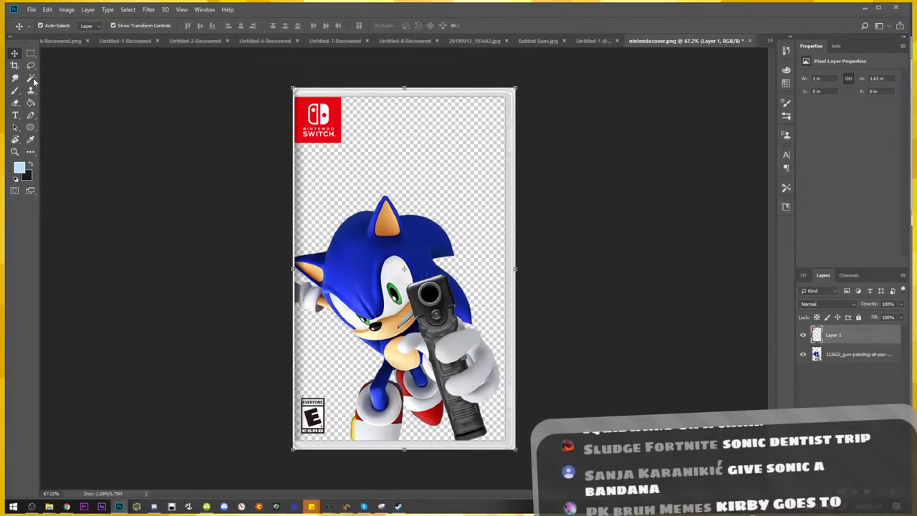
Drag the Sonic Drive-In logo file onto the cover and place it as a layer
click(15, 114)
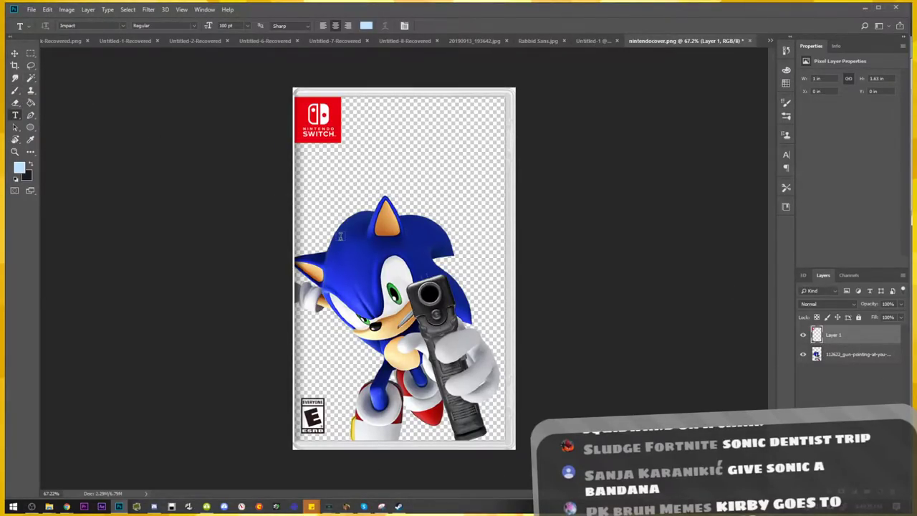
key(v)
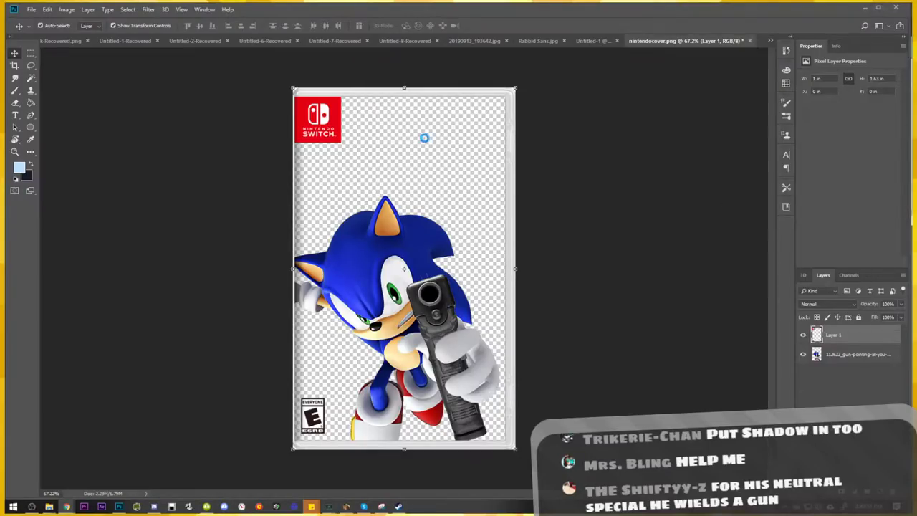
drag(423, 137, 474, 162)
key(Return)
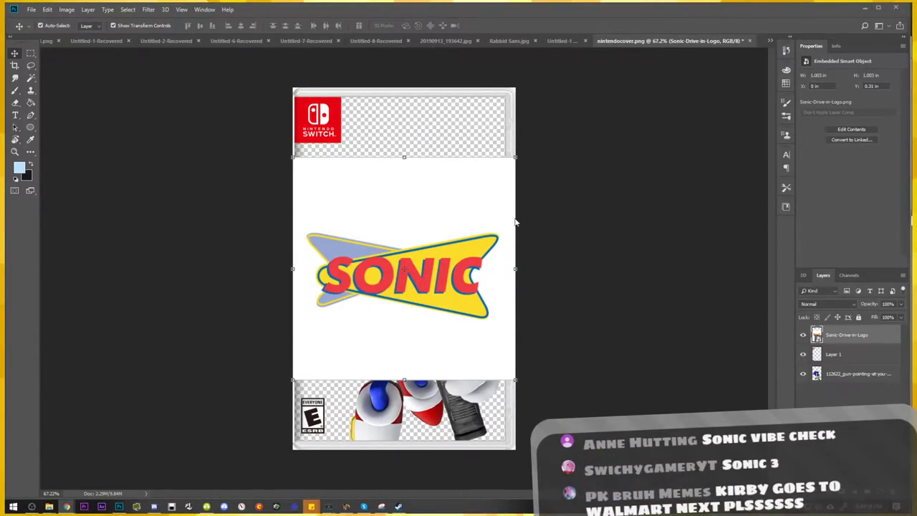
Resize the Sonic Drive-In logo and move it over the top of the cover
drag(435, 236, 484, 141)
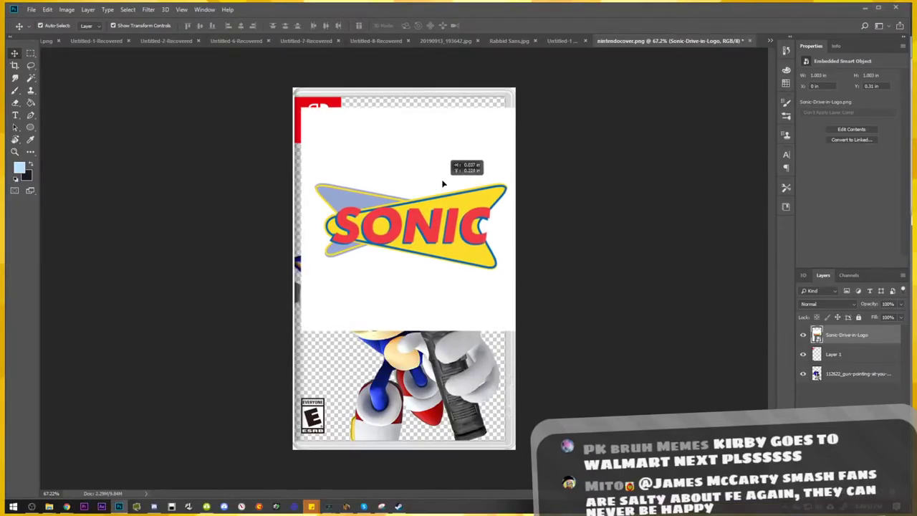
mouse_move(339, 284)
mouse_down()
mouse_move(310, 311)
mouse_move(320, 283)
mouse_up()
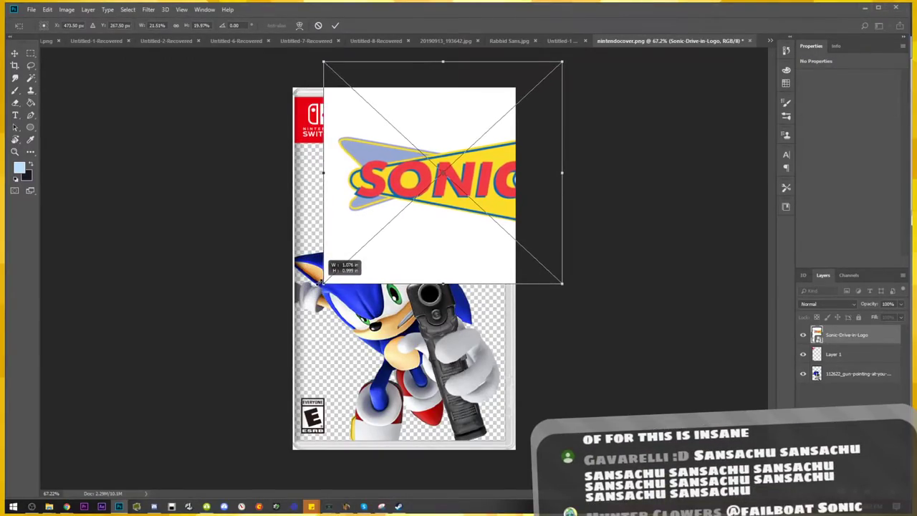
drag(479, 243, 440, 246)
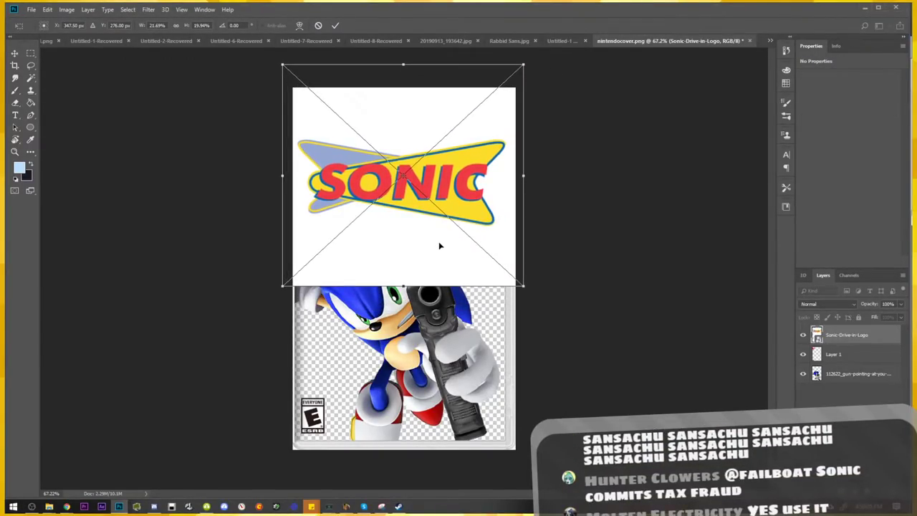
key(Return)
Rasterize the logo layer and delete its white background using Magic Wand tolerance 60
click(31, 77)
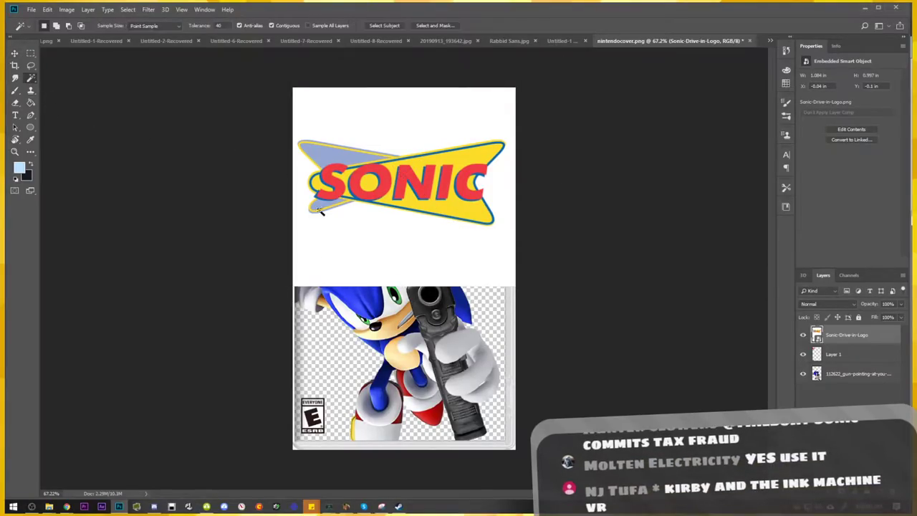
click(450, 267)
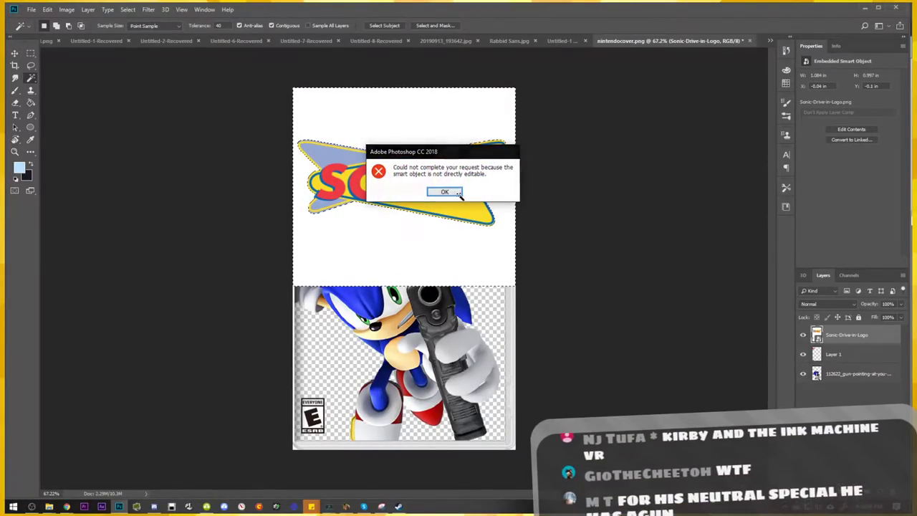
key(Return)
right_click(833, 341)
click(747, 262)
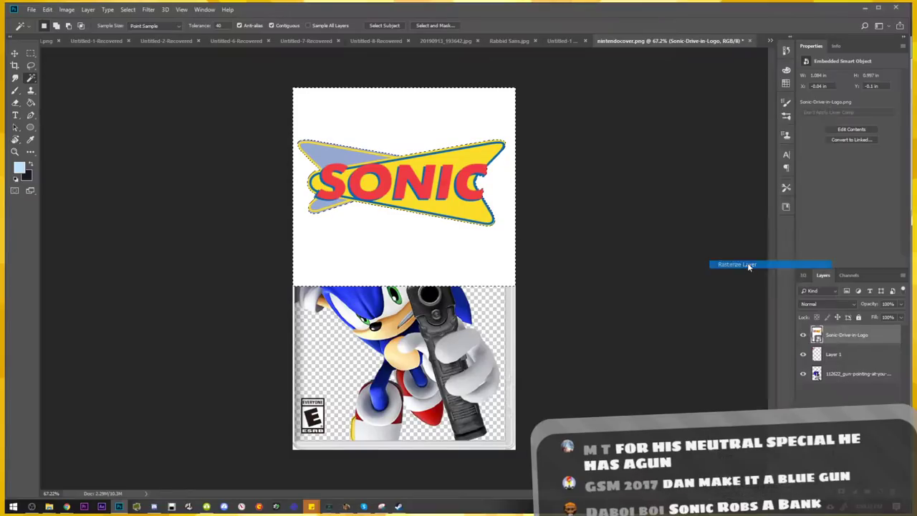
click(204, 26)
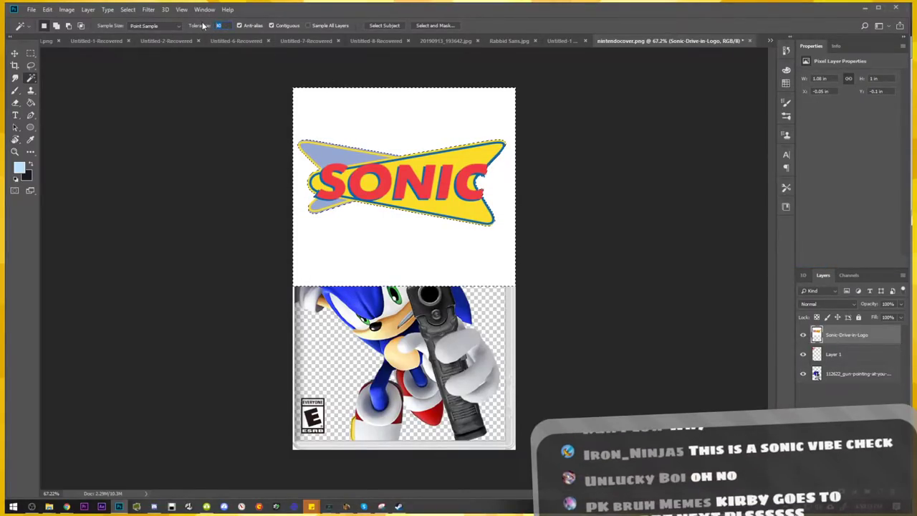
text(60)
key(Return)
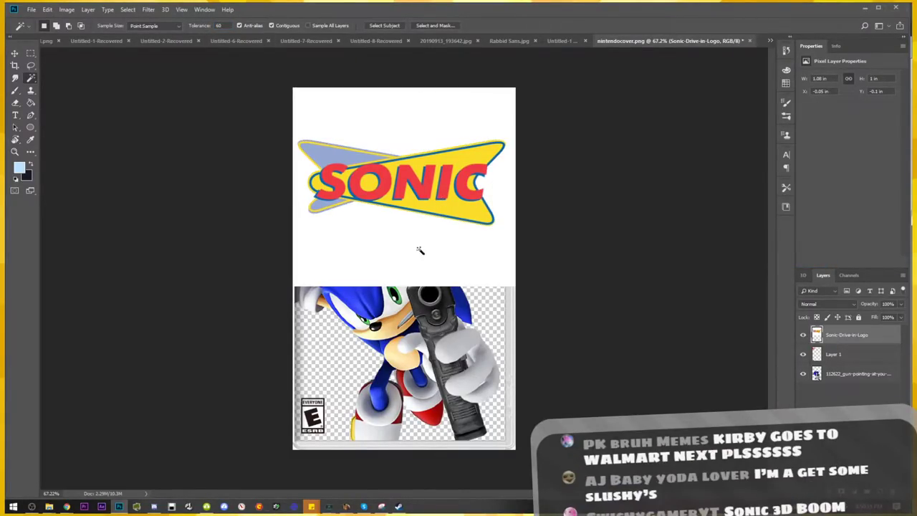
key(Delete)
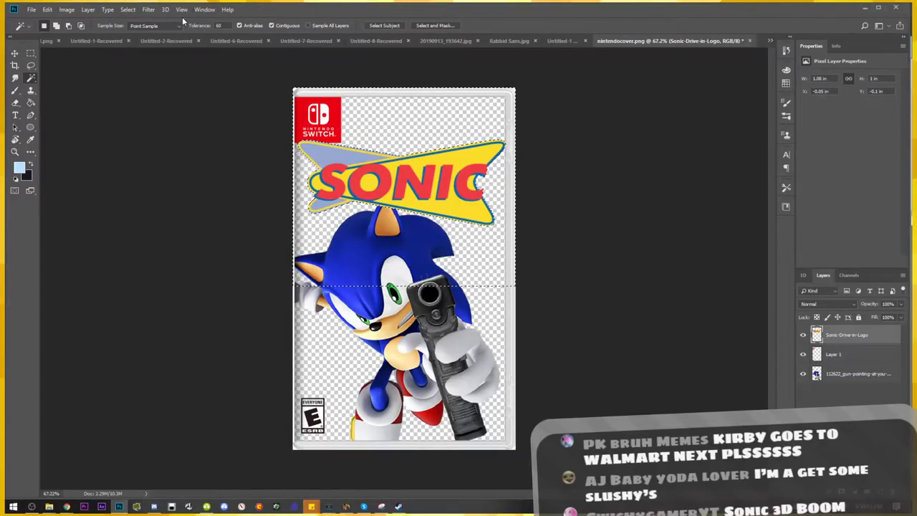
click(128, 10)
click(136, 28)
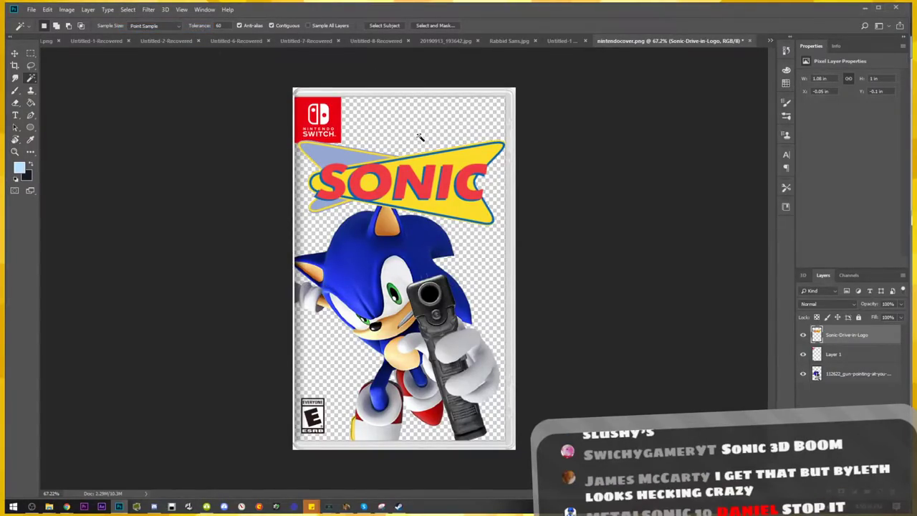
Move the logo layer below Layer 1, nudging the logo up and adjusting the Sonic image
key(v)
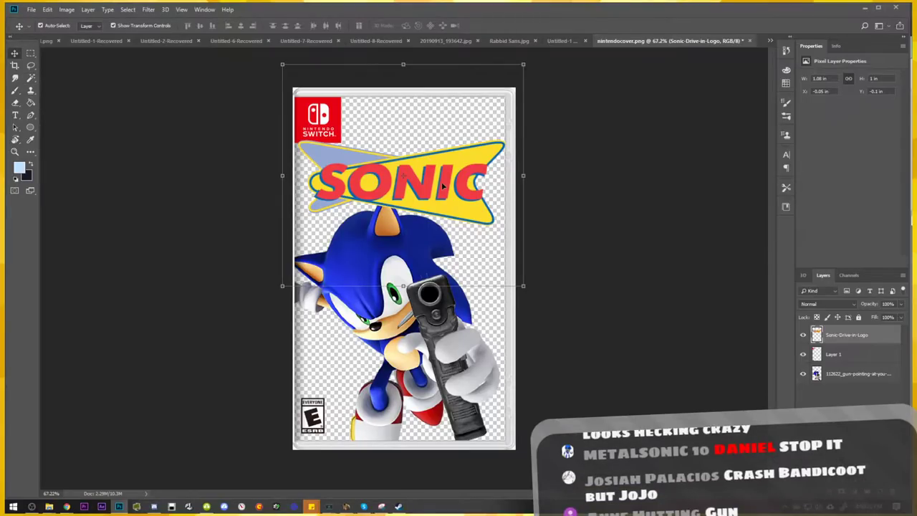
drag(444, 185, 442, 172)
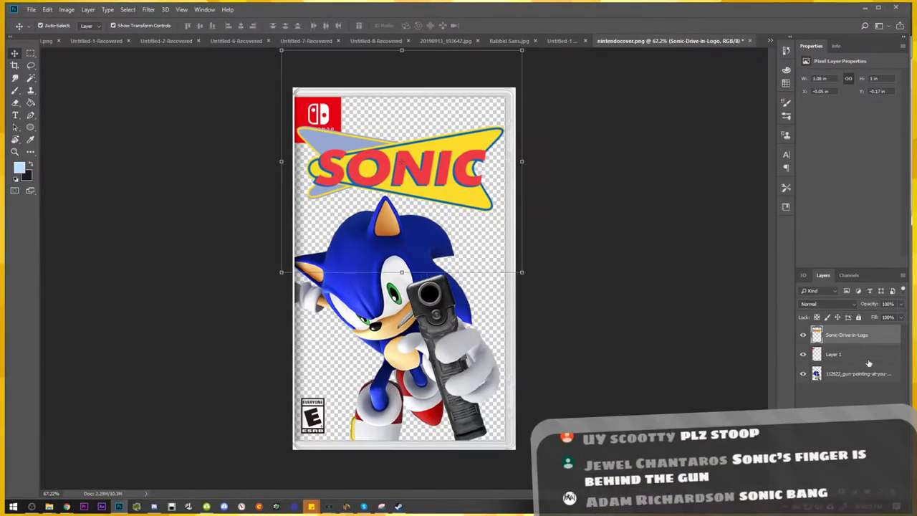
drag(852, 339, 851, 361)
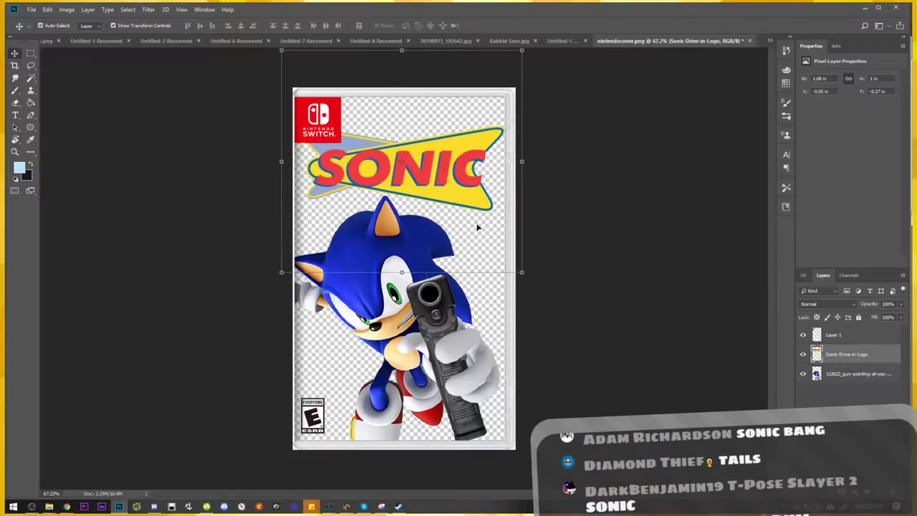
mouse_move(436, 315)
mouse_down()
mouse_move(436, 355)
mouse_move(434, 314)
mouse_up()
drag(457, 184, 459, 184)
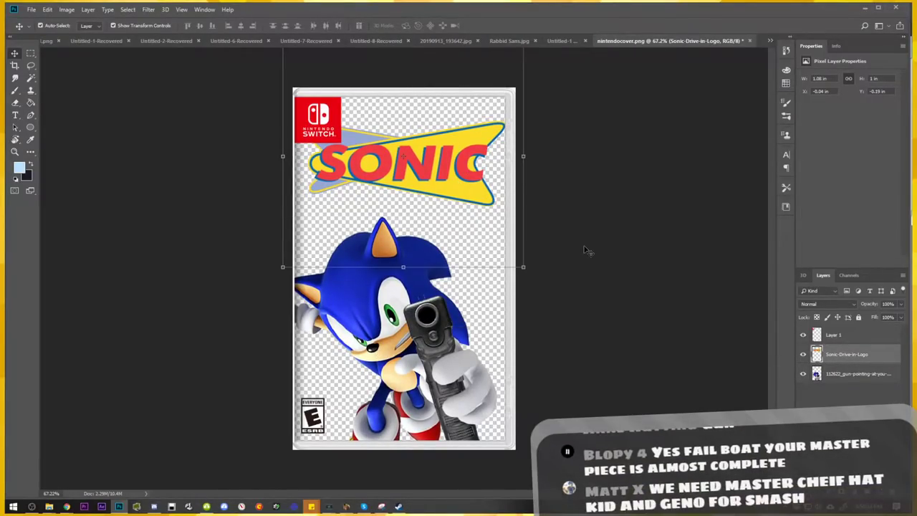
Add a light-blue Impact 'Force' title at 15 pt just beneath the SONIC logo
key(t)
click(338, 202)
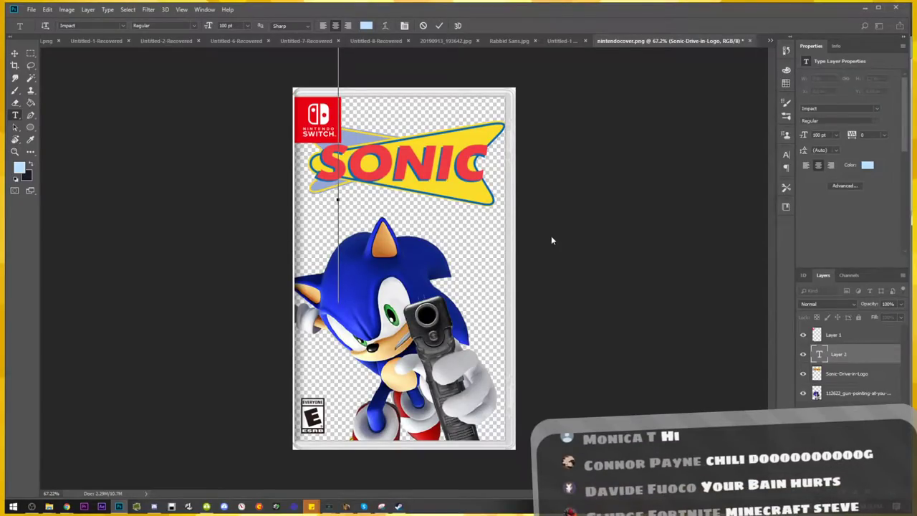
text(HI)
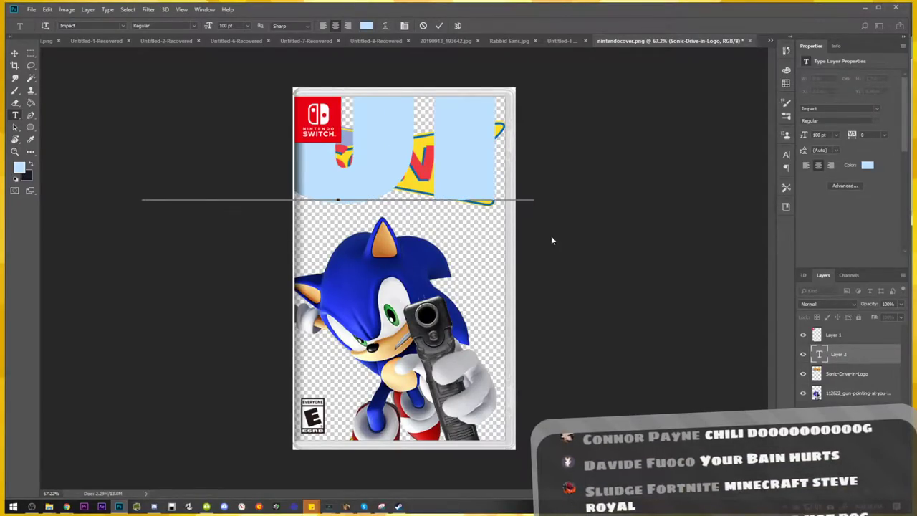
text(S)
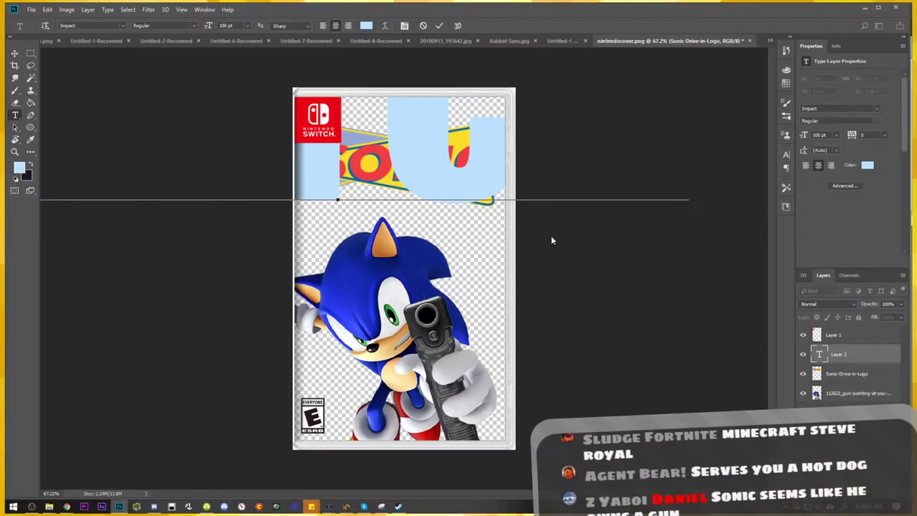
click(14, 54)
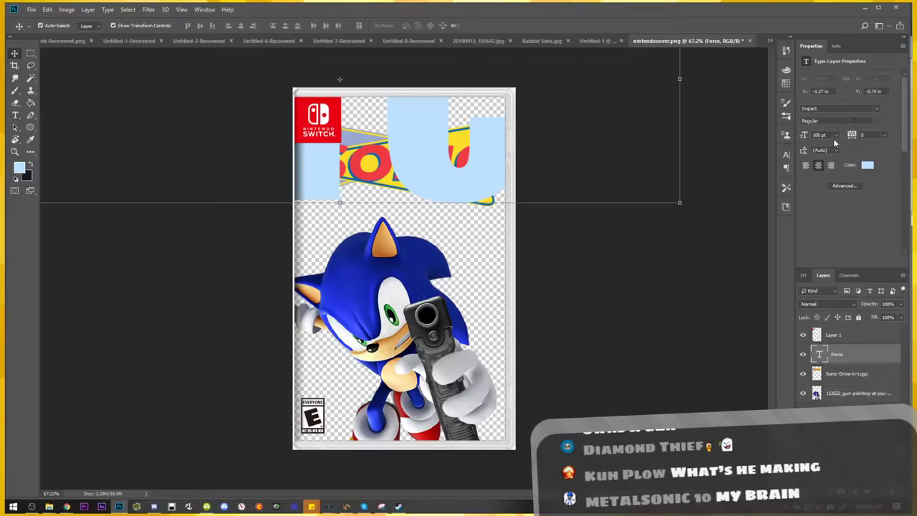
drag(804, 136, 799, 138)
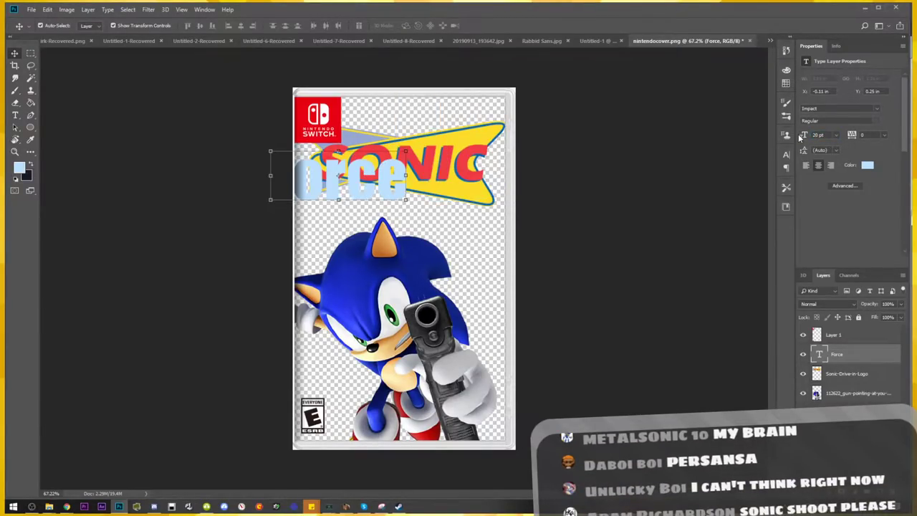
drag(350, 201, 420, 221)
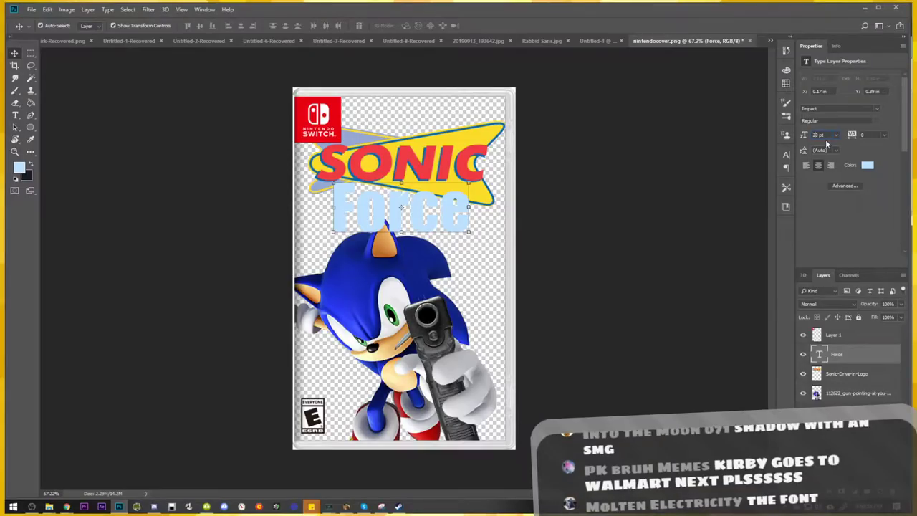
key(BackSpace)
text(15)
key(Return)
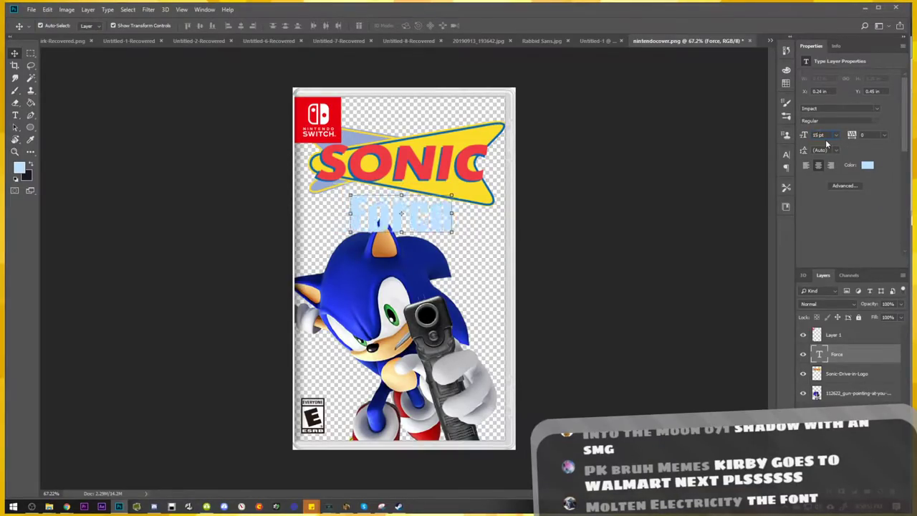
drag(440, 222, 439, 216)
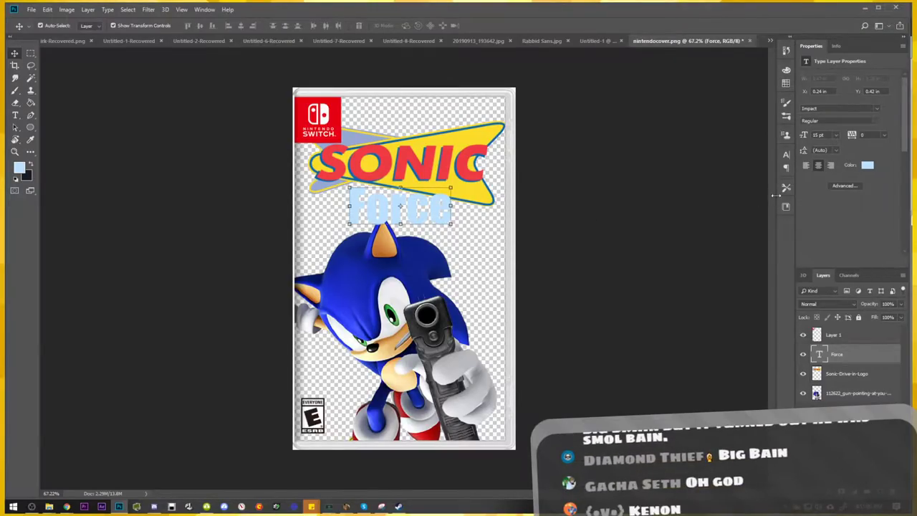
Recolour the Force title near-black (00060a) and nudge it up under the SONIC logo
click(866, 165)
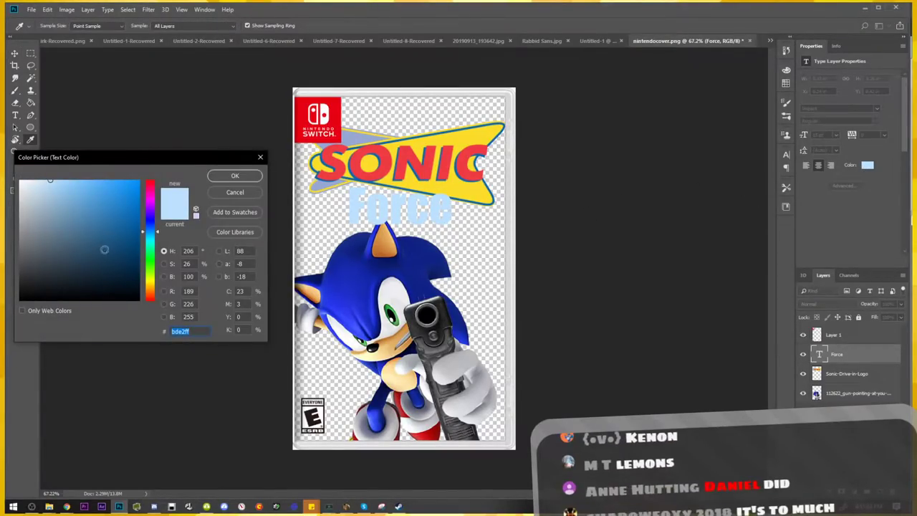
drag(106, 248, 139, 295)
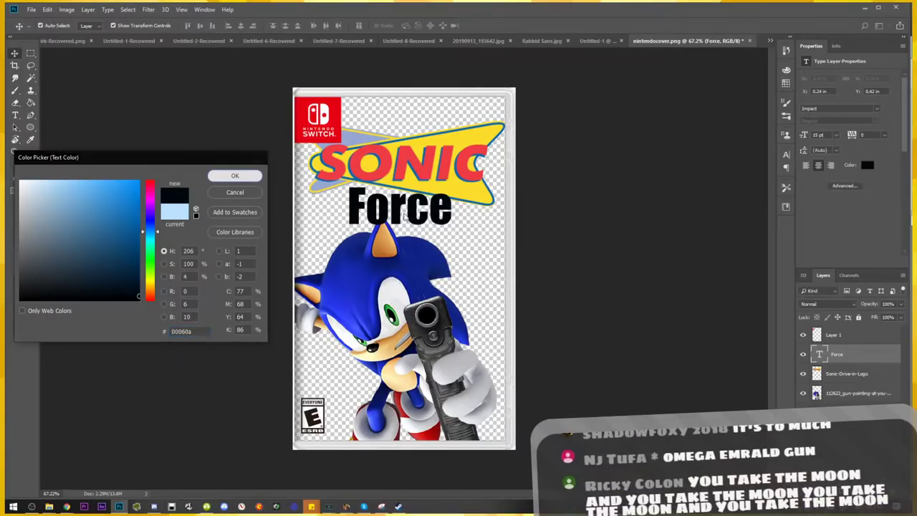
click(235, 176)
key(v)
drag(445, 222, 451, 215)
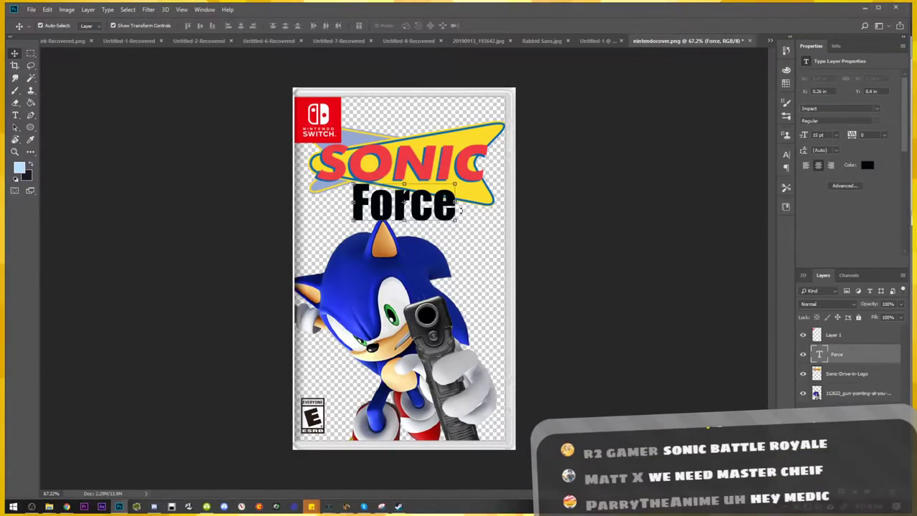
Rotate the Force title by about -4.91°
key(ctrl+t)
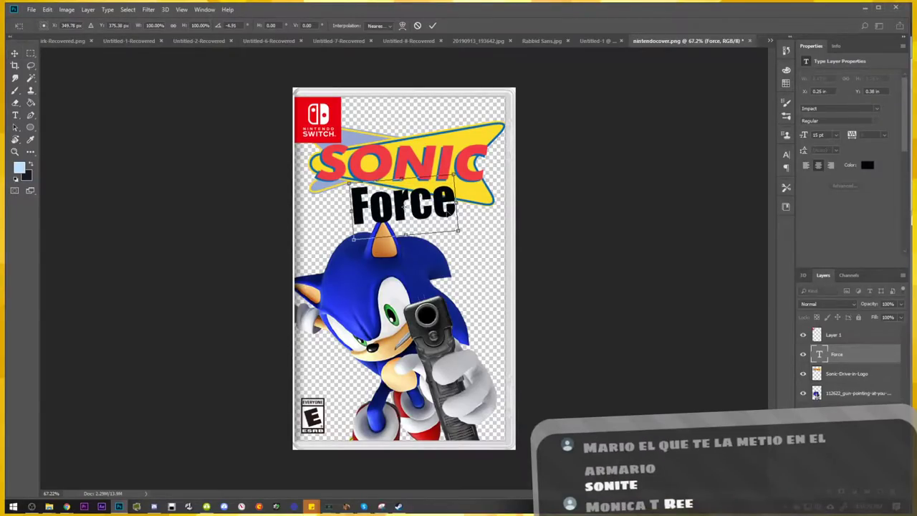
mouse_move(460, 213)
mouse_down()
mouse_move(454, 195)
mouse_move(457, 211)
mouse_up()
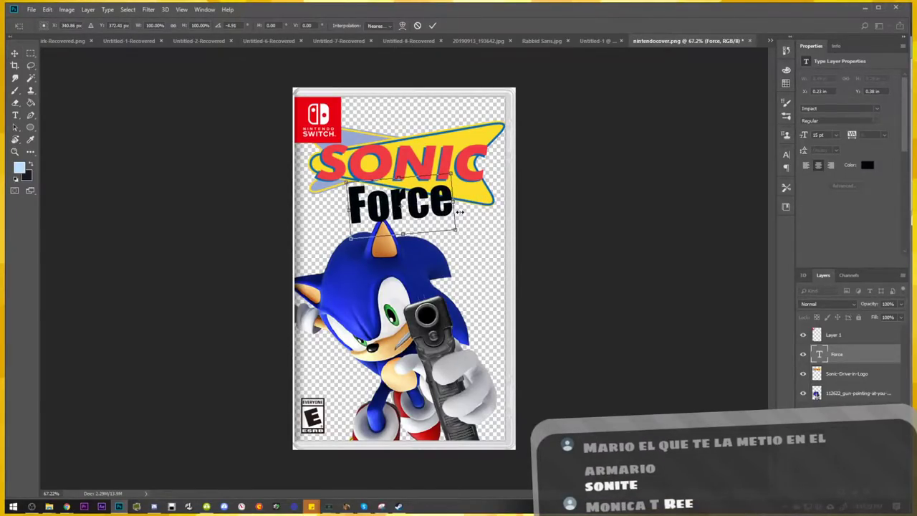
key(Return)
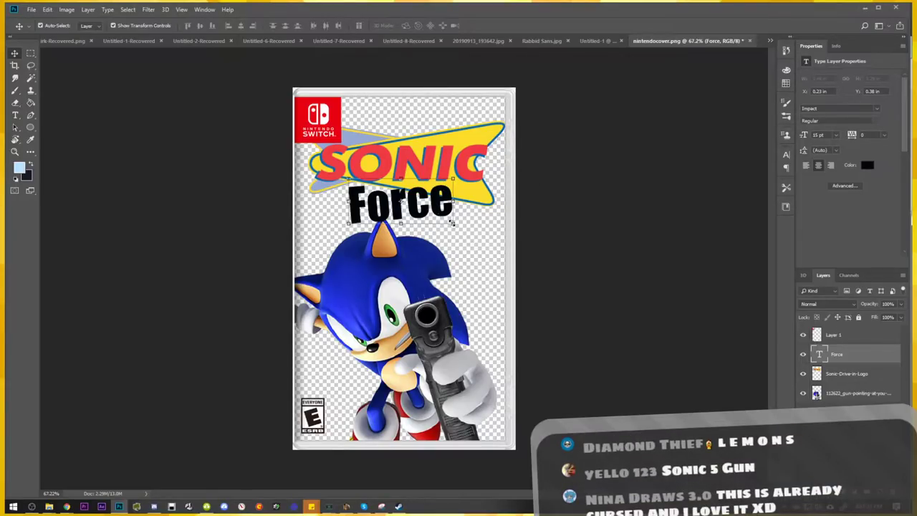
Reposition the Force title slightly and duplicate it as a slightly offset Force copy
key(ctrl+t)
drag(451, 223, 443, 219)
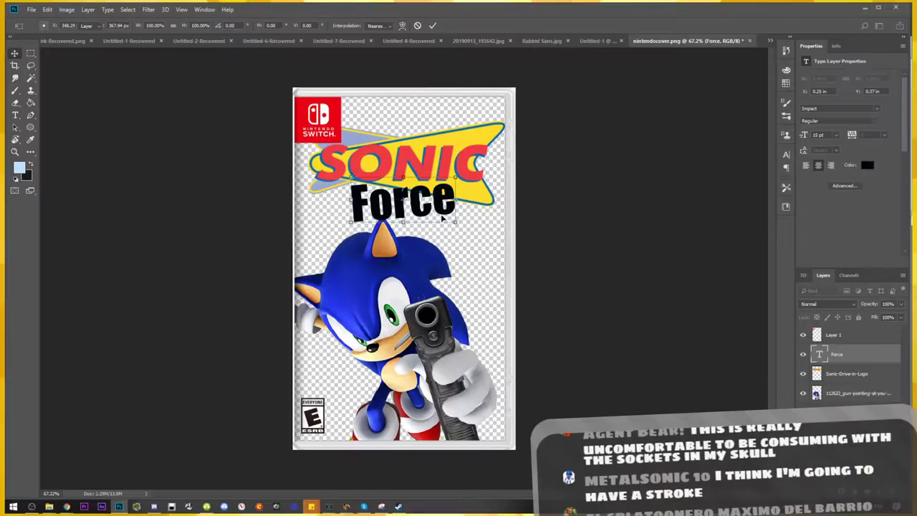
key(Return)
drag(849, 356, 848, 371)
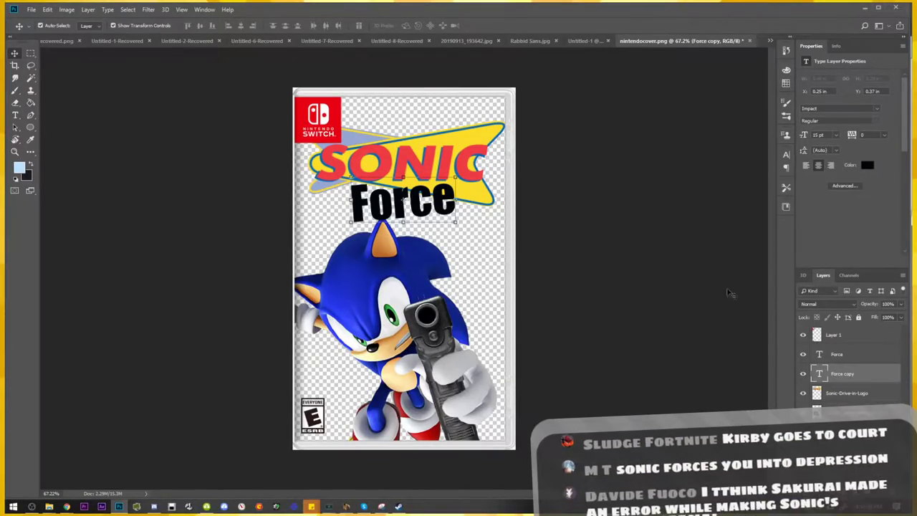
drag(456, 209, 458, 211)
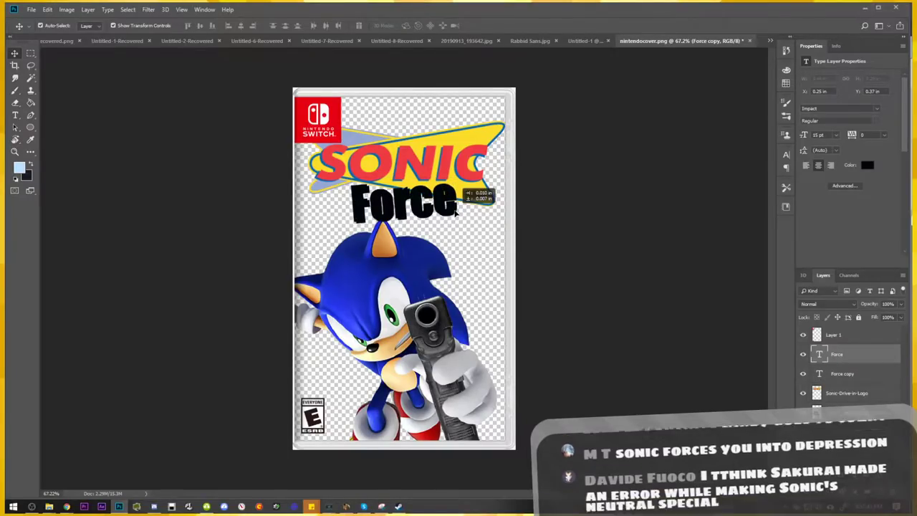
Colour the Force layer blue (008cff) and move it beneath Force copy as an outline
key(i)
click(865, 166)
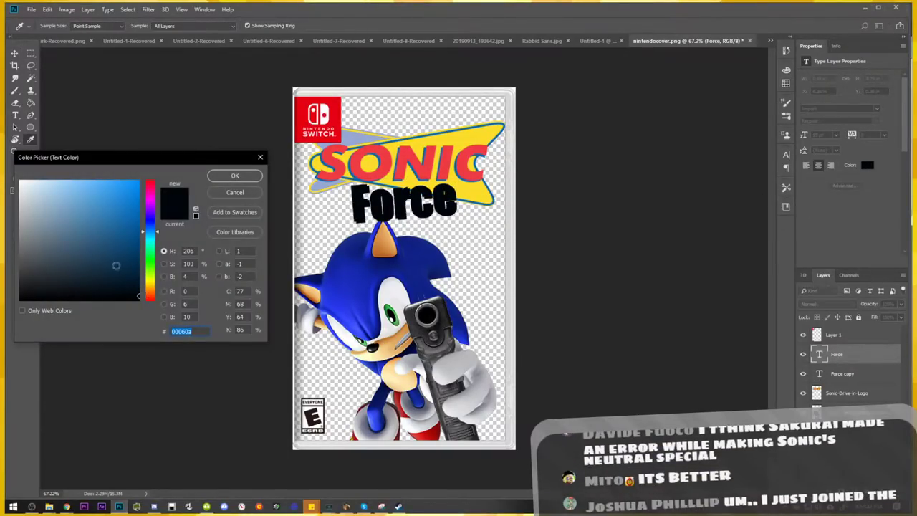
text(008cff)
click(234, 175)
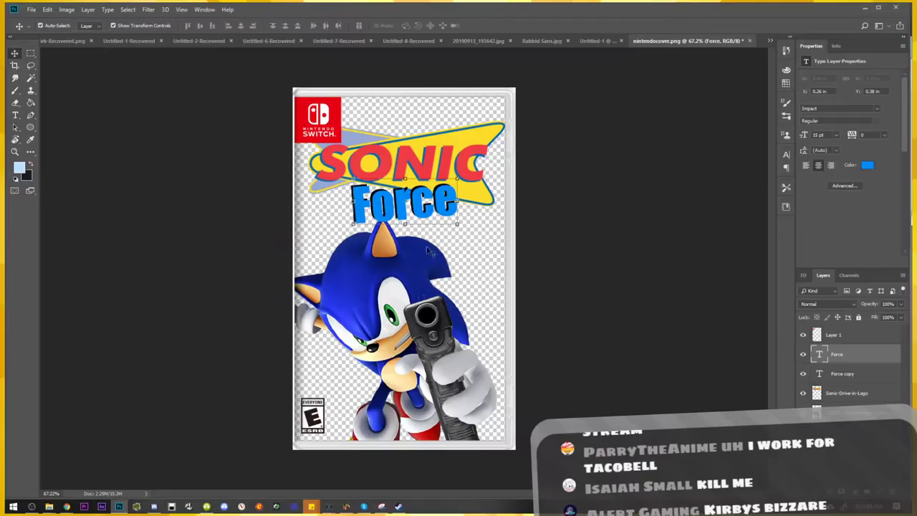
drag(836, 354, 836, 378)
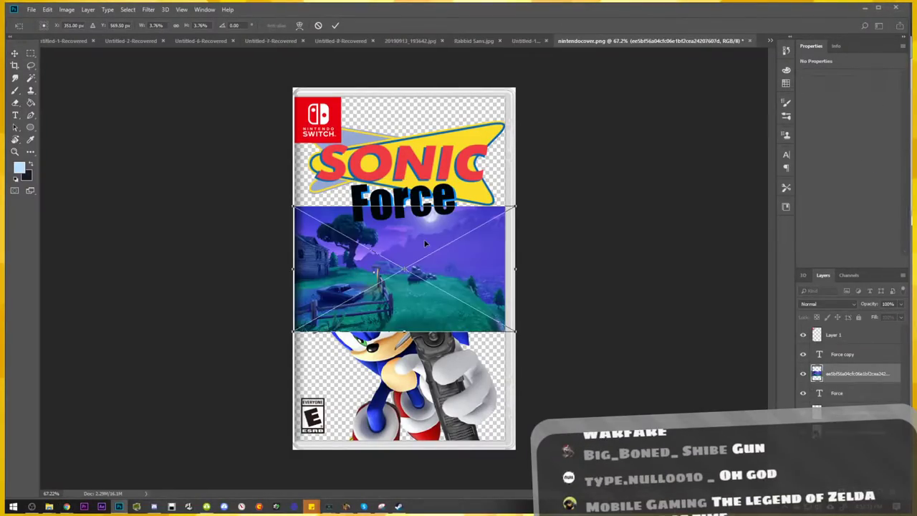
Commit the placed night landscape, stretch it over the whole cover, and send it behind Sonic
key(Return)
drag(461, 256, 561, 94)
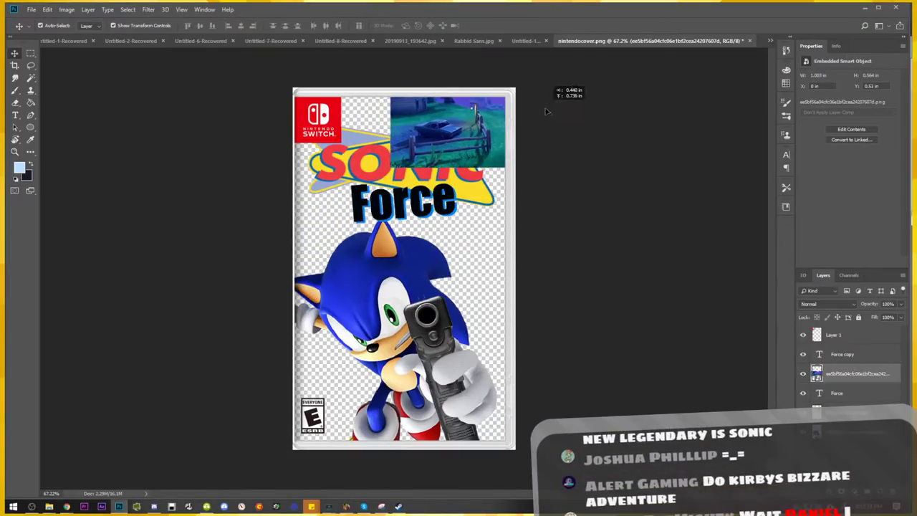
key(ctrl+t)
drag(395, 170, 134, 366)
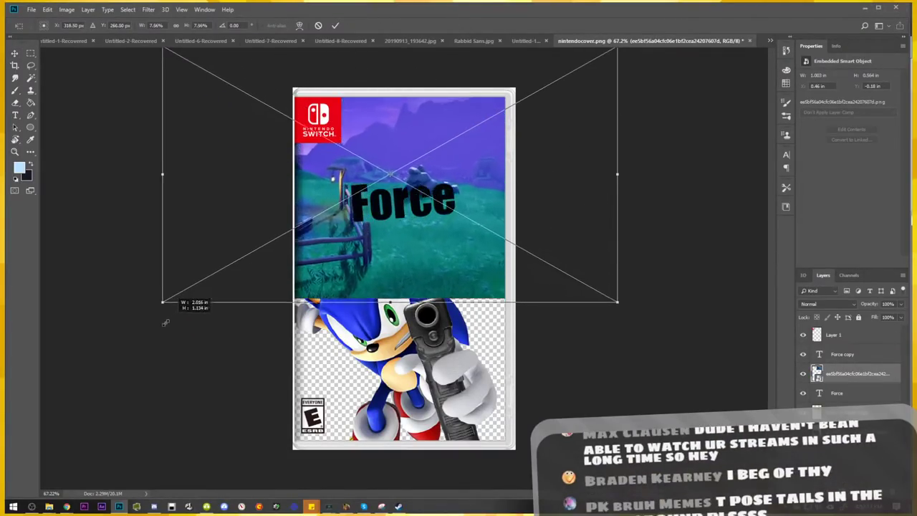
drag(361, 242, 419, 295)
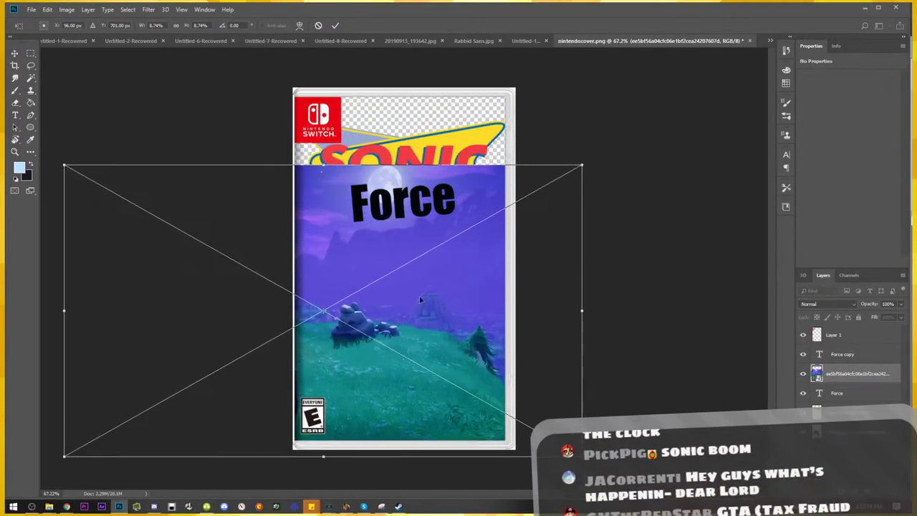
drag(583, 160, 687, 83)
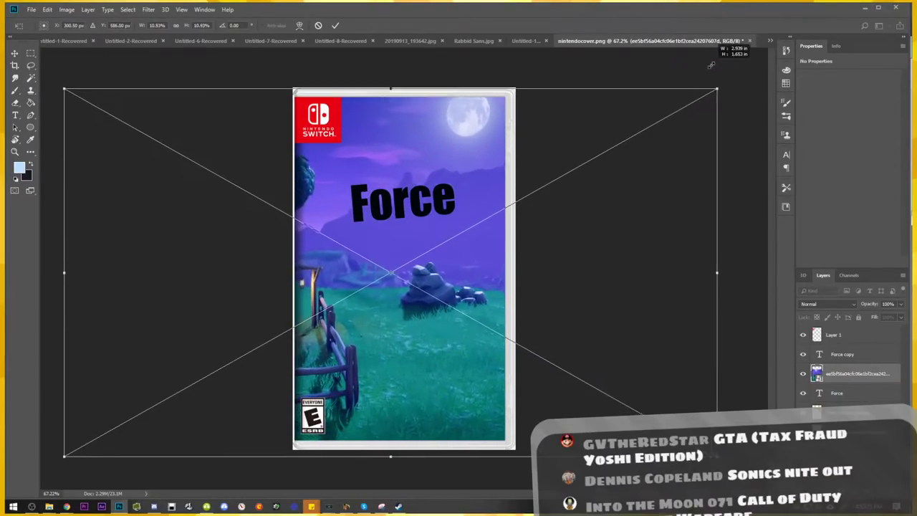
drag(606, 183, 443, 188)
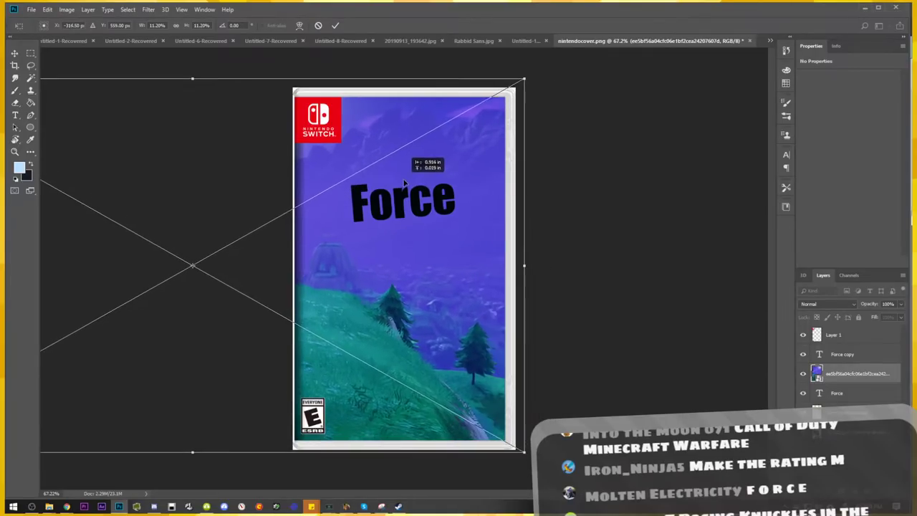
drag(442, 188, 412, 184)
key(Return)
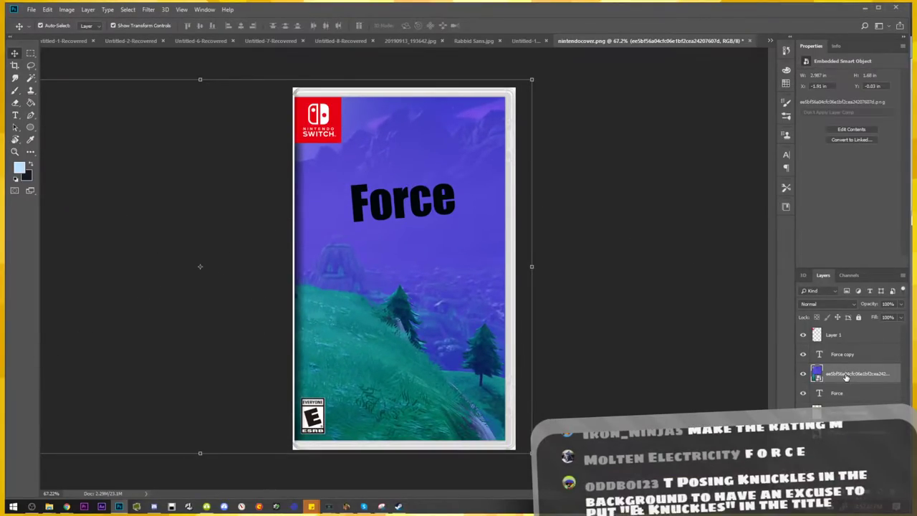
key(ctrl+shift+bracketleft)
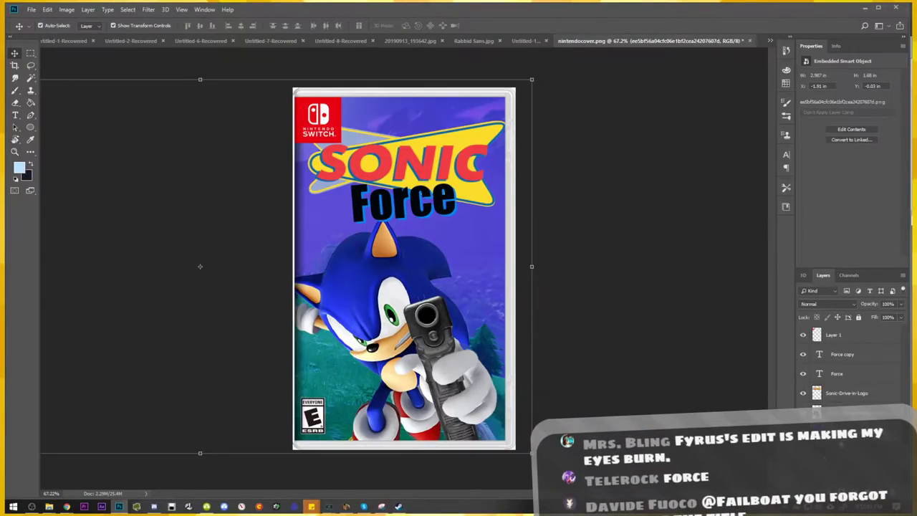
Rasterize the landscape layer, then add and delete an empty new layer
right_click(838, 406)
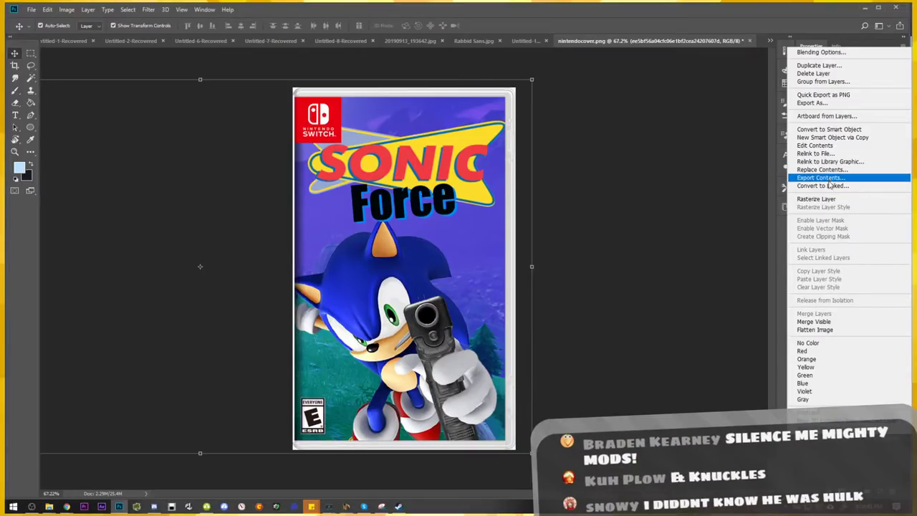
click(820, 198)
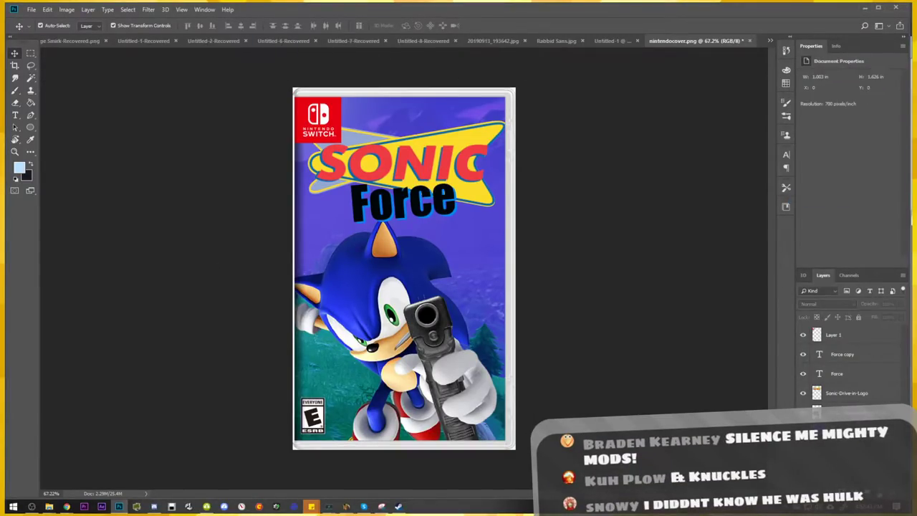
key(ctrl+shift+alt+n)
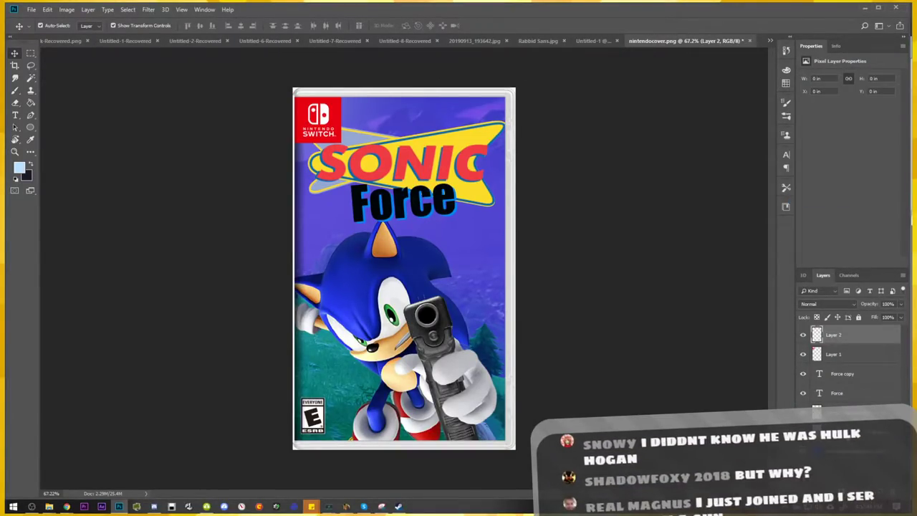
key(Delete)
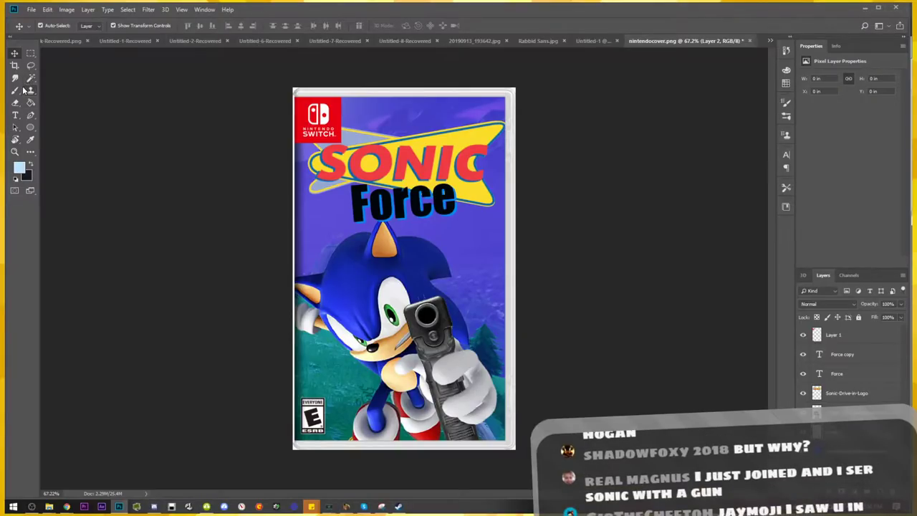
Select the Brush tool and set its opacity to 12%
click(15, 90)
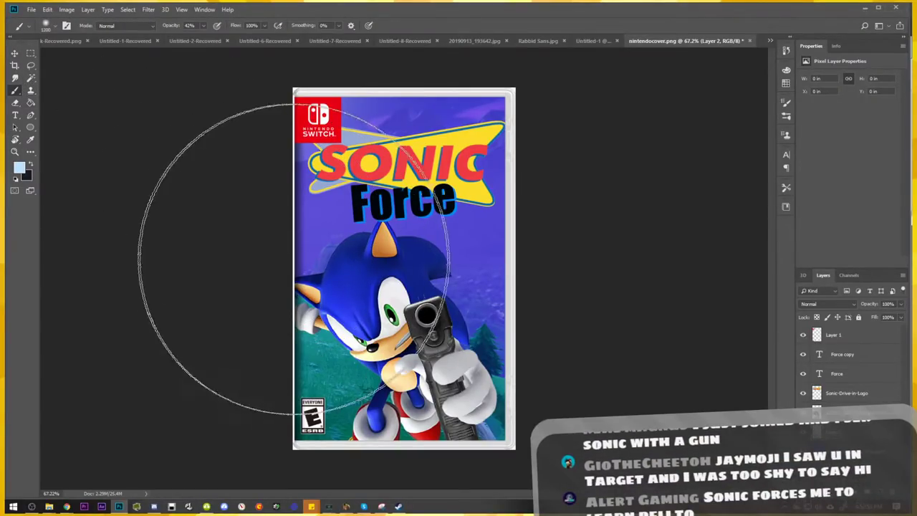
click(50, 25)
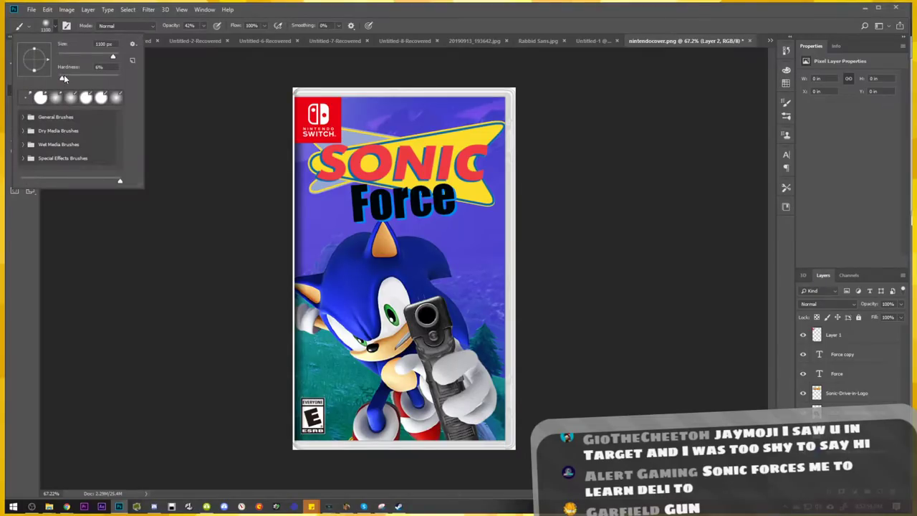
click(203, 26)
drag(205, 36, 190, 35)
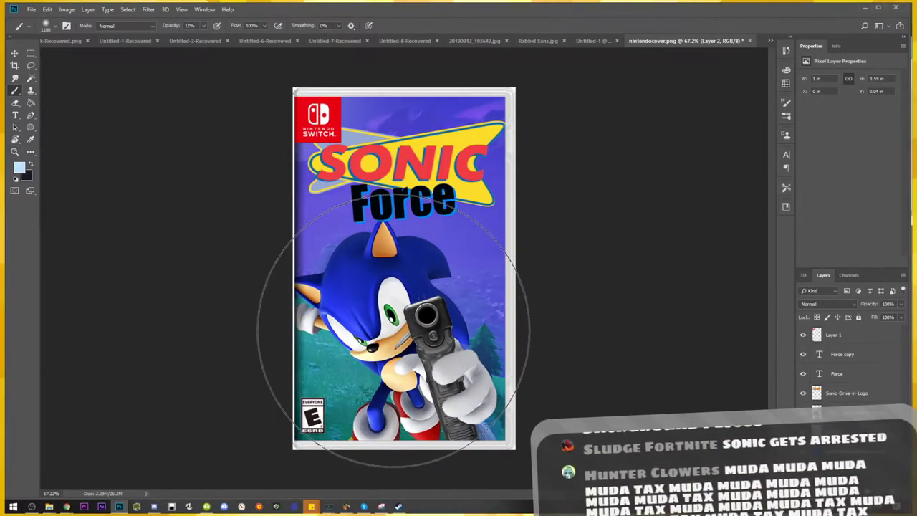
Paint a soft light-blue haze over the cover's top around the logo, resizing the brush as needed
drag(405, 204, 404, 192)
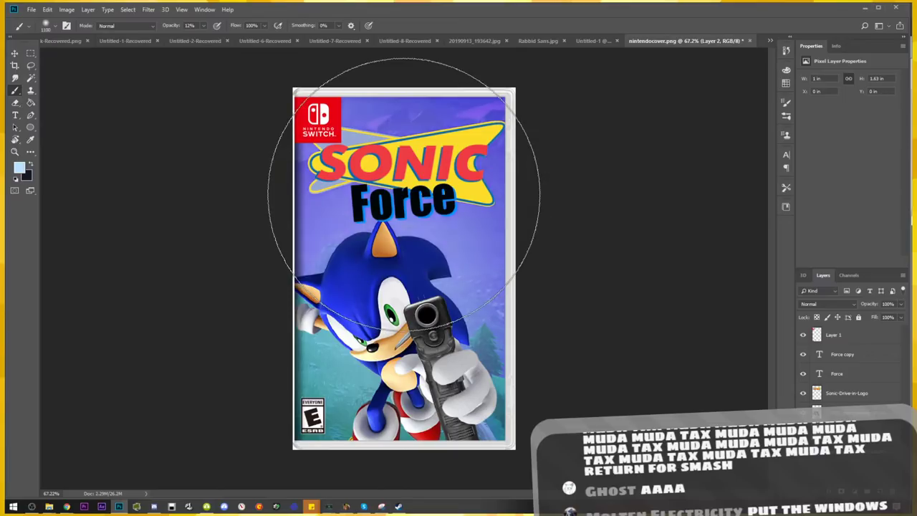
key(bracketleft)
key(bracketleft)
key(bracketleft)
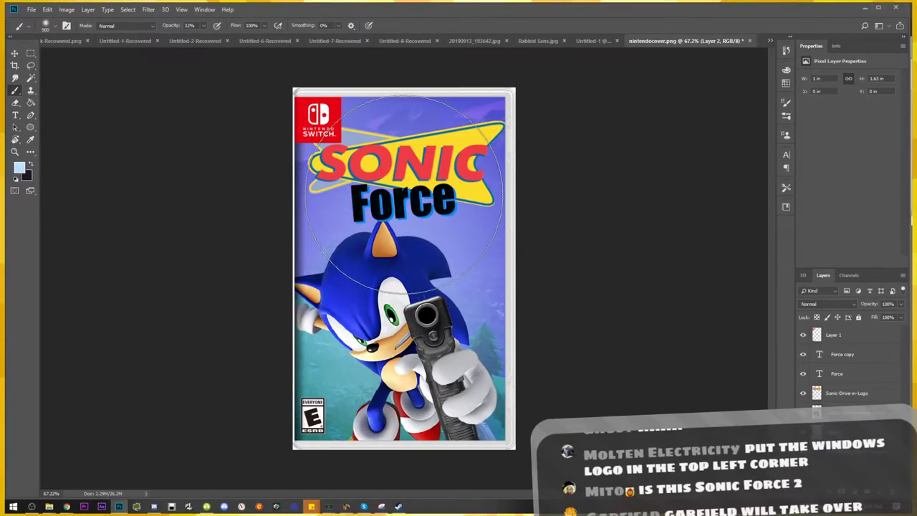
drag(347, 168, 401, 172)
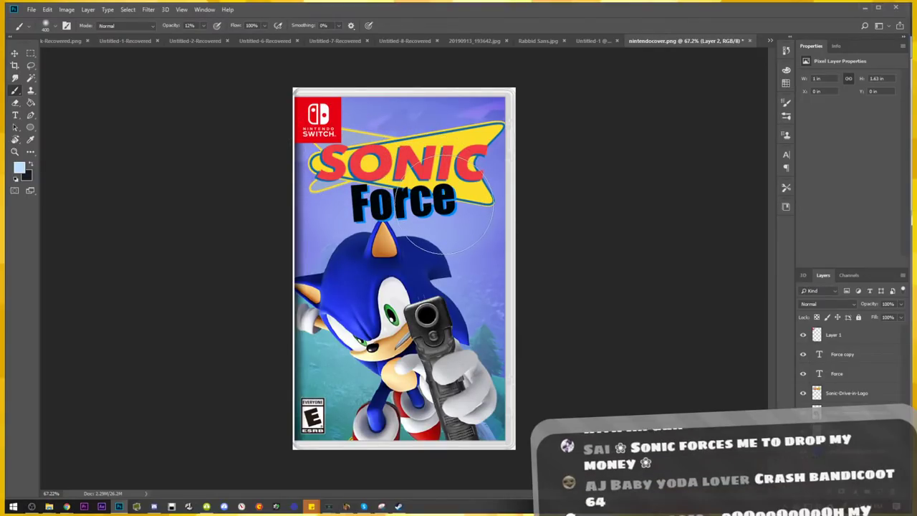
key(bracketright)
key(bracketright)
key(bracketright)
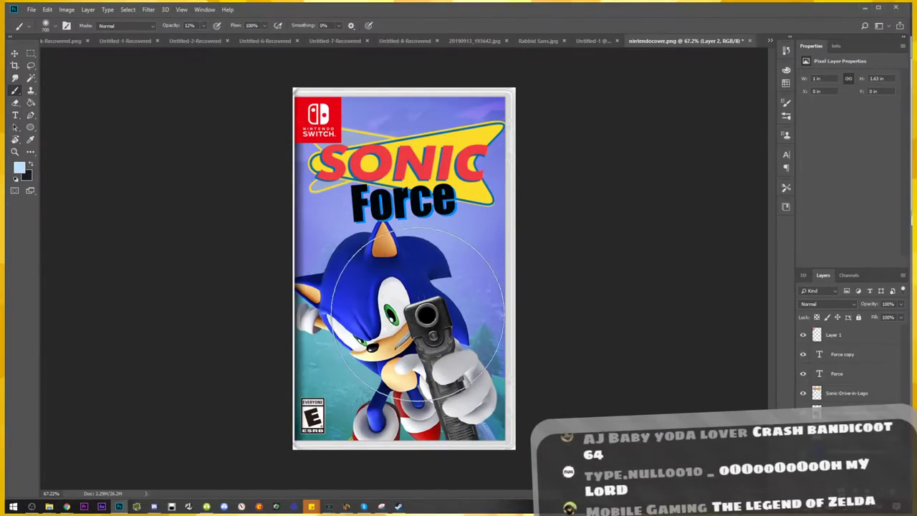
key(bracketleft)
key(bracketleft)
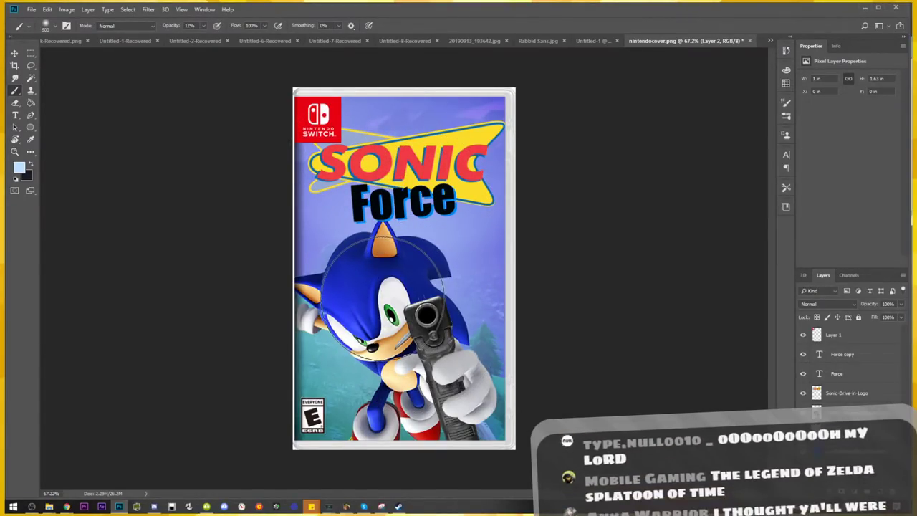
key(bracketleft)
key(bracketleft)
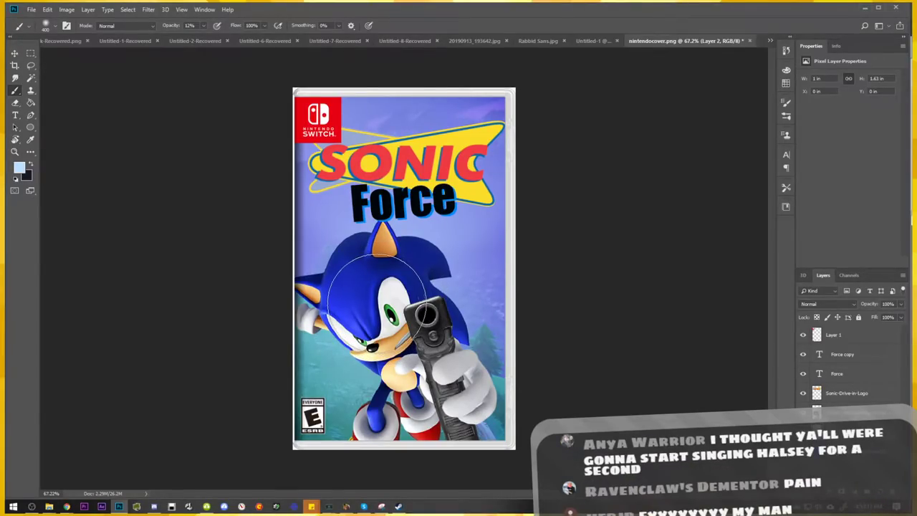
key(bracketleft)
key(bracketleft)
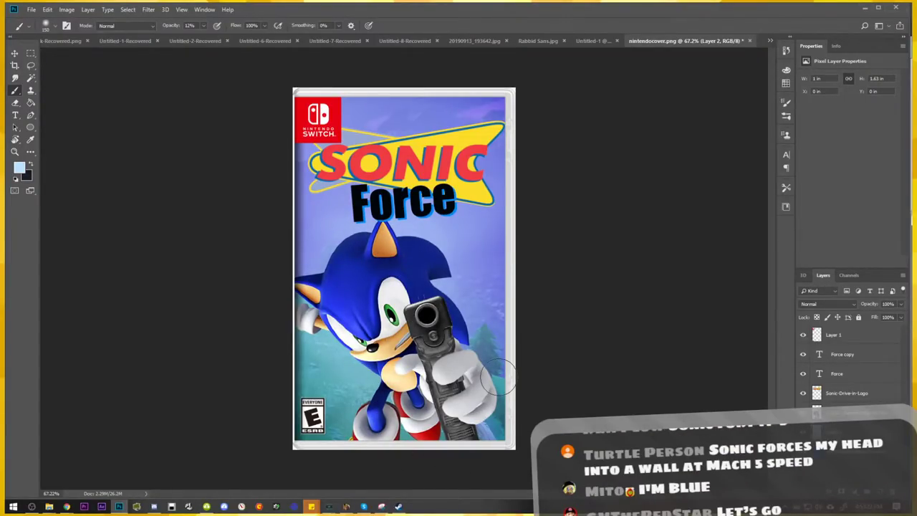
key(v)
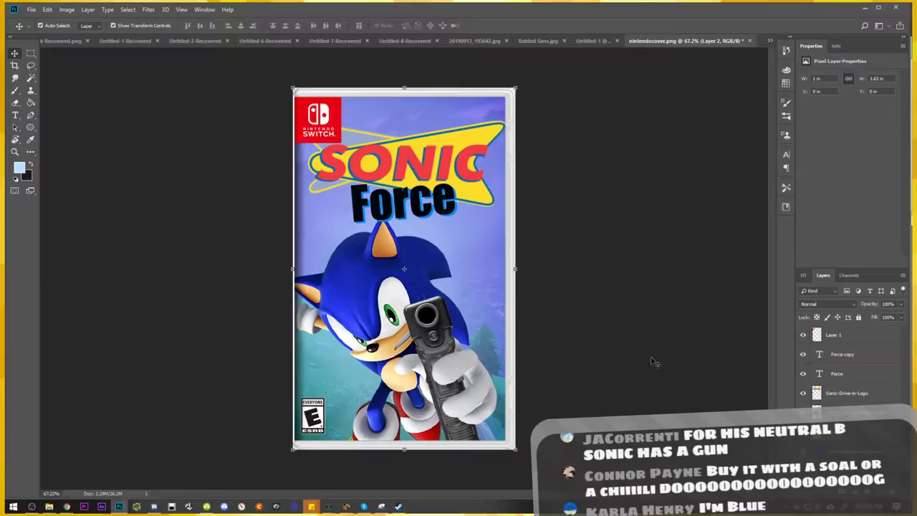
Scale the Sonic-with-gun artwork up about 104% and shift it slightly left and down
key(ctrl+minus)
key(ctrl+minus)
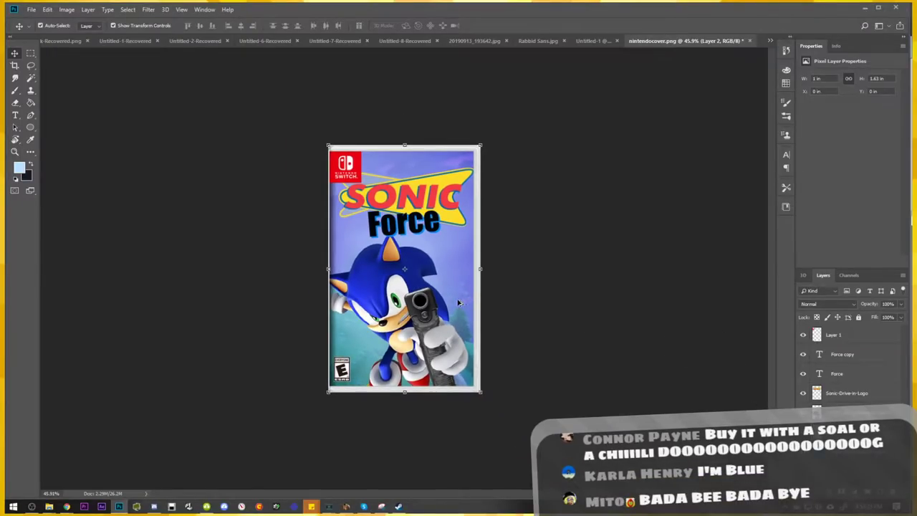
key(ctrl+plus)
key(ctrl+plus)
key(alt+bracketleft)
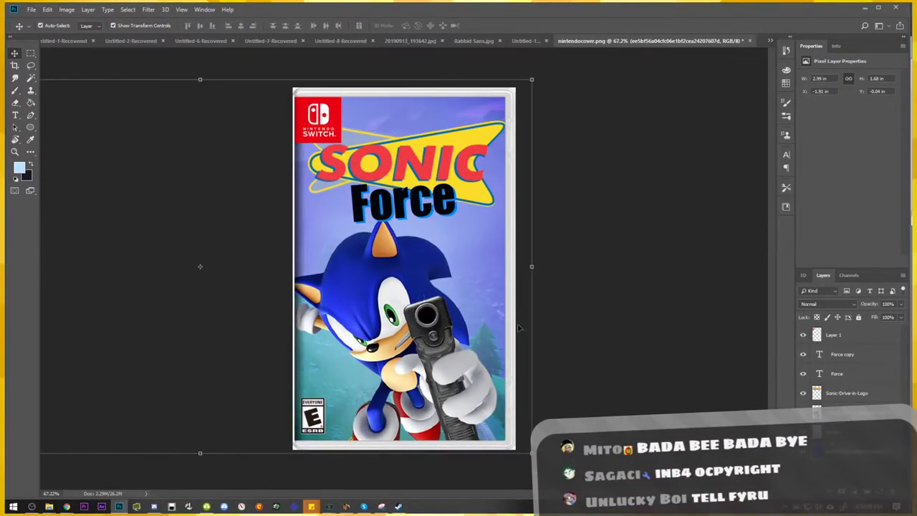
click(716, 344)
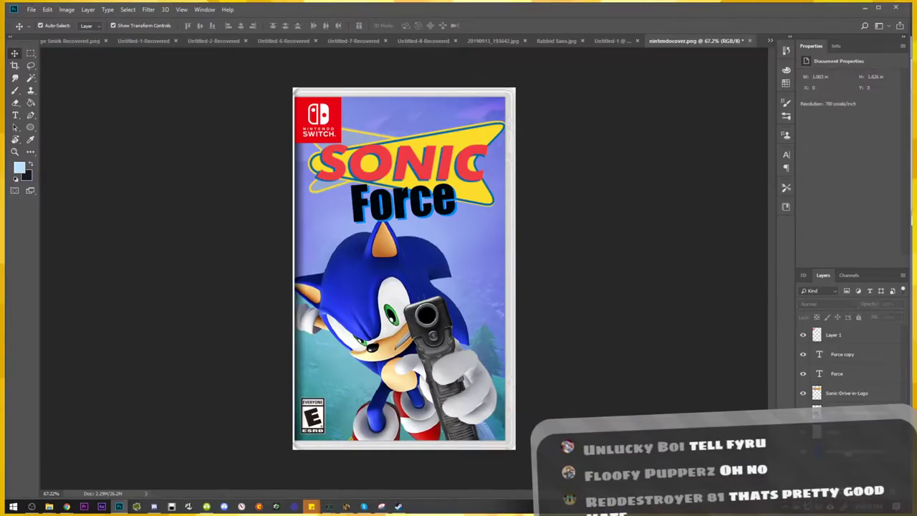
drag(436, 337, 444, 322)
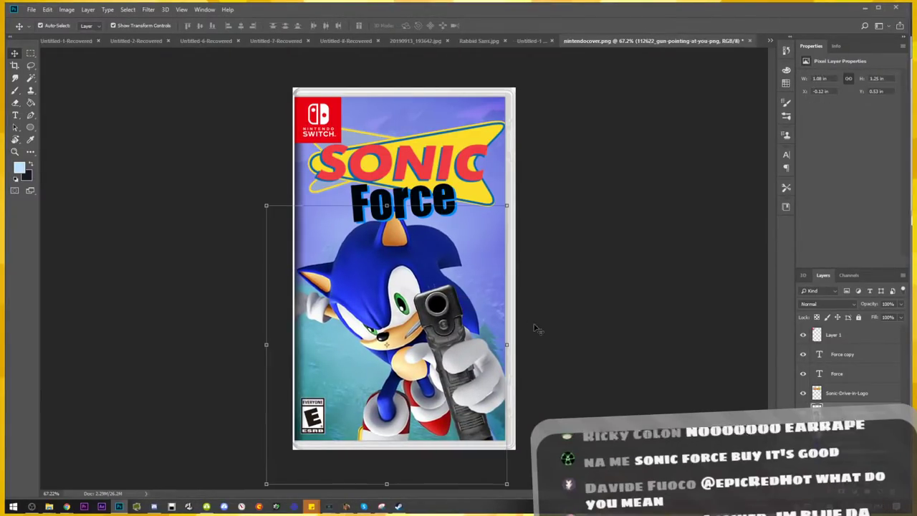
drag(506, 205, 517, 192)
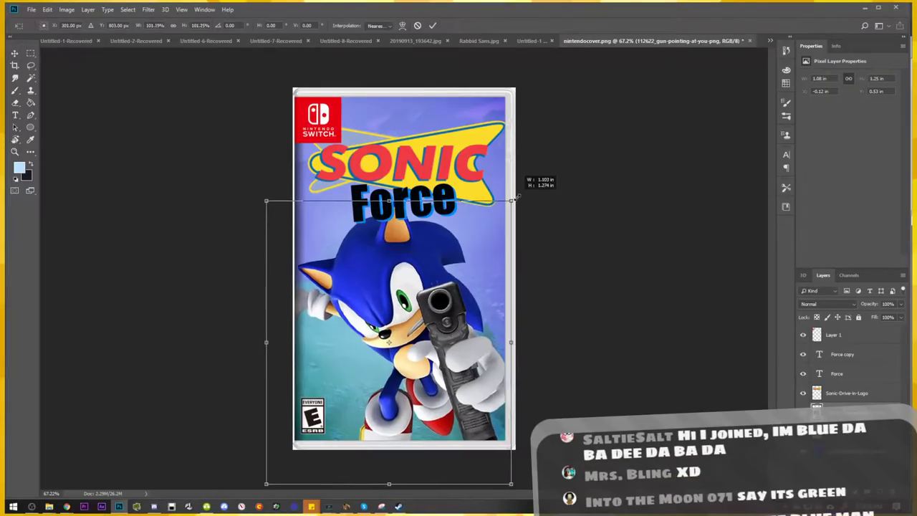
drag(493, 263, 482, 275)
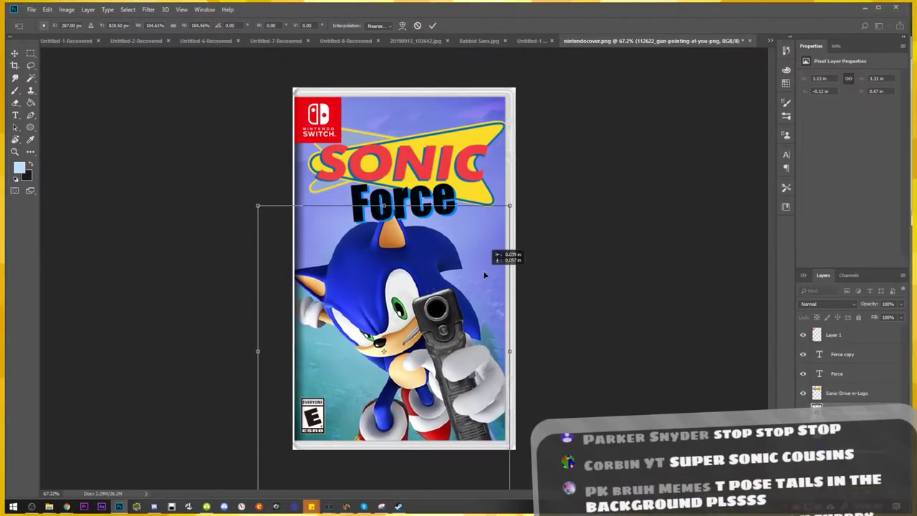
key(Return)
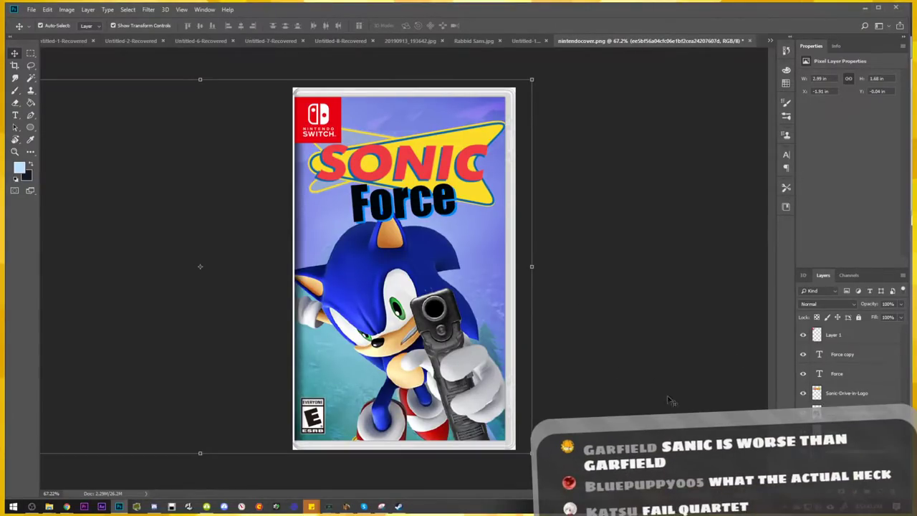
click(630, 370)
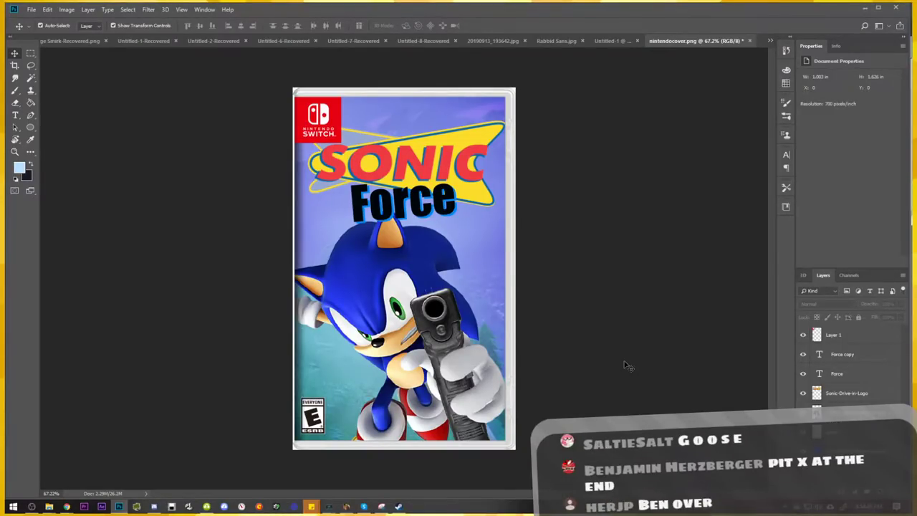
Quick Export the cover as a PNG saved as nintendocover.png
click(32, 9)
mouse_move(41, 138)
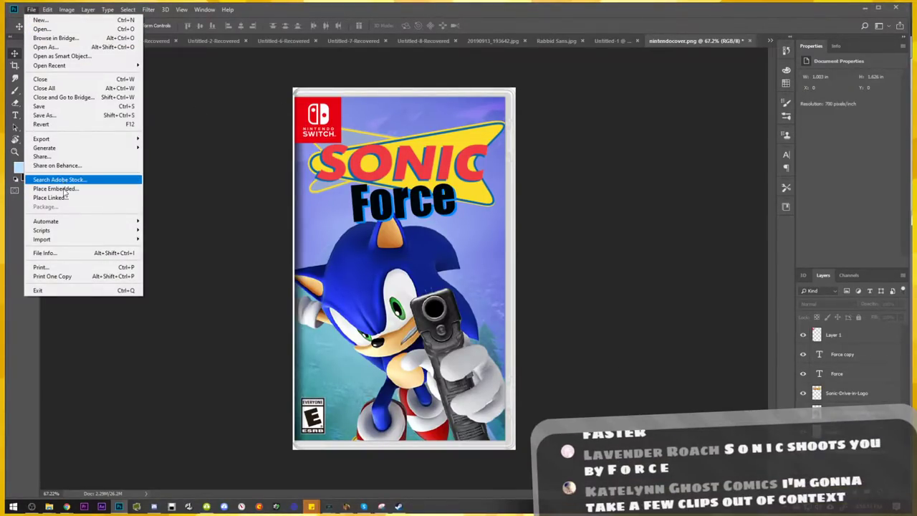
click(175, 139)
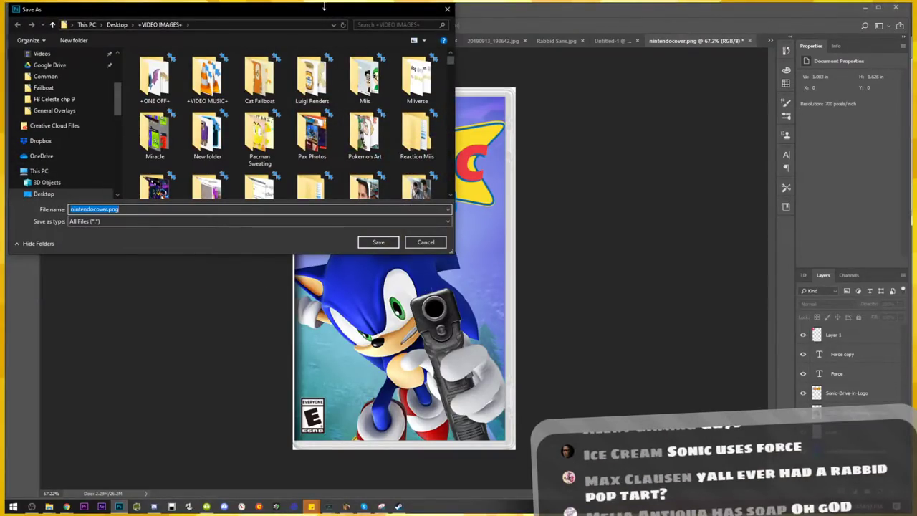
drag(325, 4, 395, 27)
key(Return)
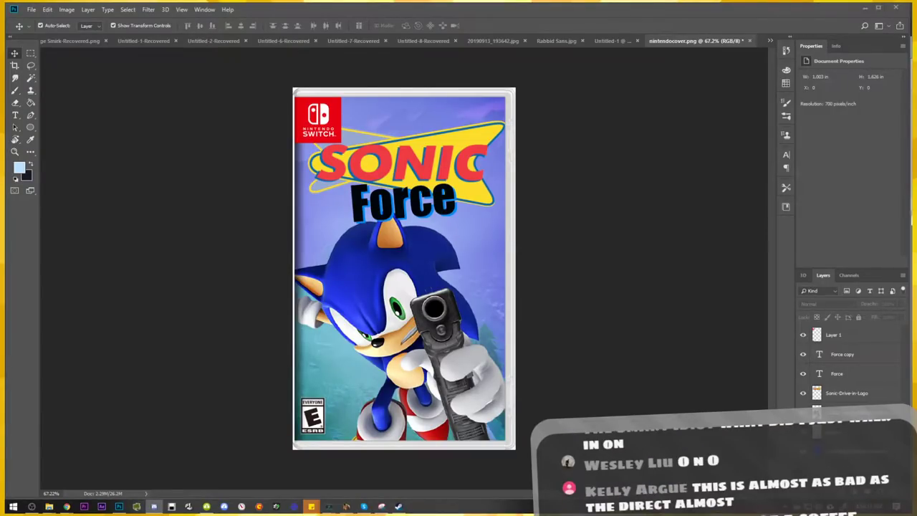
Reposition the Discord window and scroll through the TFF chat history
drag(824, 161, 394, 5)
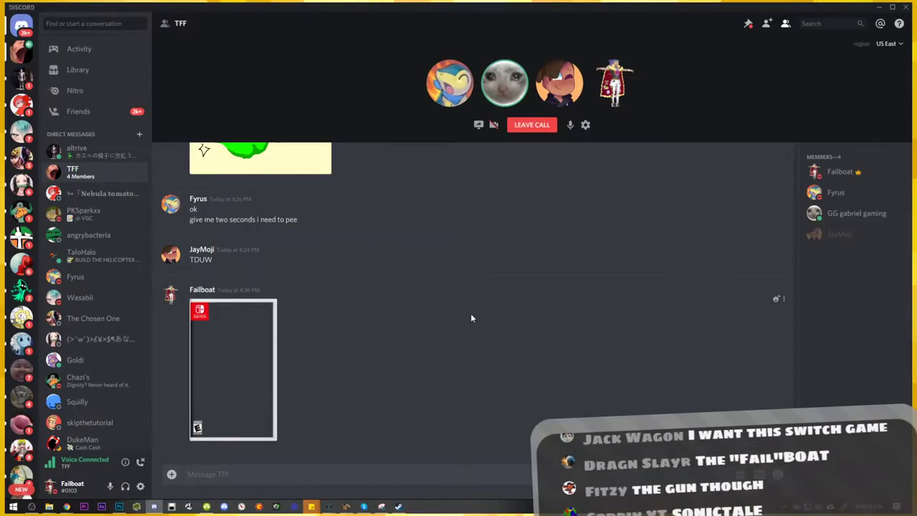
scroll(470, 320, up, 2)
scroll(469, 319, down, 2)
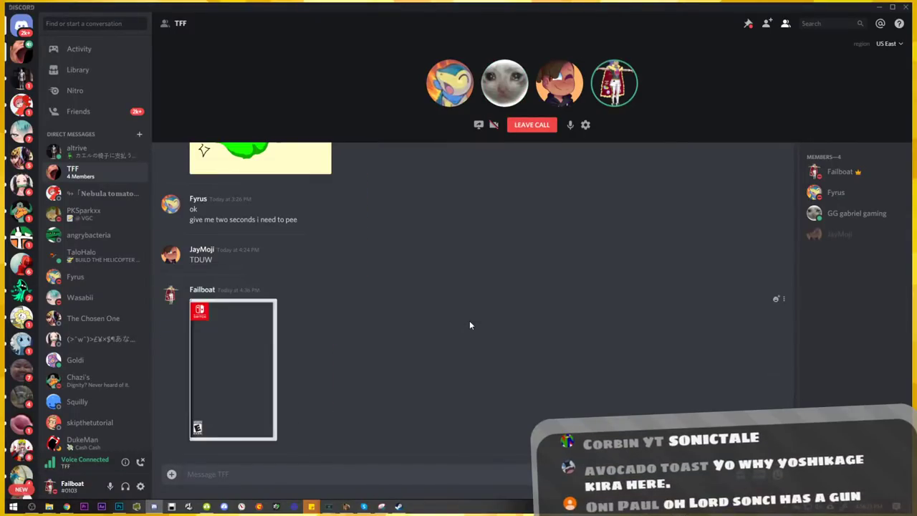
scroll(470, 325, up, 1)
scroll(470, 325, up, 3)
scroll(470, 326, up, 2)
scroll(470, 325, up, 1)
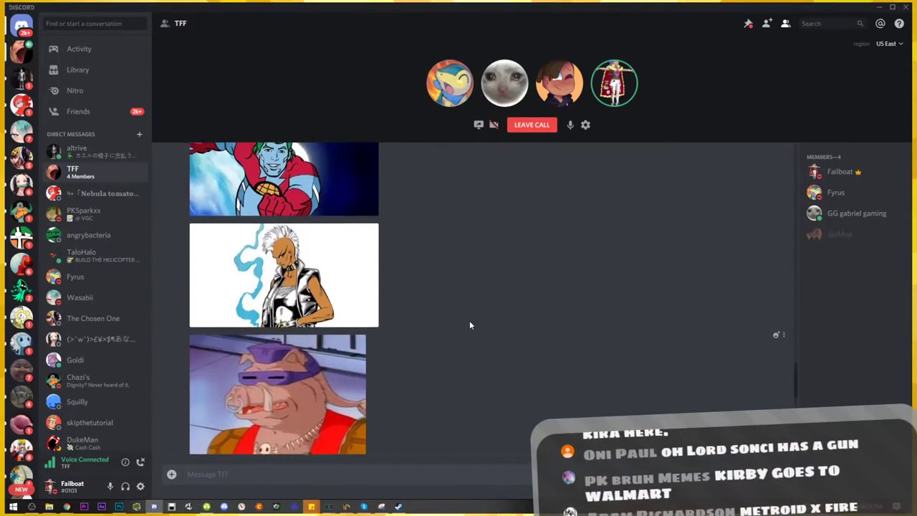
scroll(470, 325, up, 3)
scroll(470, 325, up, 1)
scroll(469, 325, up, 3)
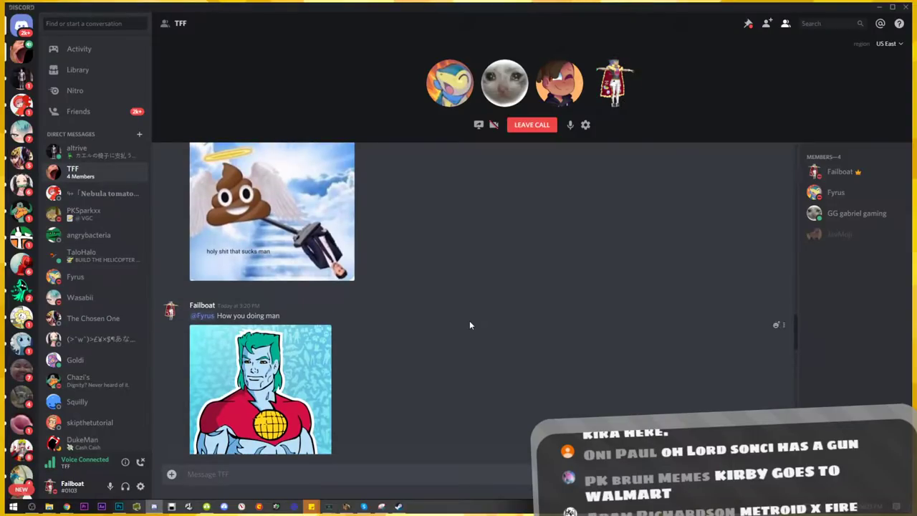
scroll(470, 325, up, 2)
scroll(470, 325, up, 1)
scroll(470, 325, down, 1)
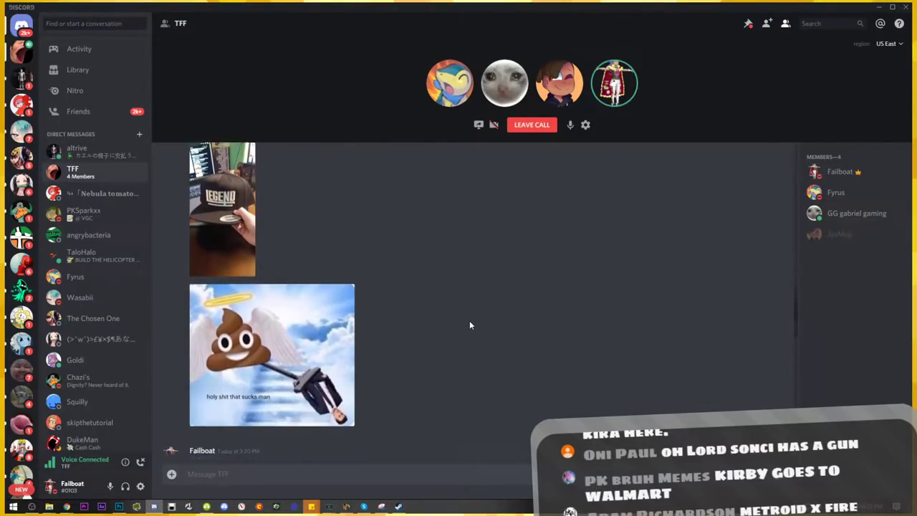
scroll(470, 325, down, 2)
scroll(469, 322, down, 2)
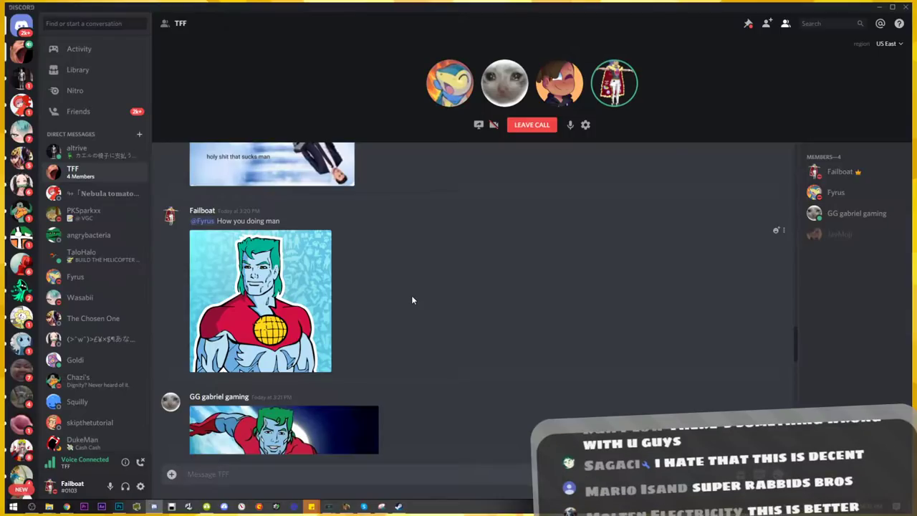
View both Captain Planet images enlarged, then scroll down to the new Kirby Orders a Roomba cover
click(315, 299)
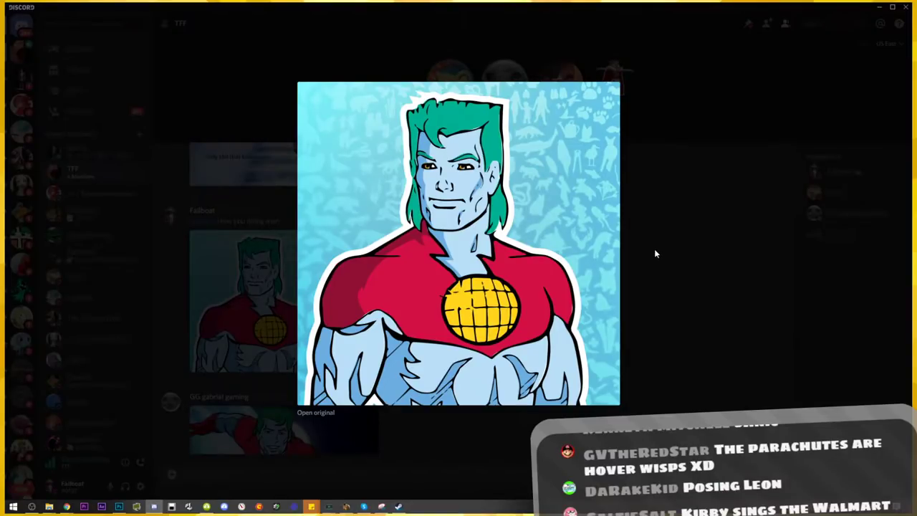
click(684, 256)
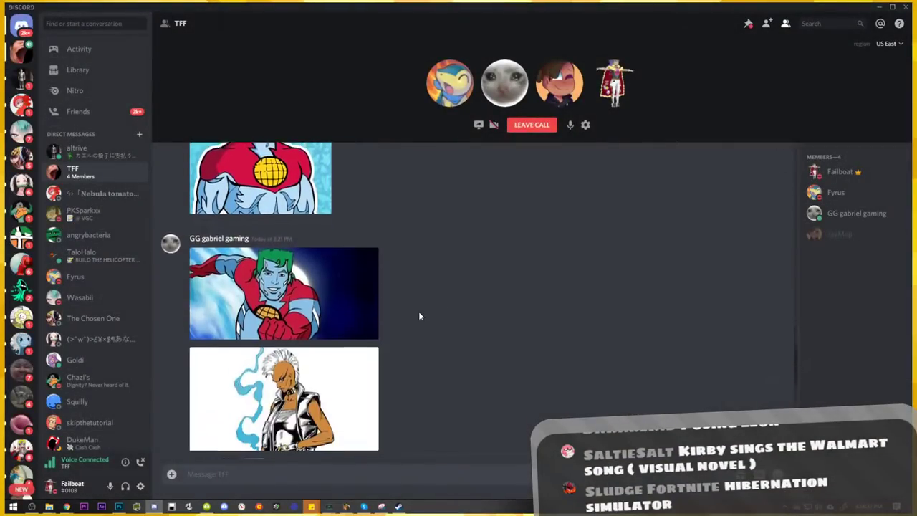
click(336, 294)
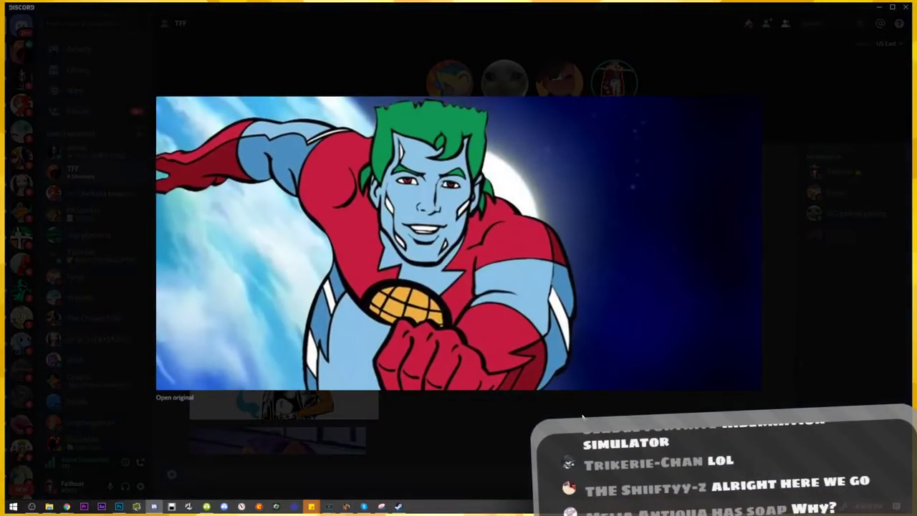
click(537, 405)
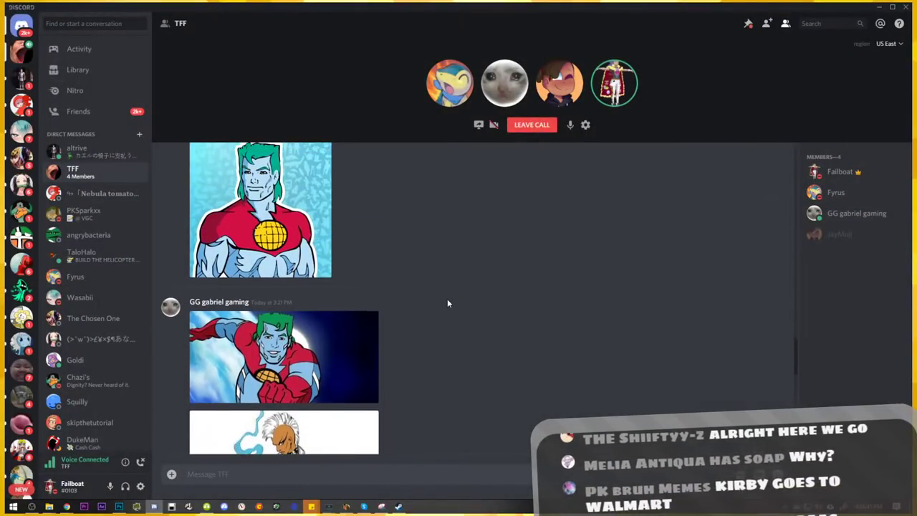
scroll(447, 303, down, 4)
scroll(447, 303, down, 4)
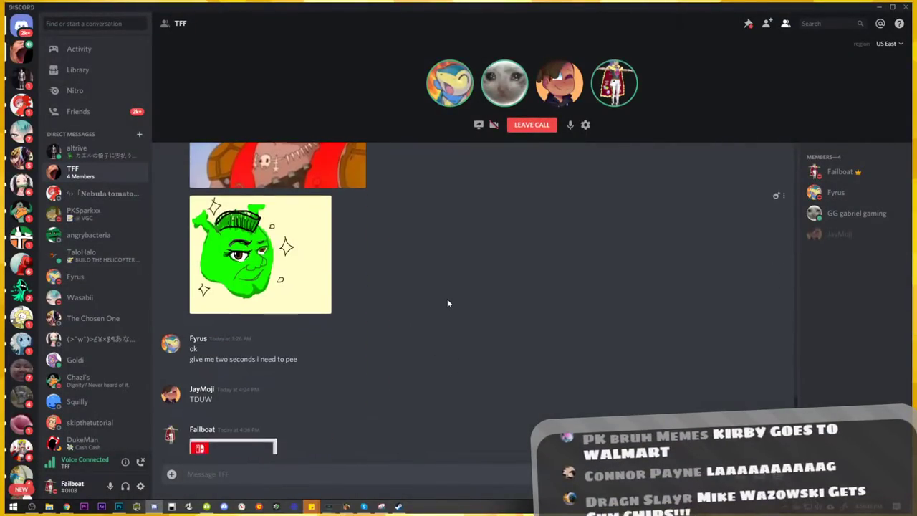
scroll(447, 303, down, 2)
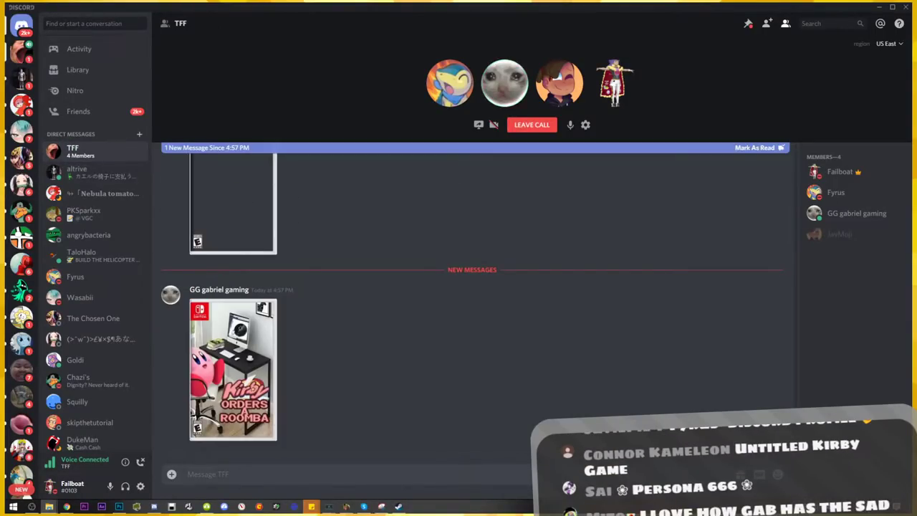
click(236, 344)
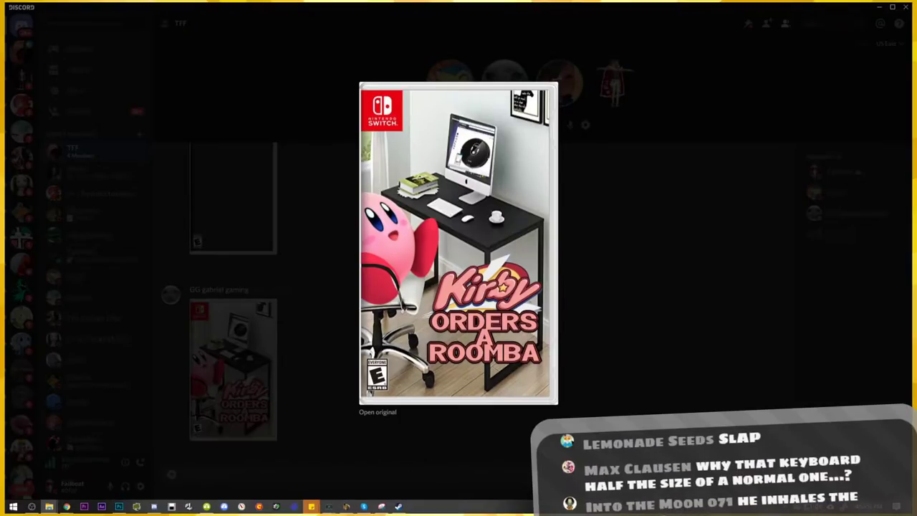
click(724, 296)
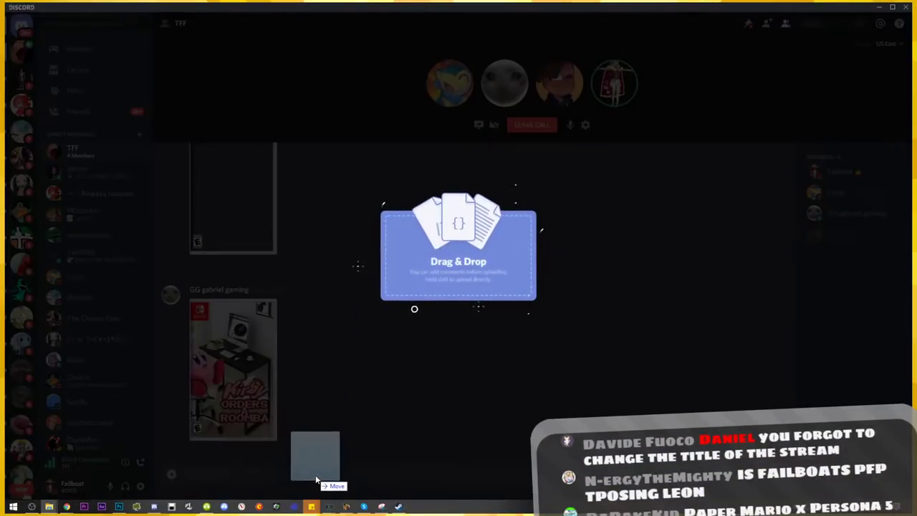
Upload Sonic Force.png to the TFF chat and preview the posted cover full size
drag(462, 236, 317, 458)
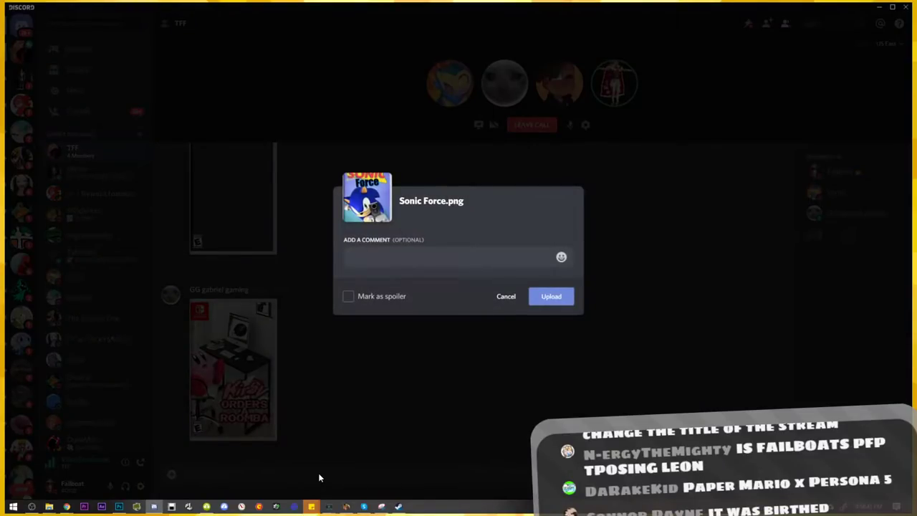
key(Return)
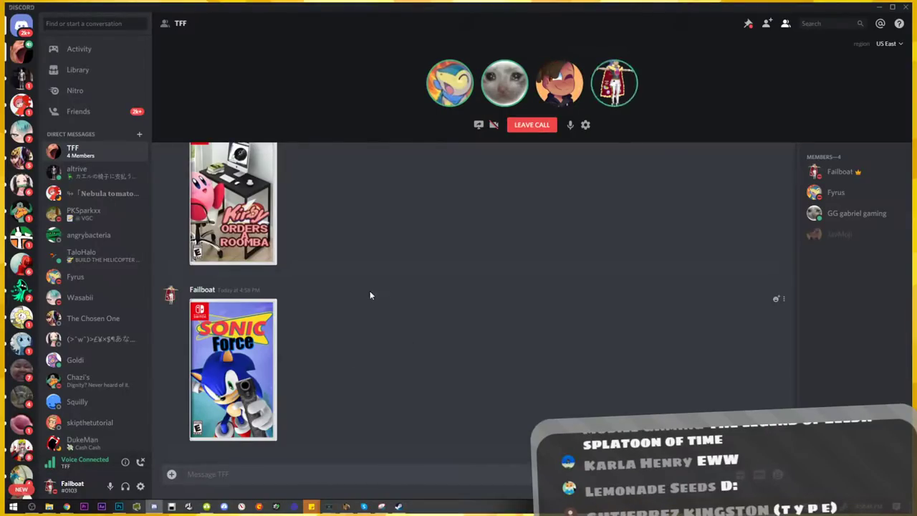
click(274, 351)
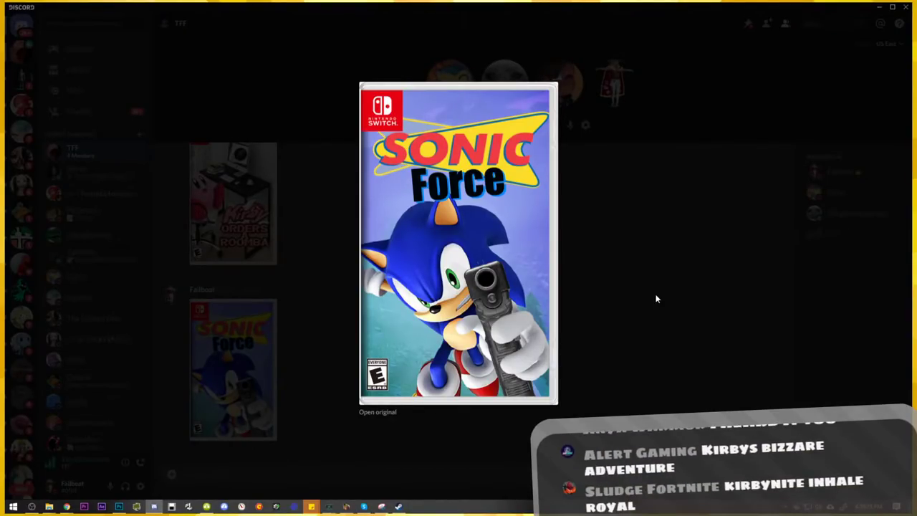
click(704, 327)
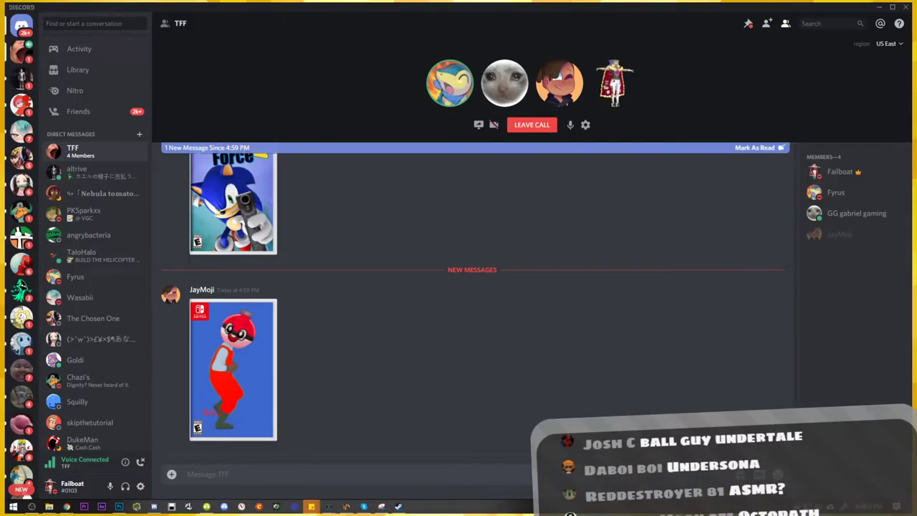
click(271, 325)
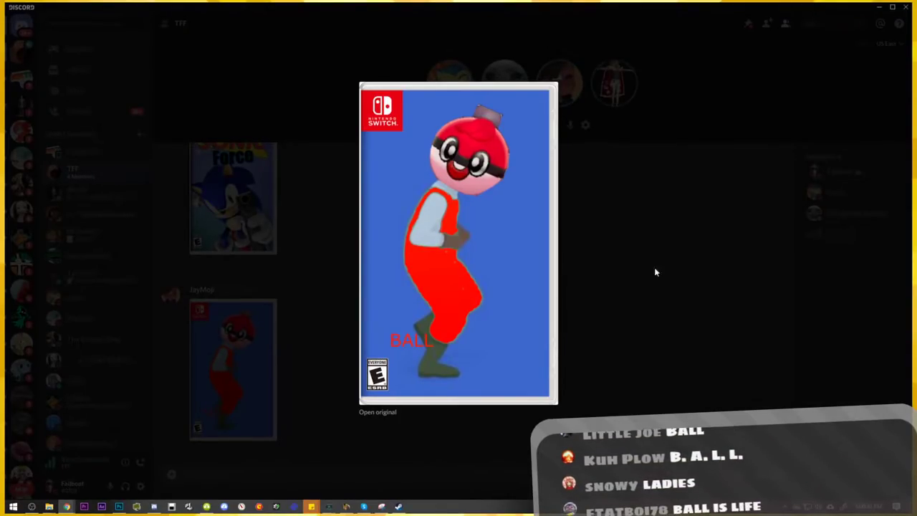
click(677, 264)
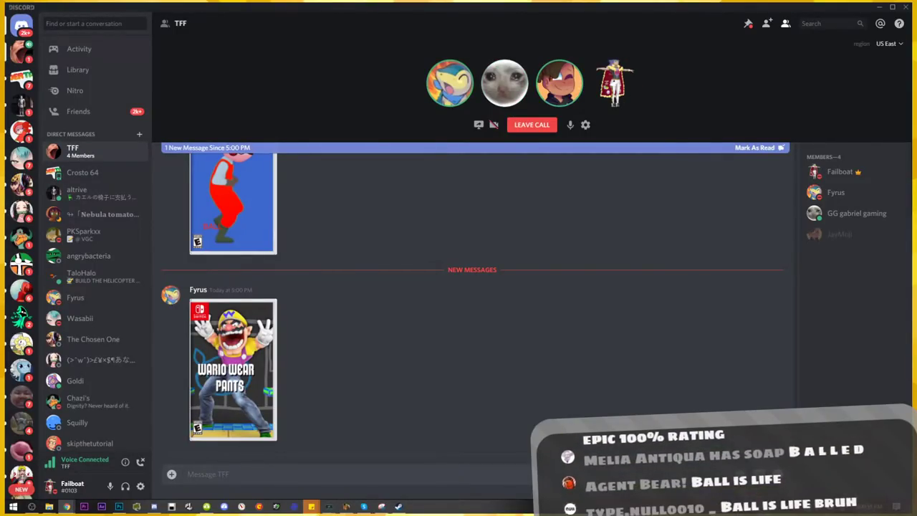
click(250, 355)
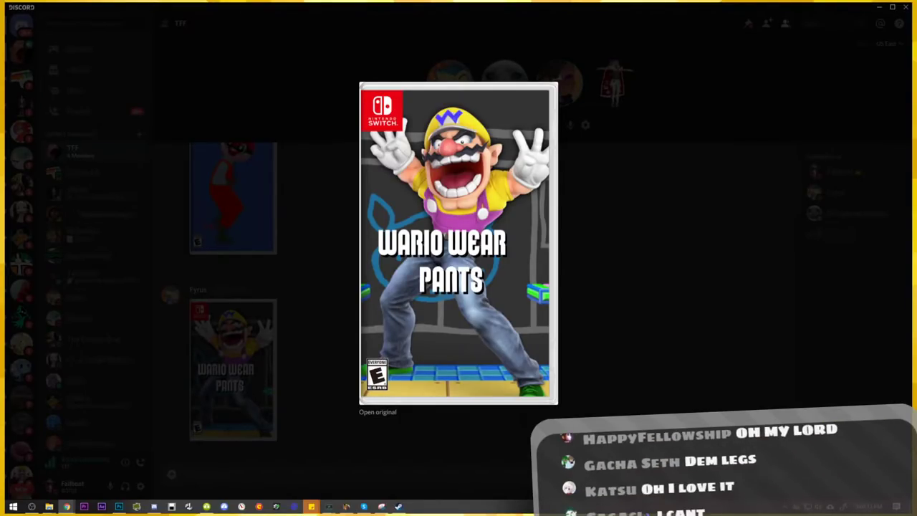
click(726, 284)
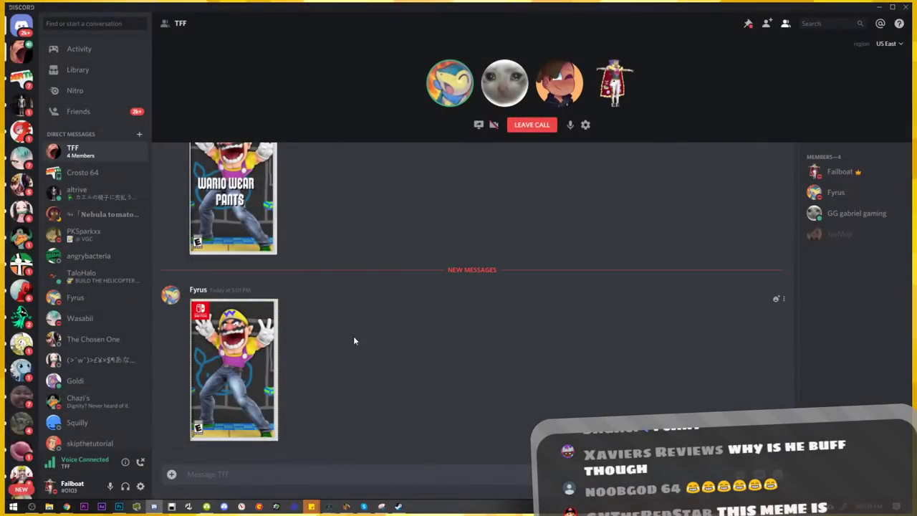
click(274, 367)
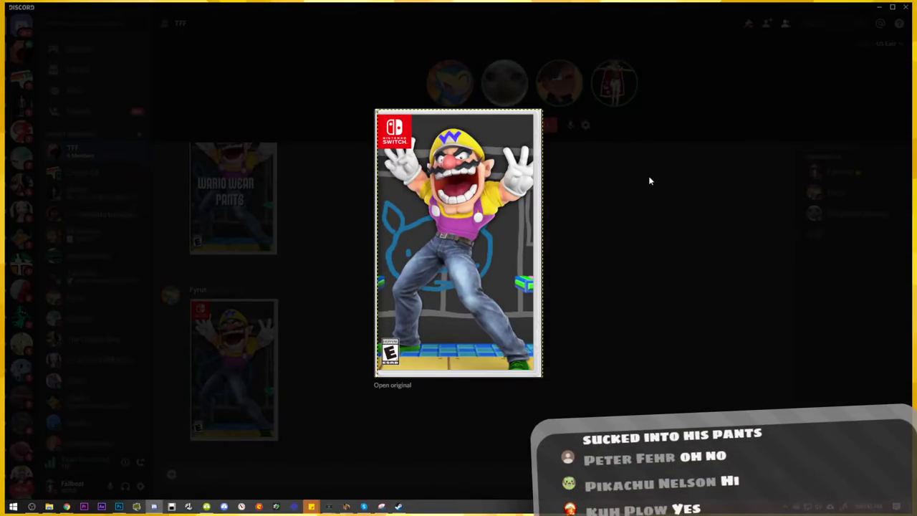
click(684, 191)
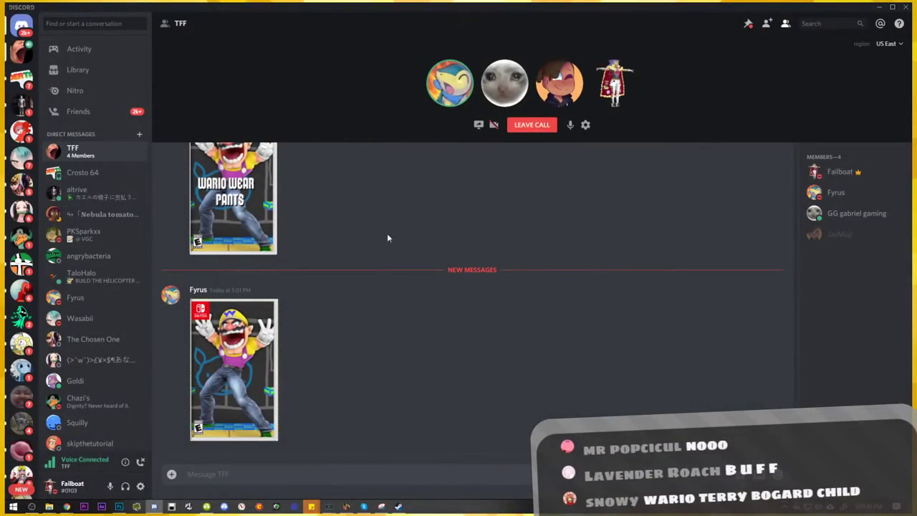
click(265, 319)
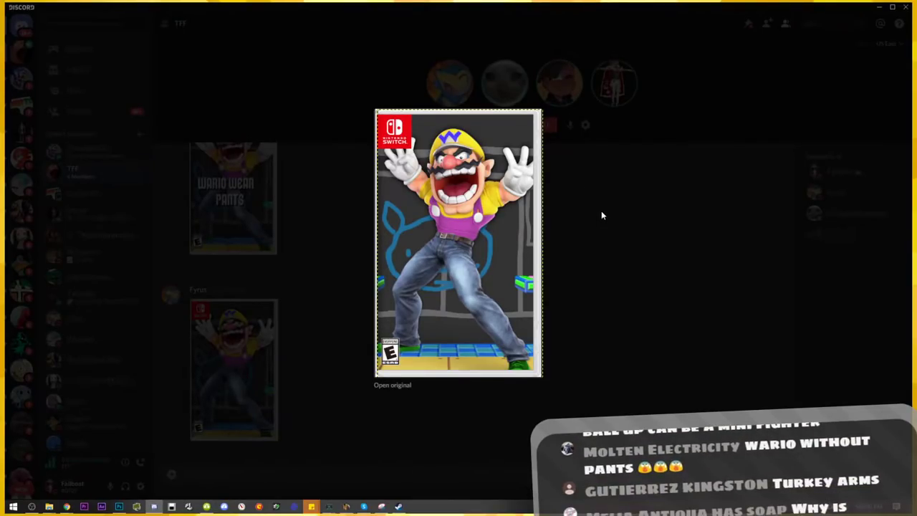
click(601, 210)
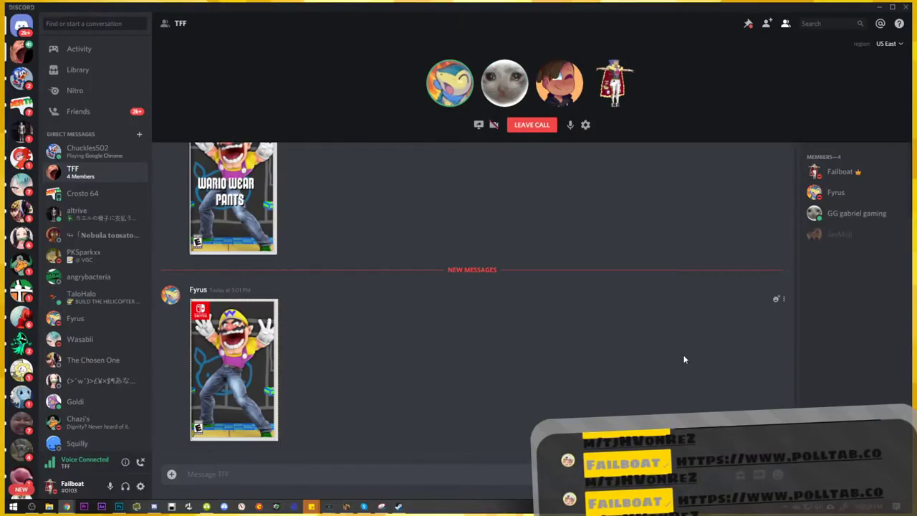
Send the polltab.com 'who won' poll link and bring the poll results window over the chat
click(427, 475)
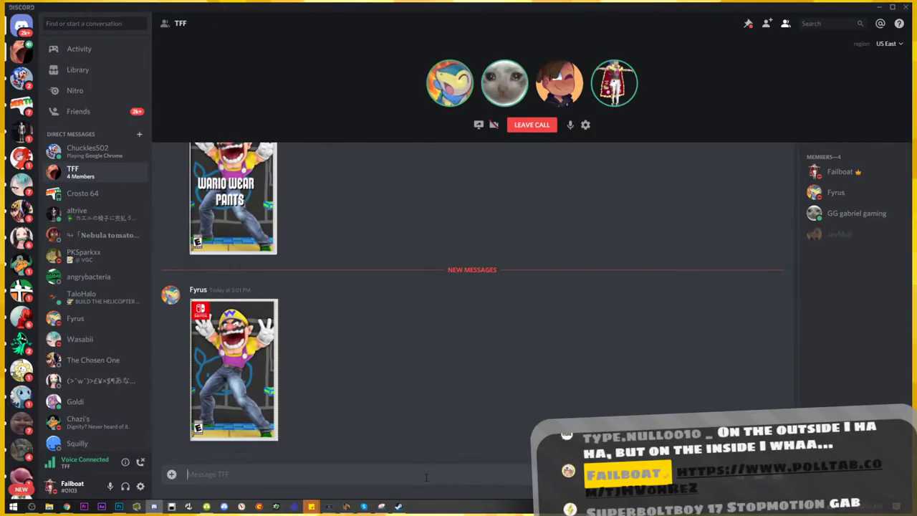
text(https://www.polltab.com/tjHVOnReZ)
key(Return)
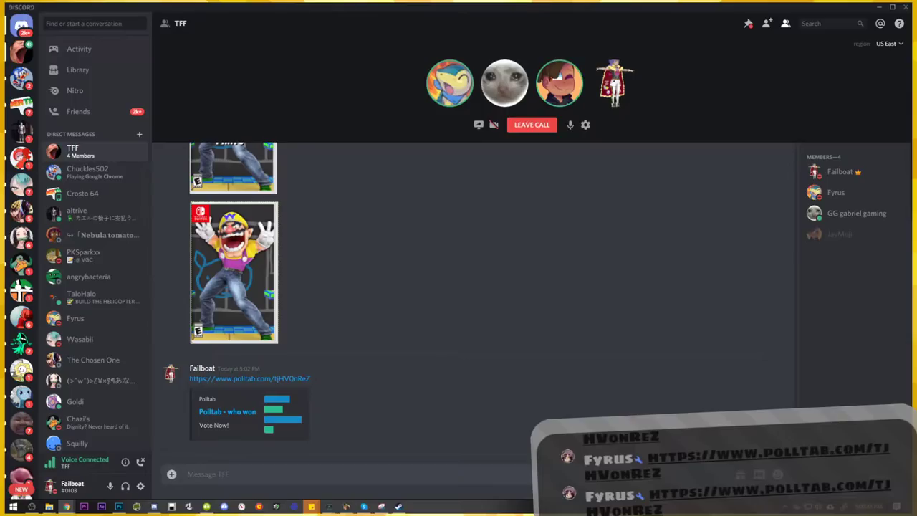
drag(910, 27, 430, 27)
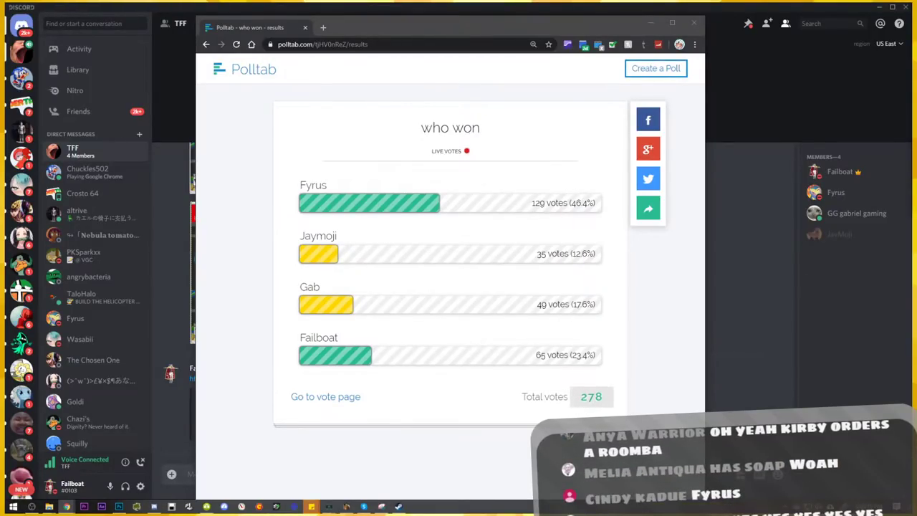
Hide the poll results and view the red-character Switch cover enlarged in the chat
click(649, 24)
scroll(526, 315, up, 3)
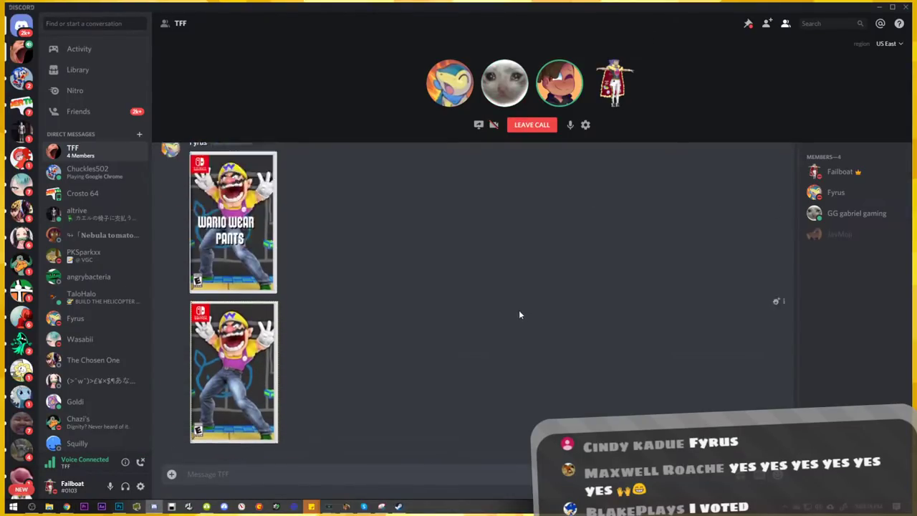
scroll(518, 313, up, 3)
click(233, 200)
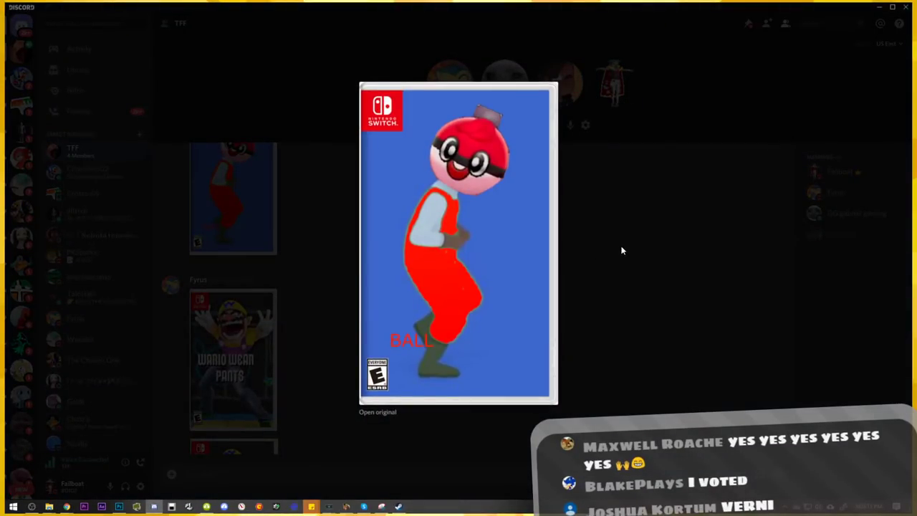
click(621, 251)
Scroll back down the chat and return to the Sonic Force cover in Photoshop
scroll(619, 252, down, 4)
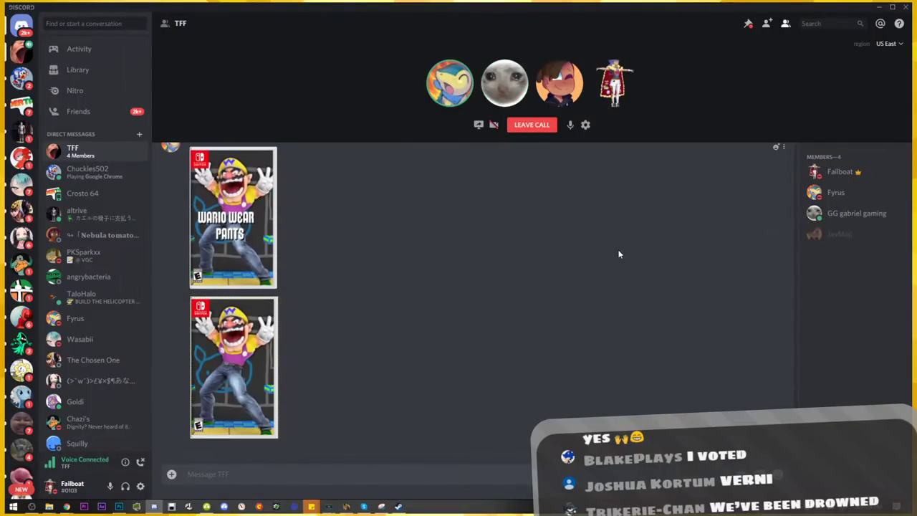
scroll(618, 254, down, 2)
scroll(614, 256, down, 2)
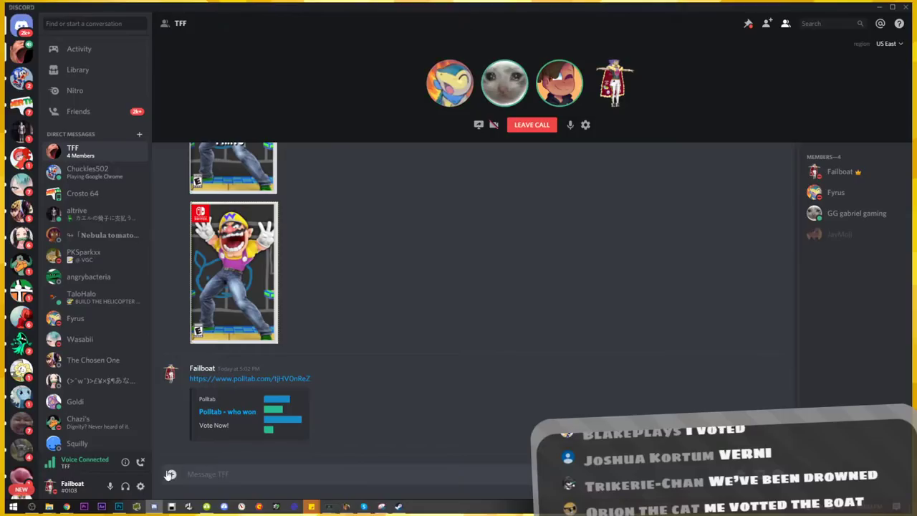
key(alt+Tab)
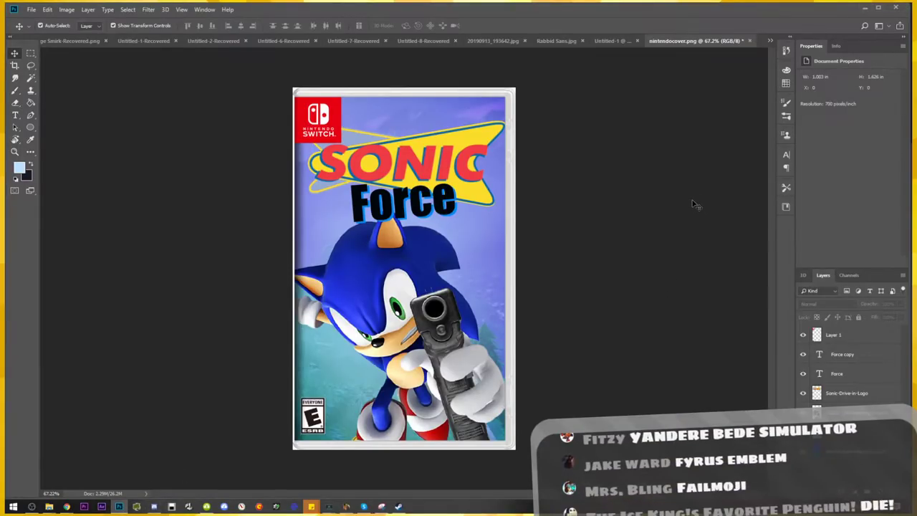
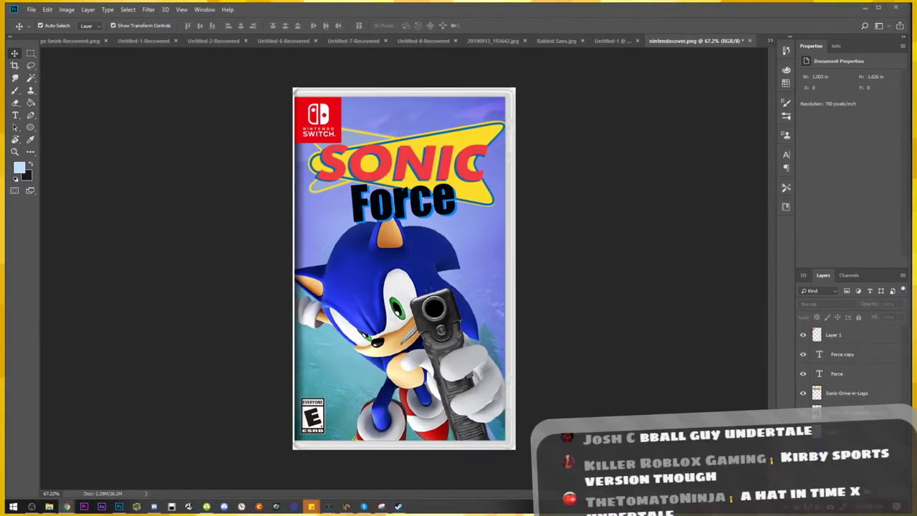
Browse the open documents via the tab overflow list and view the blank Untitled-1 template
right_click(763, 42)
key(Escape)
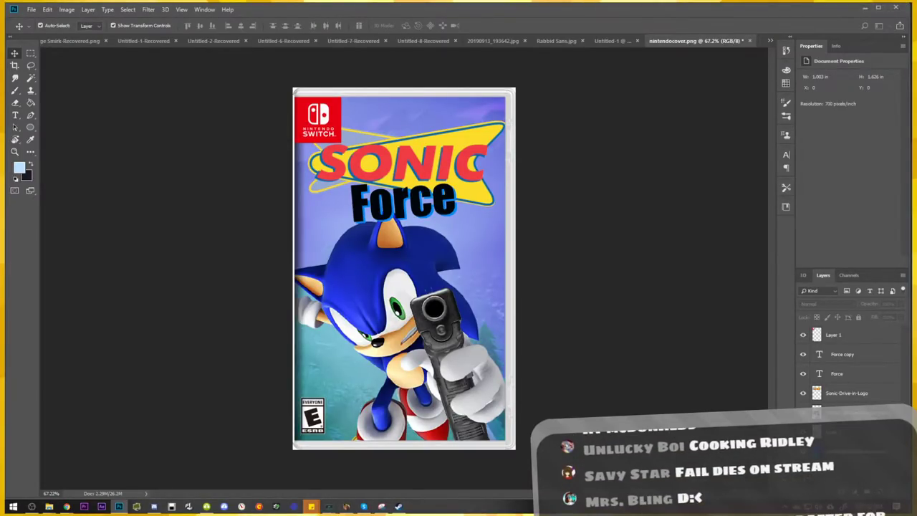
click(770, 41)
click(630, 155)
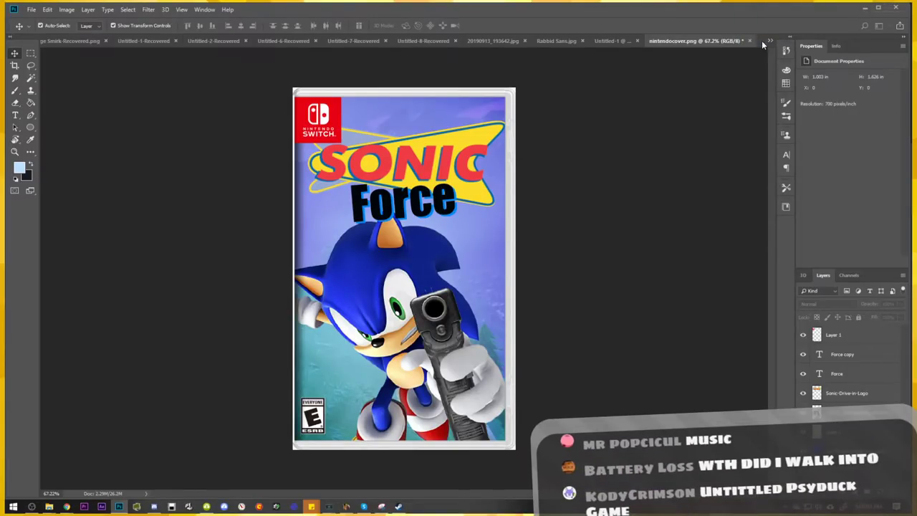
click(616, 41)
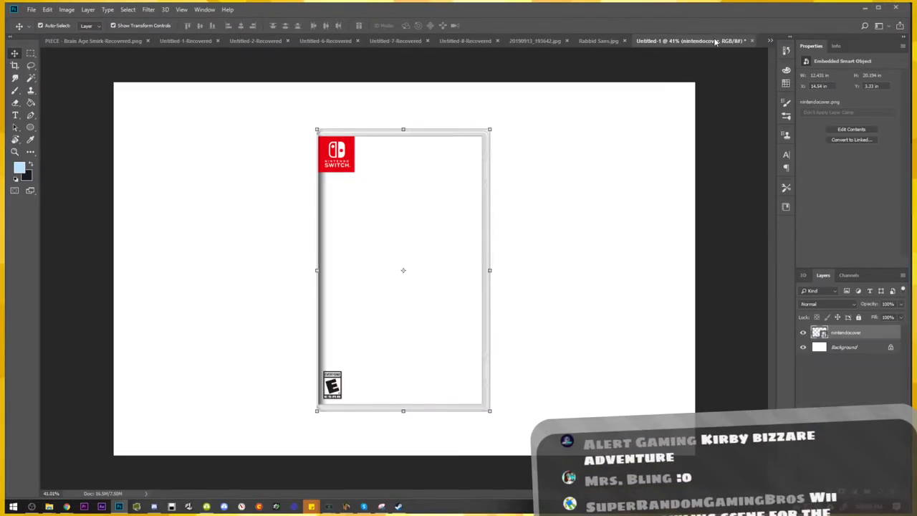
Return to the Sonic Force nintendocover.png and close it, answering the save prompt
click(769, 41)
click(623, 158)
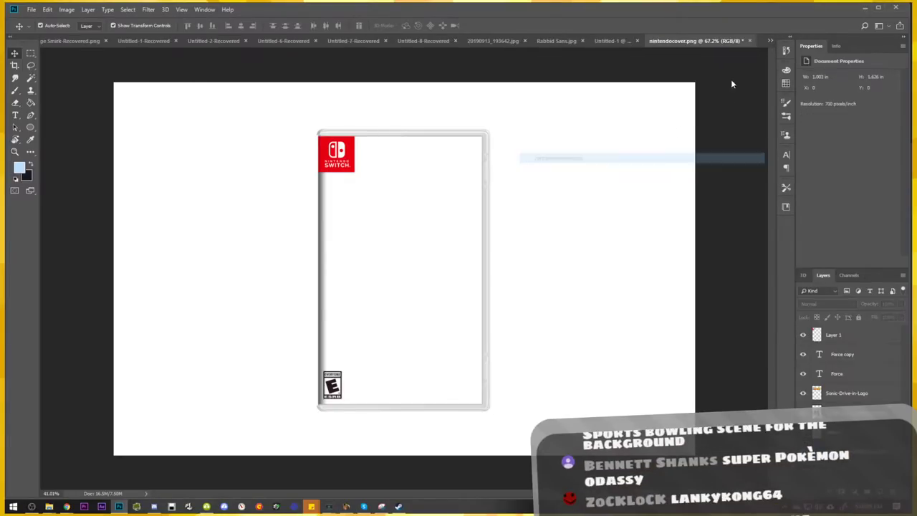
click(749, 40)
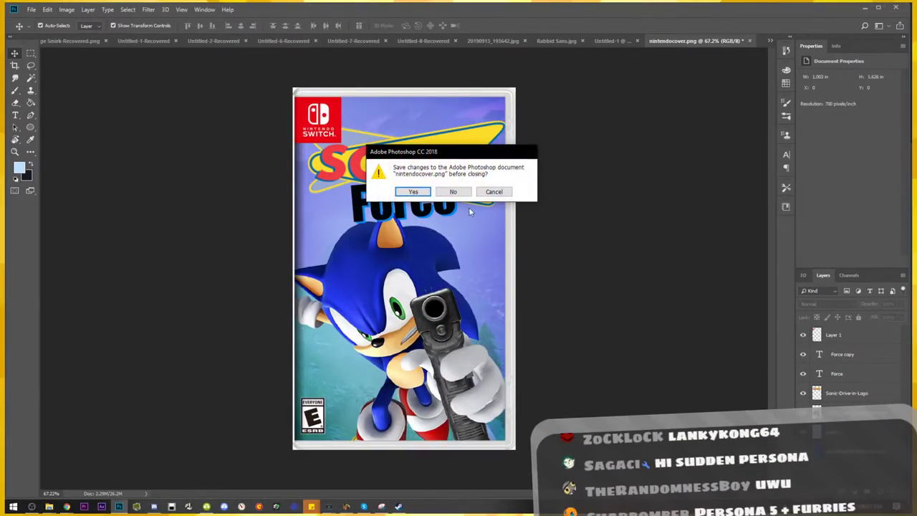
click(446, 193)
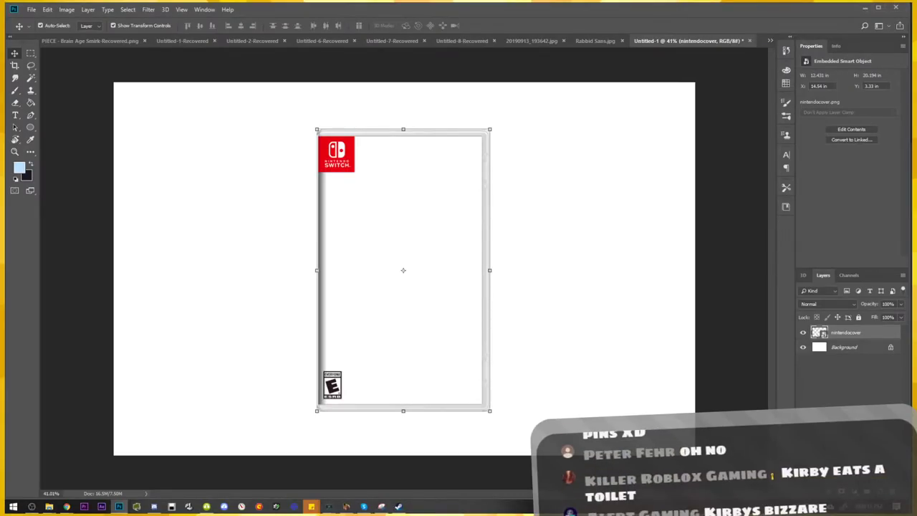
Open the nintendocover smart object's contents as a separate nintendocover.png document
click(760, 40)
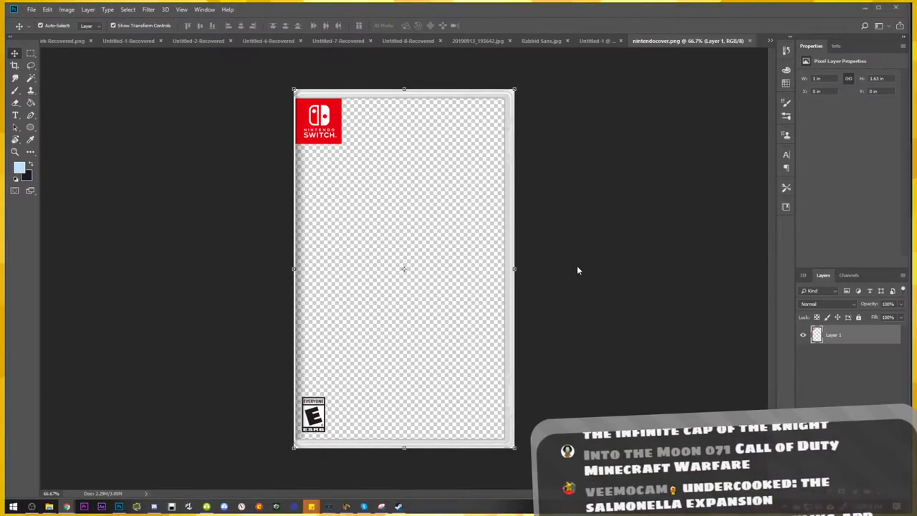
Paste the bowling alley photo and scale it up to cover the whole case
key(ctrl+v)
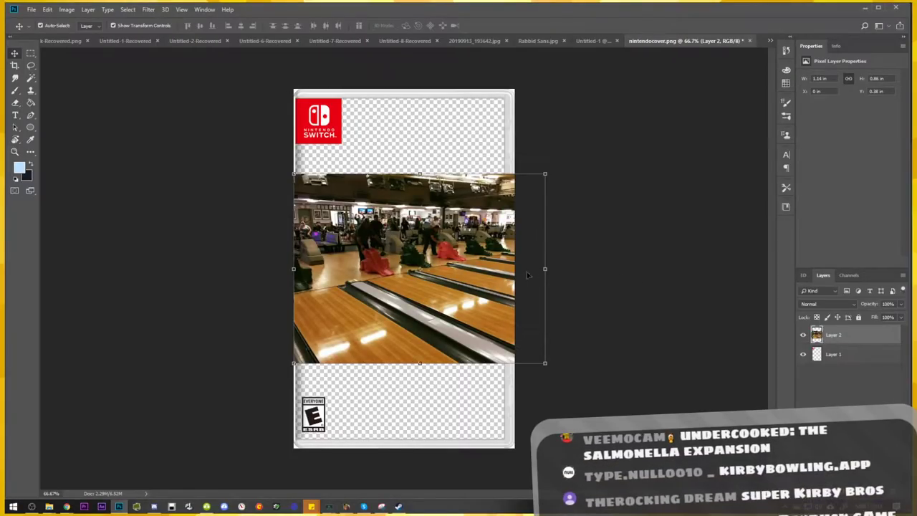
drag(526, 272, 544, 242)
mouse_move(312, 334)
mouse_down()
mouse_move(199, 444)
mouse_move(99, 495)
mouse_up()
mouse_move(233, 392)
mouse_down()
mouse_move(287, 345)
mouse_move(338, 343)
mouse_move(334, 350)
mouse_up()
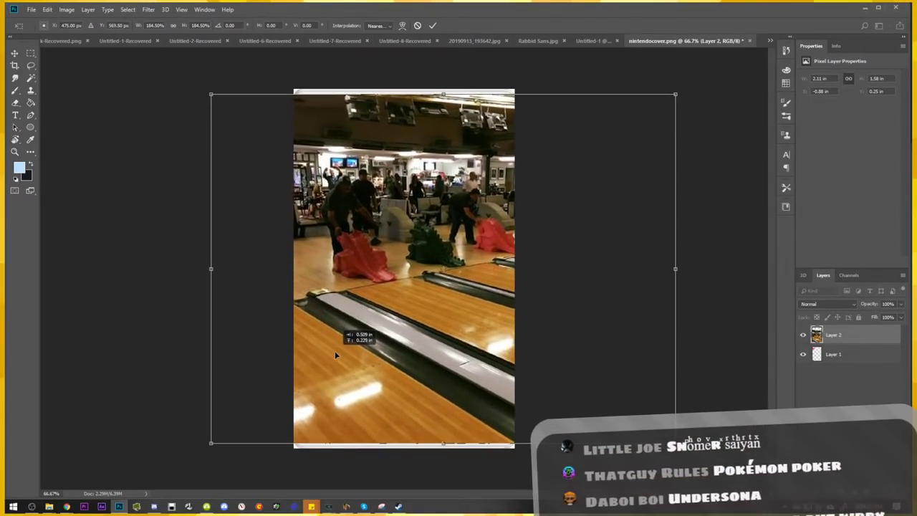
key(Return)
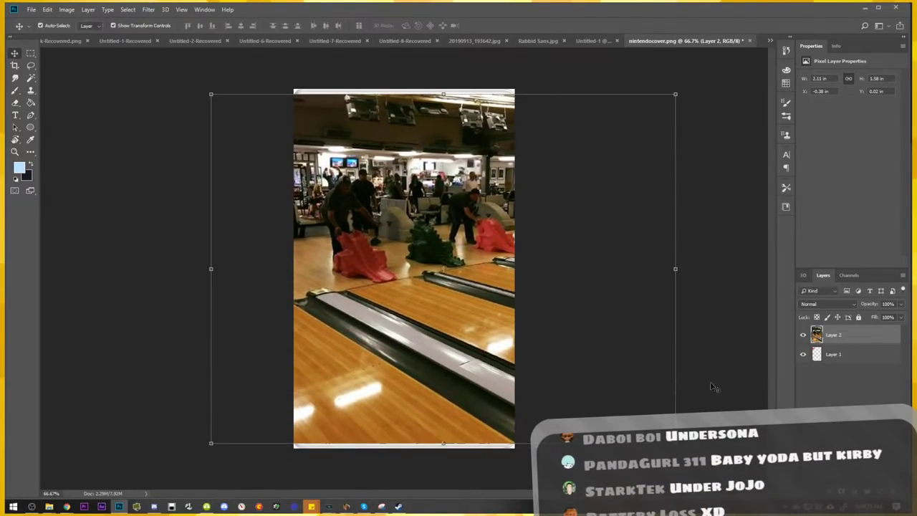
Move the photo layer beneath the Switch frame layer and shift it about 50 px left
drag(833, 334, 833, 359)
drag(585, 345, 573, 342)
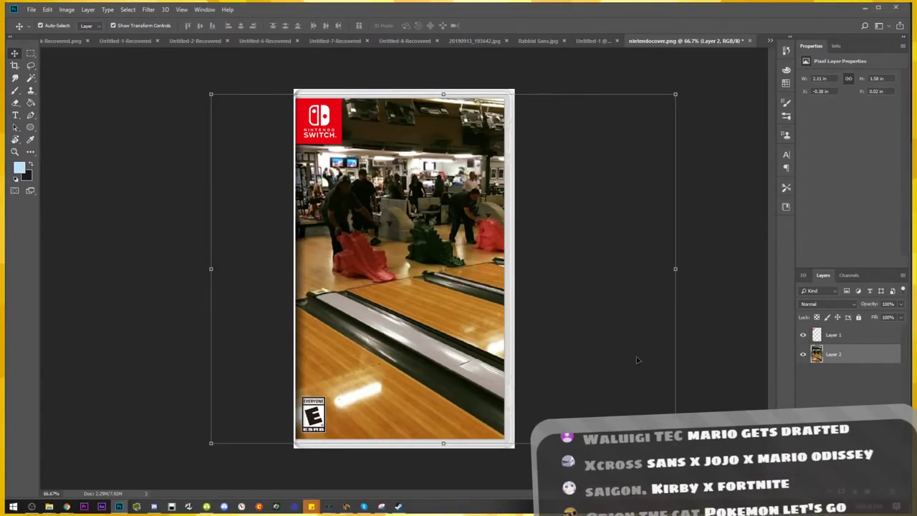
drag(573, 342, 644, 355)
right_click(853, 359)
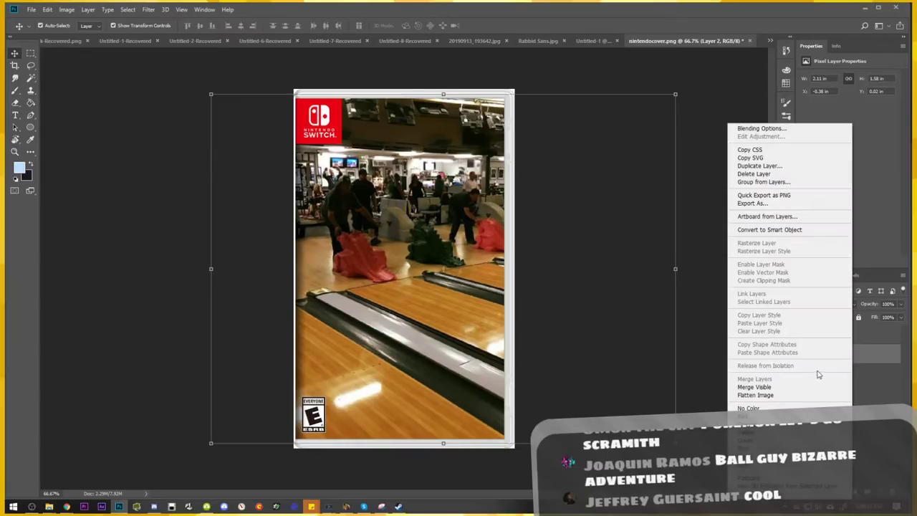
click(692, 314)
click(662, 313)
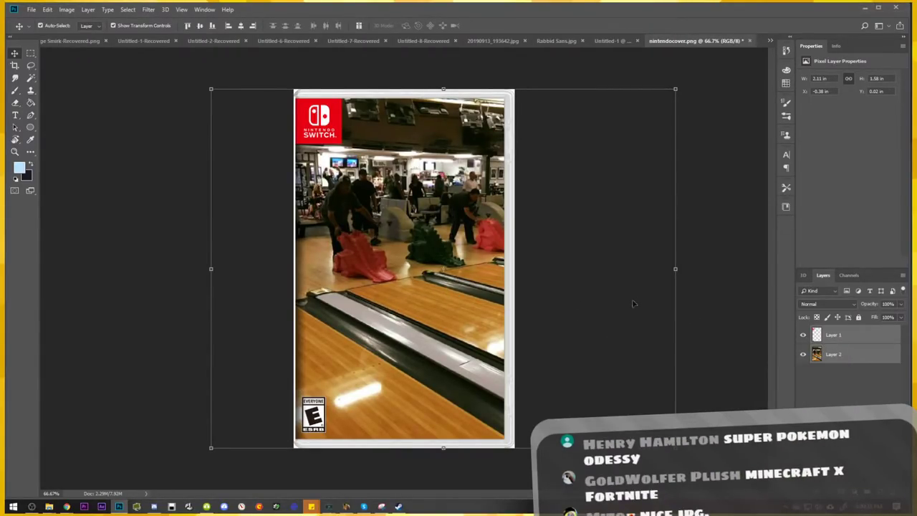
mouse_move(413, 317)
mouse_down()
mouse_move(377, 318)
mouse_move(449, 320)
mouse_up()
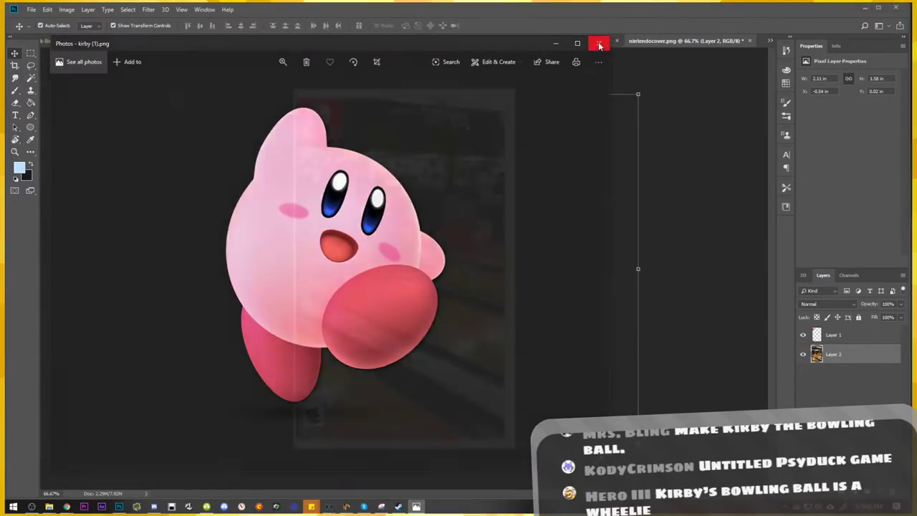
Close the photo viewer and place the Kirby image at the centre of the cover
click(600, 45)
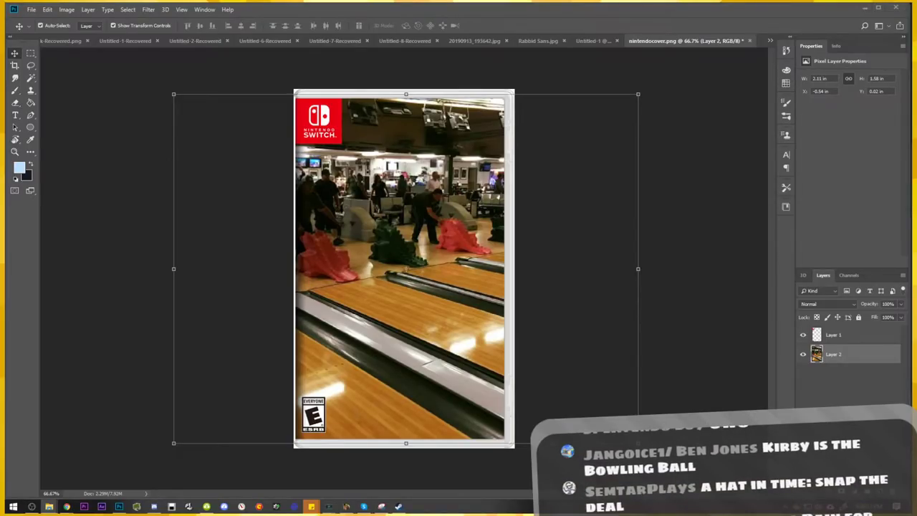
drag(913, 301, 644, 313)
key(Return)
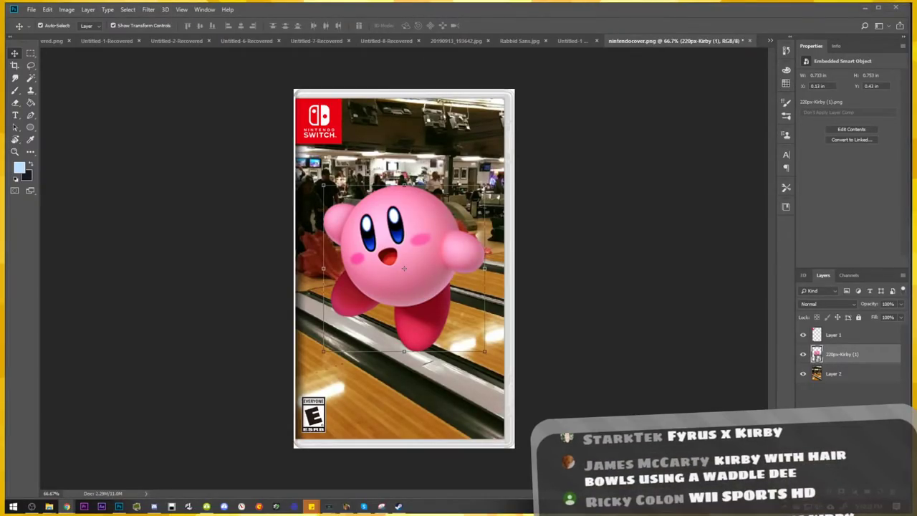
Rasterize the Kirby layer and erase both of Kirby's arms with the Eraser
drag(414, 258, 550, 261)
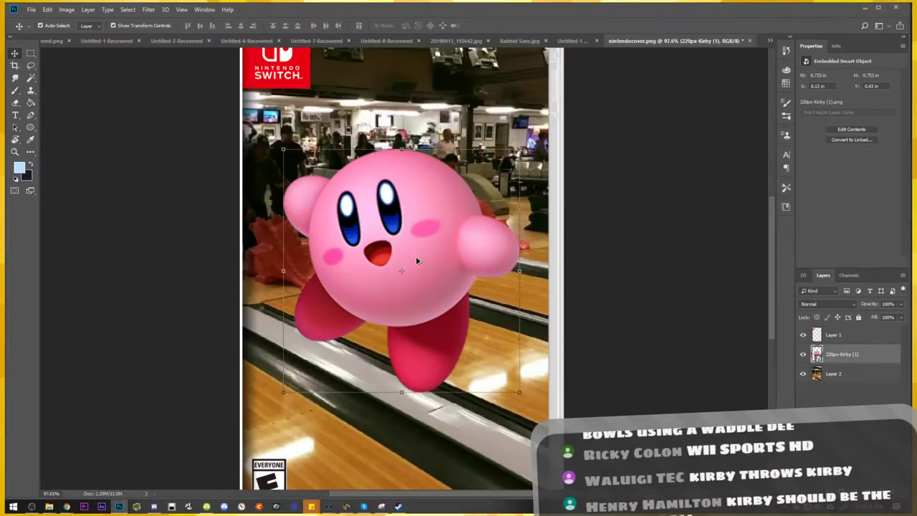
key(e)
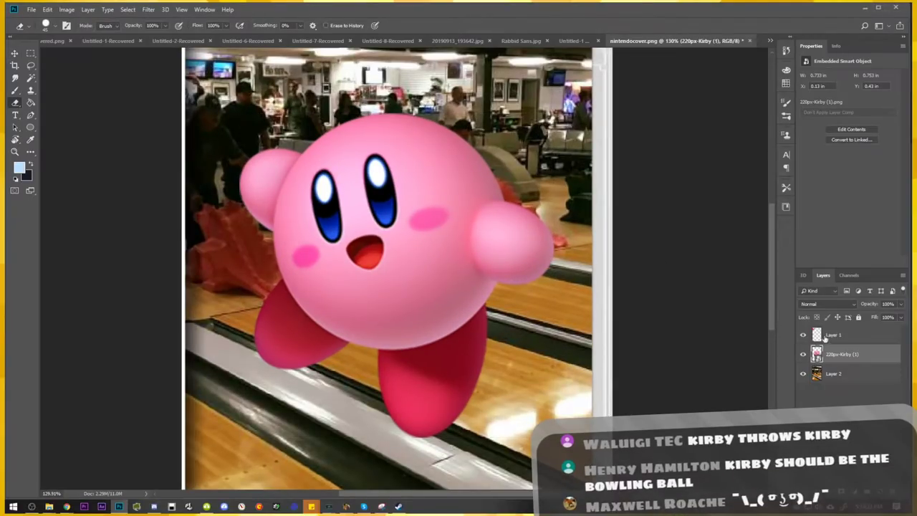
right_click(843, 353)
click(759, 267)
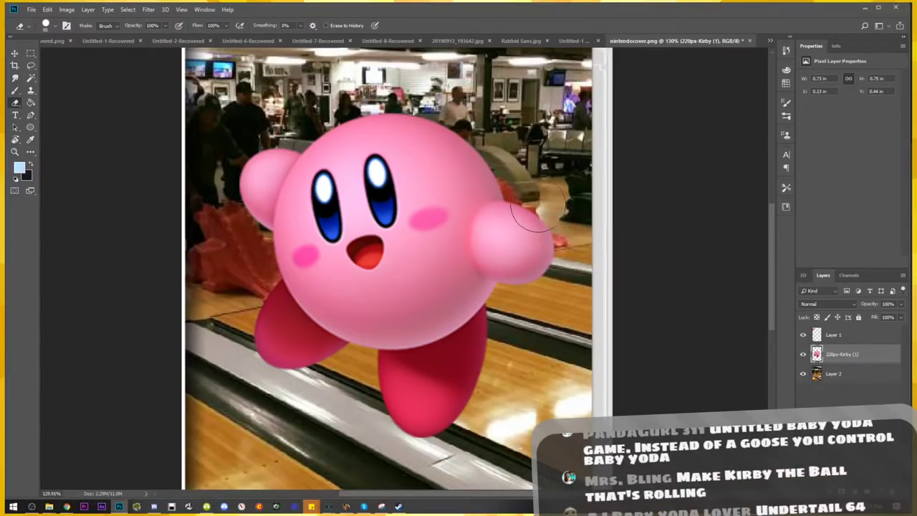
mouse_move(573, 238)
mouse_down()
mouse_move(534, 211)
mouse_move(525, 291)
mouse_up()
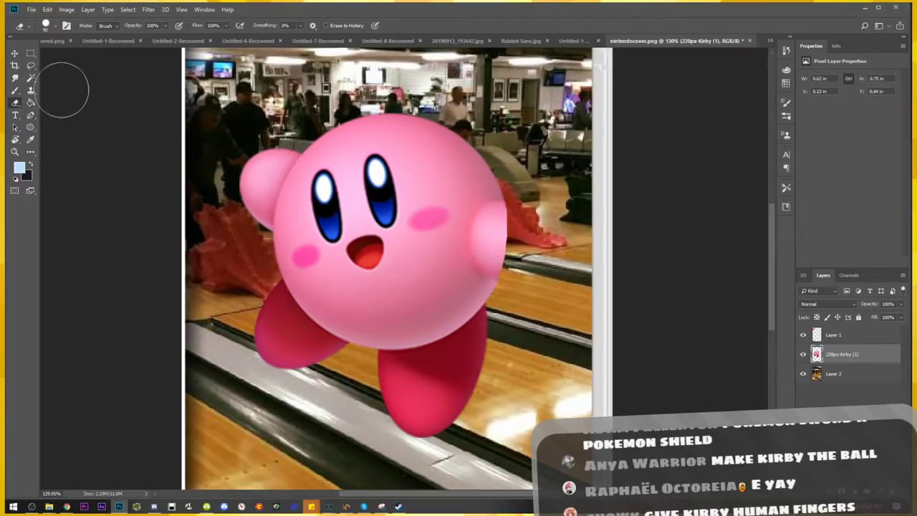
mouse_move(281, 136)
mouse_down()
mouse_move(258, 175)
mouse_move(252, 305)
mouse_up()
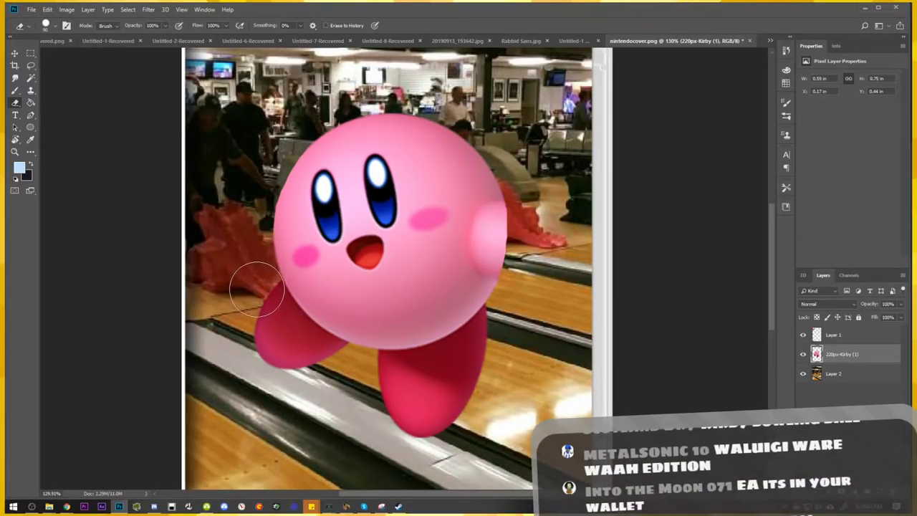
mouse_move(259, 293)
mouse_down()
mouse_move(291, 342)
mouse_move(345, 372)
mouse_up()
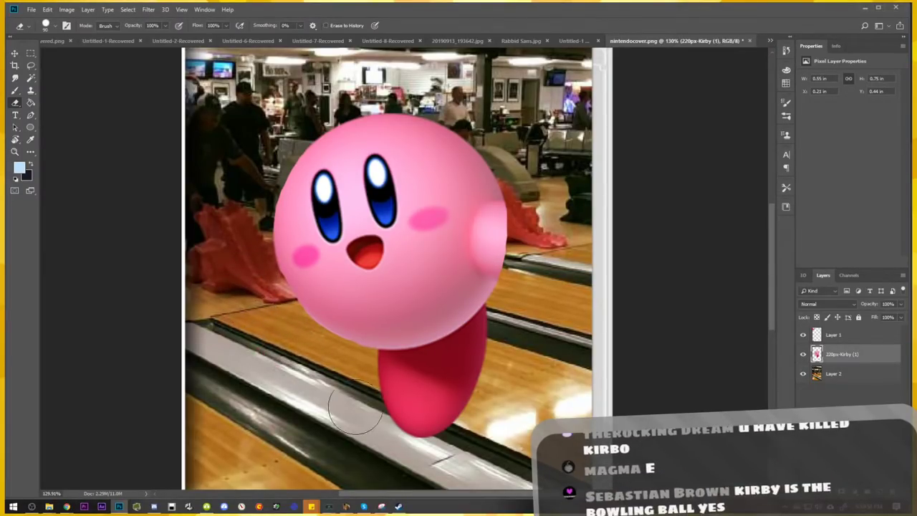
Erase Kirby's red feet, switching eraser opacity between 80% and 100%
mouse_move(444, 430)
mouse_down()
mouse_move(392, 411)
mouse_move(475, 384)
mouse_up()
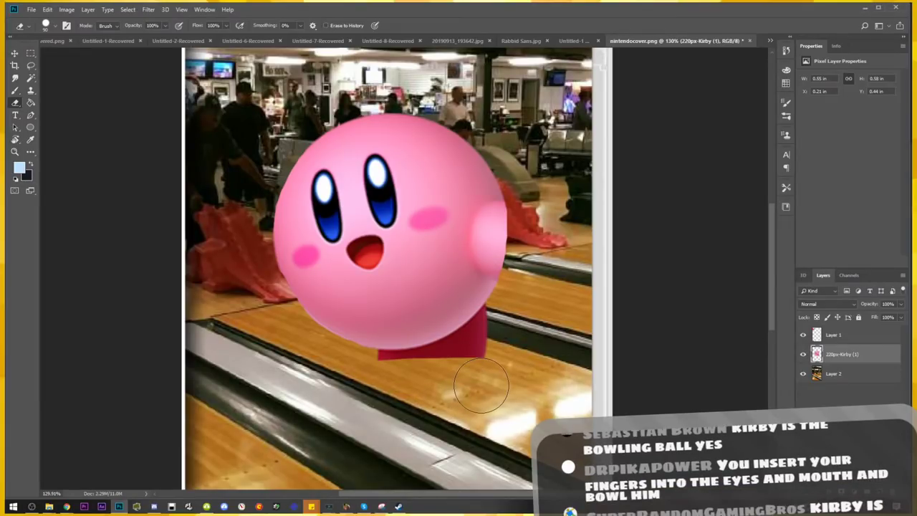
key(8)
drag(372, 377, 469, 365)
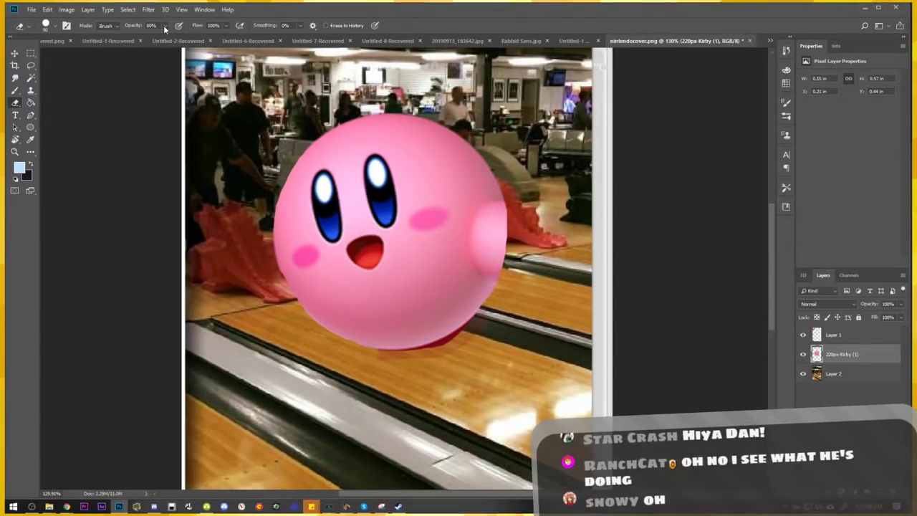
drag(164, 29, 182, 34)
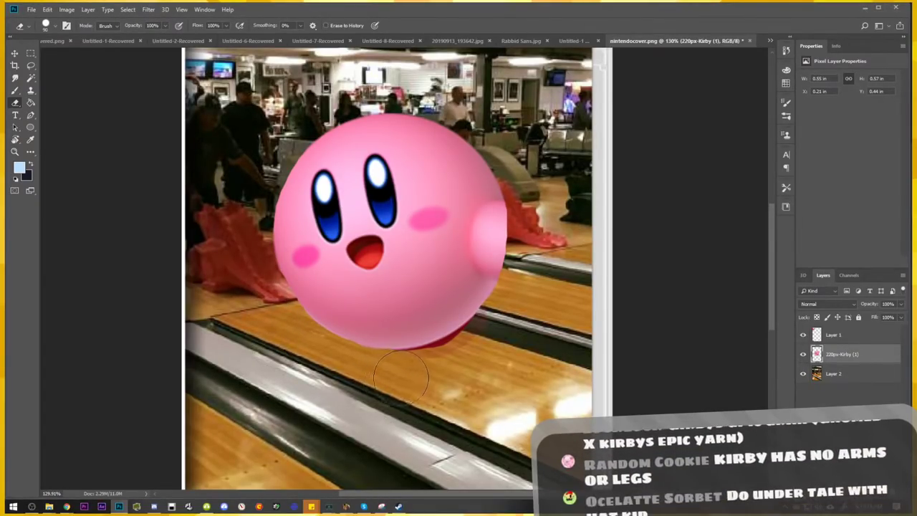
drag(451, 340, 487, 354)
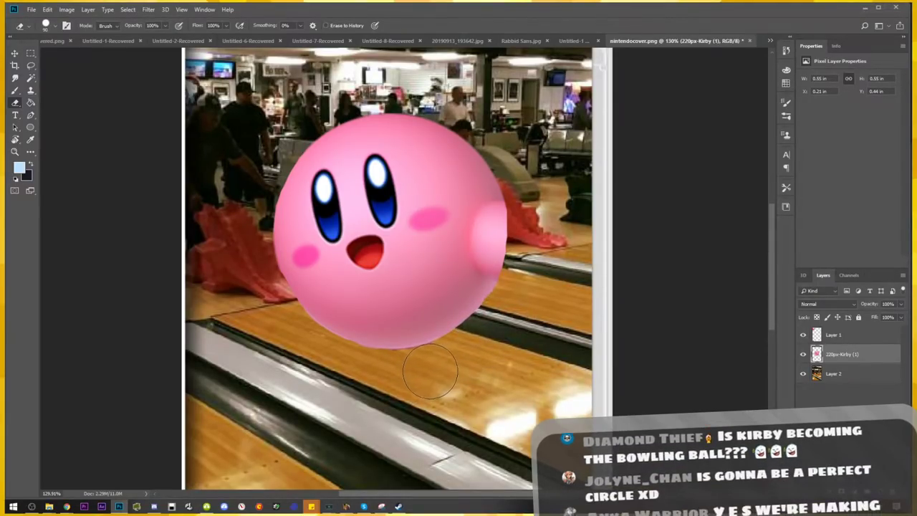
Lasso Kirby's leftover arm bump and remove it with a content-aware fill
click(31, 65)
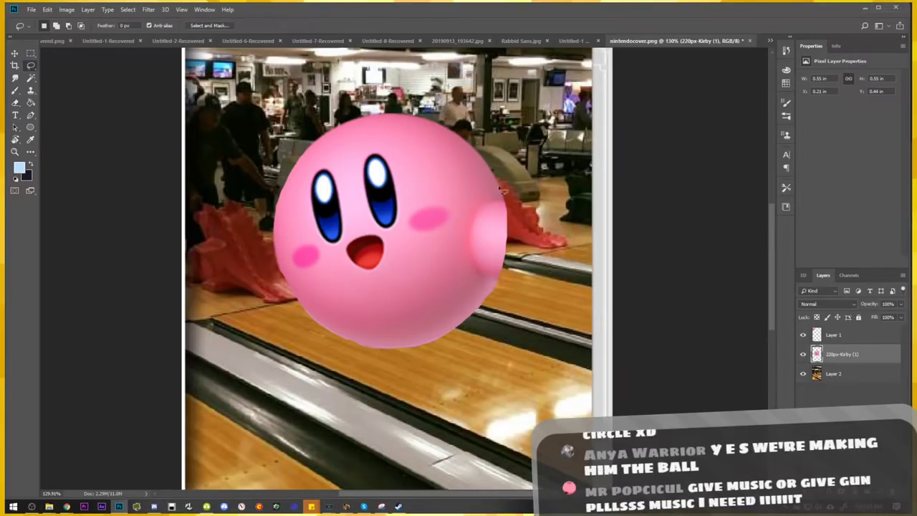
scroll(517, 213, up, 3)
scroll(451, 221, up, 3)
drag(430, 179, 385, 266)
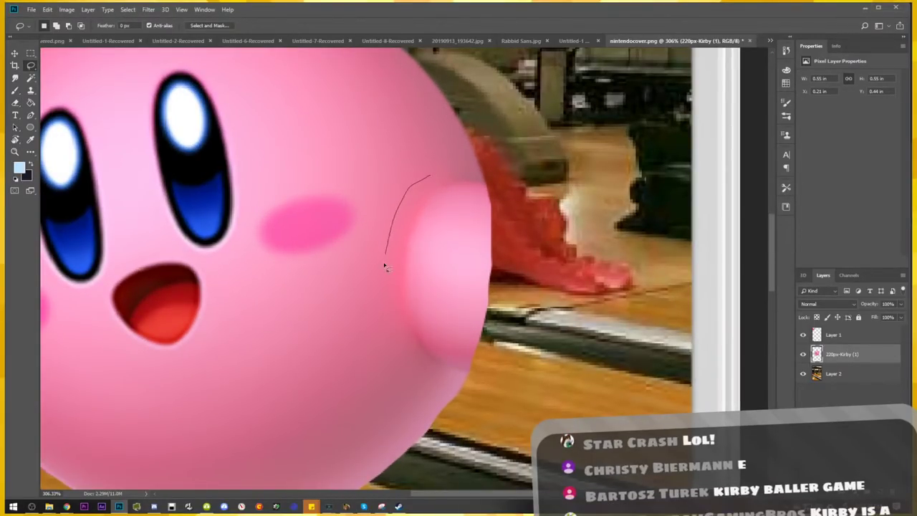
mouse_move(403, 381)
mouse_down()
mouse_move(448, 384)
mouse_move(472, 353)
mouse_up()
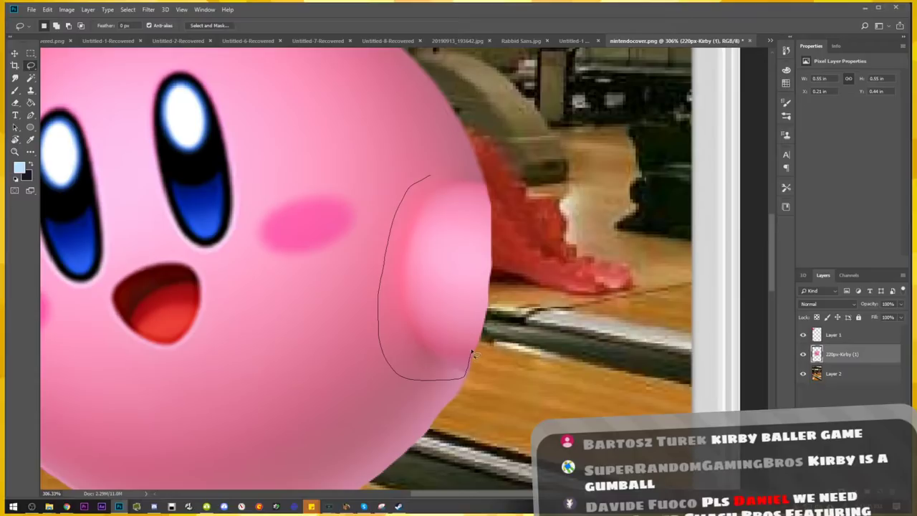
mouse_move(482, 310)
mouse_down()
mouse_move(491, 190)
mouse_move(469, 151)
mouse_up()
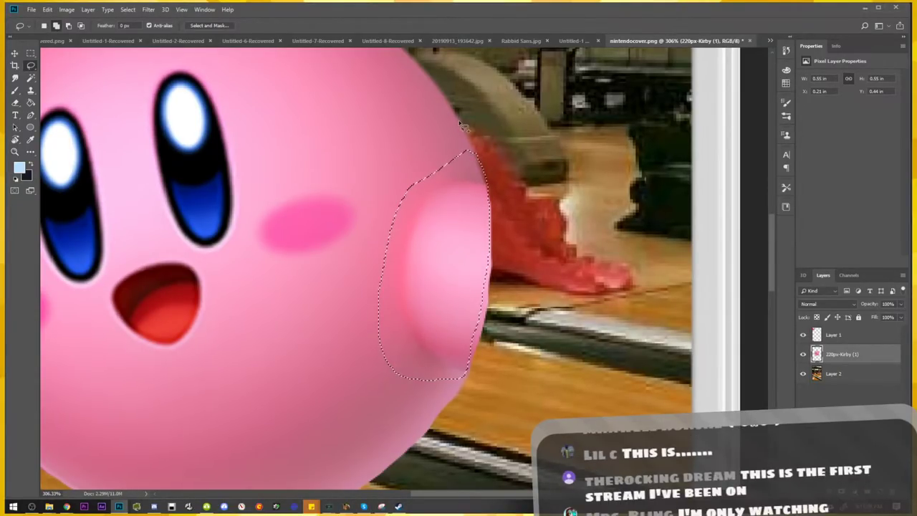
key(shift+F5)
click(516, 148)
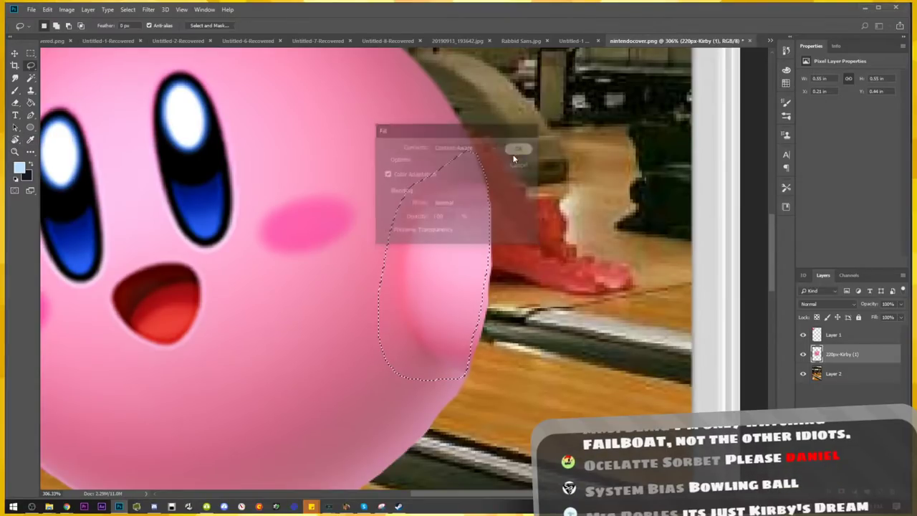
key(ctrl+d)
Shrink Kirby to about 63.8% and move him onto the right-hand bowling lane
scroll(520, 283, down, 3)
scroll(521, 283, down, 2)
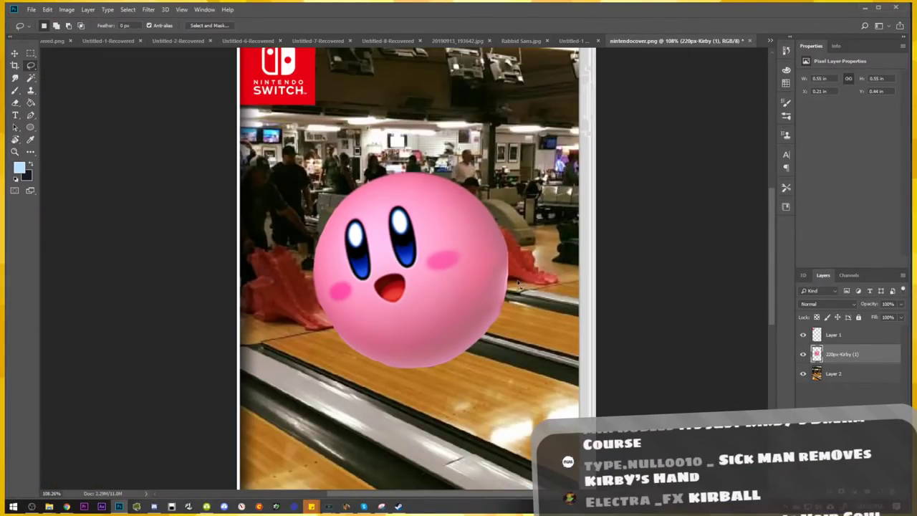
key(v)
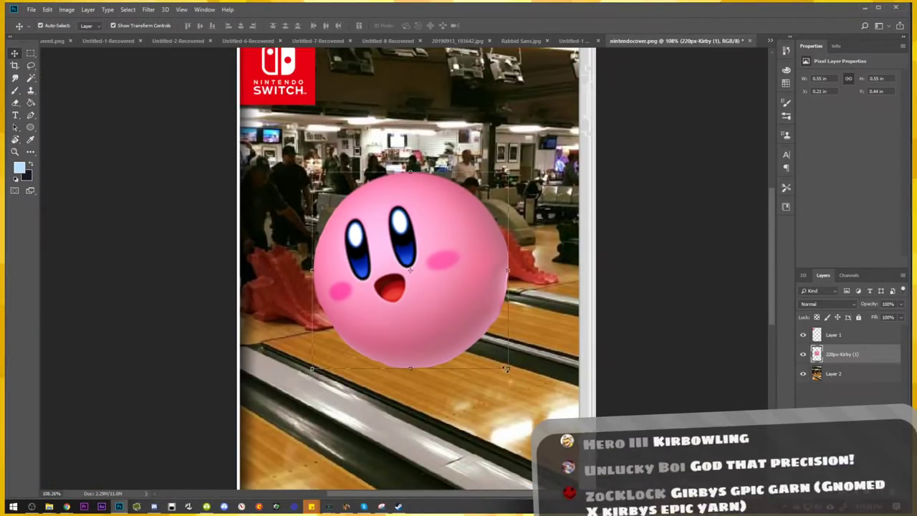
mouse_move(508, 368)
mouse_down()
mouse_move(430, 293)
mouse_move(437, 298)
mouse_up()
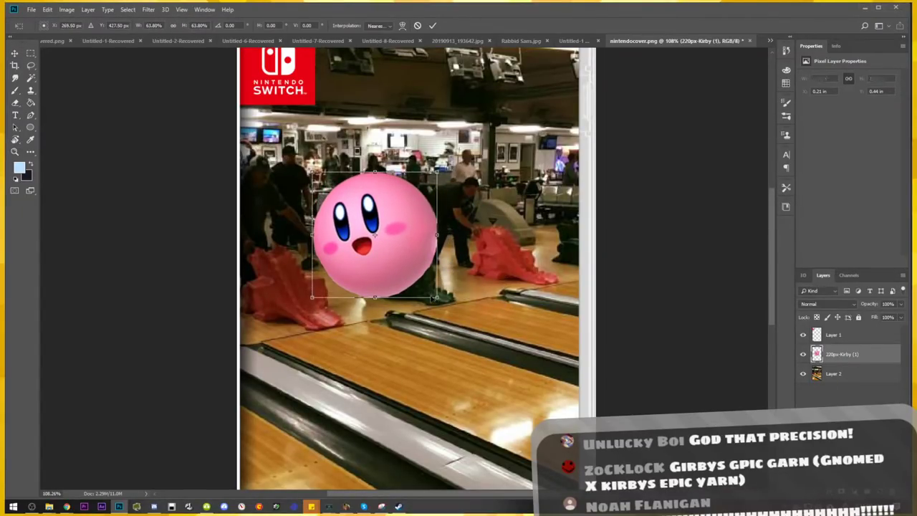
mouse_move(383, 231)
mouse_down()
mouse_move(467, 336)
mouse_move(273, 334)
mouse_up()
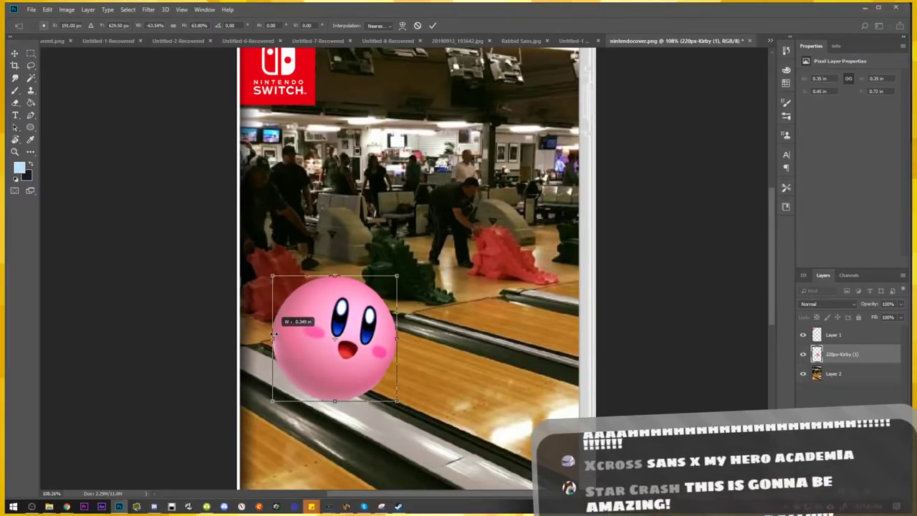
drag(384, 305, 530, 310)
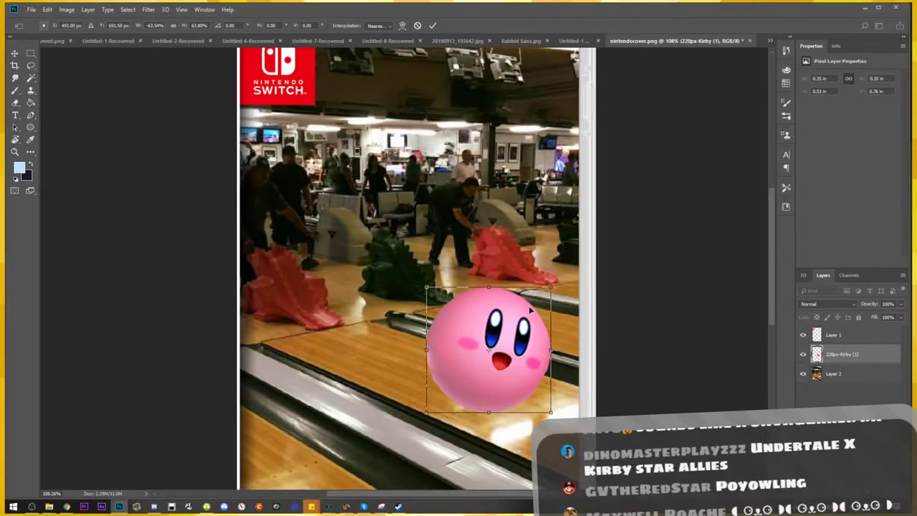
key(Return)
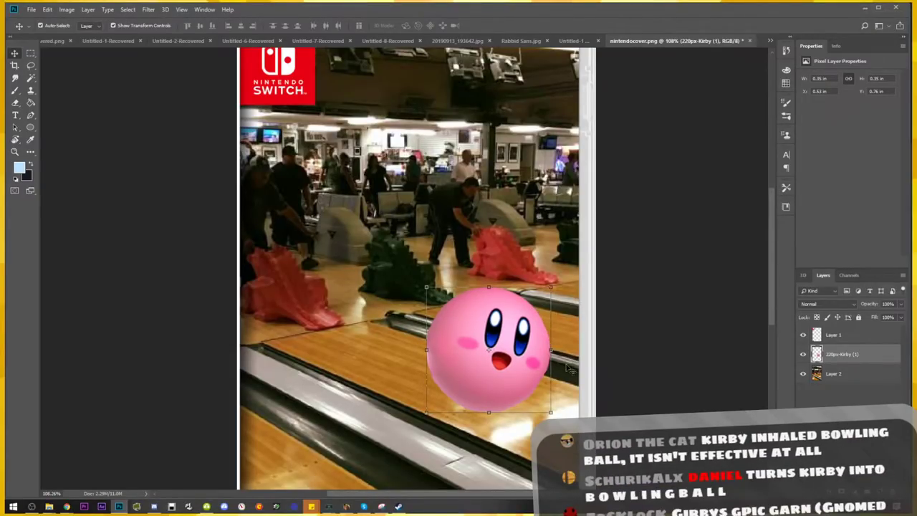
scroll(536, 371, up, 2)
scroll(536, 371, up, 2)
Cut Kirby's mouth onto its own layer and rotate it 180° upside down
scroll(536, 371, up, 1)
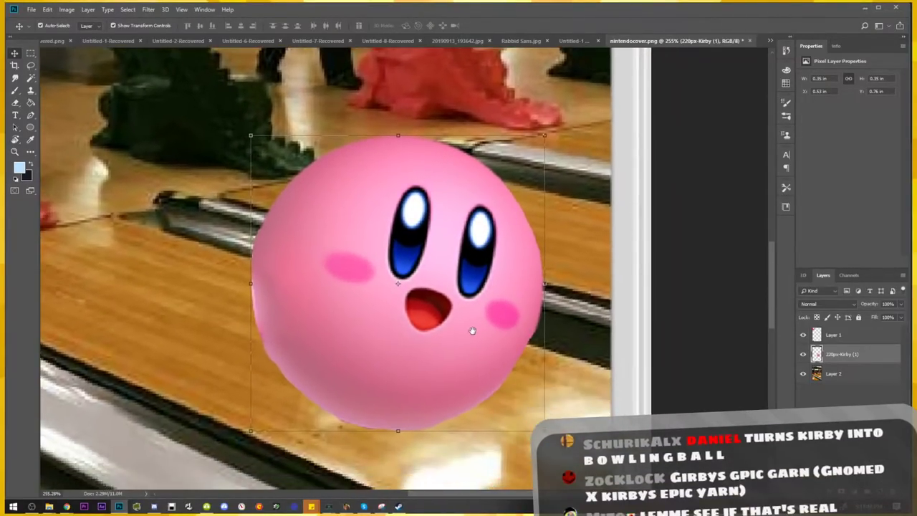
scroll(536, 371, up, 1)
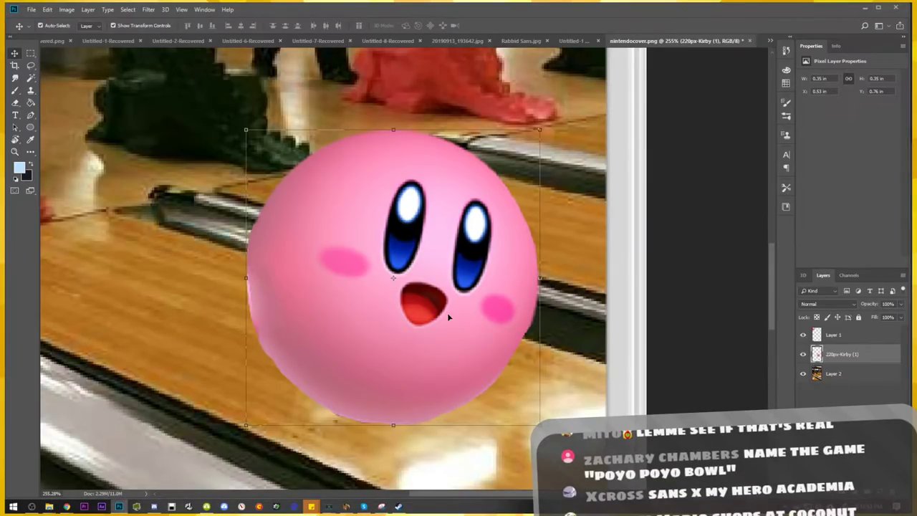
scroll(447, 312, up, 2)
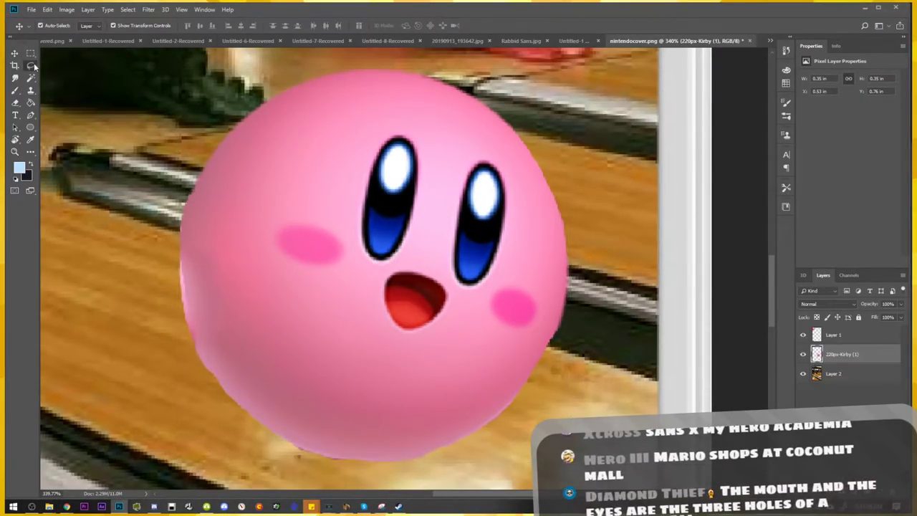
drag(394, 267, 368, 301)
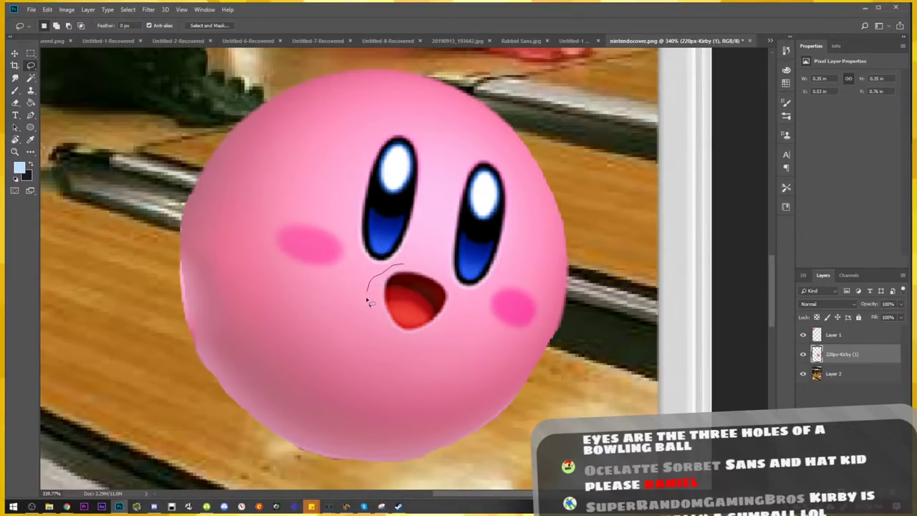
drag(405, 343, 464, 321)
drag(445, 275, 441, 266)
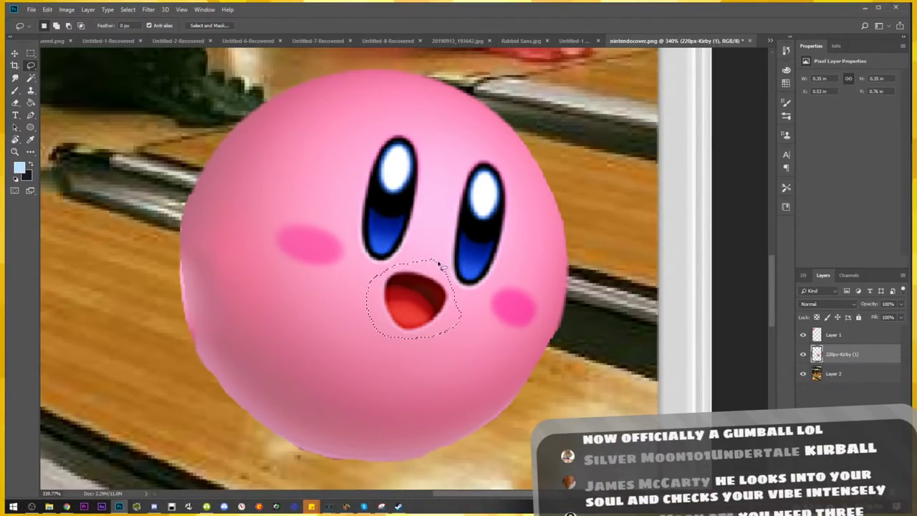
key(ctrl+shift+j)
key(v)
mouse_move(413, 297)
mouse_down()
mouse_move(371, 265)
mouse_move(404, 289)
mouse_up()
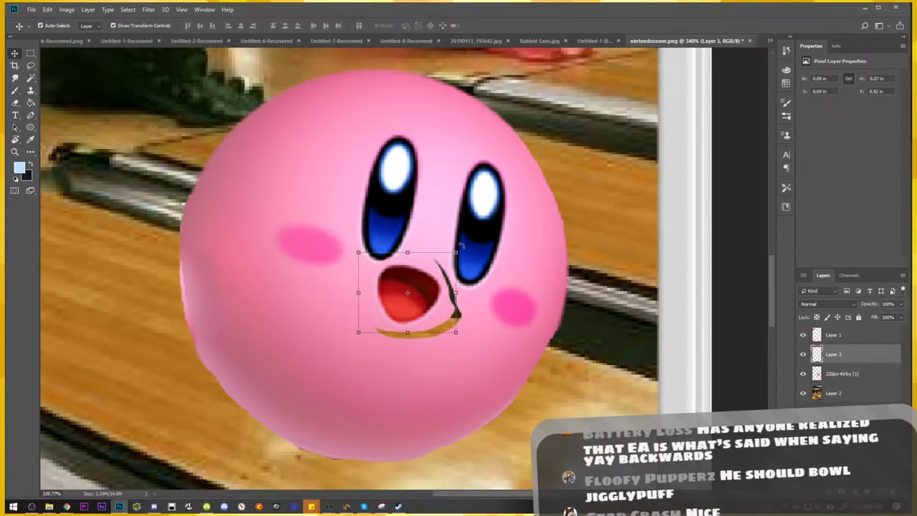
mouse_move(462, 245)
mouse_down()
mouse_move(368, 321)
mouse_move(409, 336)
mouse_up()
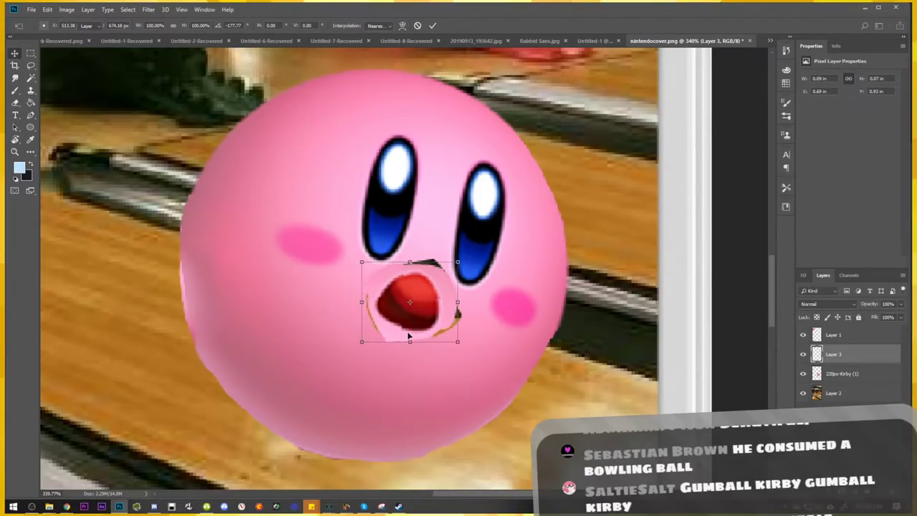
key(alt+bracketleft)
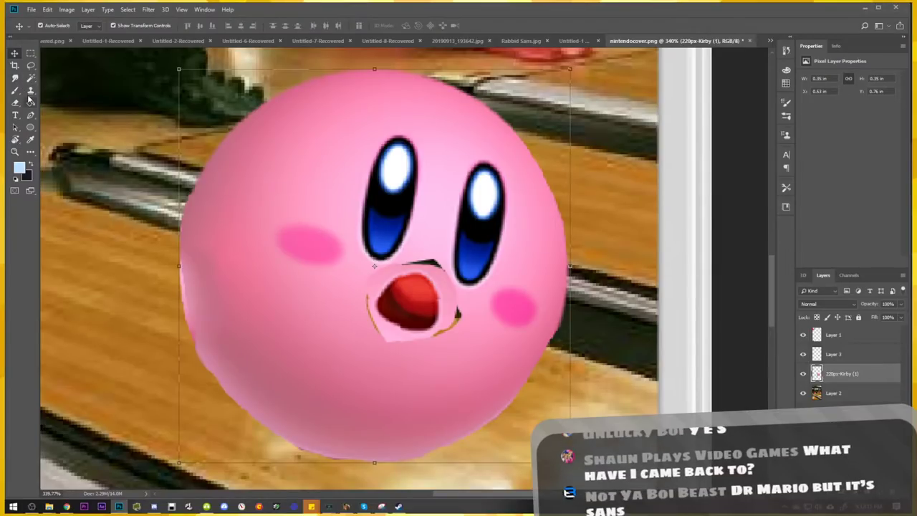
Smudge the red mouth into the pink face and merge Layer 3 down into Kirby
click(15, 77)
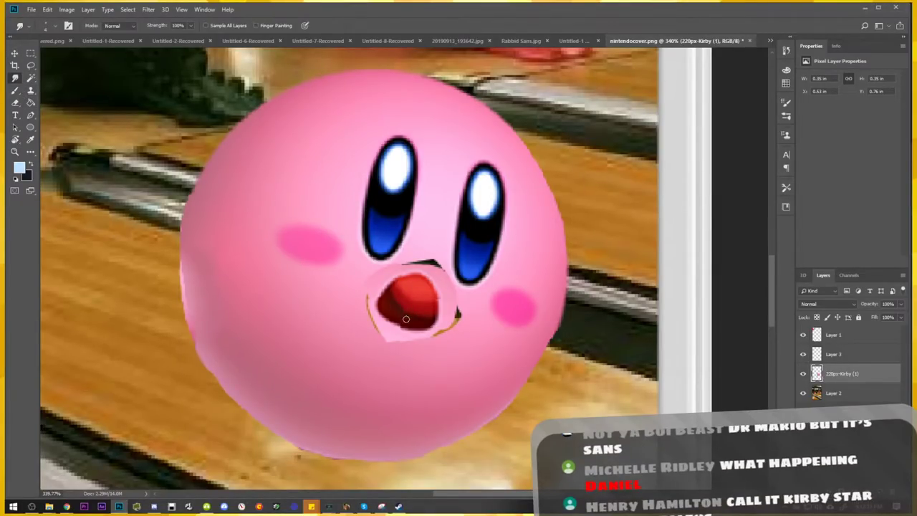
mouse_move(404, 315)
mouse_down()
mouse_move(432, 339)
mouse_move(458, 328)
mouse_up()
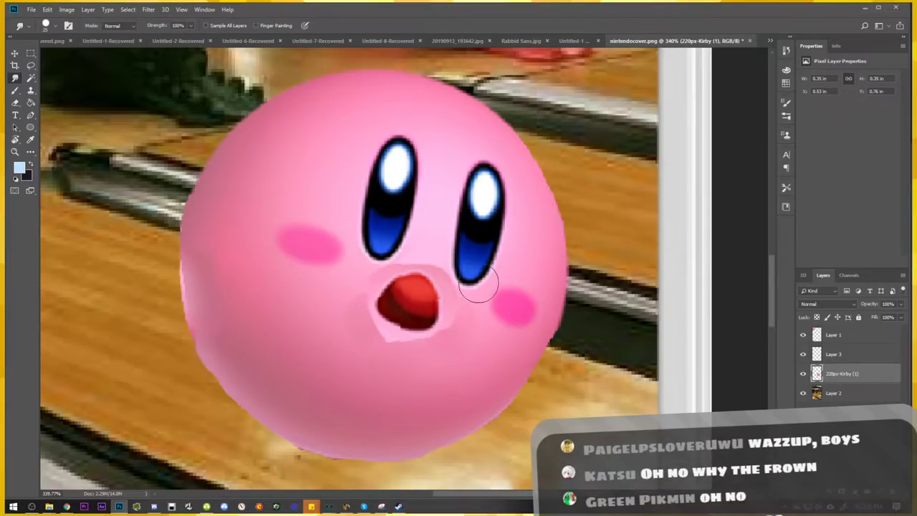
key(v)
click(851, 360)
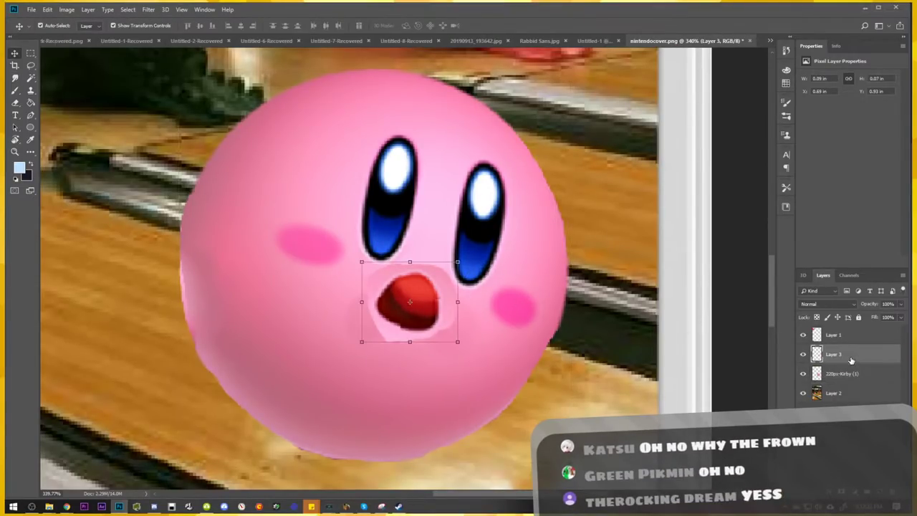
right_click(851, 360)
click(764, 379)
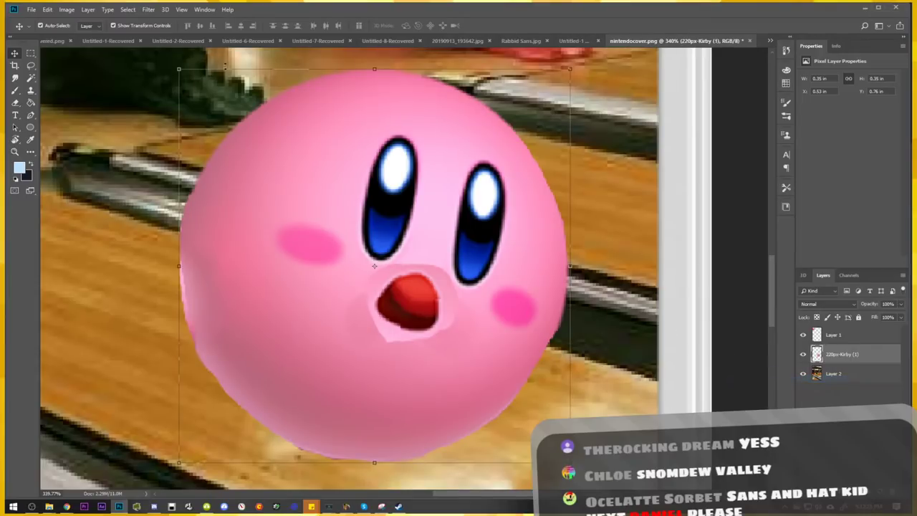
click(107, 9)
mouse_move(148, 9)
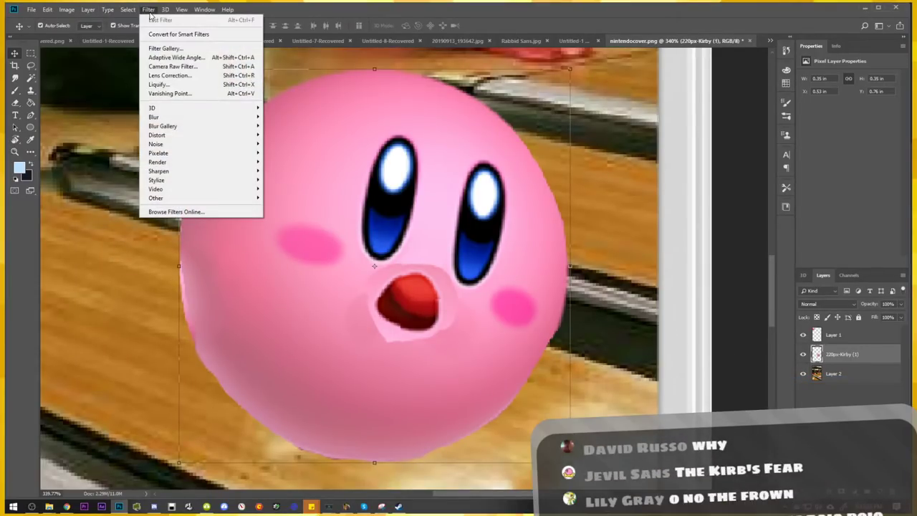
Open Liquify zoomed on Kirby's face with a smaller Forward Warp brush
click(168, 86)
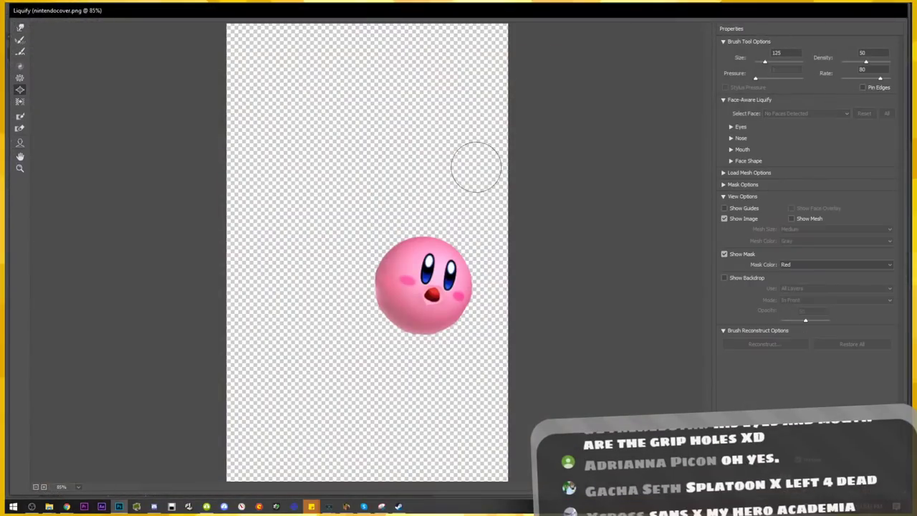
key(ctrl+plus)
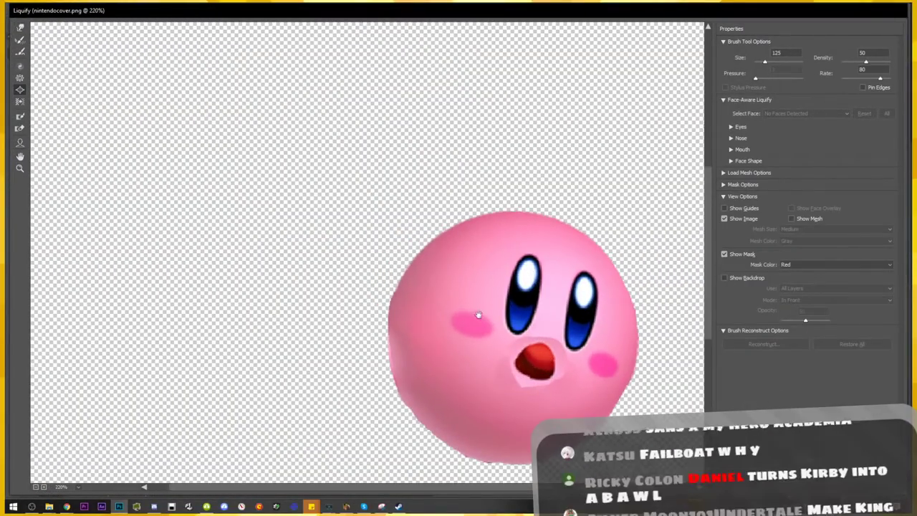
key(ctrl+plus)
key(ctrl+plus)
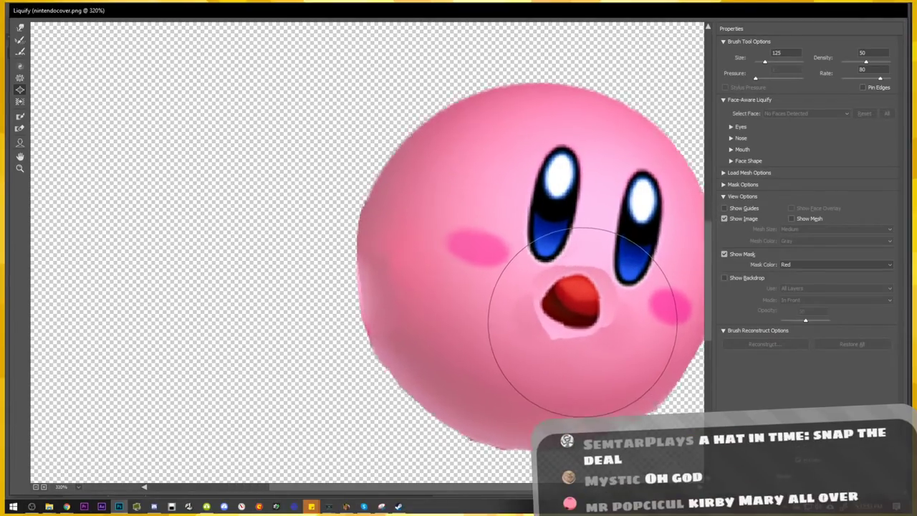
drag(546, 293, 307, 245)
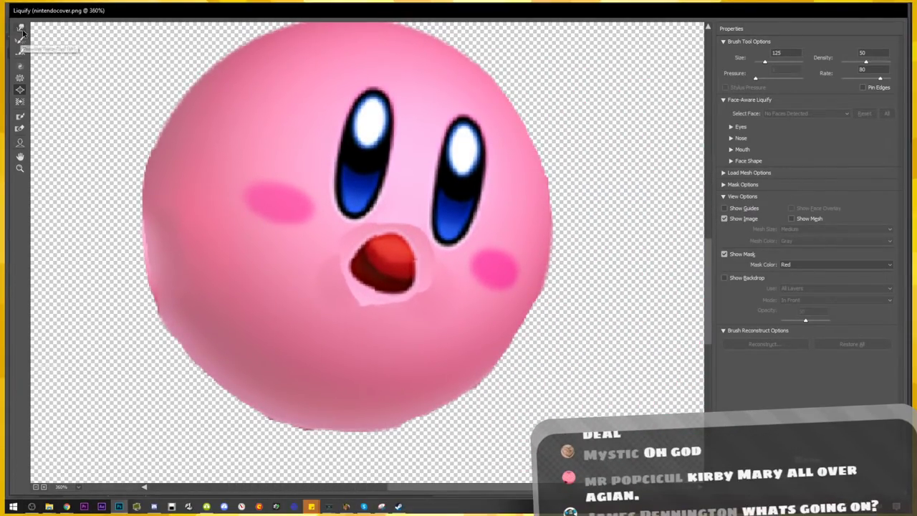
click(21, 29)
drag(364, 270, 300, 292)
key(ctrl+z)
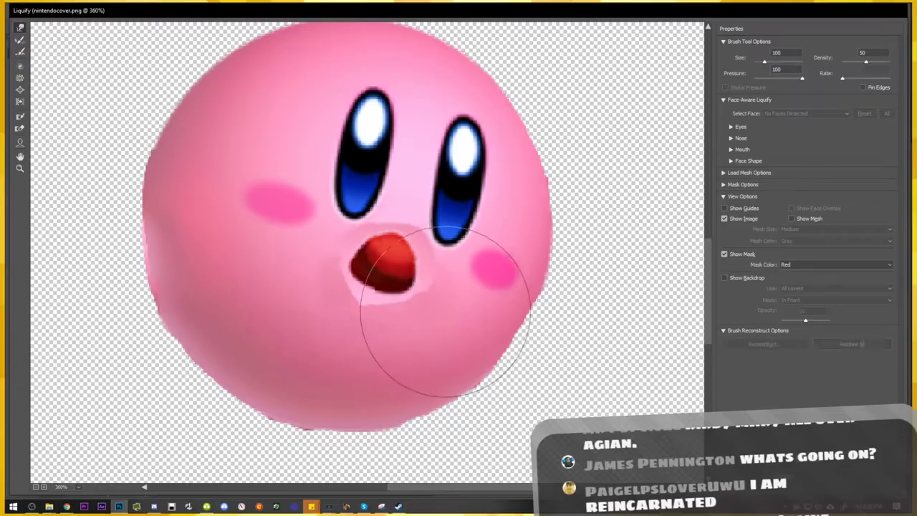
key(bracketleft)
key(bracketleft)
key(bracketleft)
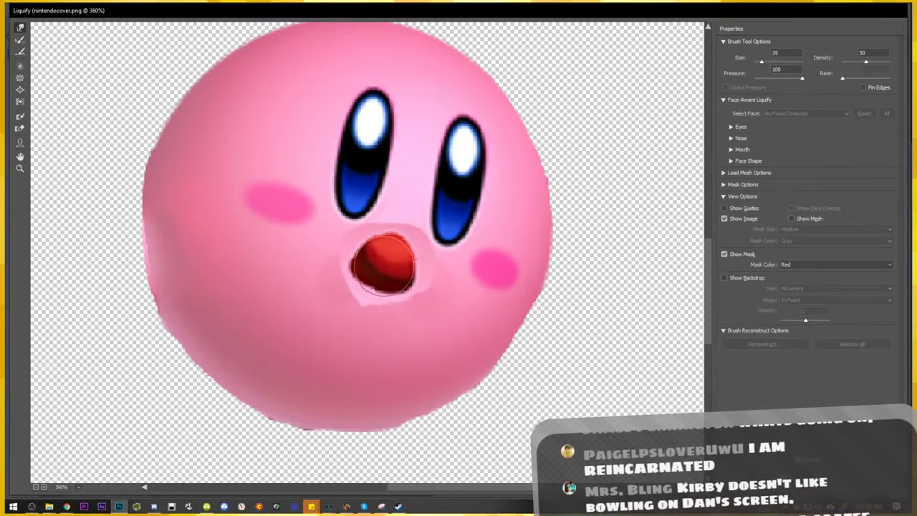
Warp Kirby's red mouth outward into a large rounded blob over the lower face
drag(383, 263, 321, 267)
drag(388, 272, 456, 324)
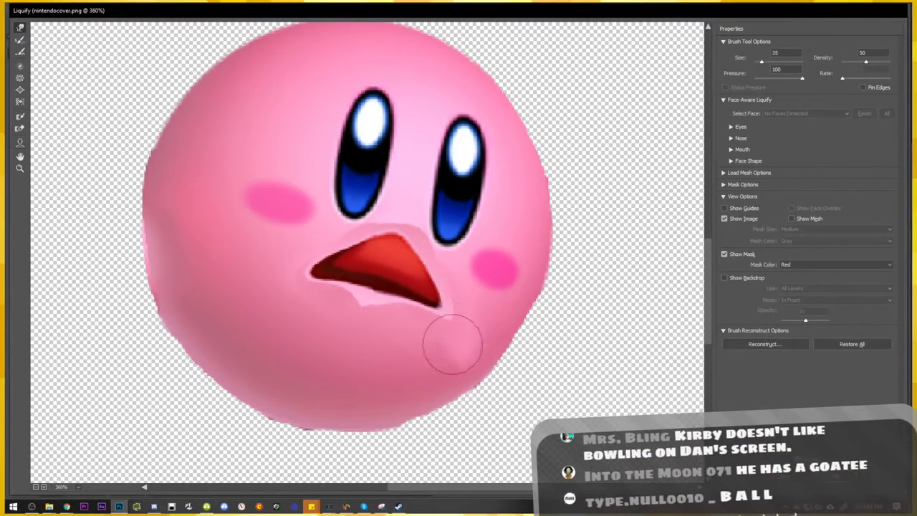
mouse_move(316, 303)
mouse_down()
mouse_move(337, 303)
mouse_move(379, 266)
mouse_move(389, 307)
mouse_move(389, 287)
mouse_move(430, 306)
mouse_up()
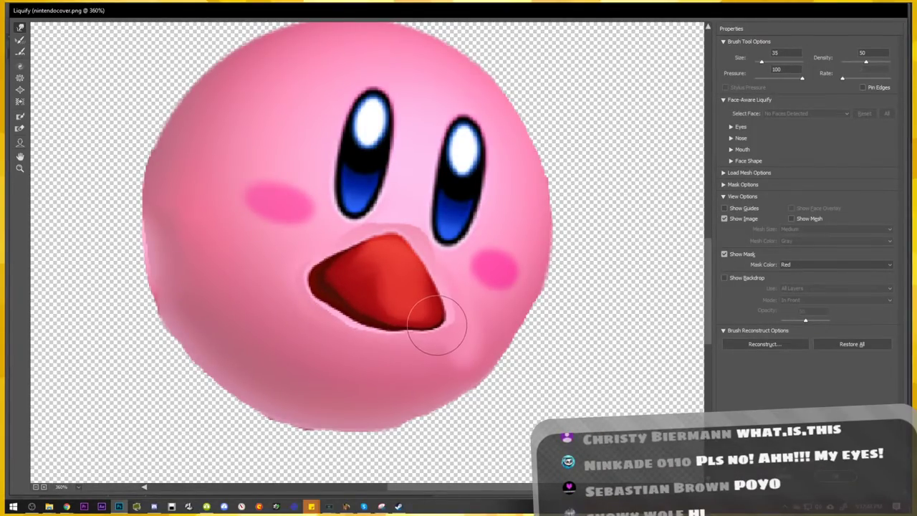
mouse_move(384, 240)
mouse_down()
mouse_move(368, 266)
mouse_move(332, 258)
mouse_move(363, 236)
mouse_move(409, 256)
mouse_move(439, 287)
mouse_move(455, 331)
mouse_up()
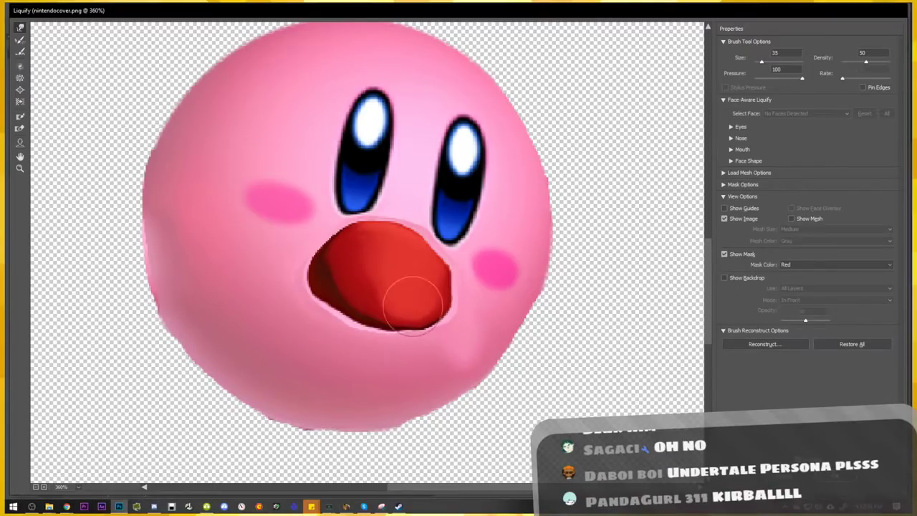
drag(413, 302, 371, 284)
mouse_move(306, 297)
mouse_down()
mouse_move(327, 290)
mouse_move(319, 322)
mouse_move(358, 323)
mouse_move(383, 305)
mouse_move(446, 338)
mouse_move(461, 323)
mouse_move(448, 300)
mouse_move(409, 301)
mouse_move(446, 322)
mouse_move(358, 273)
mouse_up()
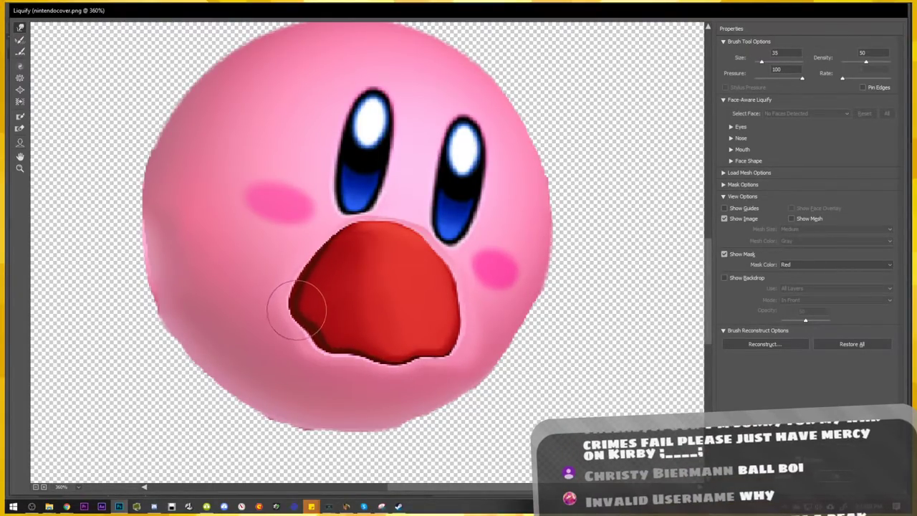
drag(297, 308, 304, 323)
mouse_move(351, 342)
mouse_down()
mouse_move(399, 352)
mouse_move(417, 367)
mouse_move(419, 358)
mouse_move(399, 374)
mouse_move(433, 369)
mouse_move(408, 368)
mouse_move(434, 351)
mouse_up()
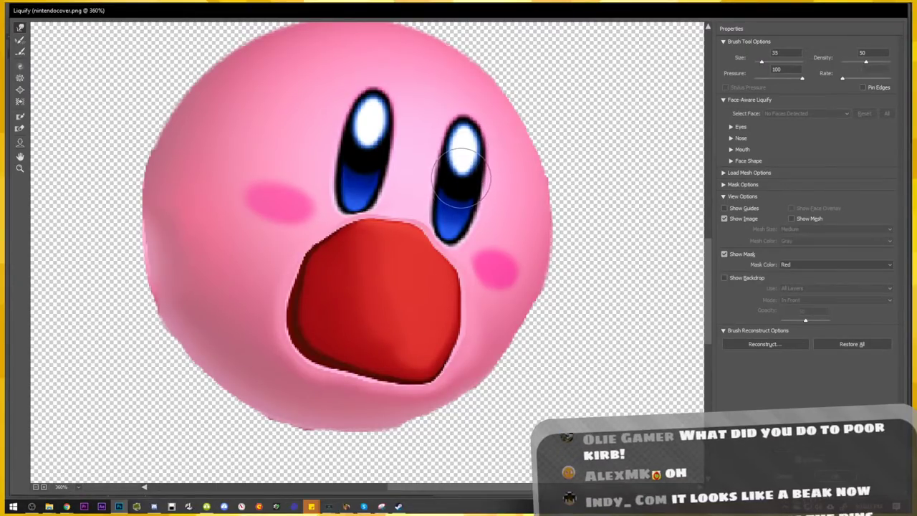
Bloat both of Kirby's eyes to make them bigger and rounder
click(19, 89)
drag(371, 152, 362, 148)
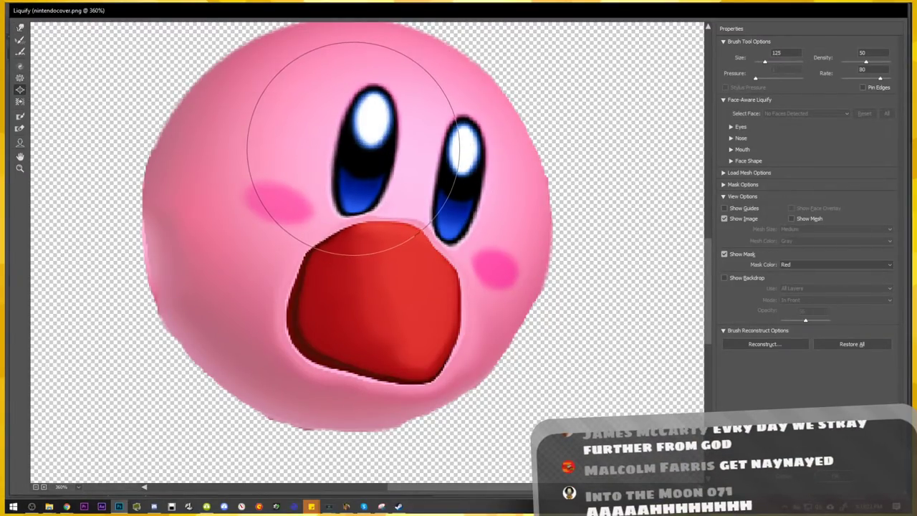
drag(446, 154, 462, 171)
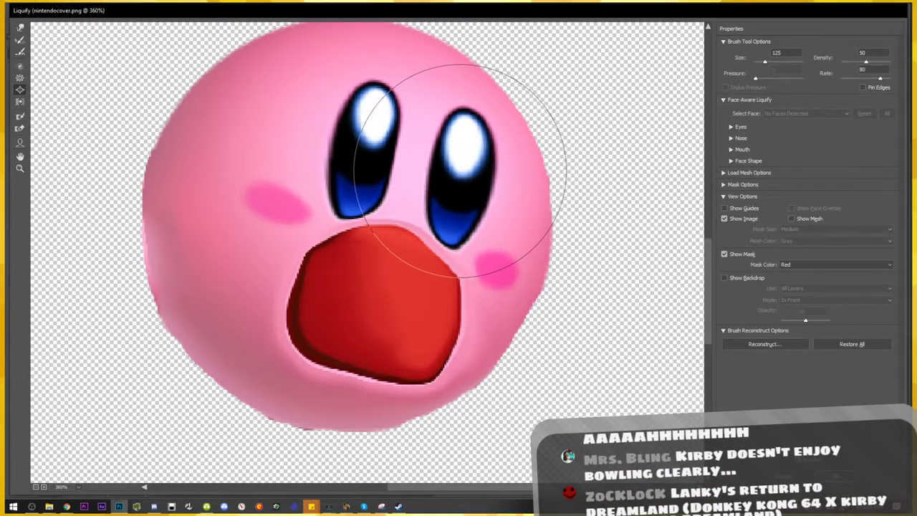
key(bracketleft)
key(bracketleft)
drag(374, 139, 369, 134)
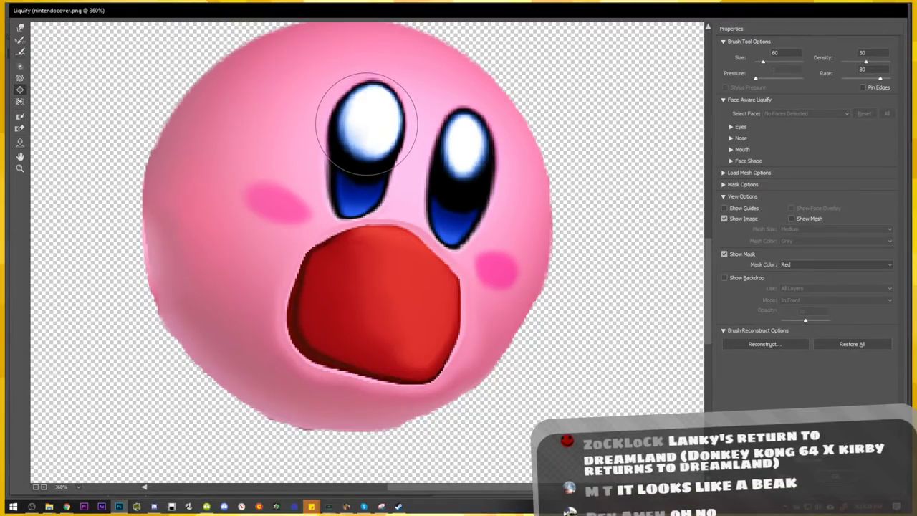
drag(478, 149, 475, 147)
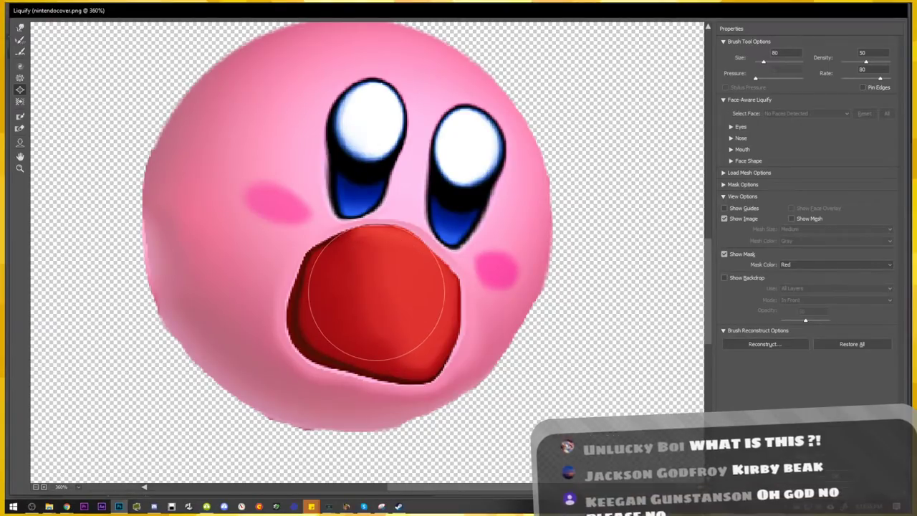
Round out Kirby's mouth with a larger brush and smooth around the eyes
key(bracketright)
key(bracketright)
key(bracketright)
drag(375, 305, 371, 296)
key(bracketleft)
key(bracketleft)
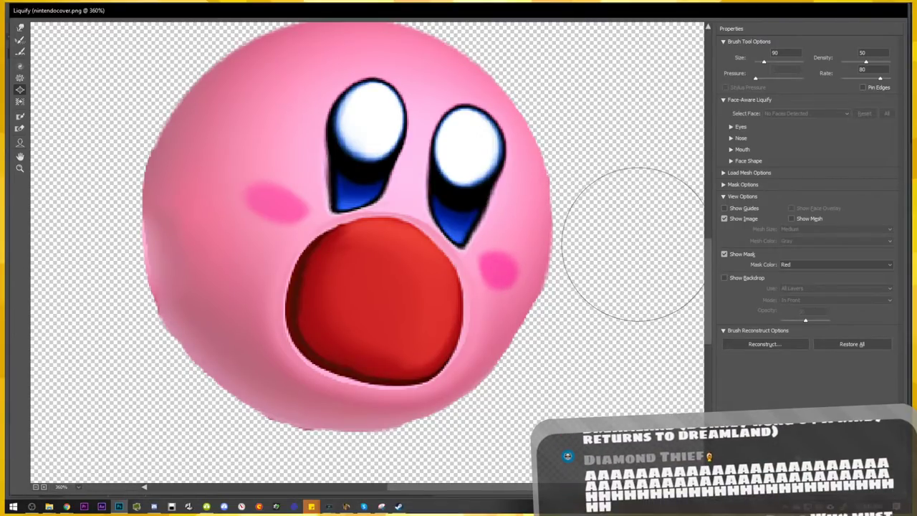
click(20, 65)
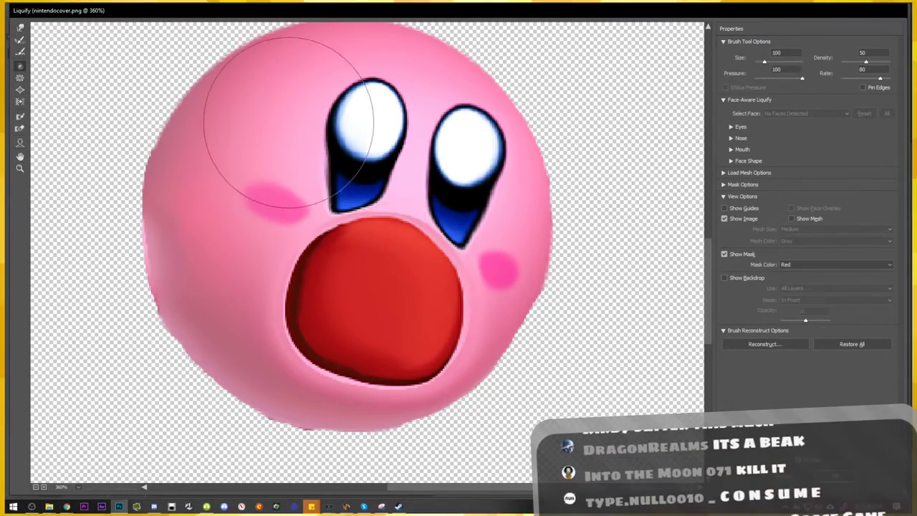
drag(351, 141, 474, 170)
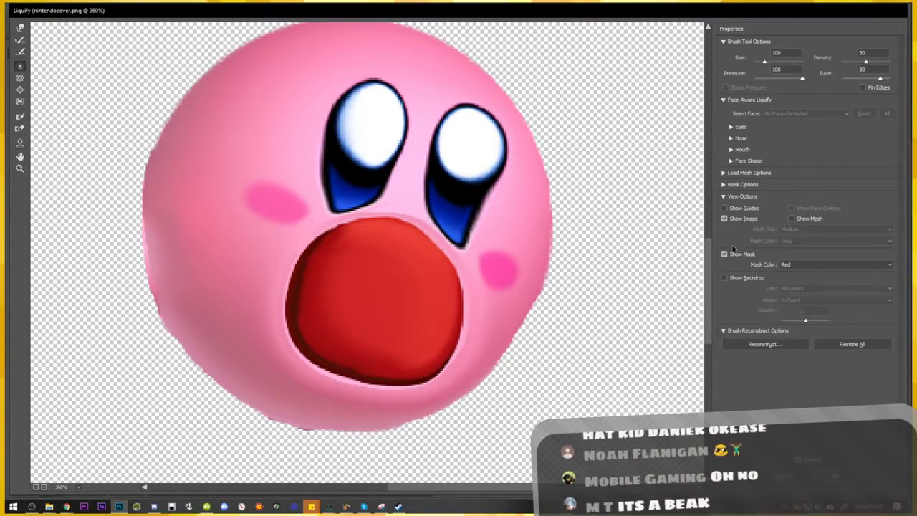
key(ctrl+minus)
scroll(547, 266, down, 1)
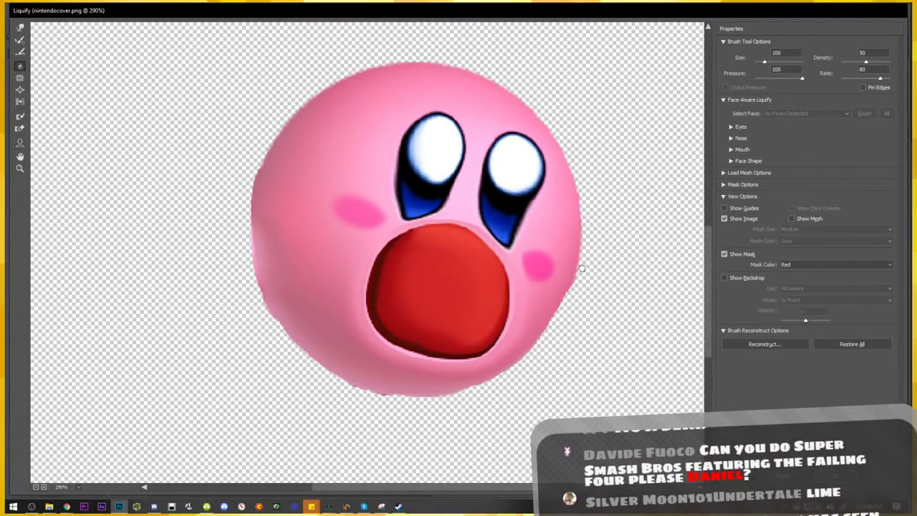
Apply the Liquify changes and try a 15° tilt on Kirby, keeping him upright
key(Return)
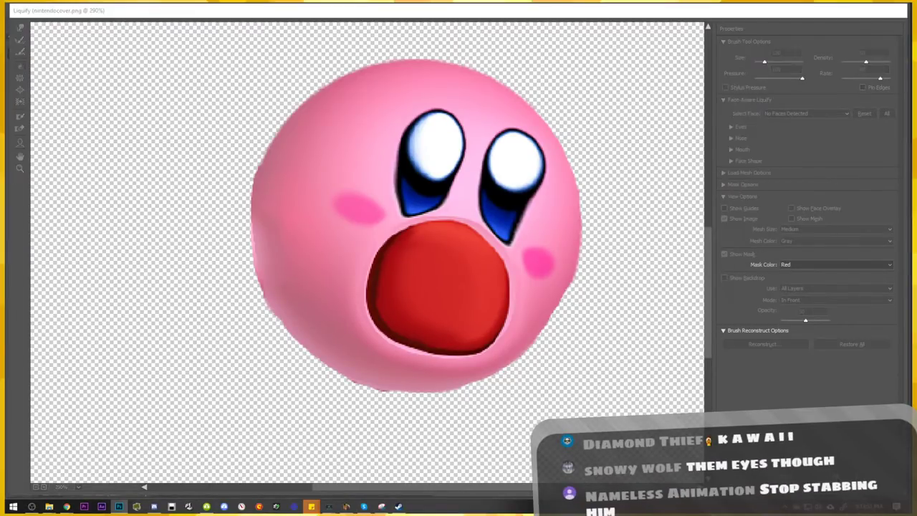
scroll(562, 304, down, 3)
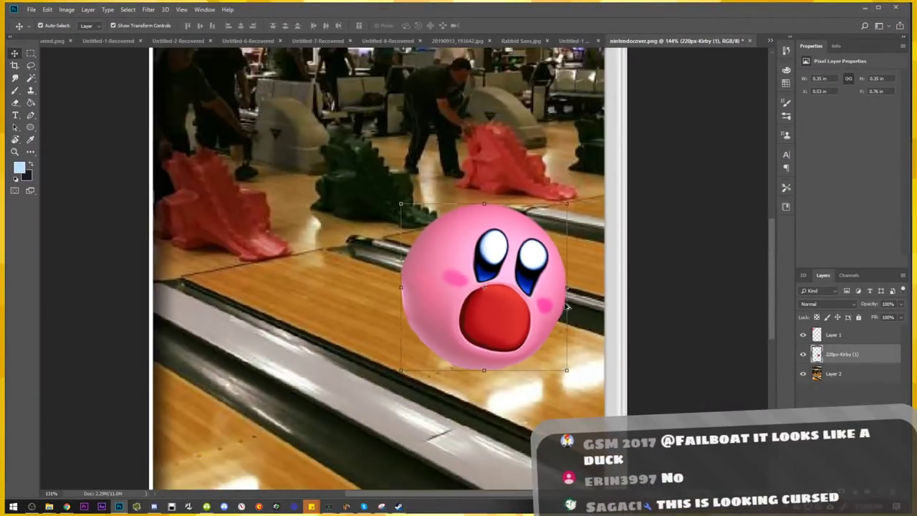
scroll(567, 306, down, 2)
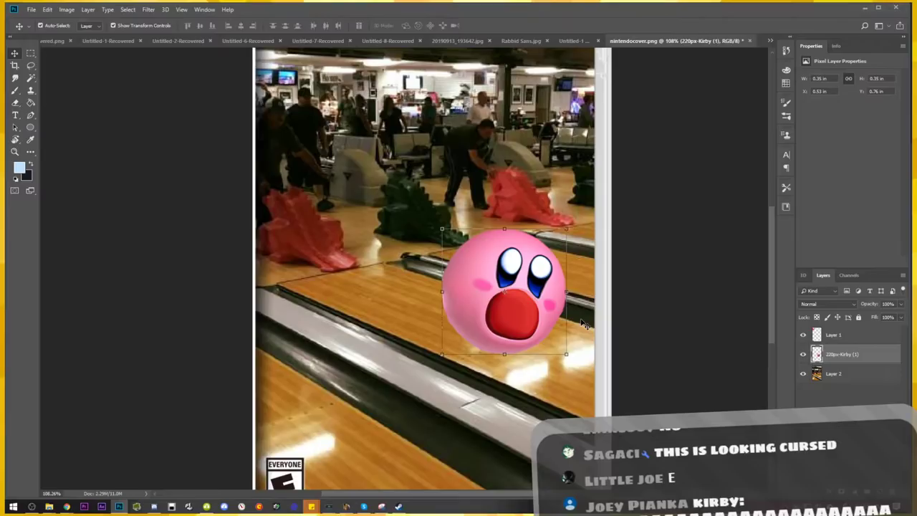
mouse_move(582, 293)
mouse_down()
mouse_move(577, 310)
mouse_move(587, 293)
mouse_up()
key(Return)
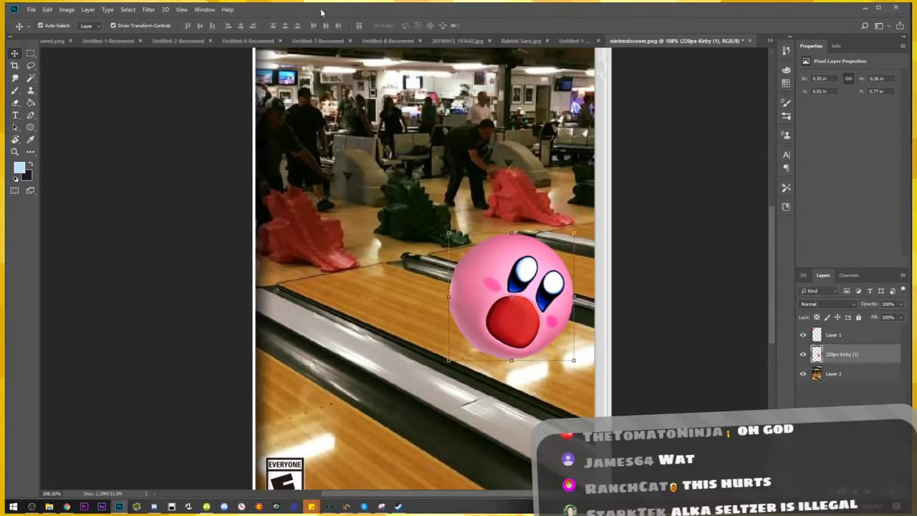
Try a Motion Blur on Kirby at a -28° angle, then cancel it
click(150, 10)
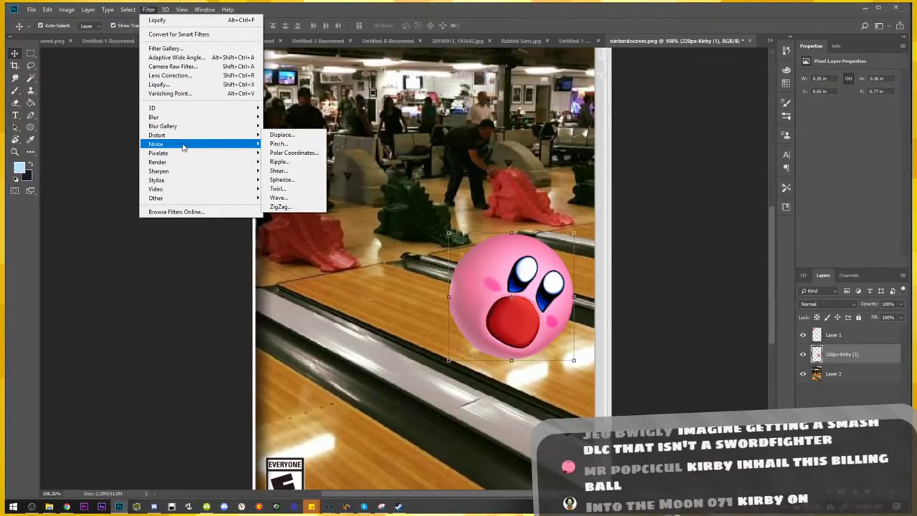
mouse_move(200, 117)
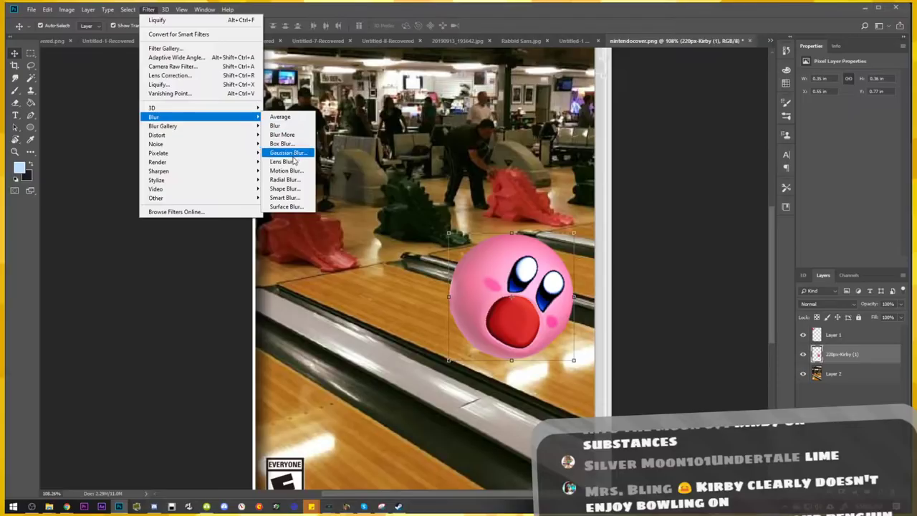
click(286, 171)
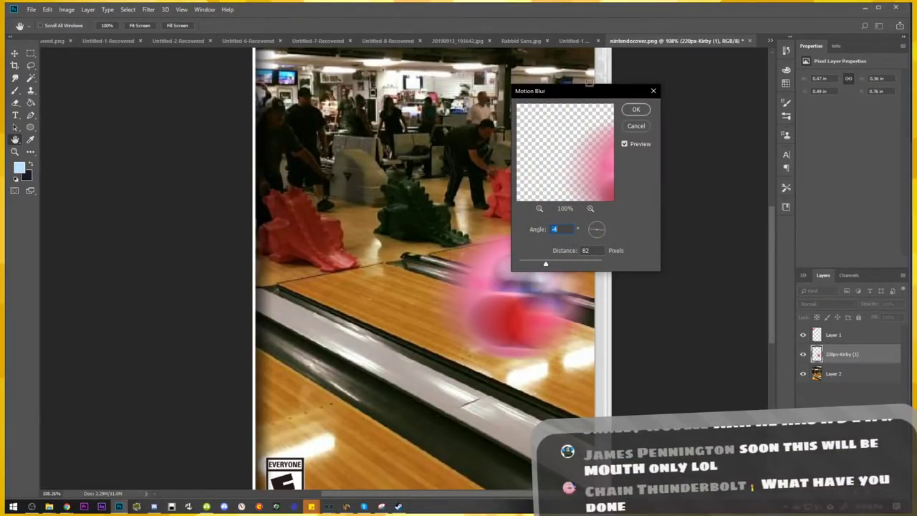
mouse_move(593, 89)
mouse_down()
mouse_move(422, 102)
mouse_move(289, 159)
mouse_up()
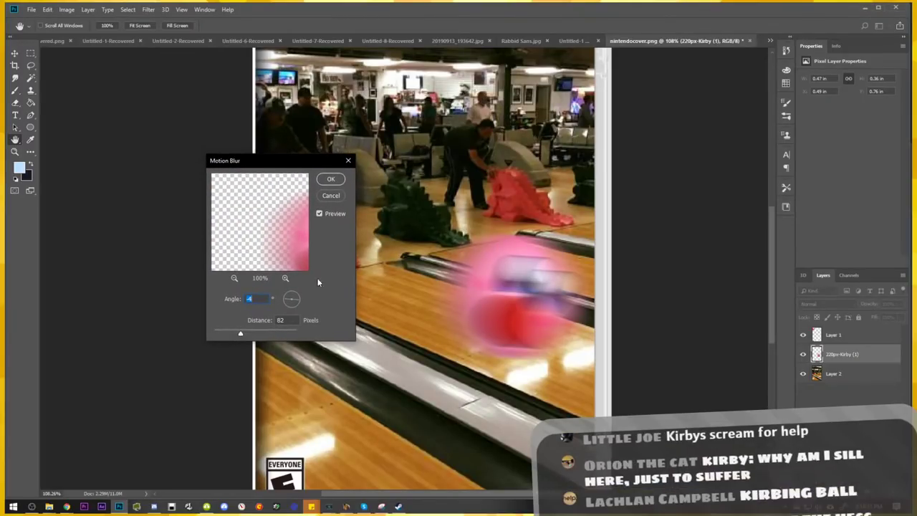
click(296, 304)
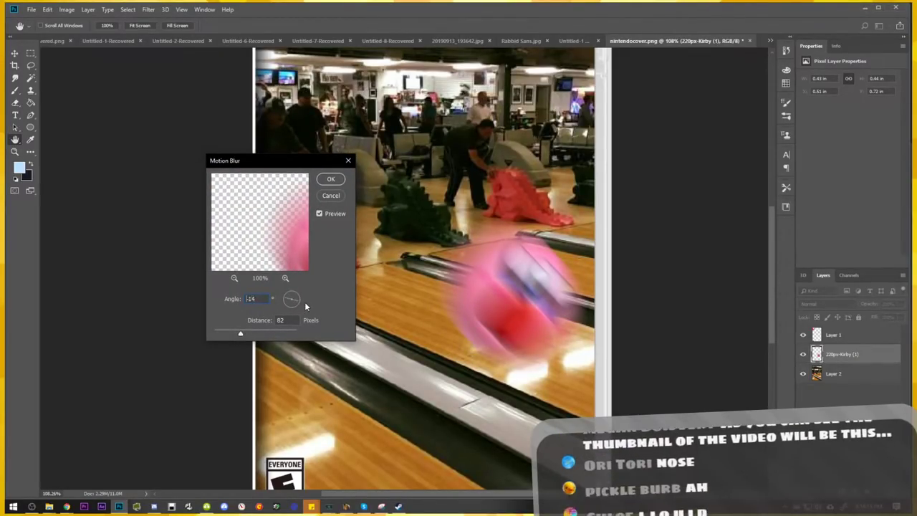
click(304, 302)
click(300, 302)
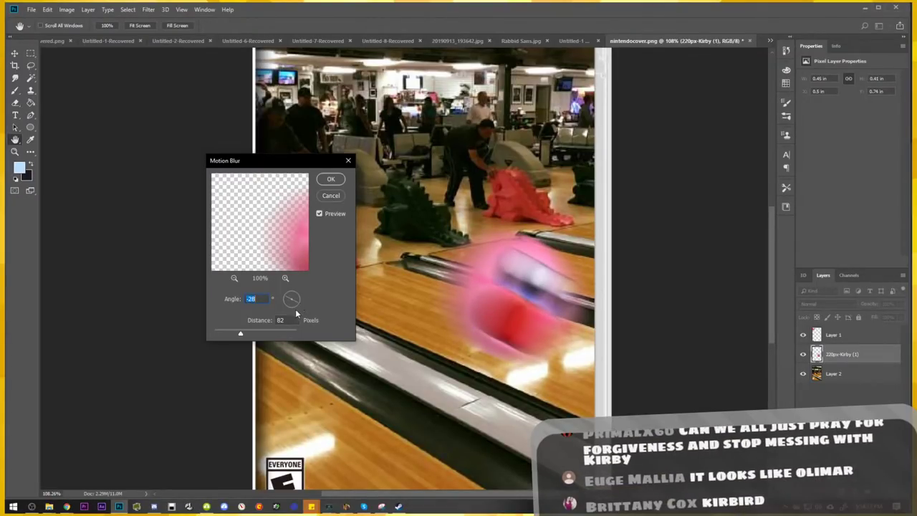
drag(240, 333, 222, 333)
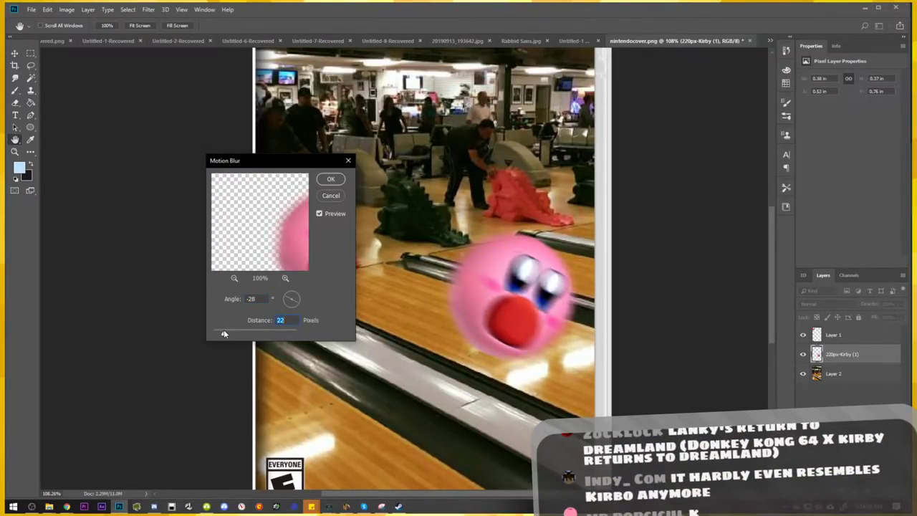
click(333, 198)
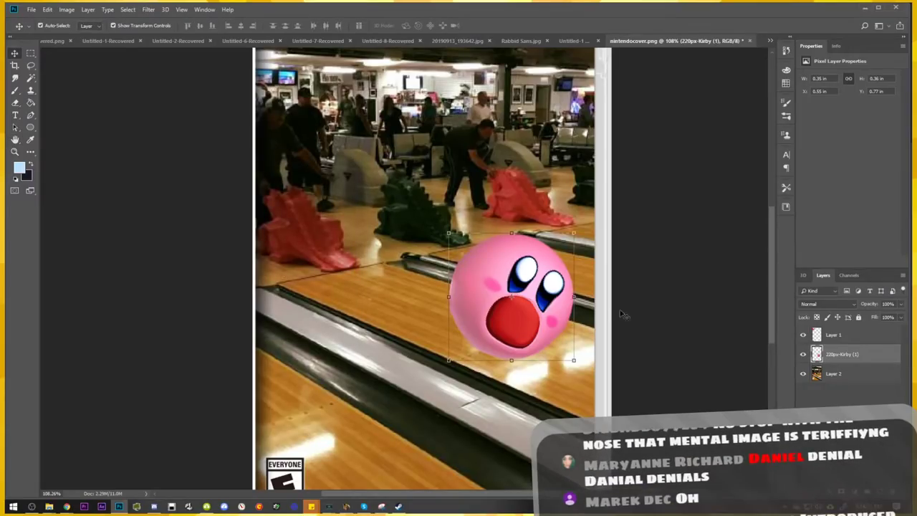
Try a motion blur on a duplicated Kirby layer, then undo the blur and the duplicate
drag(842, 354, 842, 347)
click(844, 370)
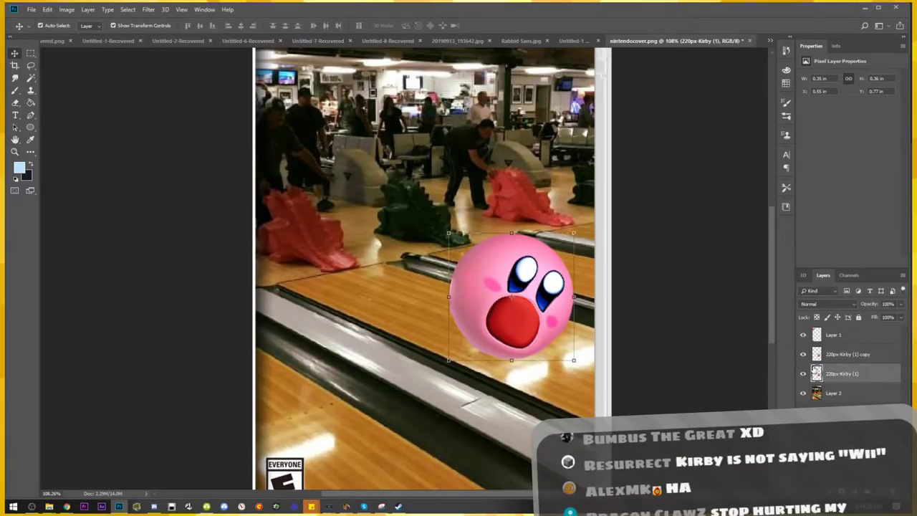
click(148, 9)
mouse_move(200, 116)
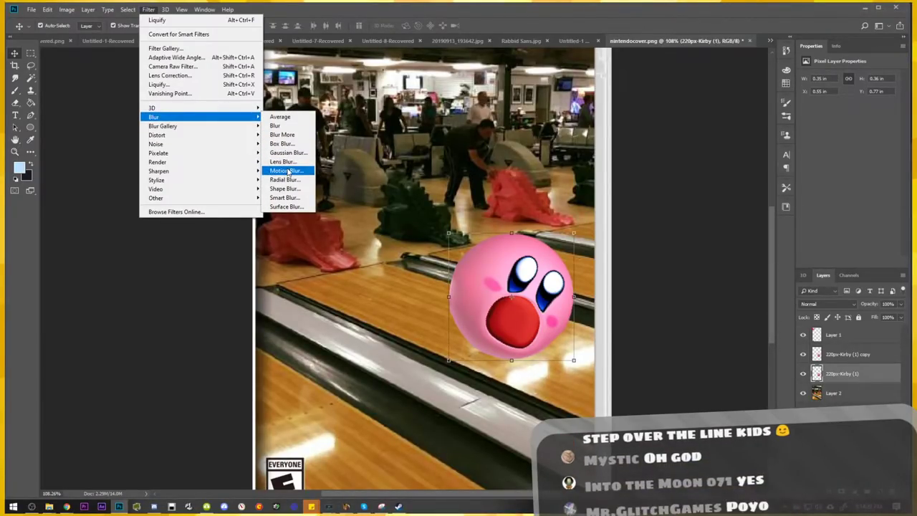
click(287, 171)
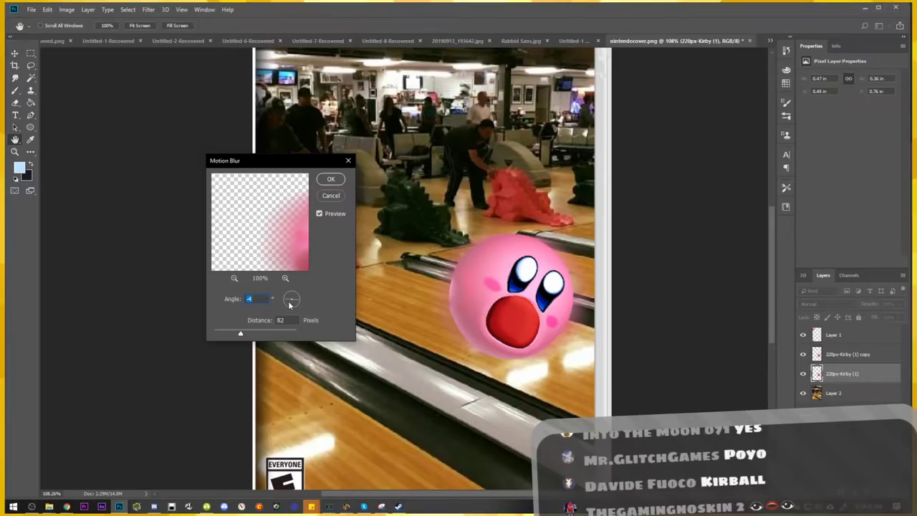
click(330, 178)
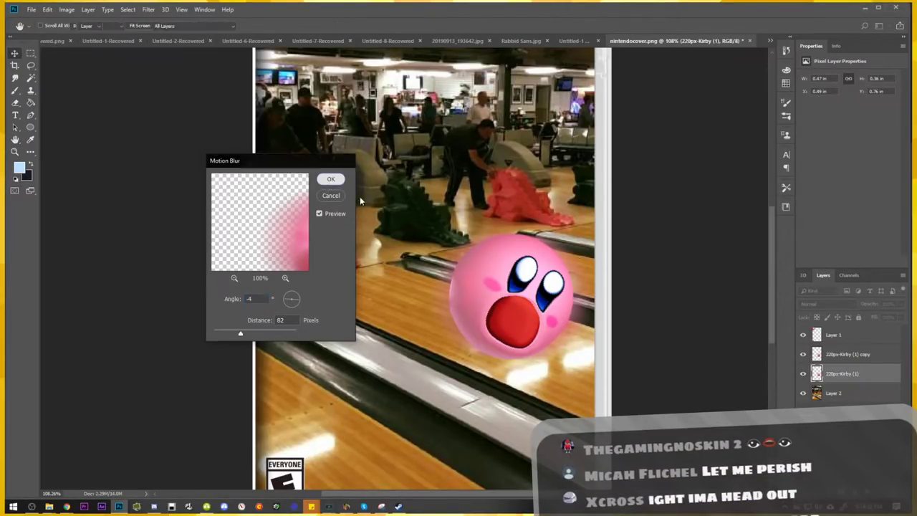
click(803, 354)
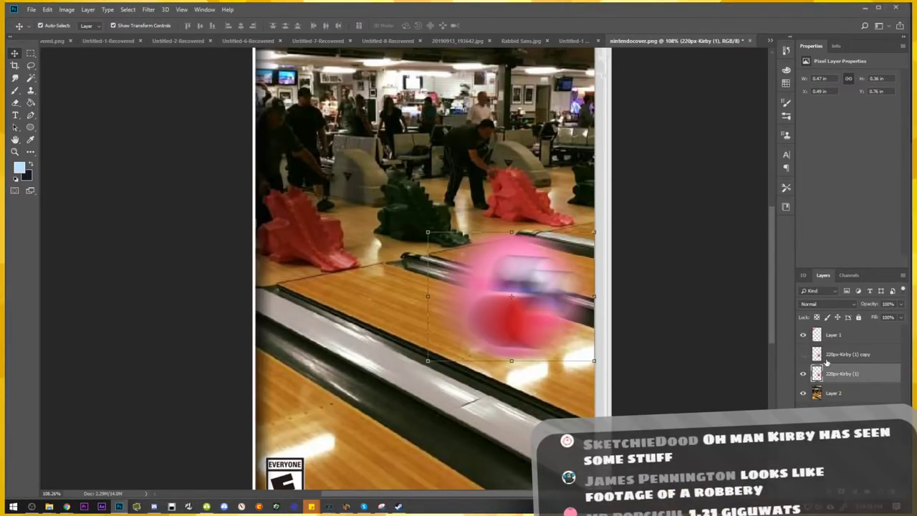
key(ctrl+z)
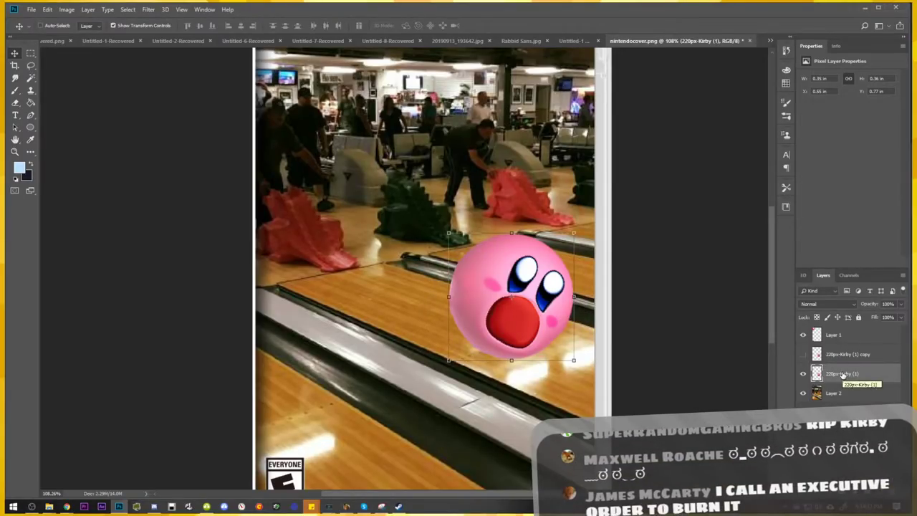
key(ctrl+z)
key(ctrl+z)
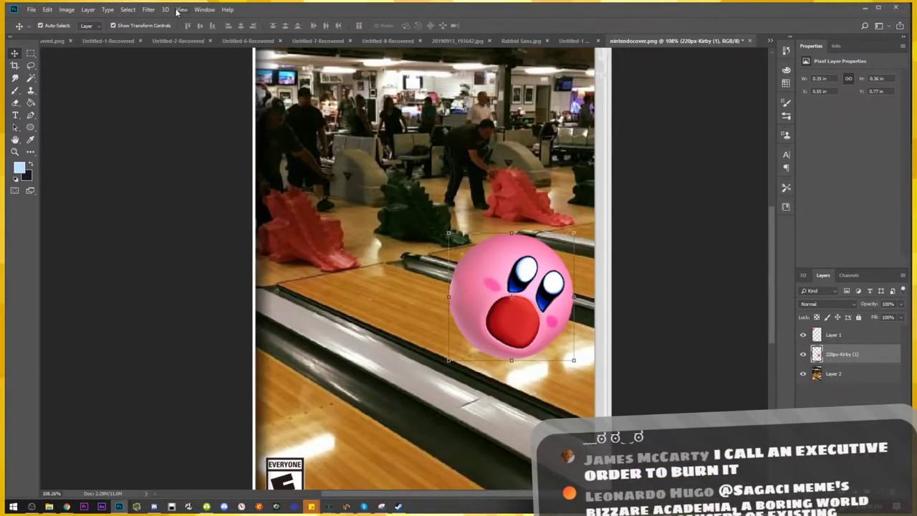
Apply a weaker motion blur to Kirby at an angle of about -17°
click(148, 9)
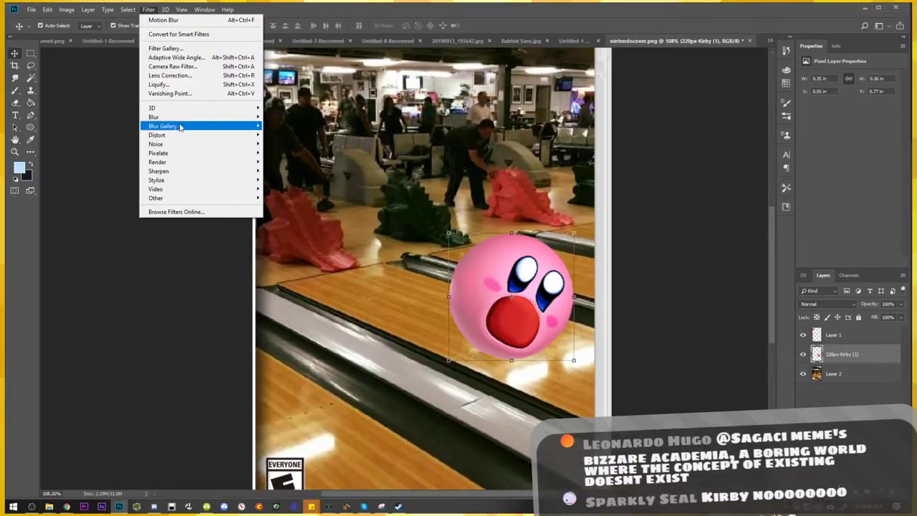
click(290, 171)
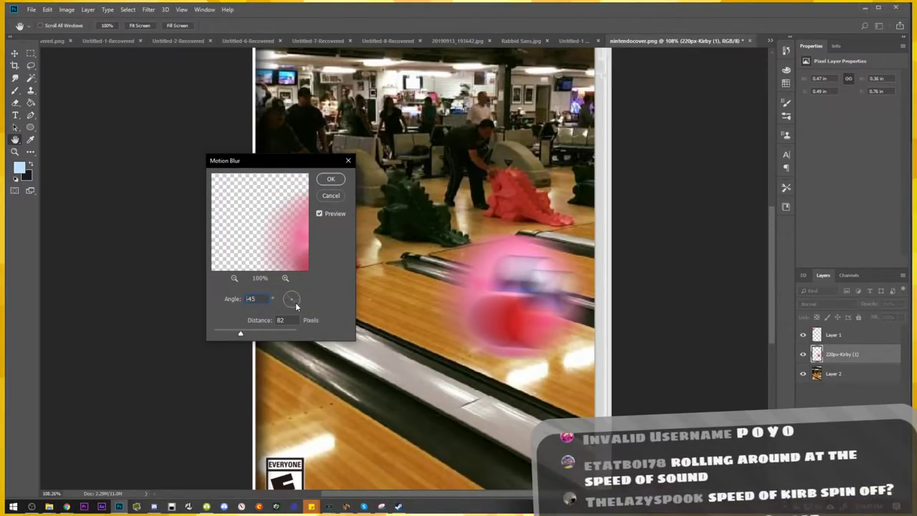
drag(295, 302, 297, 302)
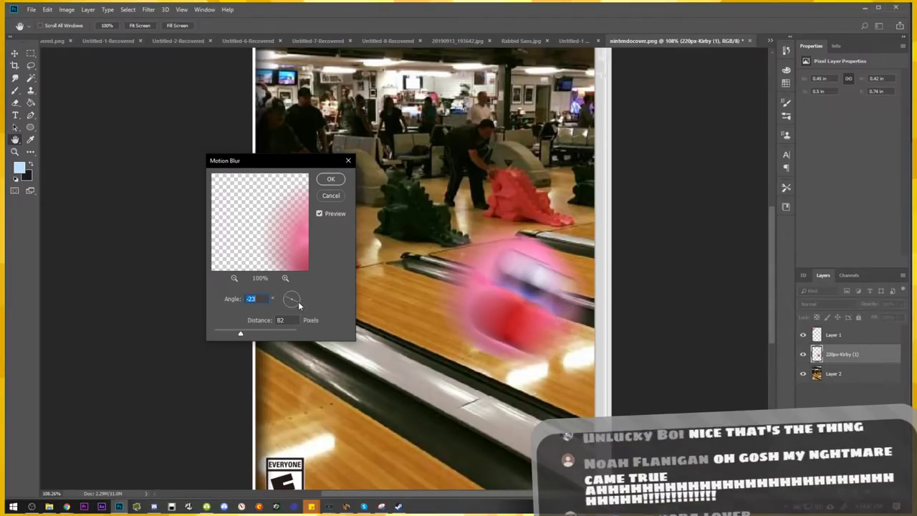
drag(298, 300, 299, 300)
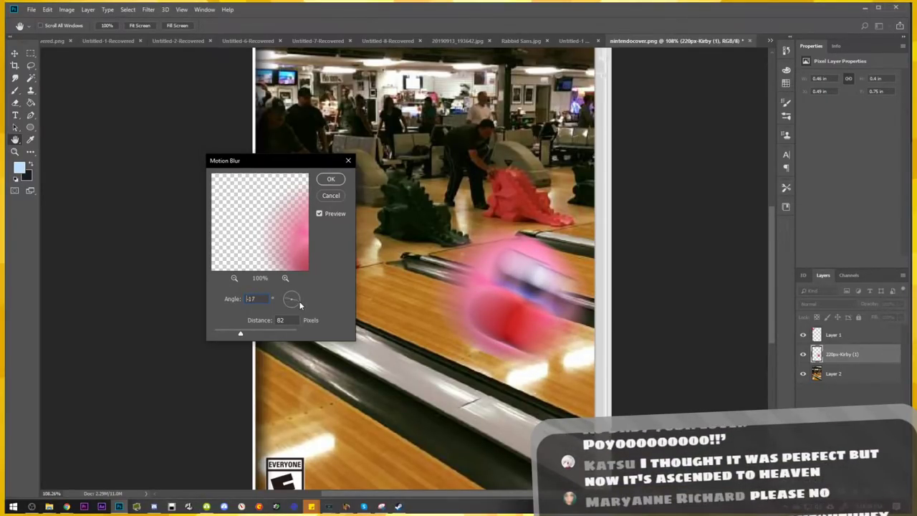
drag(240, 334, 222, 334)
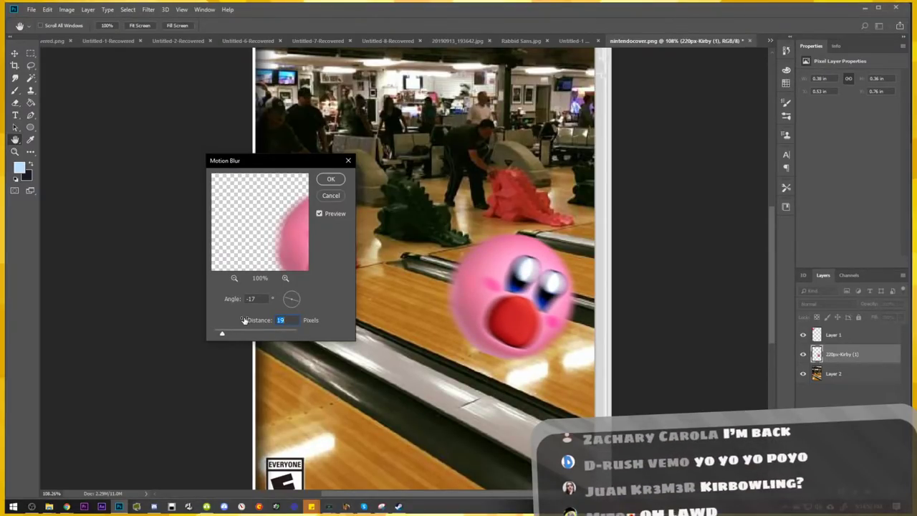
click(331, 179)
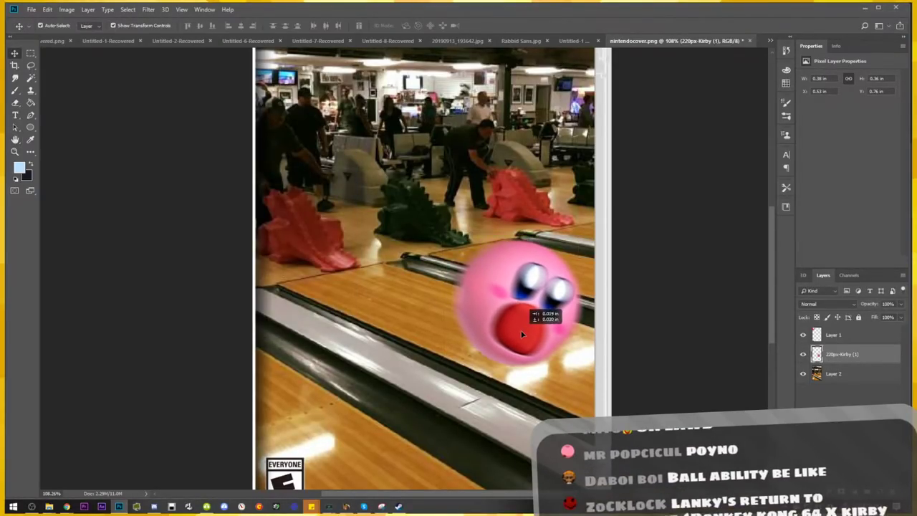
Scale Kirby to about 79% and shift him about 30 px right on the lane
drag(523, 301, 528, 308)
drag(585, 238, 556, 266)
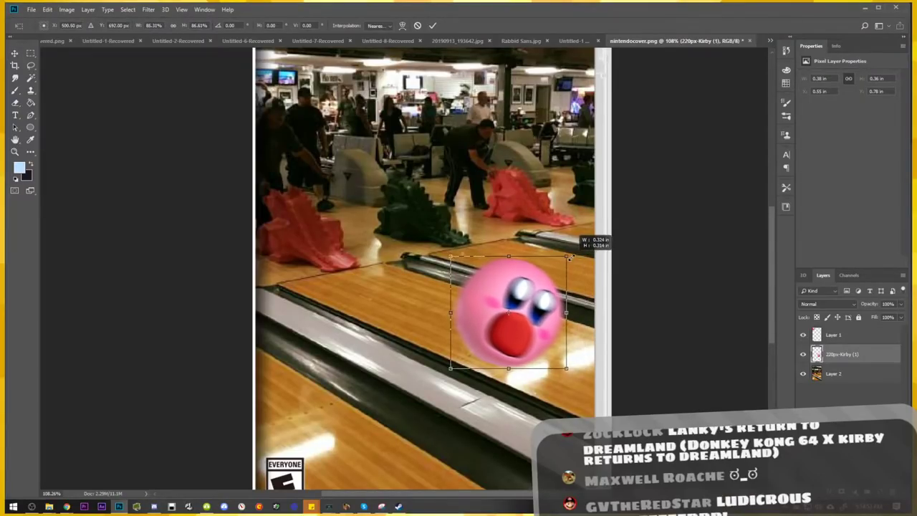
drag(528, 304, 549, 304)
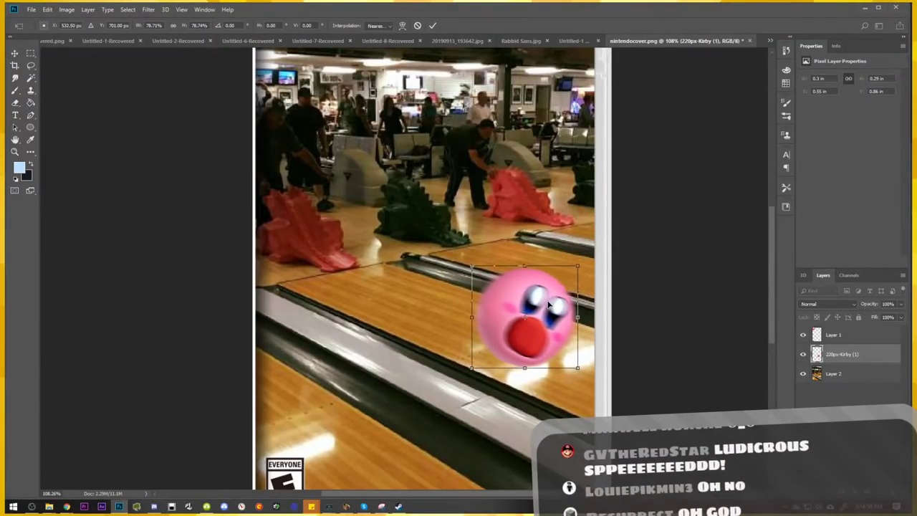
key(Return)
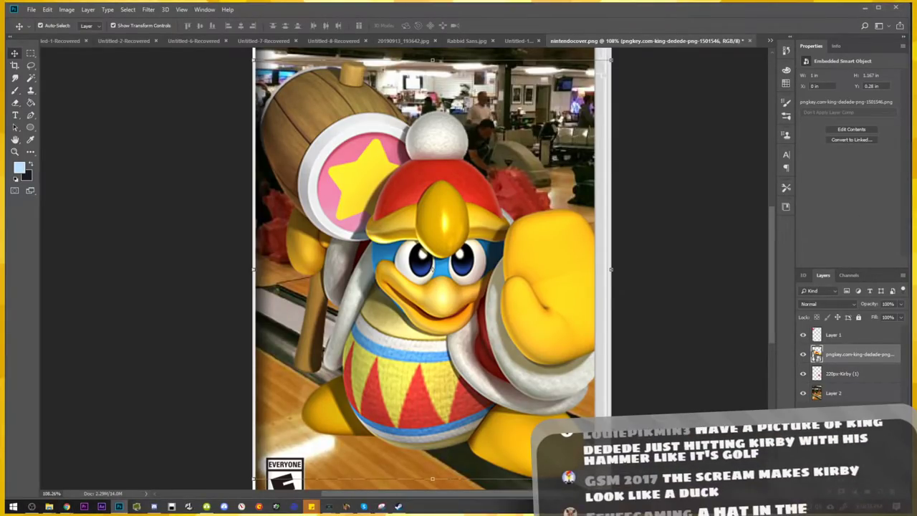
Scale King Dedede down to about 9% and place him at the cover's upper left
mouse_move(610, 479)
mouse_down()
mouse_move(421, 260)
mouse_move(429, 271)
mouse_up()
drag(394, 200, 400, 234)
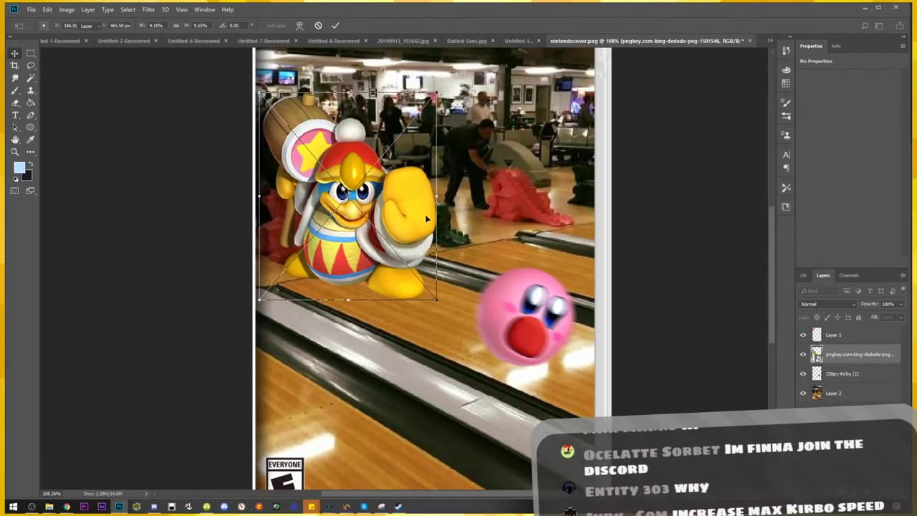
key(Return)
click(47, 9)
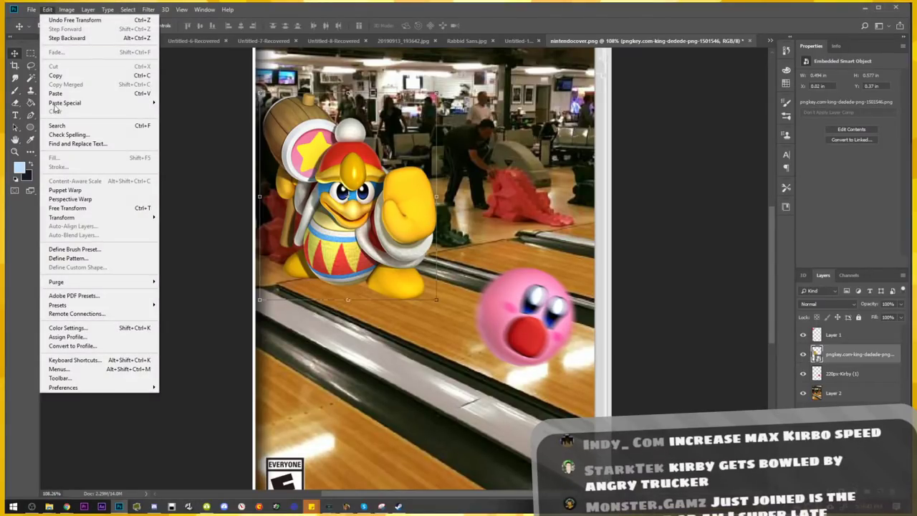
Perspective-warp King Dedede so he matches the bowling lane's angle
click(70, 198)
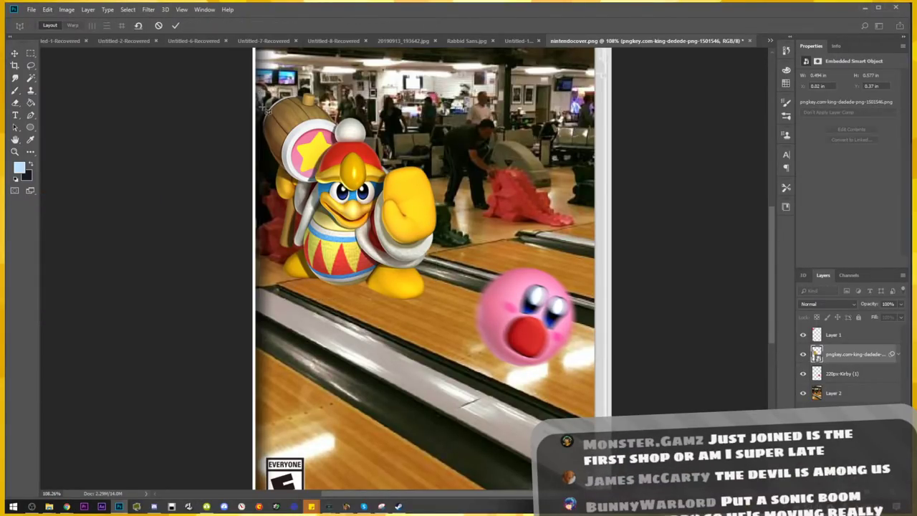
drag(256, 91, 444, 306)
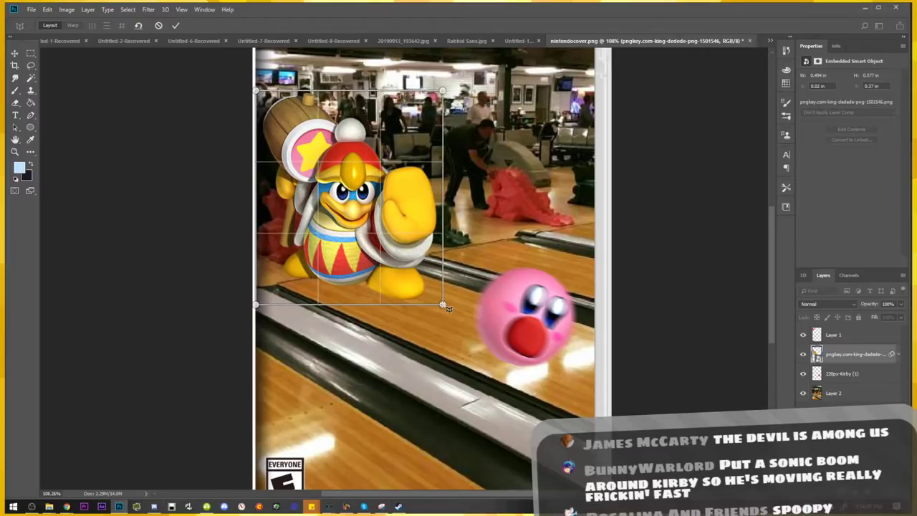
key(w)
drag(444, 305, 432, 278)
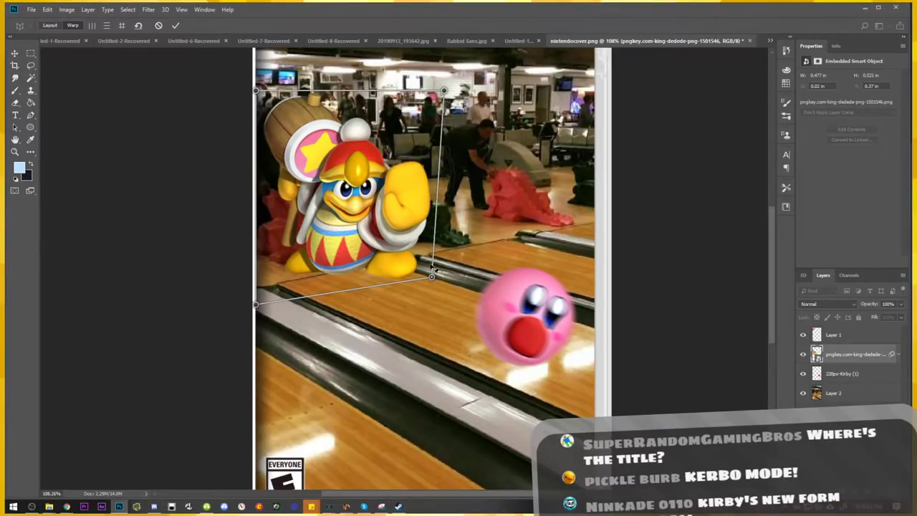
drag(256, 84, 246, 92)
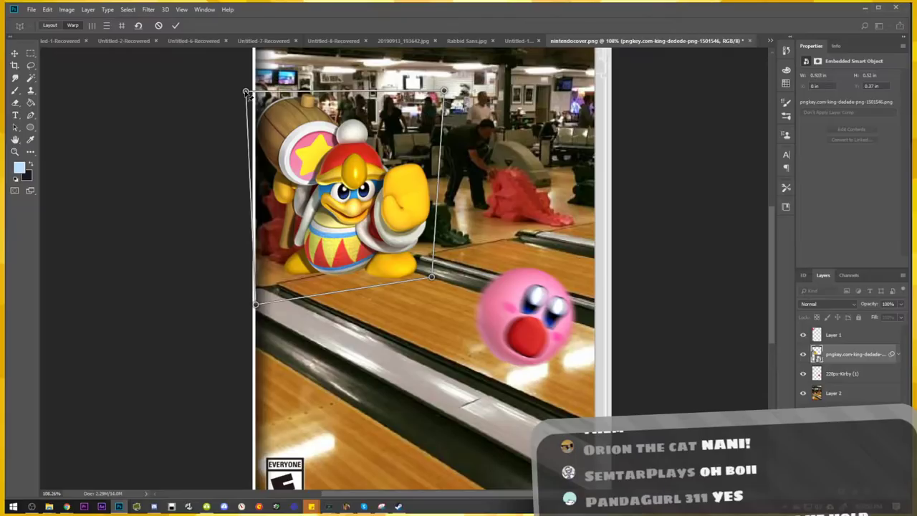
key(Return)
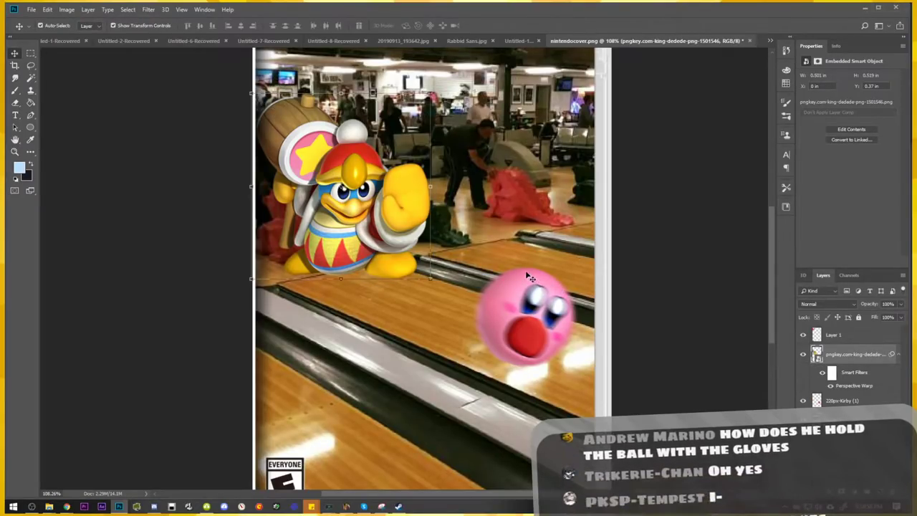
Perspective-warp the 220px-Kirby (1) layer to tilt with the lane, then fit the cover in view
click(838, 400)
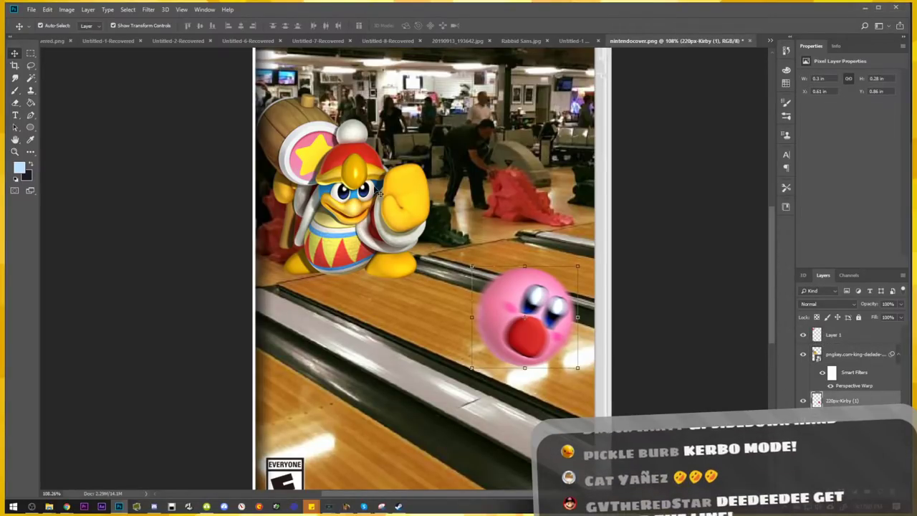
click(47, 9)
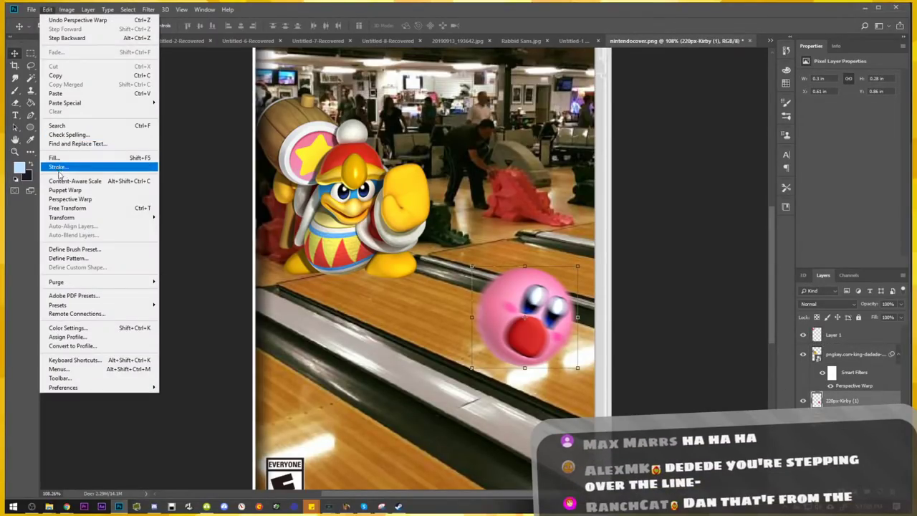
click(68, 199)
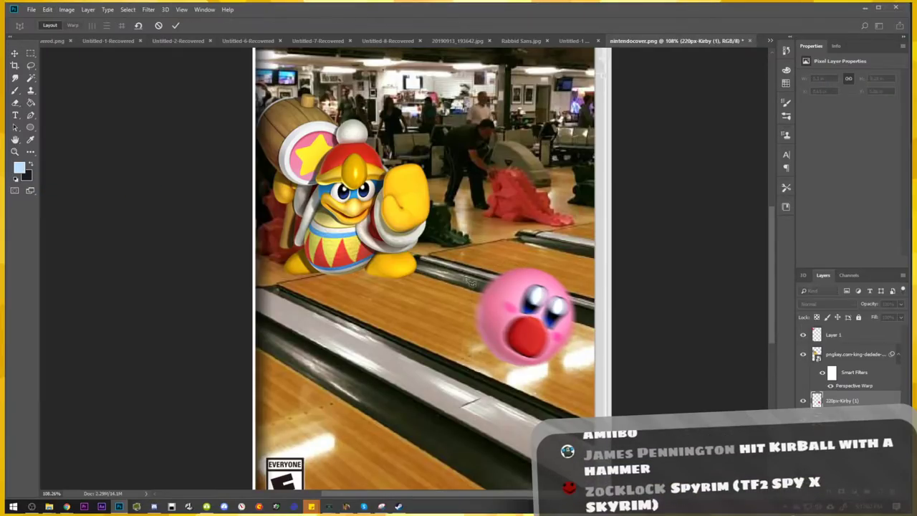
drag(462, 252, 583, 373)
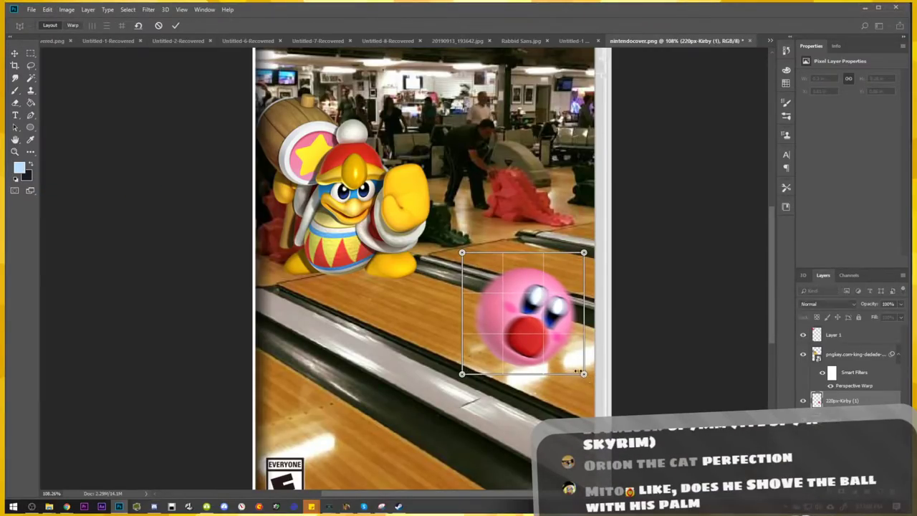
mouse_move(462, 374)
mouse_down()
mouse_move(494, 365)
mouse_move(477, 371)
mouse_up()
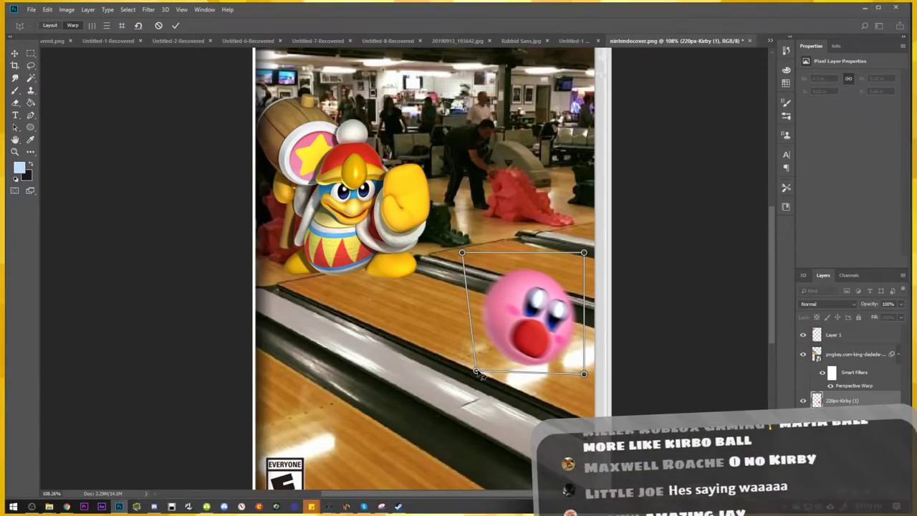
key(Return)
key(ctrl+0)
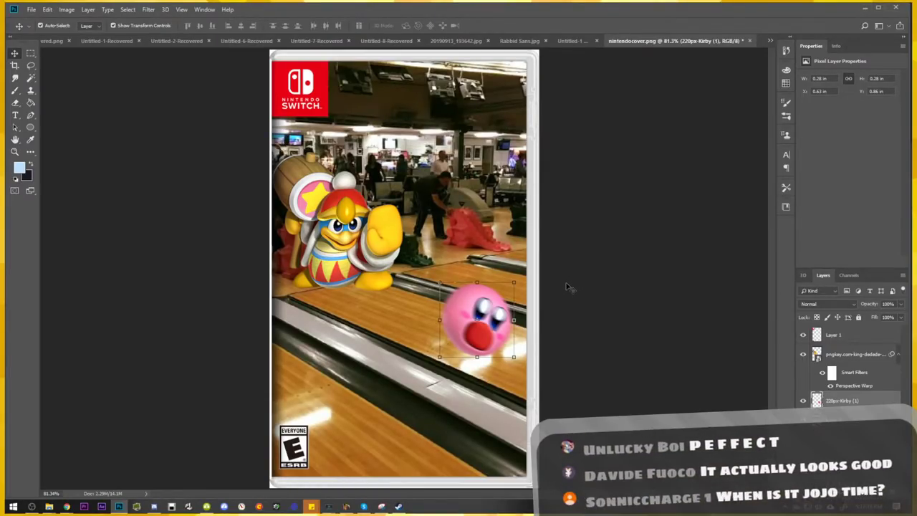
Move Kirby toward Dedede and merge both characters down into the bowling photo
drag(506, 319, 461, 308)
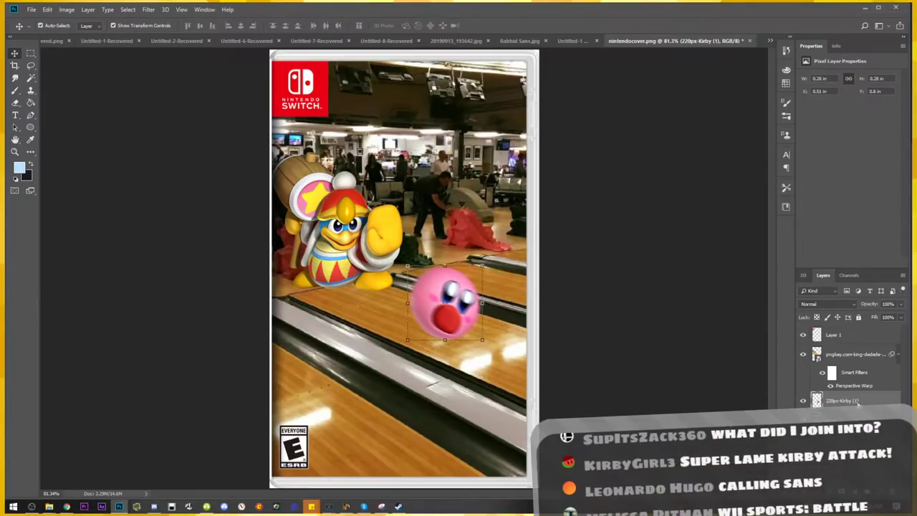
click(841, 356)
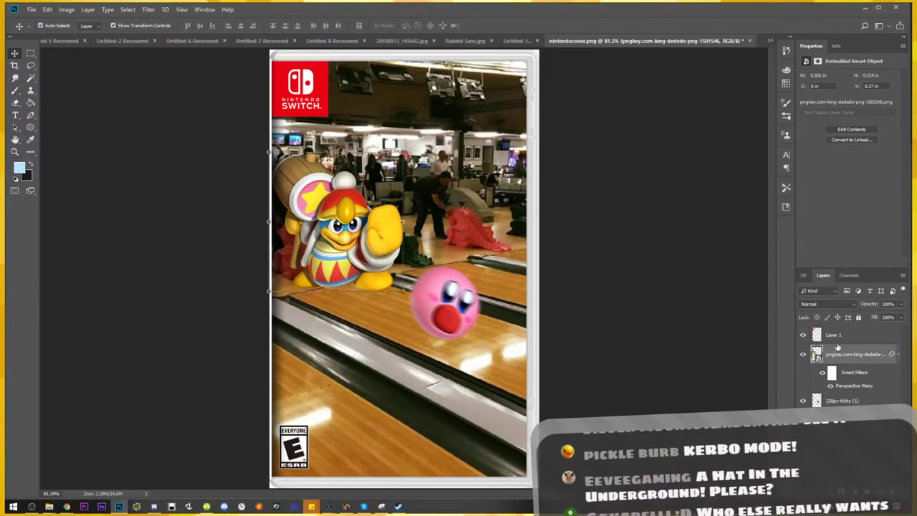
right_click(843, 356)
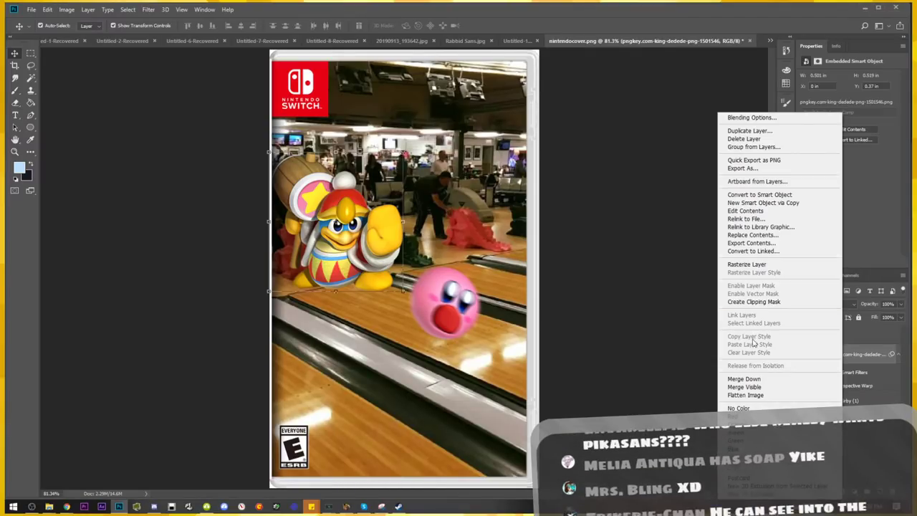
click(755, 380)
right_click(825, 356)
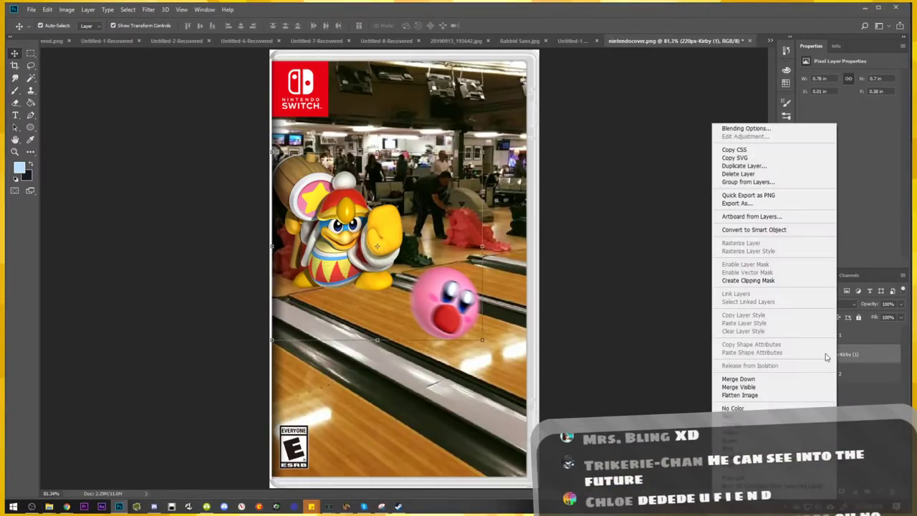
click(747, 378)
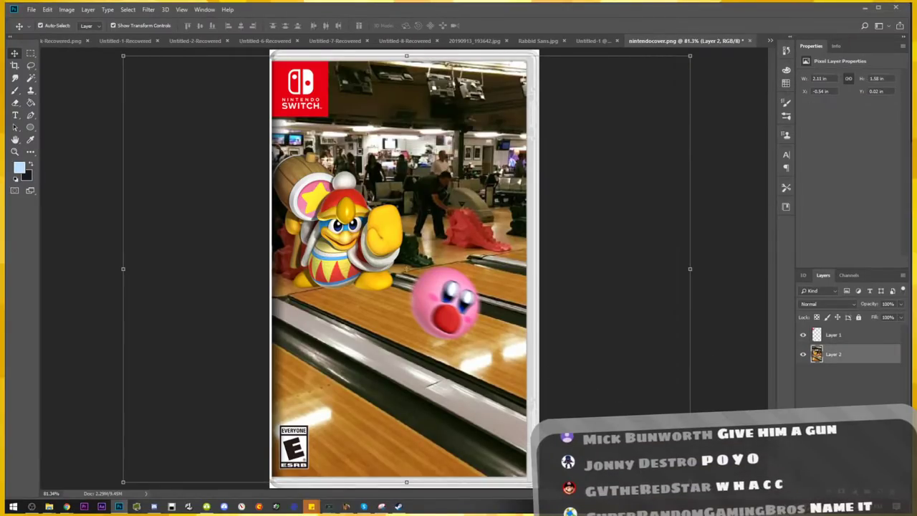
Enlarge the merged bowling image to about 142% and reposition it on the cover
mouse_move(689, 482)
mouse_down()
mouse_move(471, 316)
mouse_move(627, 428)
mouse_up()
key(ctrl+minus)
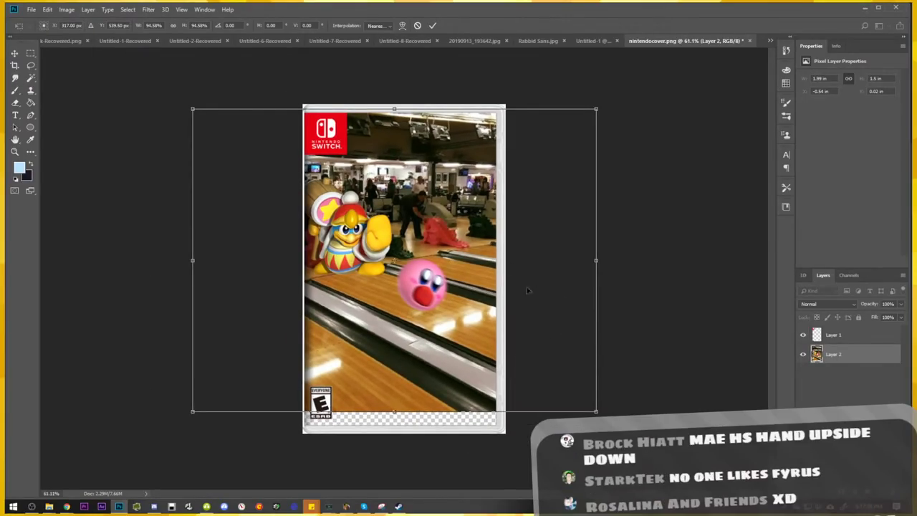
drag(596, 411, 795, 512)
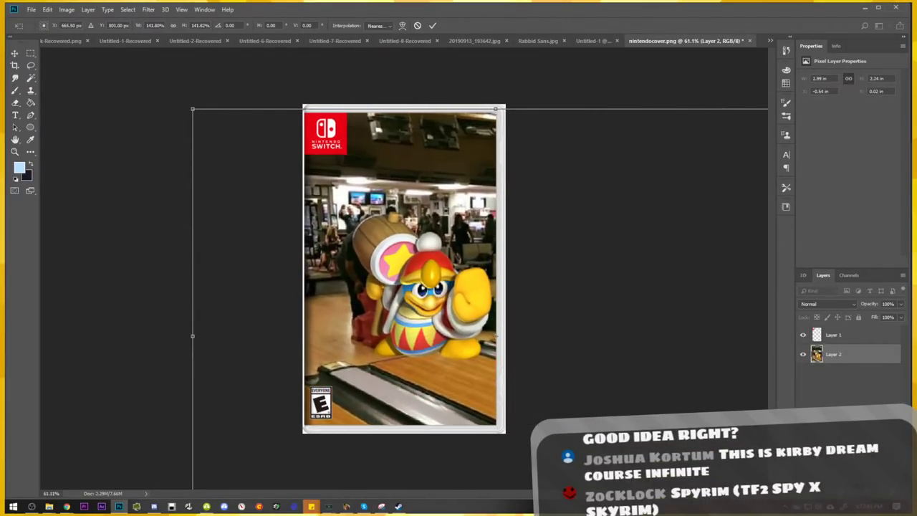
mouse_move(593, 362)
mouse_down()
mouse_move(512, 311)
mouse_move(521, 317)
mouse_up()
drag(515, 313, 515, 344)
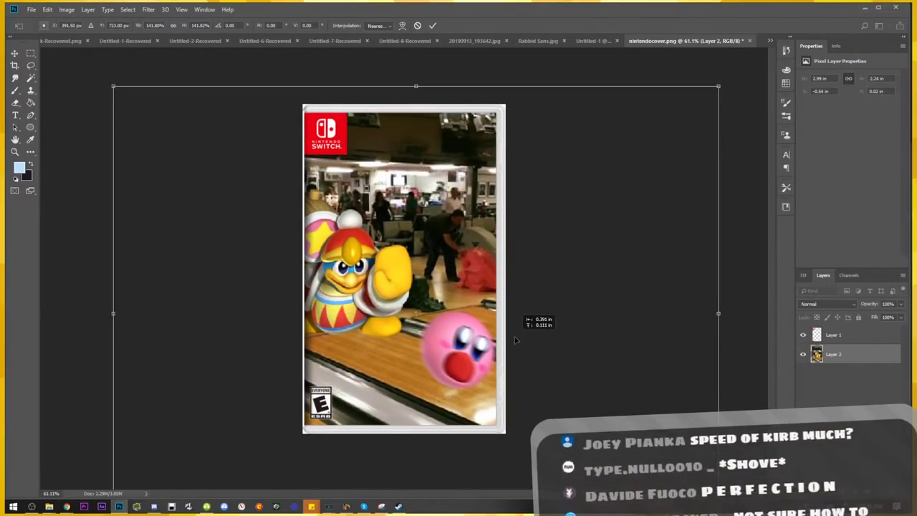
key(Return)
key(ctrl+0)
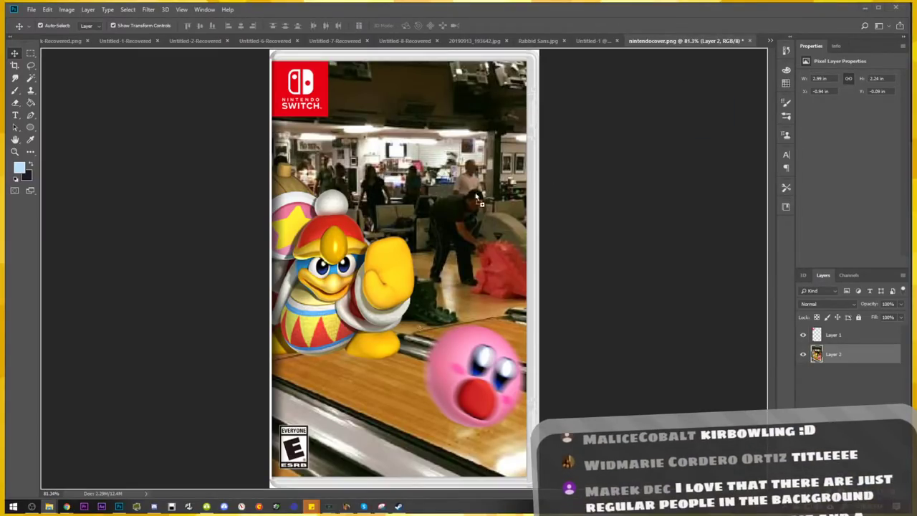
Place the kirby-4 logo and scale it to fit across the top beside the Switch badge
drag(477, 199, 427, 204)
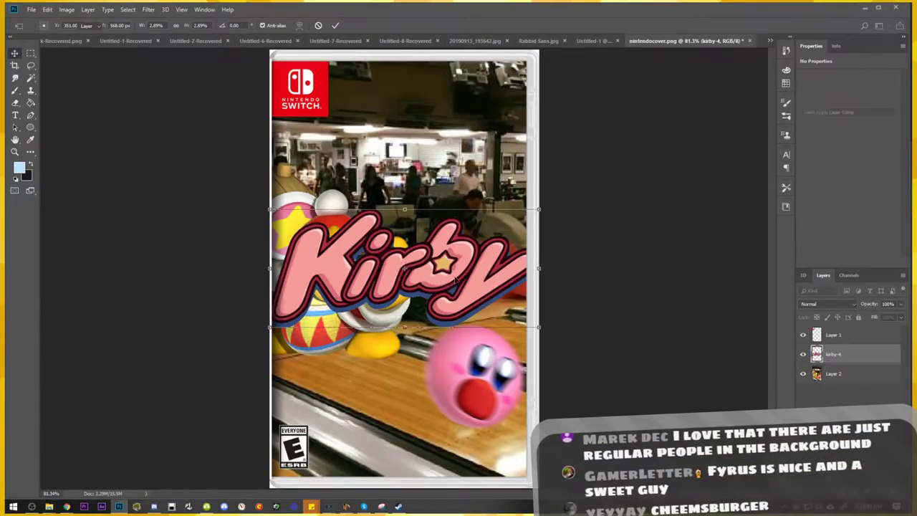
key(Return)
mouse_move(455, 281)
mouse_down()
mouse_move(478, 152)
mouse_move(481, 165)
mouse_up()
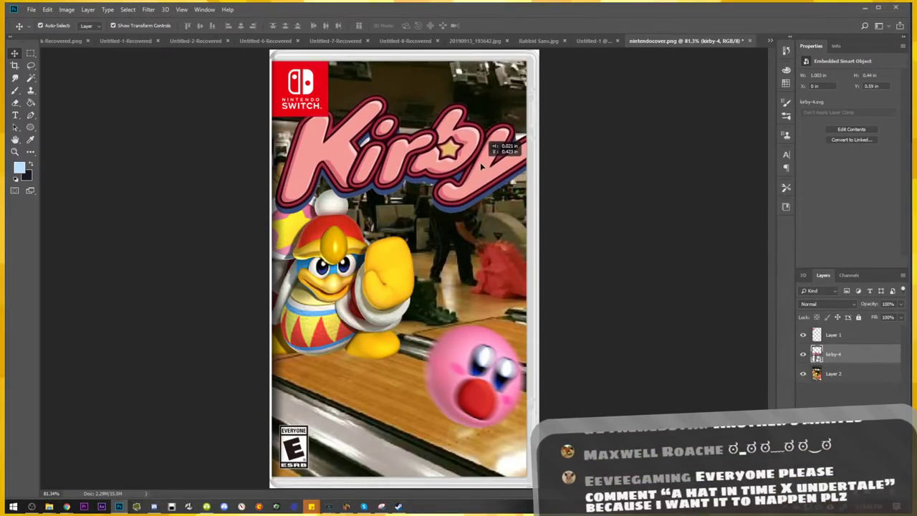
key(ctrl+t)
mouse_move(539, 216)
mouse_down()
mouse_move(486, 187)
mouse_move(495, 188)
mouse_up()
drag(435, 165, 467, 152)
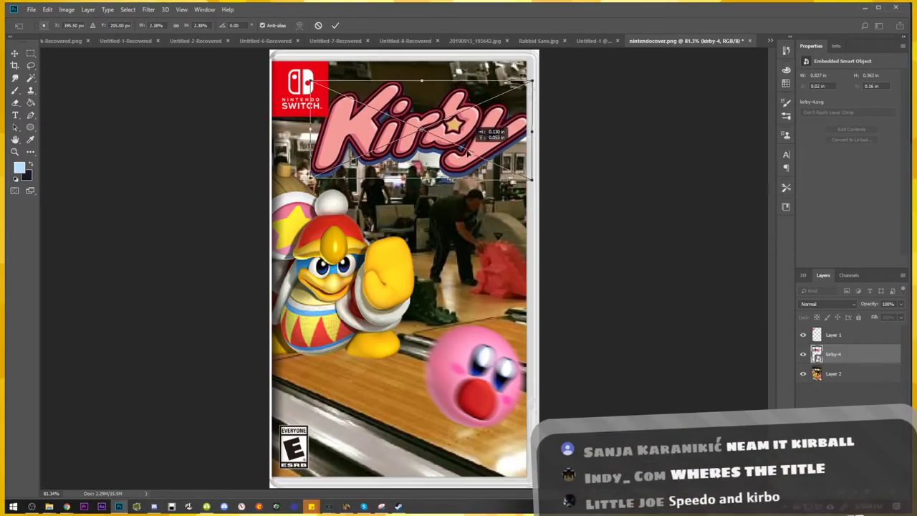
drag(533, 179, 496, 165)
mouse_move(437, 139)
mouse_down()
mouse_move(451, 143)
mouse_move(460, 123)
mouse_up()
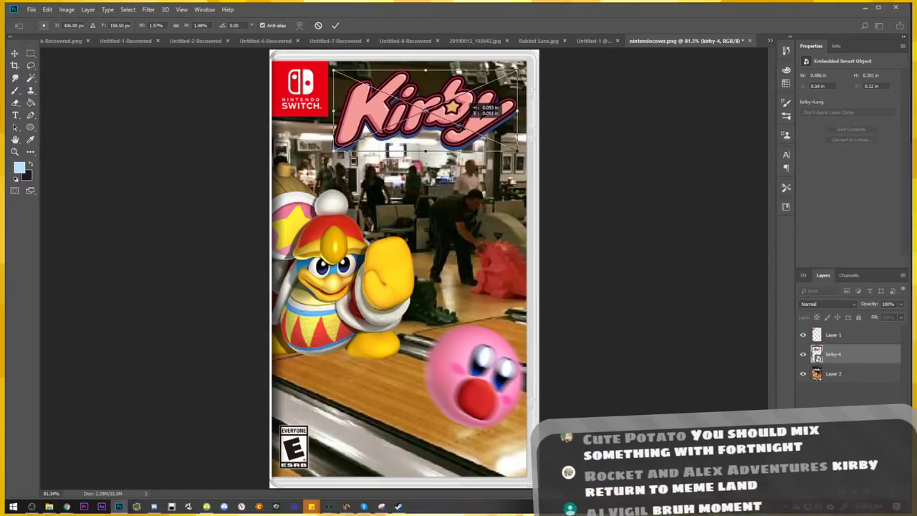
key(Return)
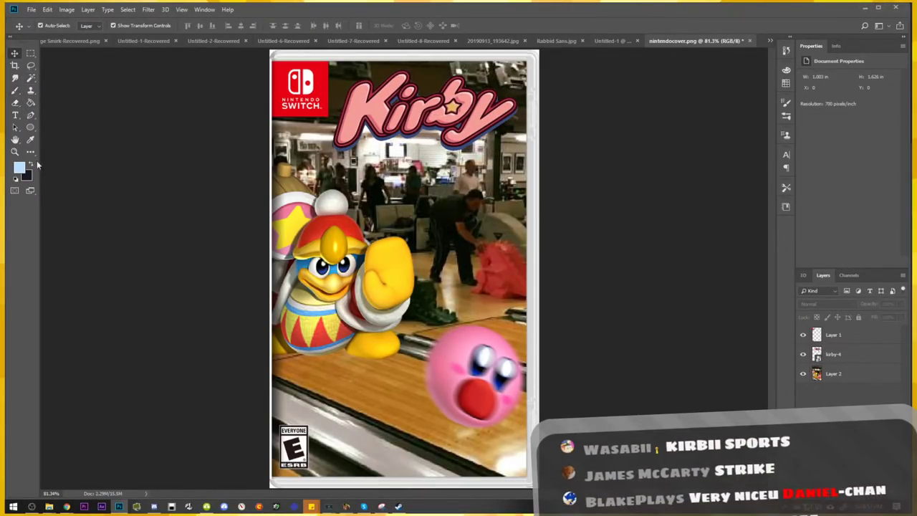
Add a text box reading 'goes' just below the Kirby logo
key(t)
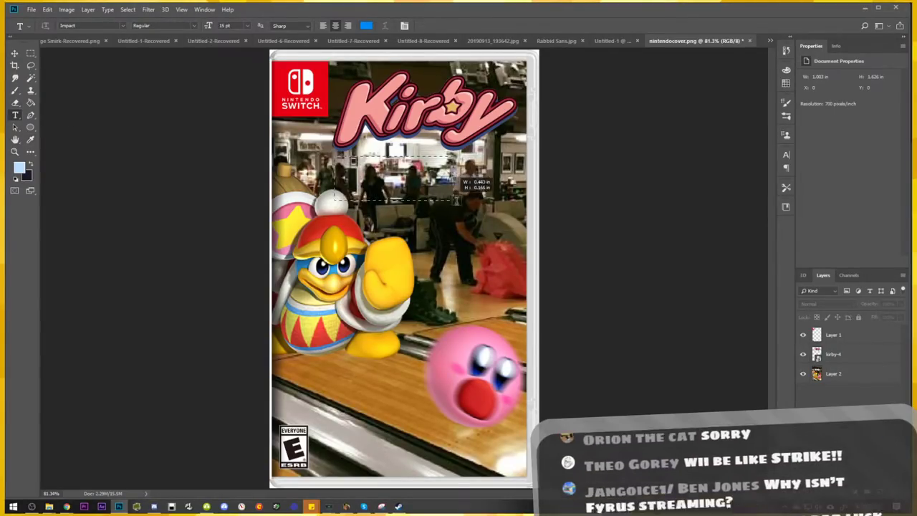
drag(333, 155, 512, 222)
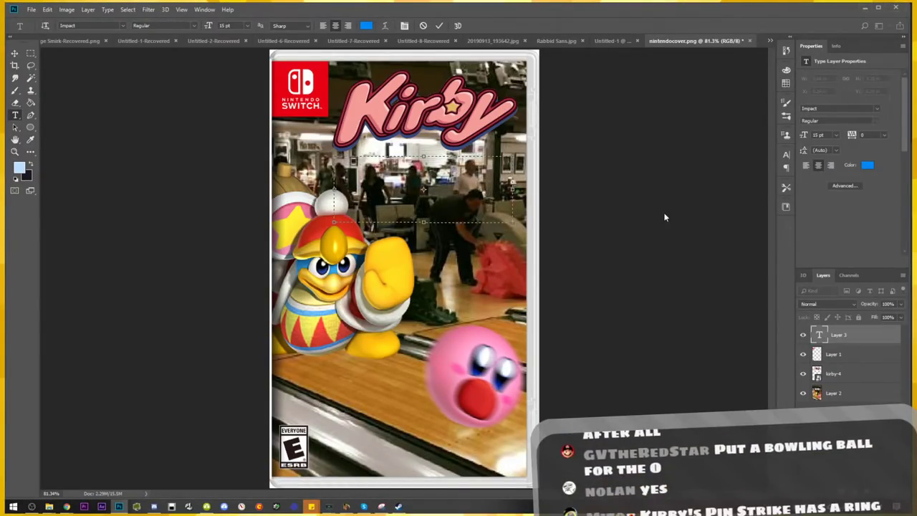
text(goes)
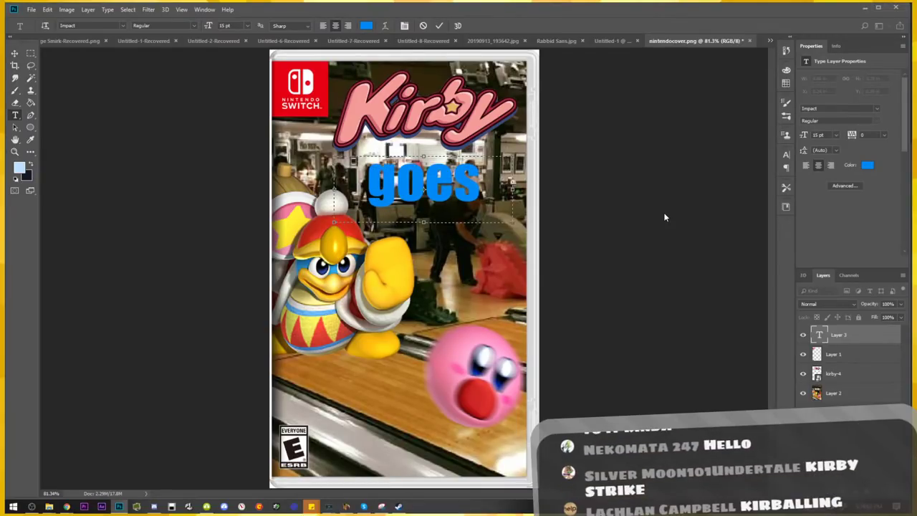
click(14, 53)
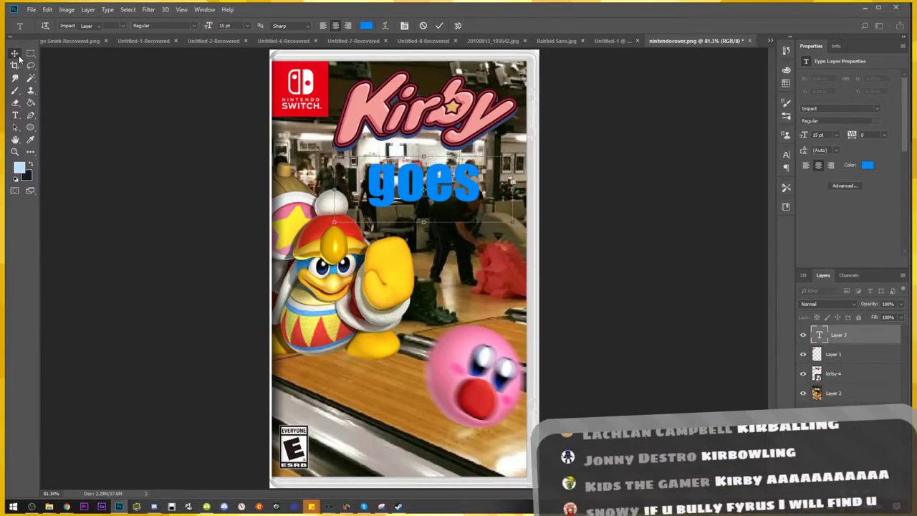
click(865, 165)
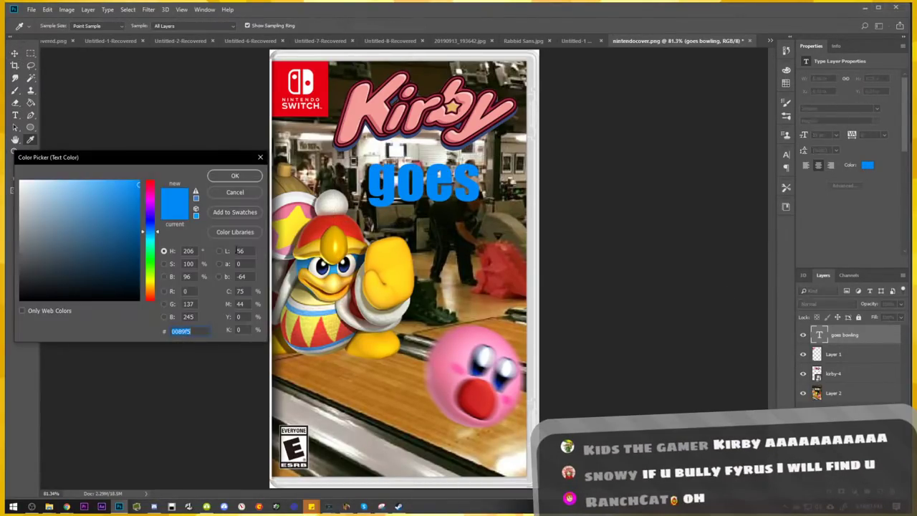
Make the subtitle white (ffffff) at 9 pt and stretch it taller
text(ffffff)
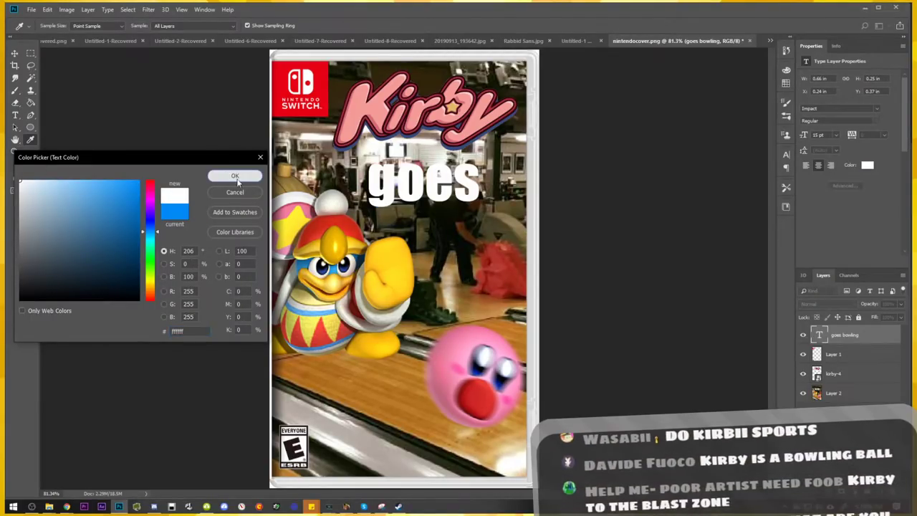
click(234, 175)
click(834, 135)
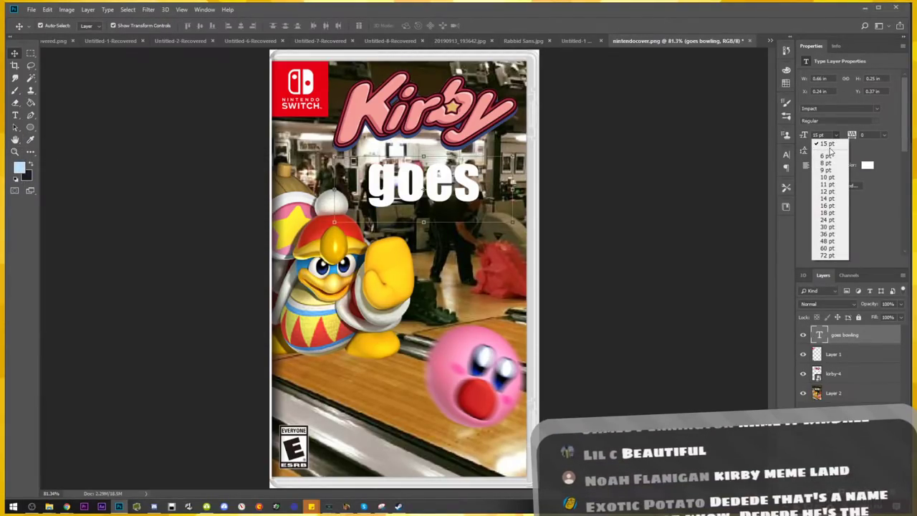
click(827, 169)
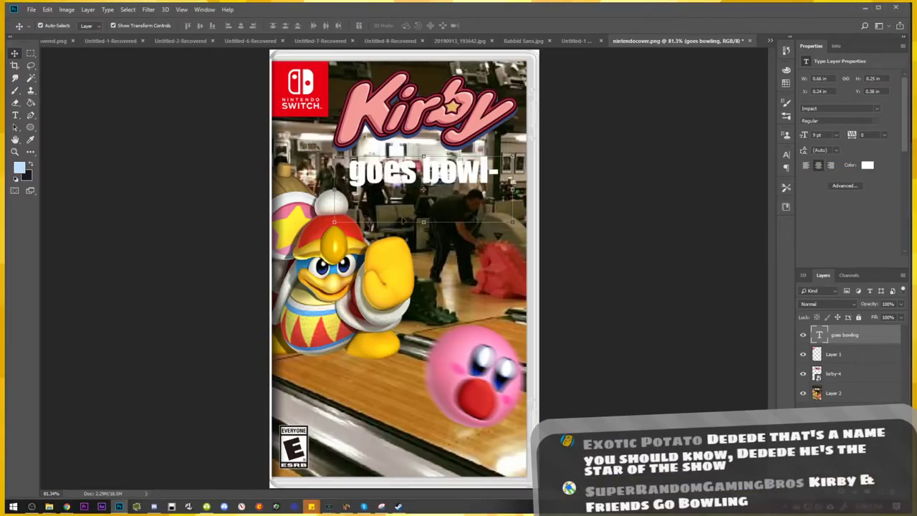
mouse_move(423, 222)
mouse_down()
mouse_move(423, 242)
mouse_move(423, 222)
mouse_up()
mouse_move(334, 189)
mouse_down()
mouse_move(279, 190)
mouse_move(308, 190)
mouse_up()
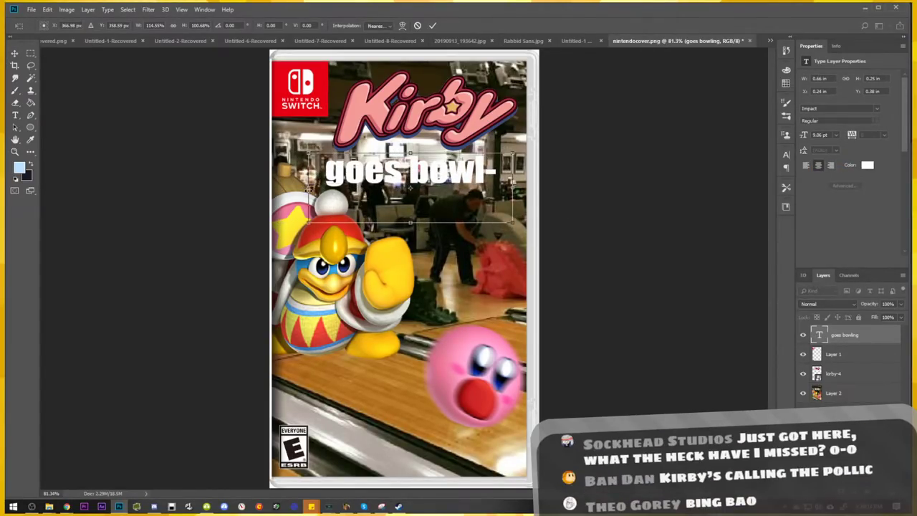
key(Return)
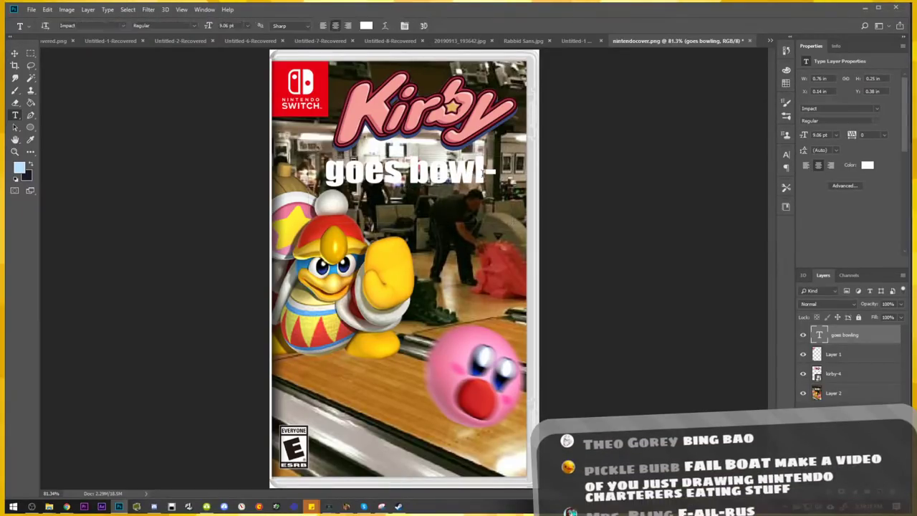
Widen the text box so 'goes bowling' fits on one line
click(15, 55)
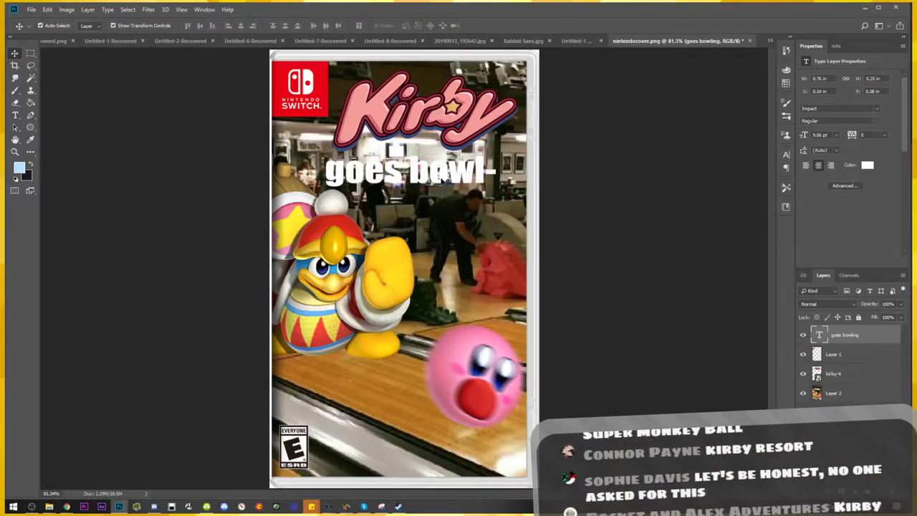
key(t)
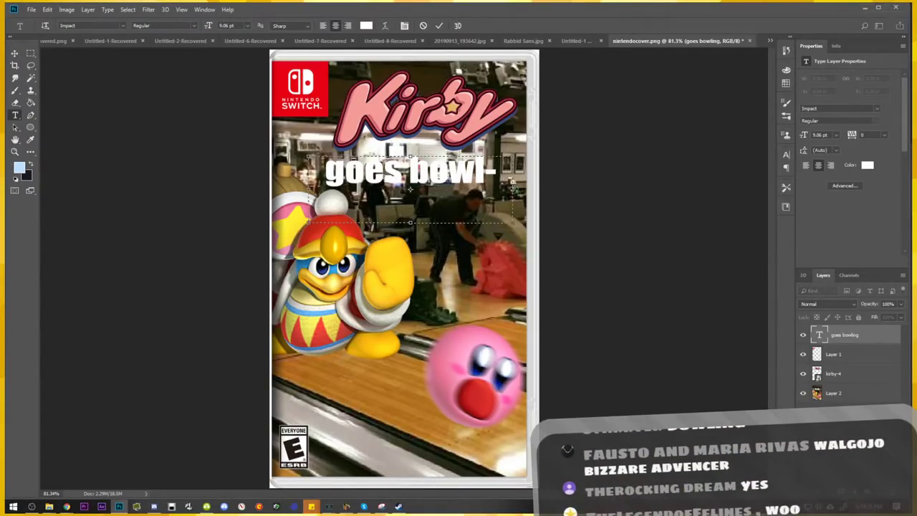
drag(513, 187, 552, 187)
key(ctrl+Return)
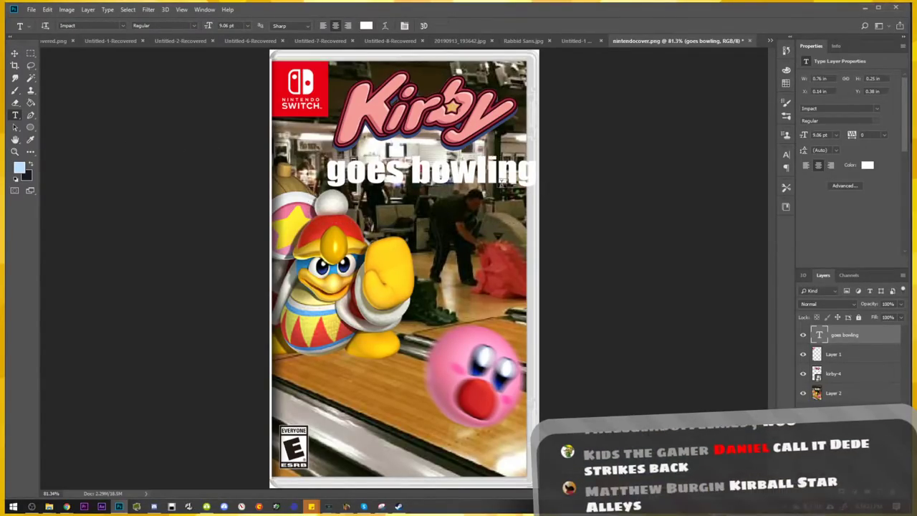
click(500, 182)
drag(516, 189, 582, 188)
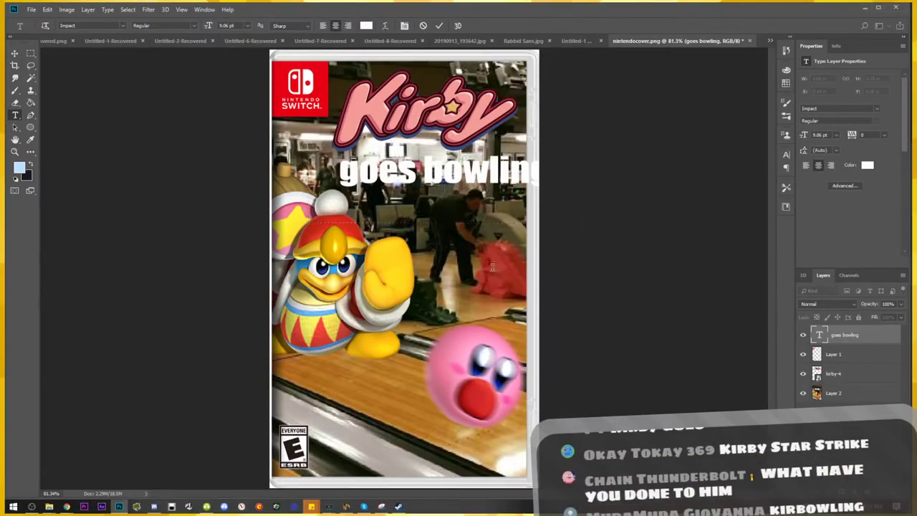
Squeeze the subtitle to about 81% width and nudge it up under the logo
key(v)
drag(512, 202, 489, 194)
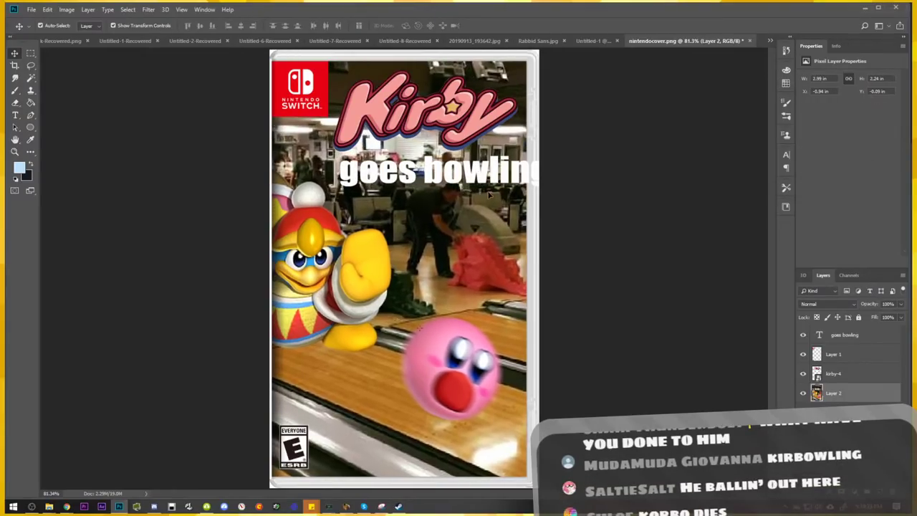
key(ctrl+z)
click(531, 175)
mouse_move(578, 189)
mouse_down()
mouse_move(528, 189)
mouse_move(510, 178)
mouse_move(563, 174)
mouse_up()
drag(468, 174, 468, 170)
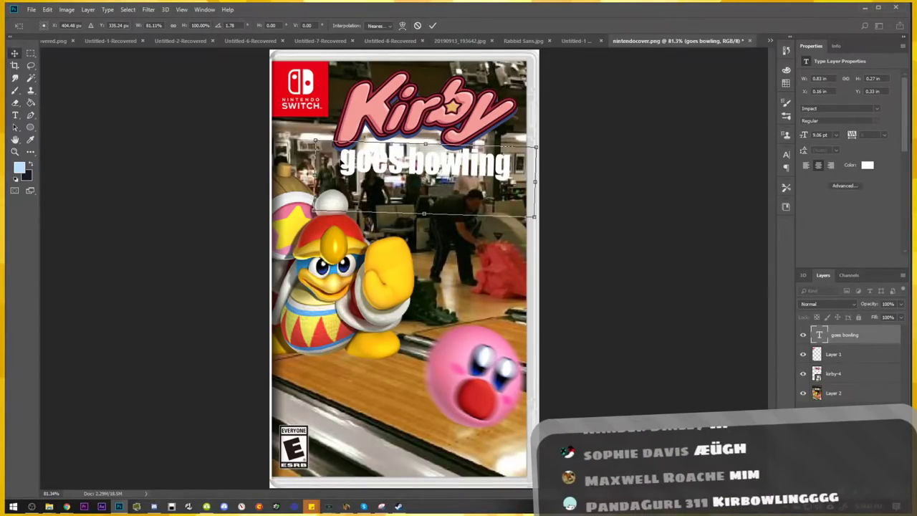
key(Return)
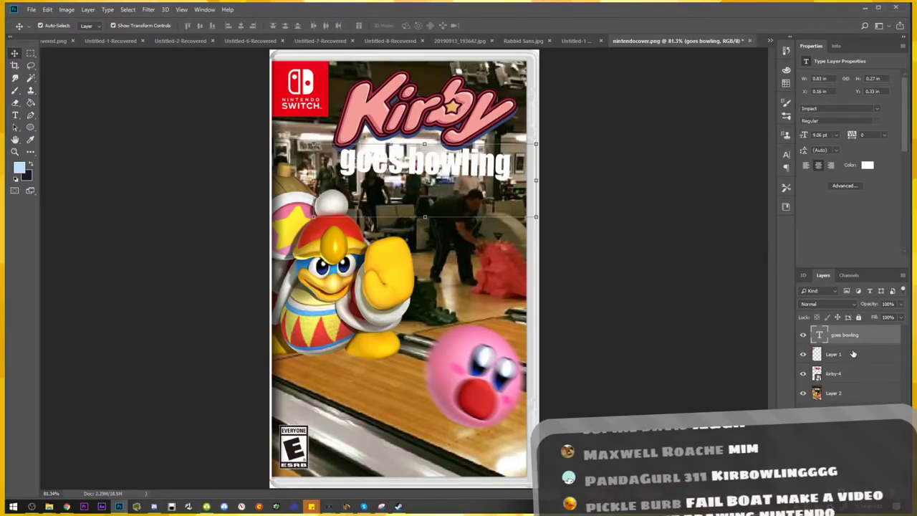
drag(851, 342, 852, 350)
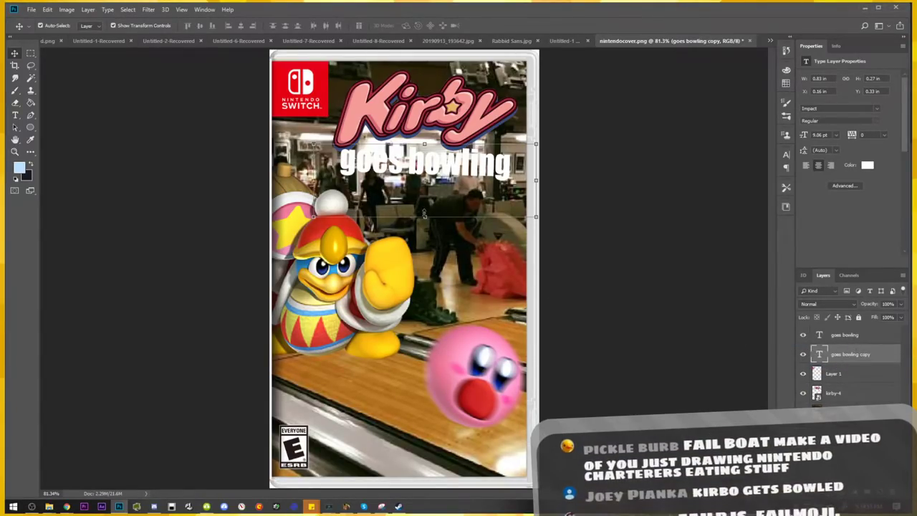
drag(506, 180, 515, 182)
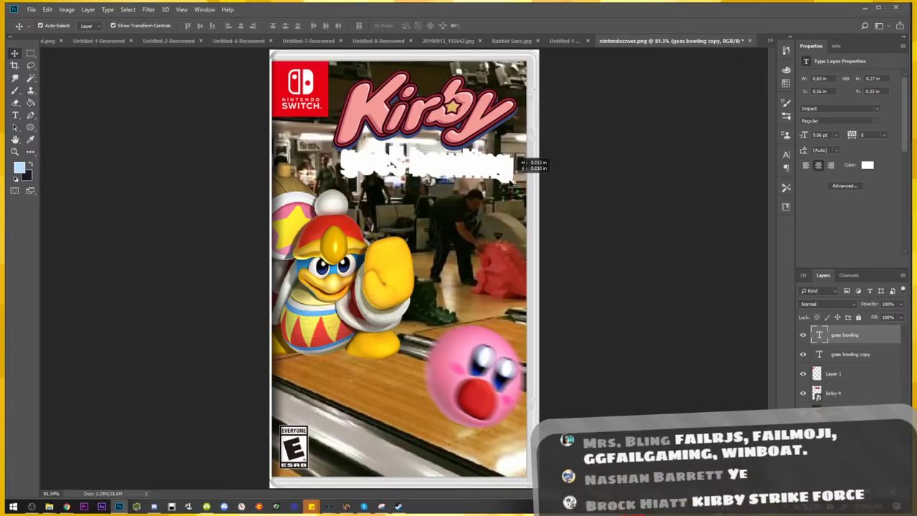
click(515, 183)
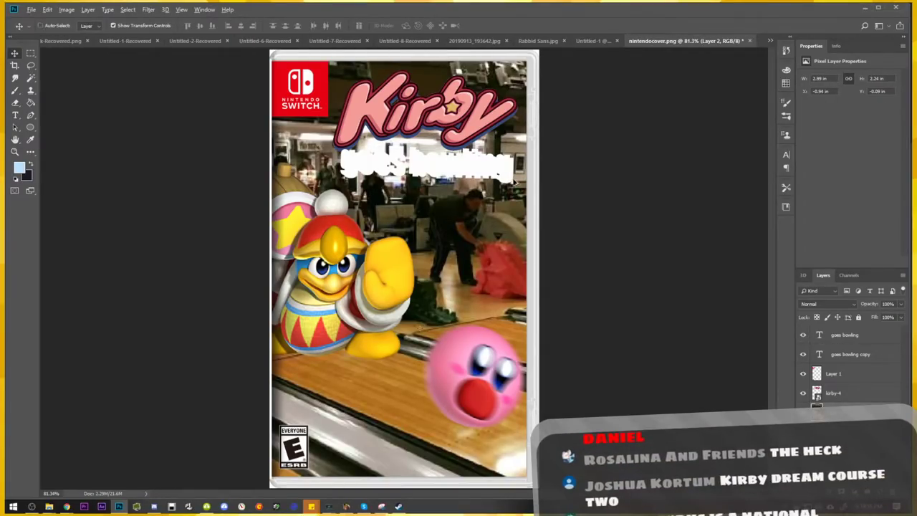
key(ctrl+z)
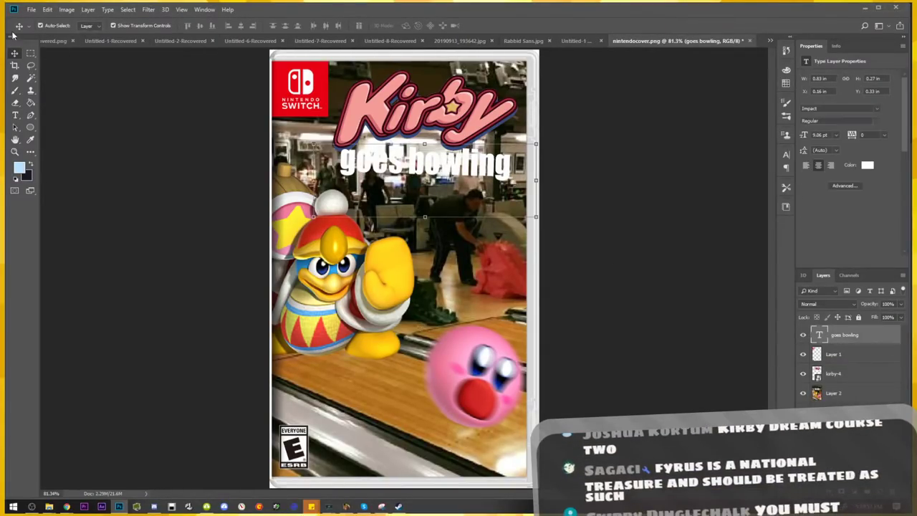
click(51, 9)
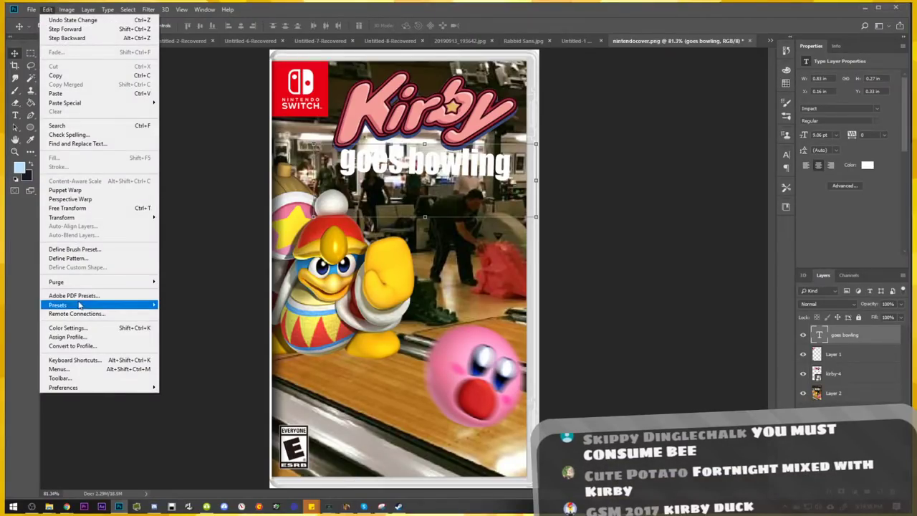
click(411, 188)
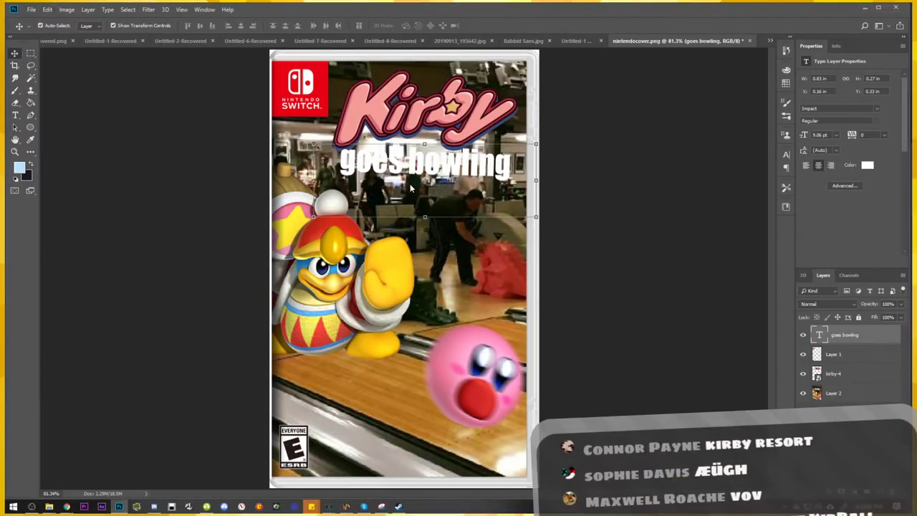
Rasterize the 'goes bowling' text layer and apply a black outline stroke
right_click(846, 344)
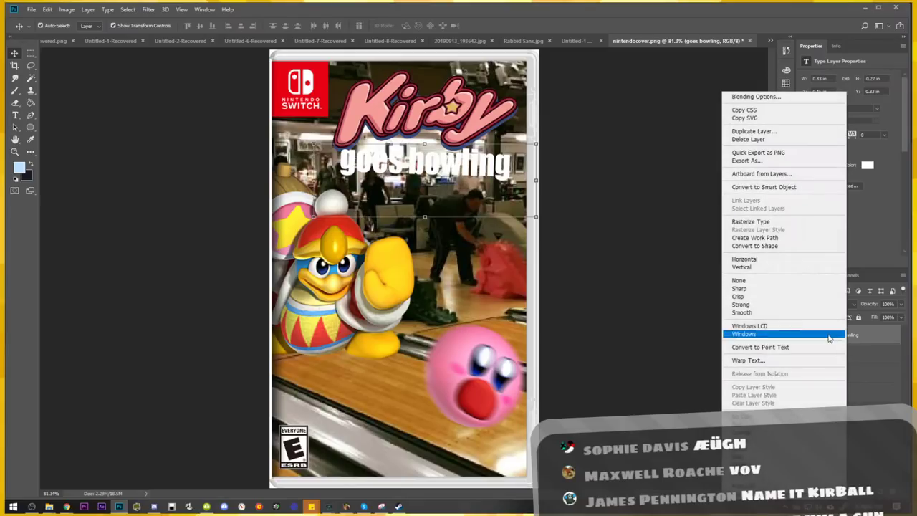
click(752, 224)
click(47, 10)
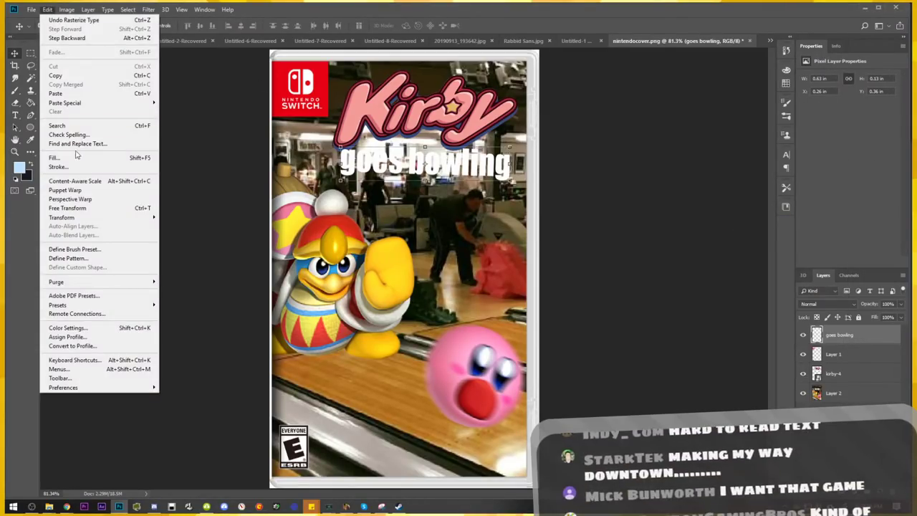
click(68, 166)
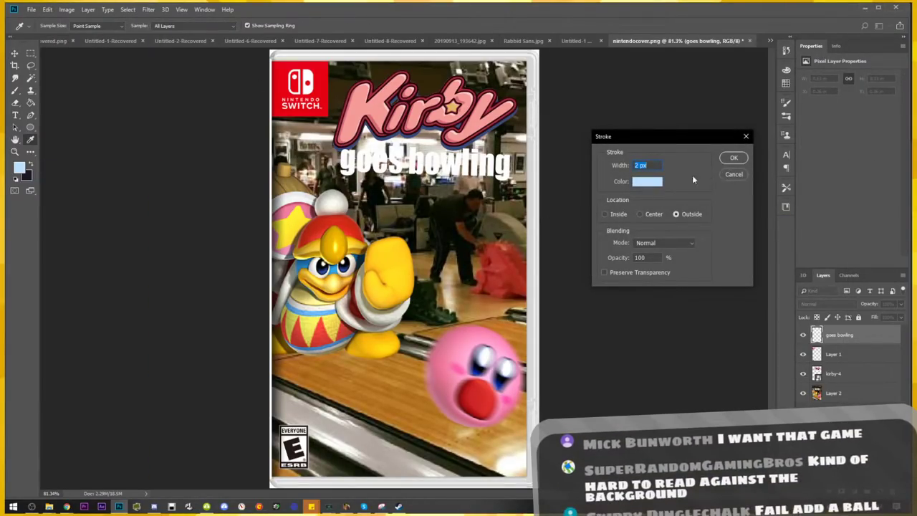
click(651, 184)
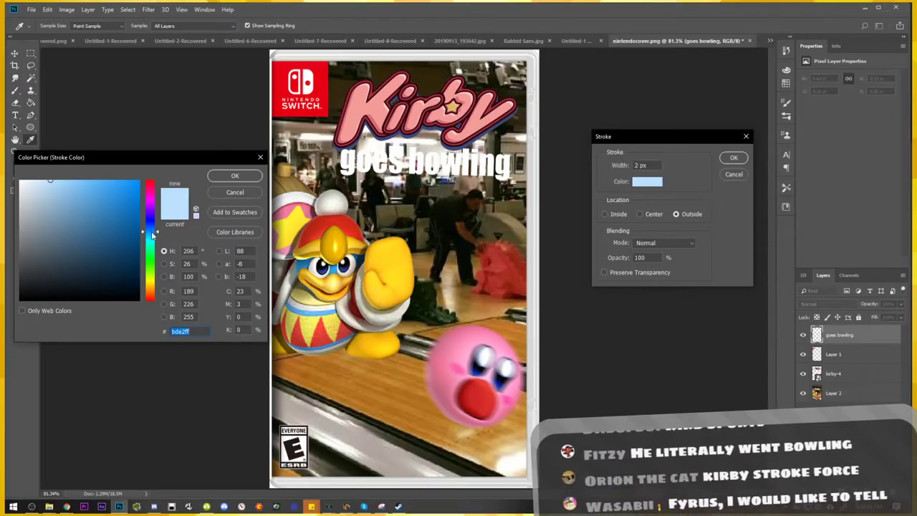
key(Escape)
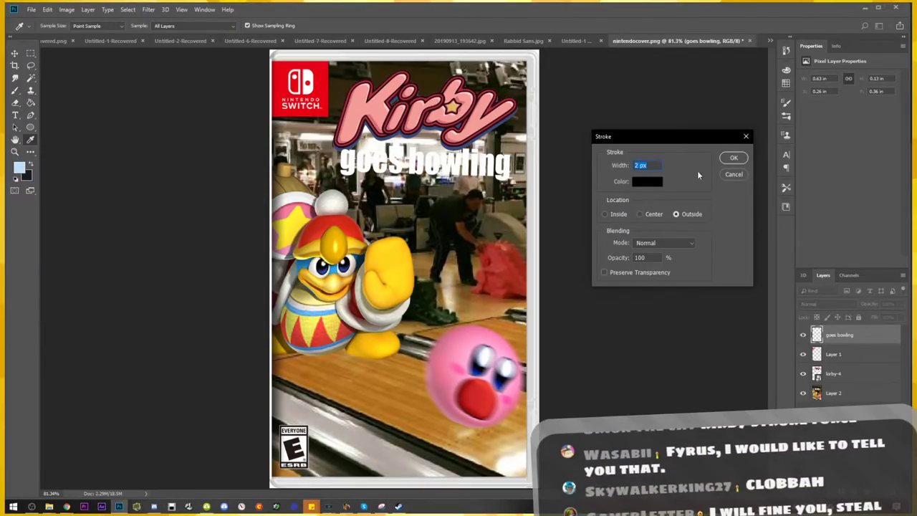
click(734, 158)
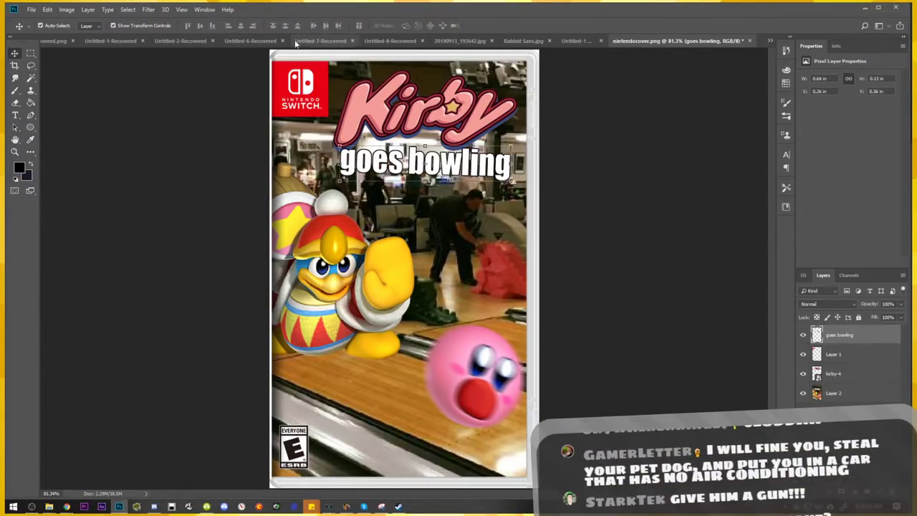
Add a 4 px dark red stroke around the 'goes bowling' lettering
click(47, 9)
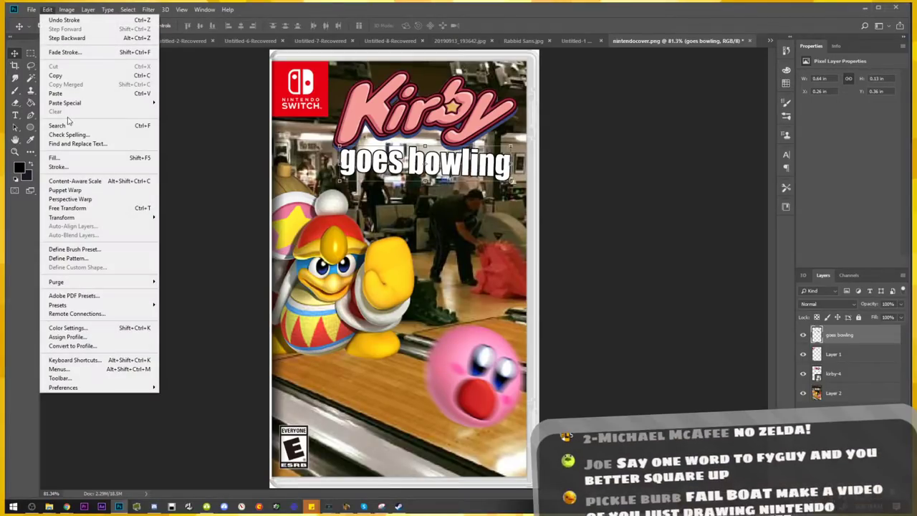
click(55, 158)
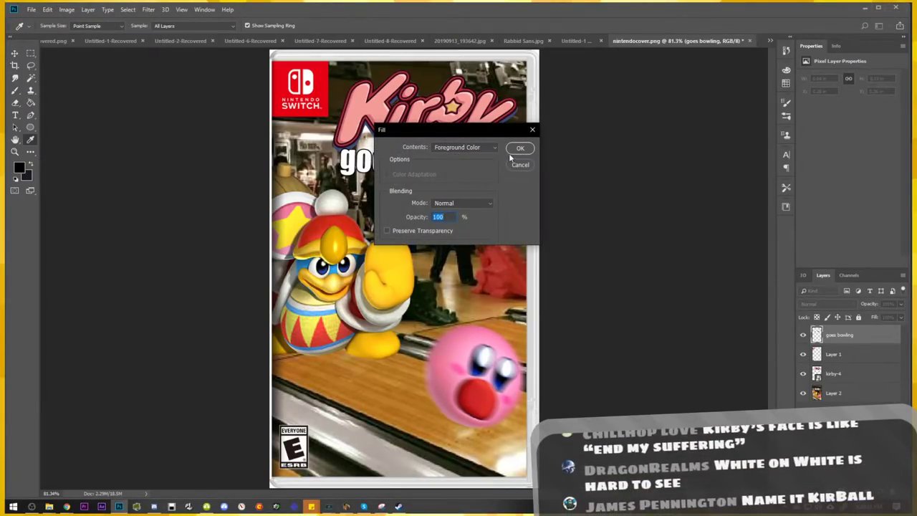
click(516, 167)
click(48, 9)
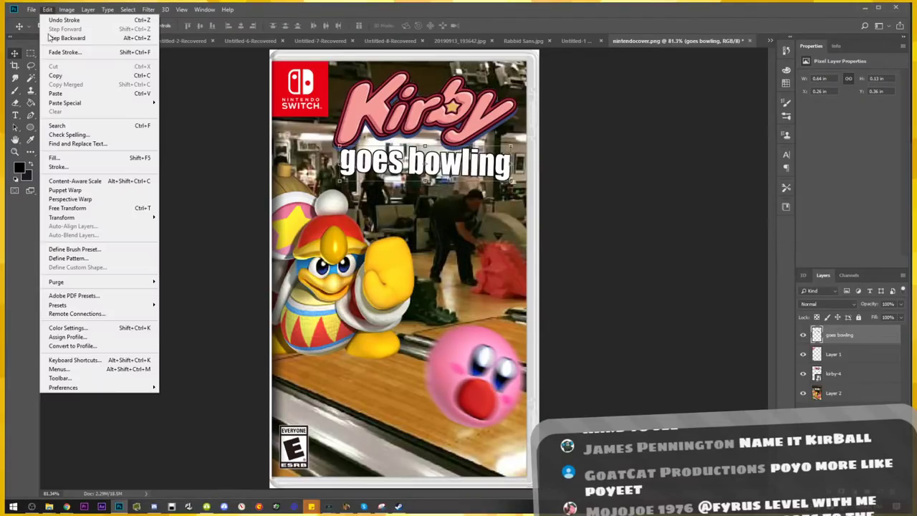
click(65, 169)
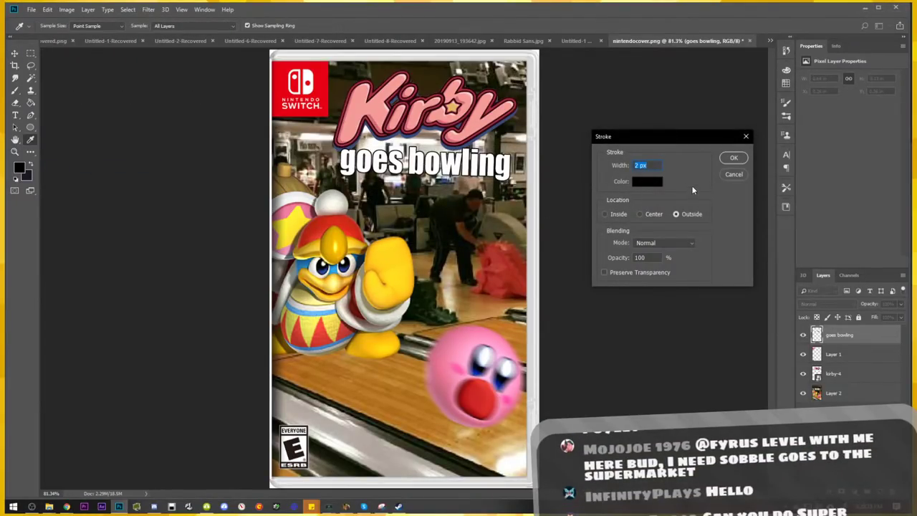
click(647, 181)
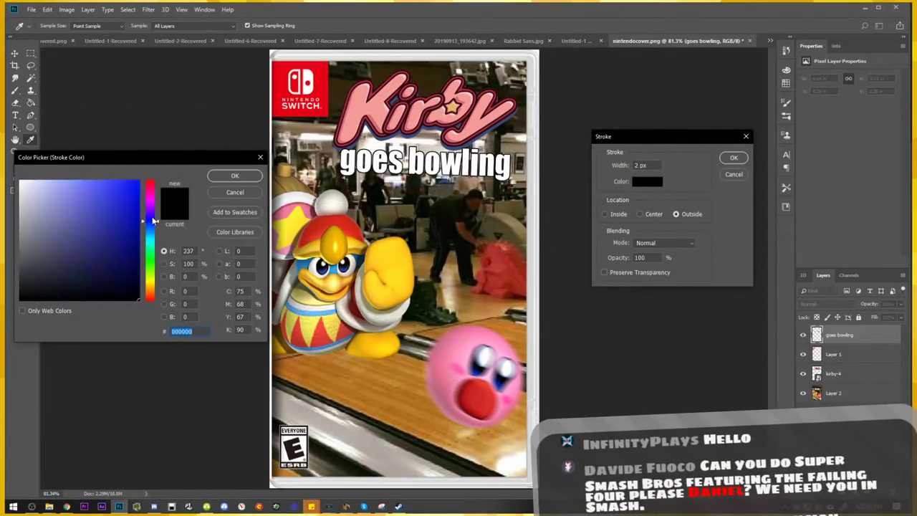
mouse_move(153, 221)
mouse_down()
mouse_move(150, 196)
mouse_move(139, 235)
mouse_up()
click(128, 191)
drag(151, 194, 151, 187)
click(234, 179)
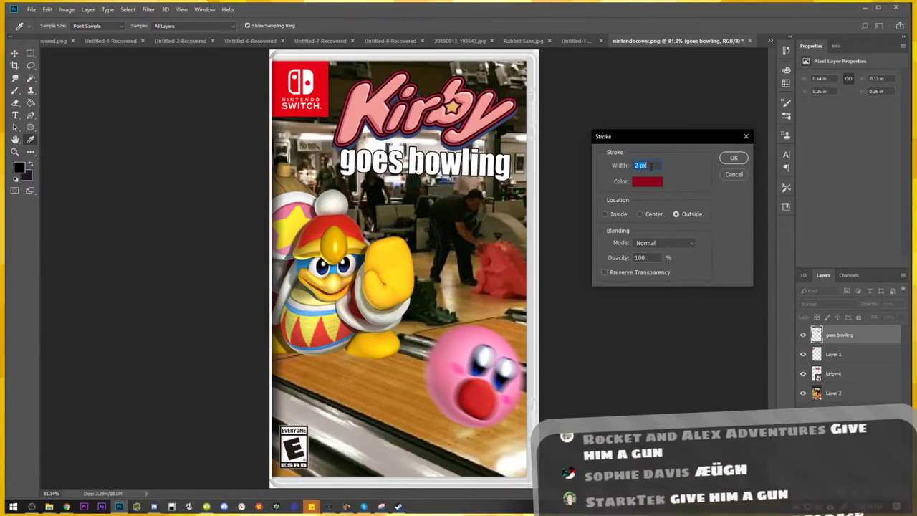
text(4)
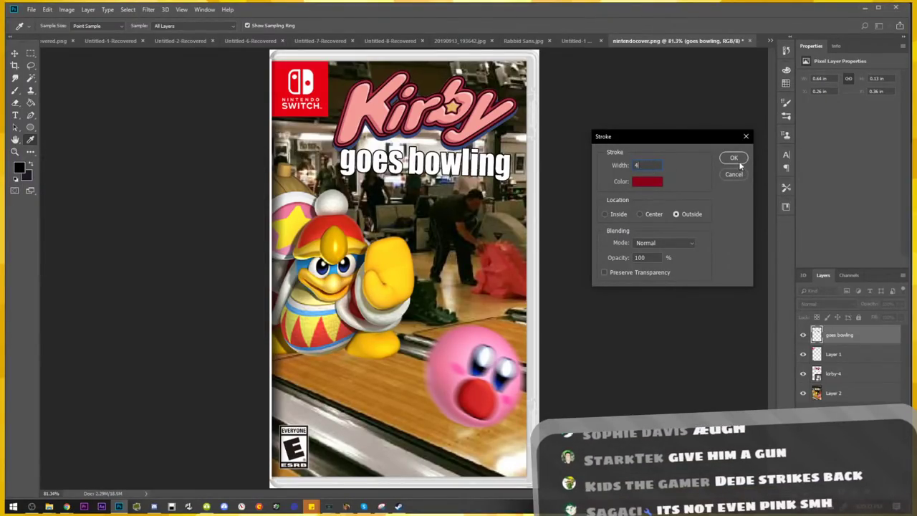
click(733, 158)
key(v)
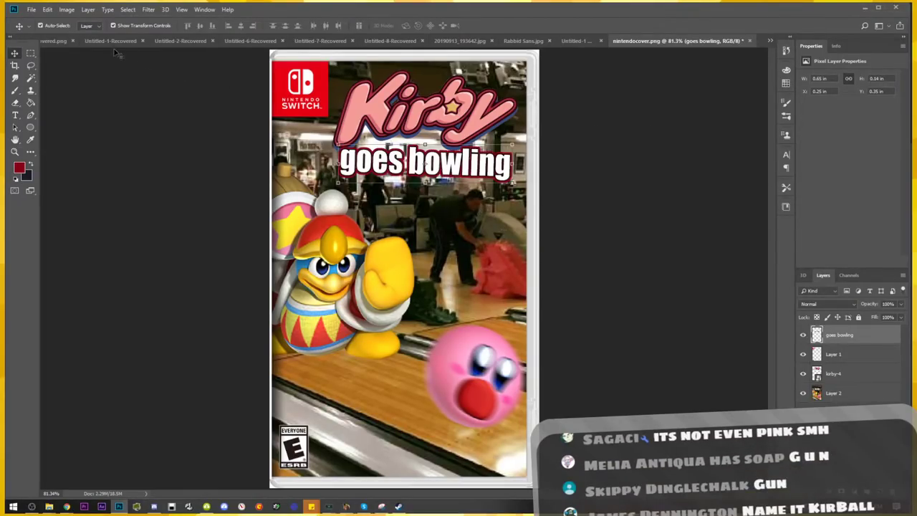
Stroke the title with a 2 px #000000 black outline
click(48, 9)
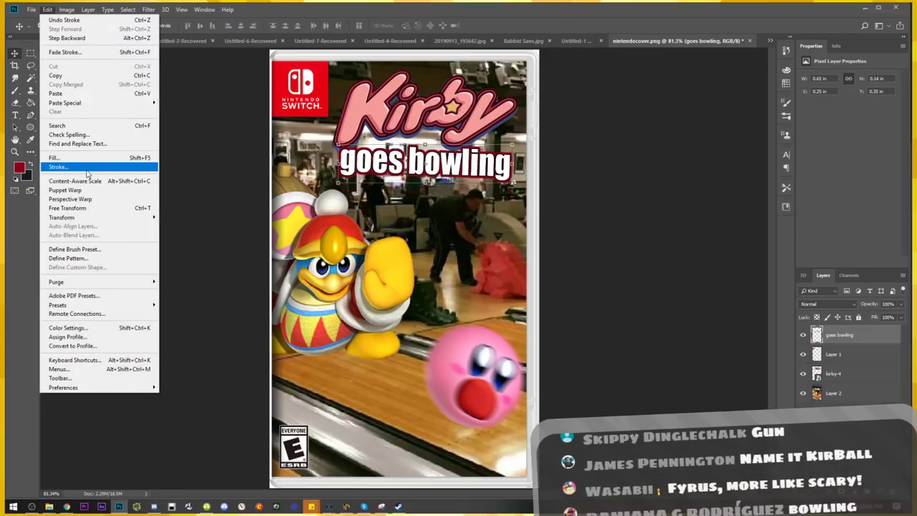
click(81, 167)
text(2)
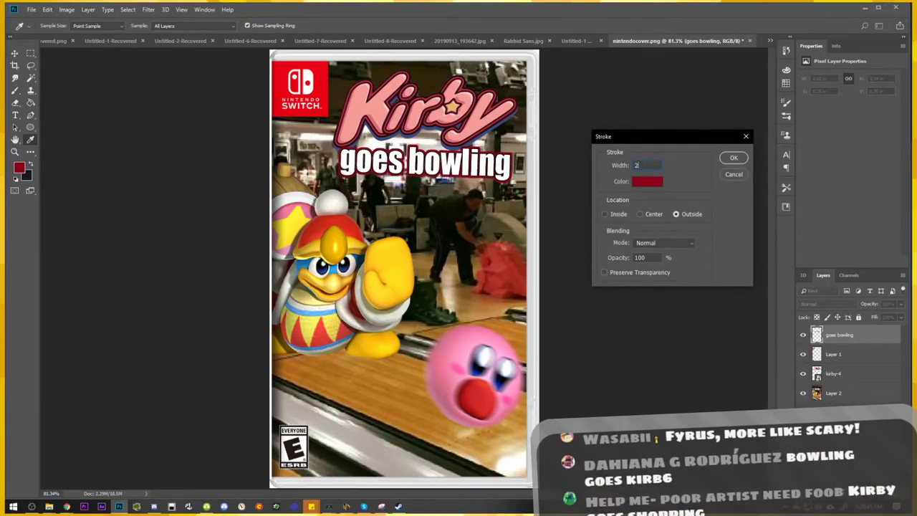
click(647, 181)
text(000000)
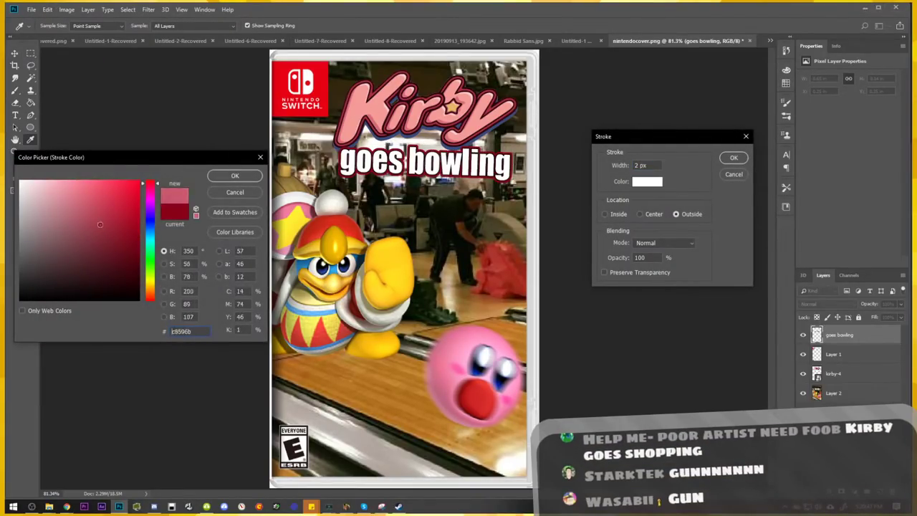
key(Return)
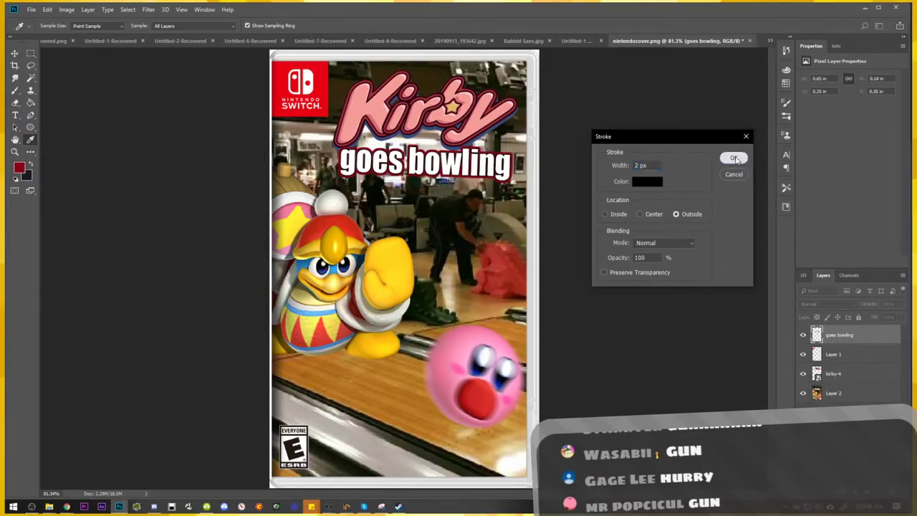
click(734, 158)
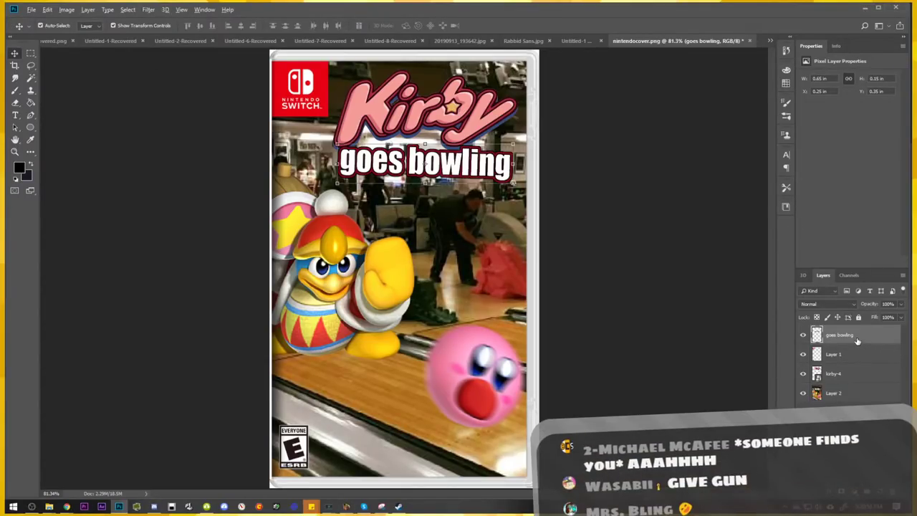
Duplicate the 'goes bowling' layer, offset the original slightly, and select its lettering
drag(858, 336, 859, 344)
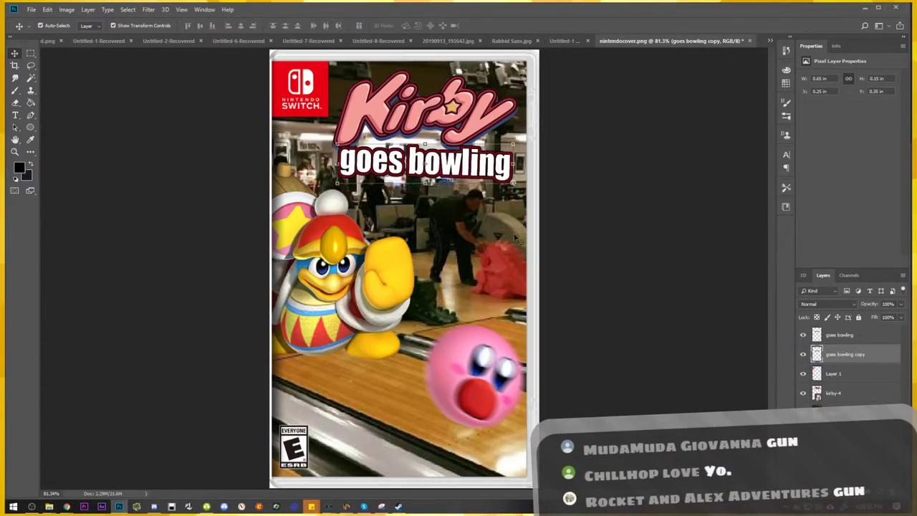
click(503, 180)
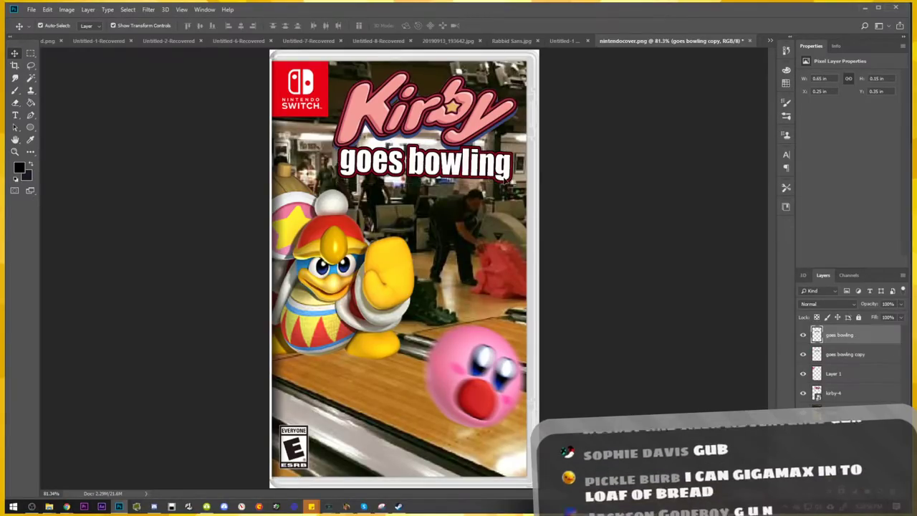
drag(504, 179, 506, 184)
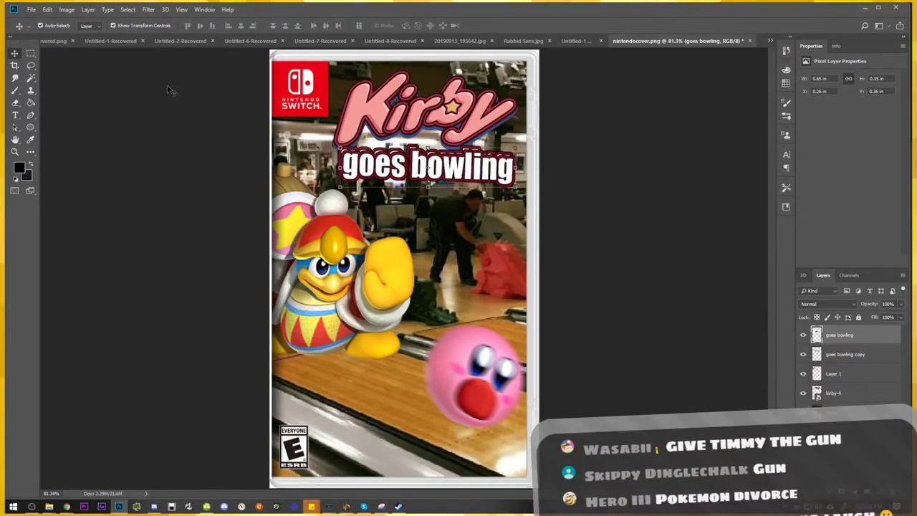
click(31, 77)
click(379, 189)
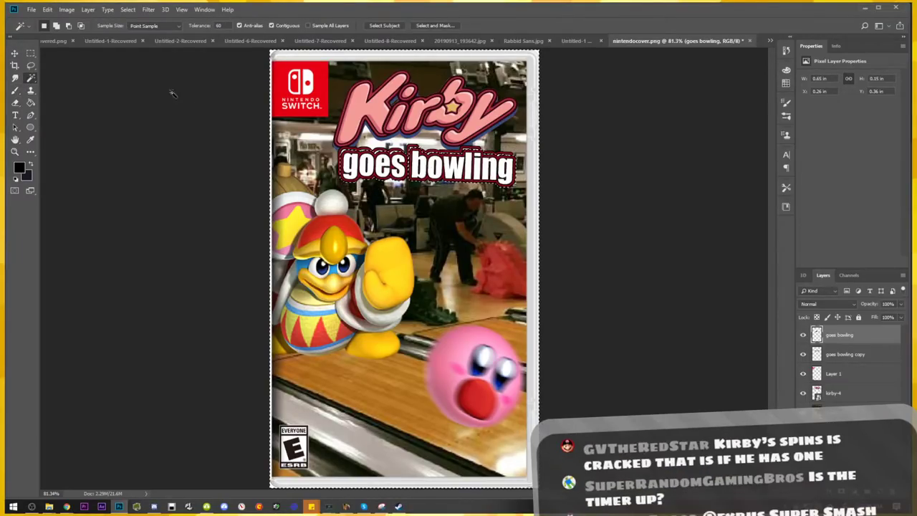
click(128, 10)
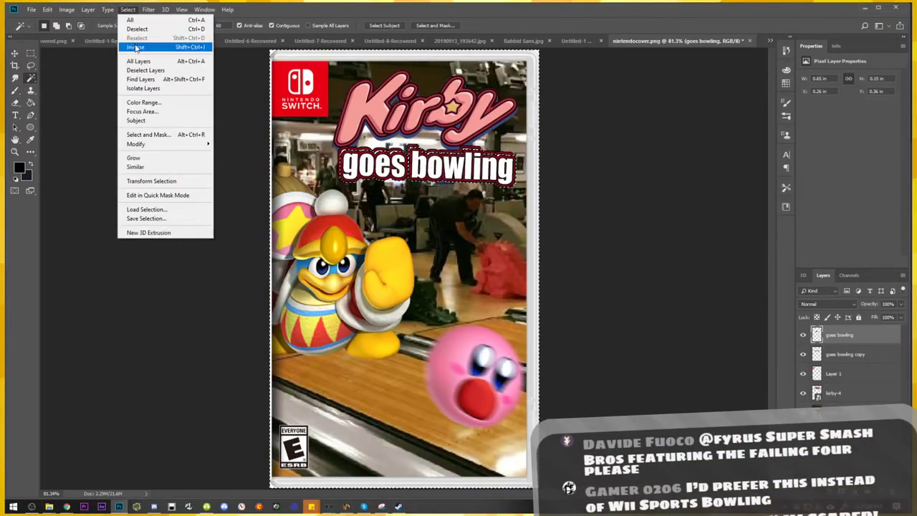
click(137, 28)
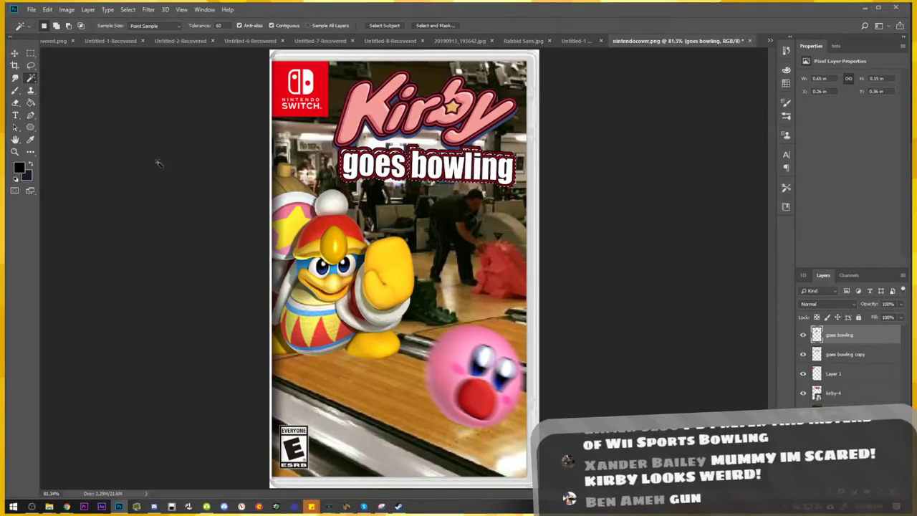
Fill the selected lettering with a sampled dark blue and deselect
click(31, 139)
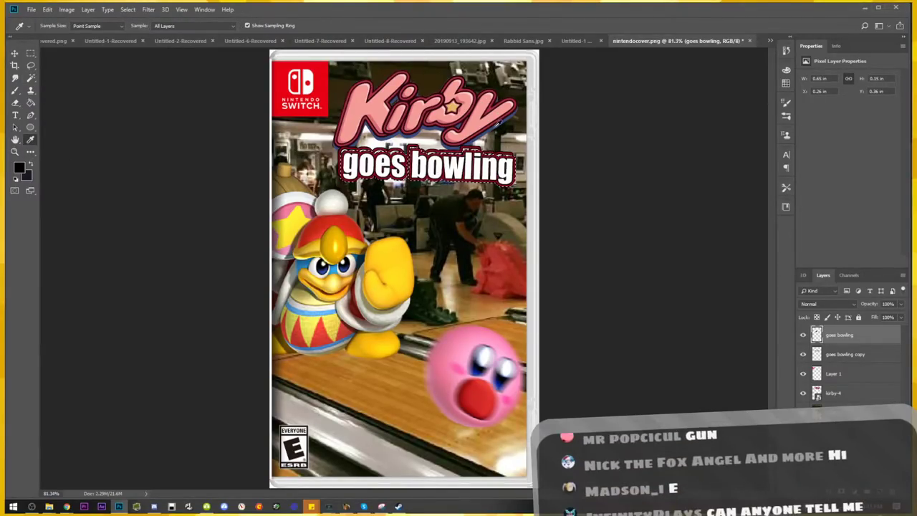
click(514, 172)
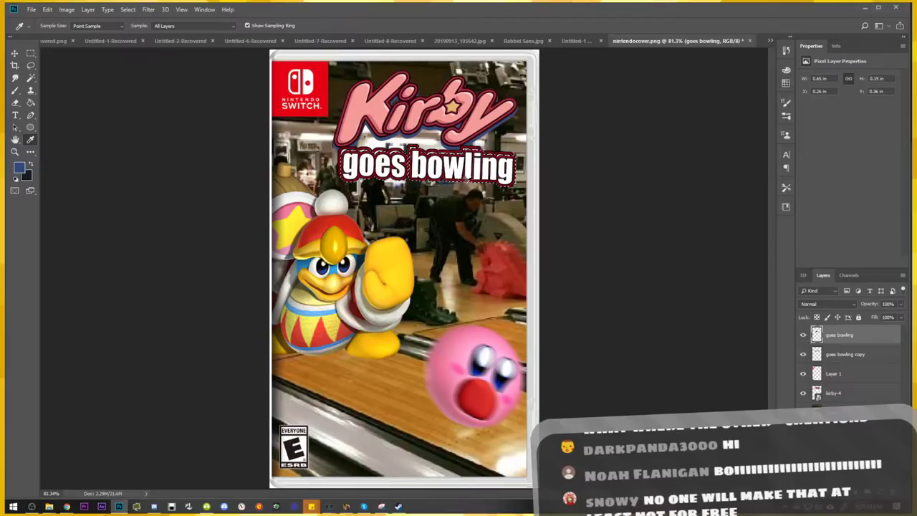
key(shift+BackSpace)
click(484, 147)
click(452, 157)
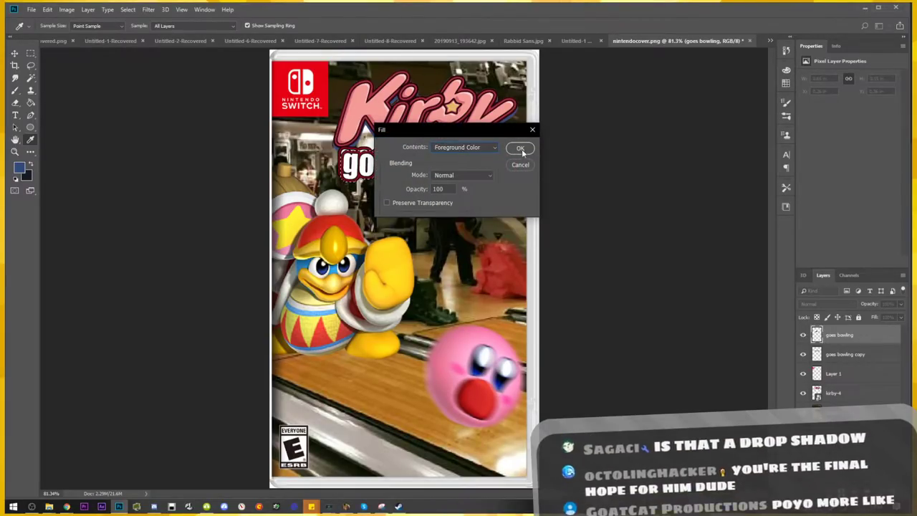
click(520, 148)
click(128, 10)
click(131, 29)
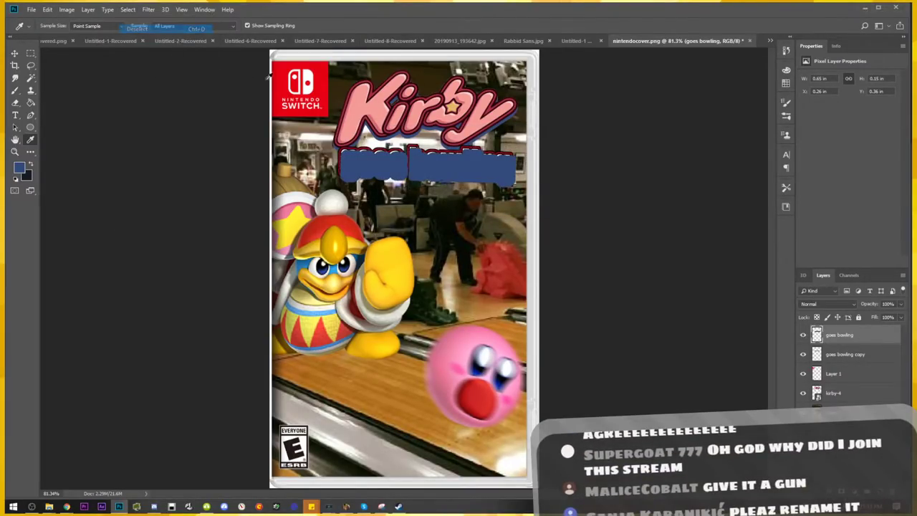
Stack the white 'goes bowling' copy above the blue shadow layer
key(v)
drag(857, 355, 816, 331)
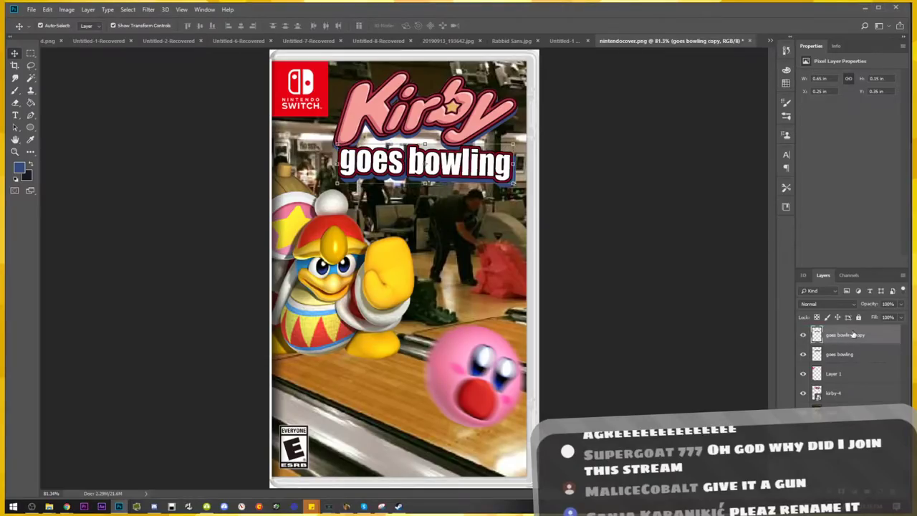
click(852, 354)
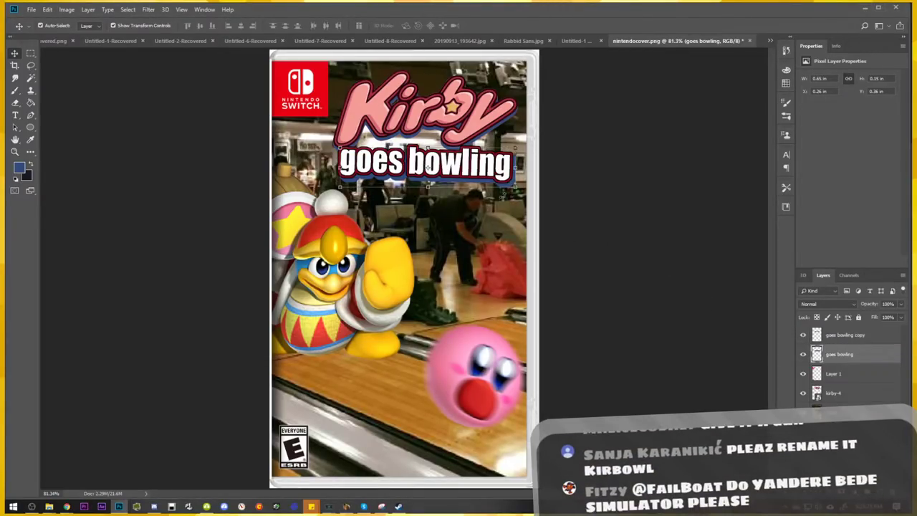
click(492, 189)
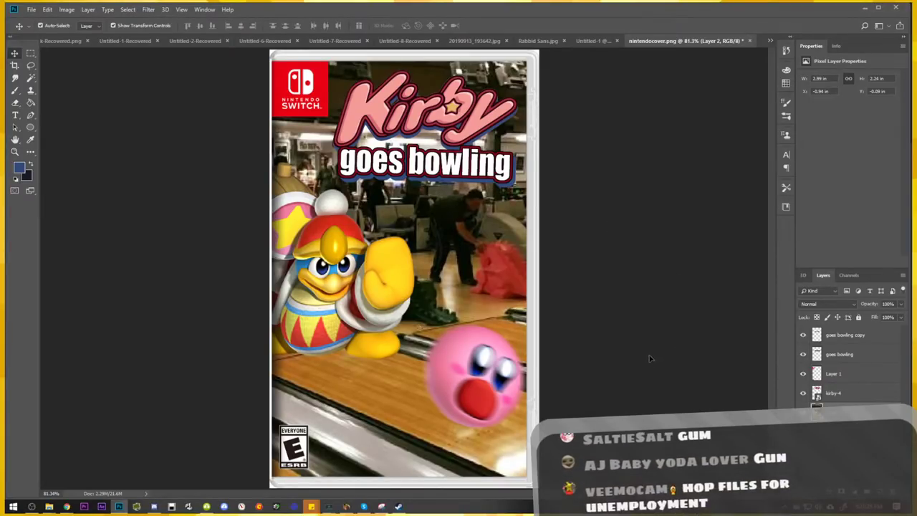
Add a new empty layer and move it lower in the layer stack
scroll(615, 330, down, 2)
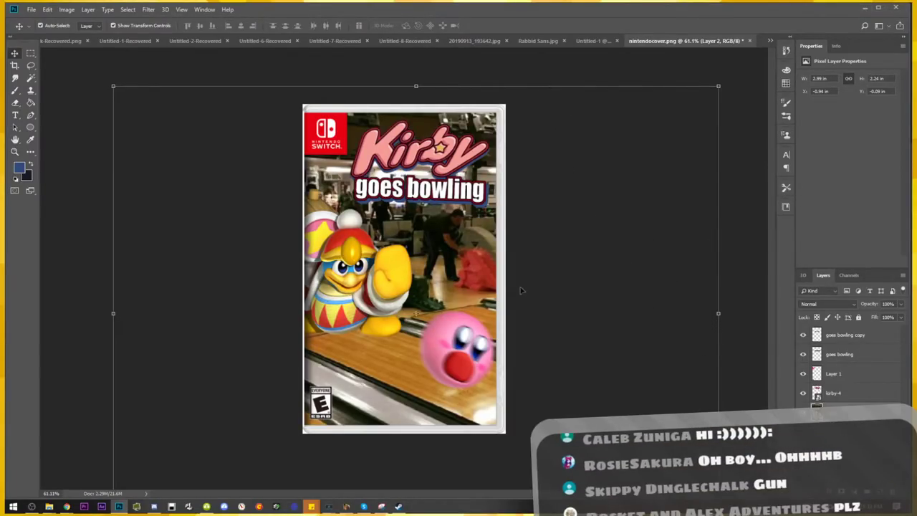
key(ctrl+shift+alt+n)
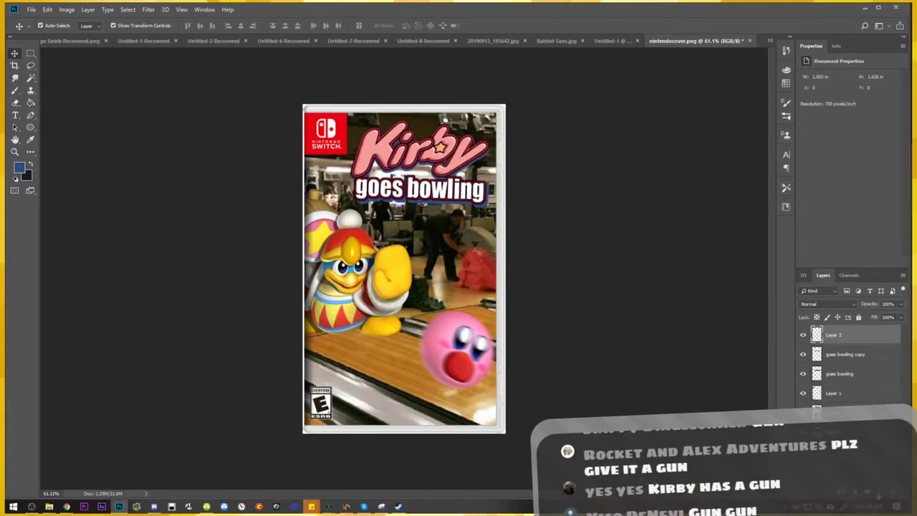
key(Delete)
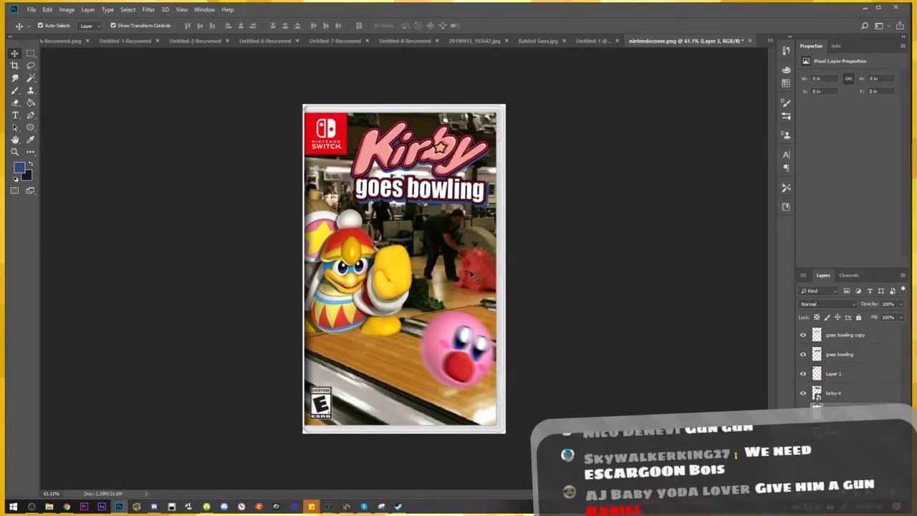
Paint faint white soft-brush strokes across the bowling-alley background beneath the 'goes bowling' title
click(15, 90)
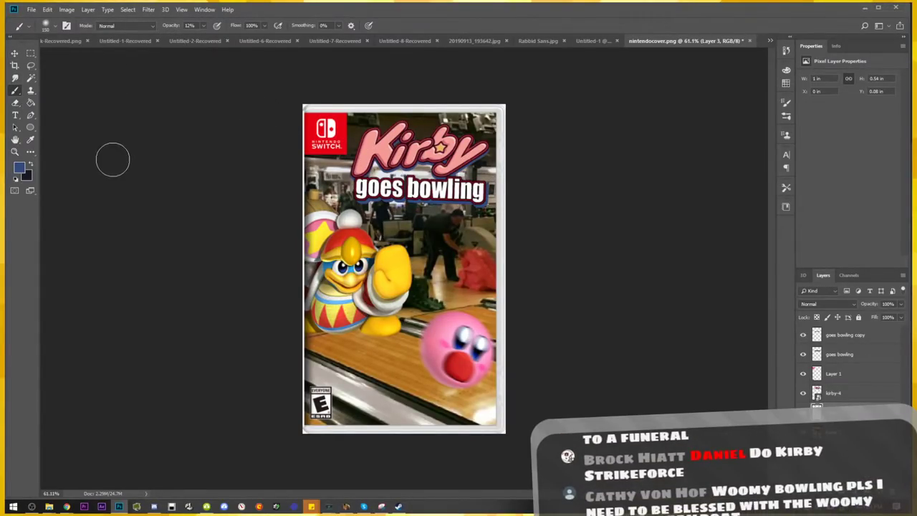
click(19, 167)
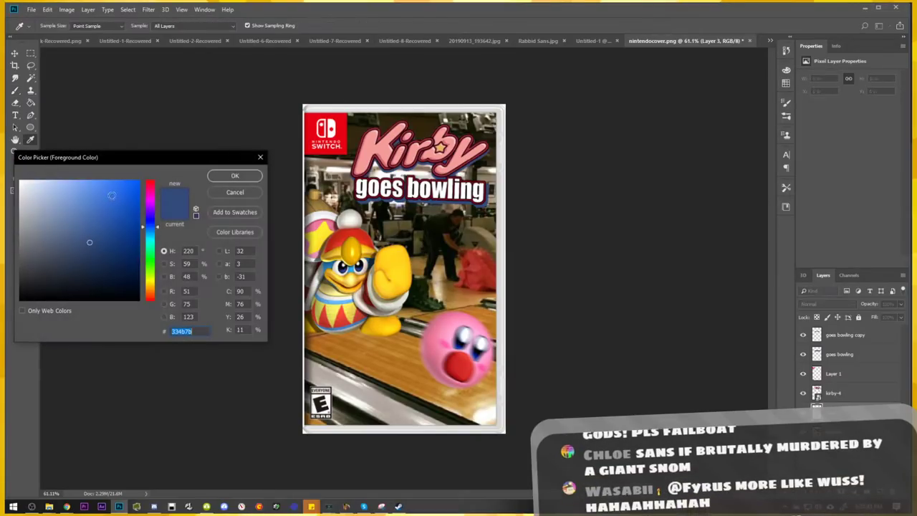
click(234, 176)
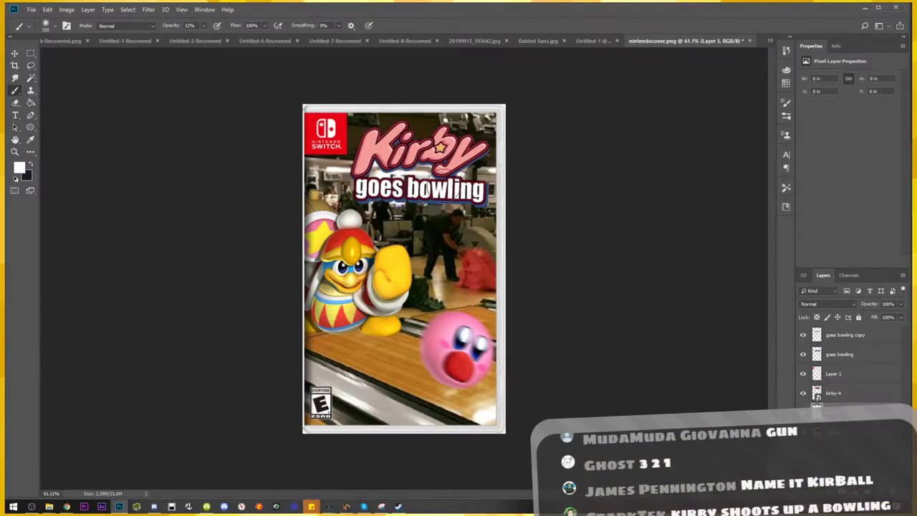
mouse_move(424, 188)
mouse_down()
mouse_move(440, 147)
mouse_move(430, 148)
mouse_up()
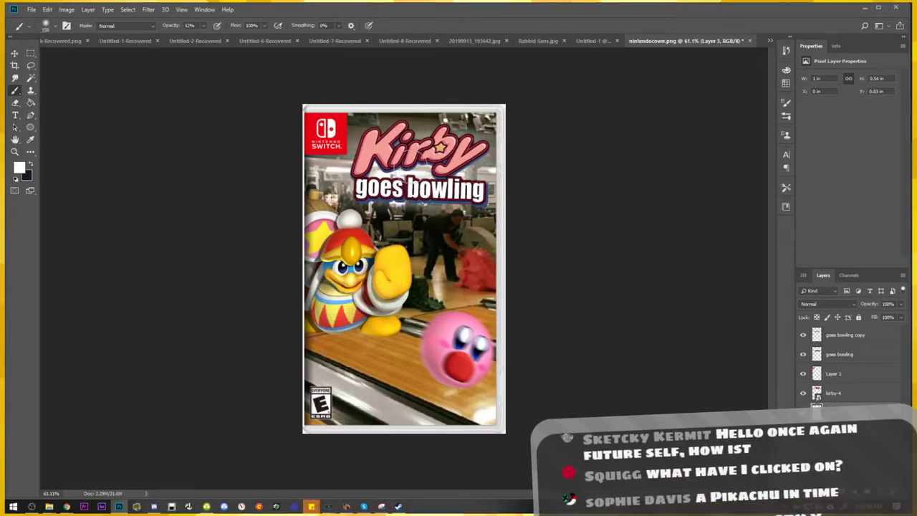
mouse_move(401, 176)
mouse_down()
mouse_move(458, 187)
mouse_move(494, 115)
mouse_up()
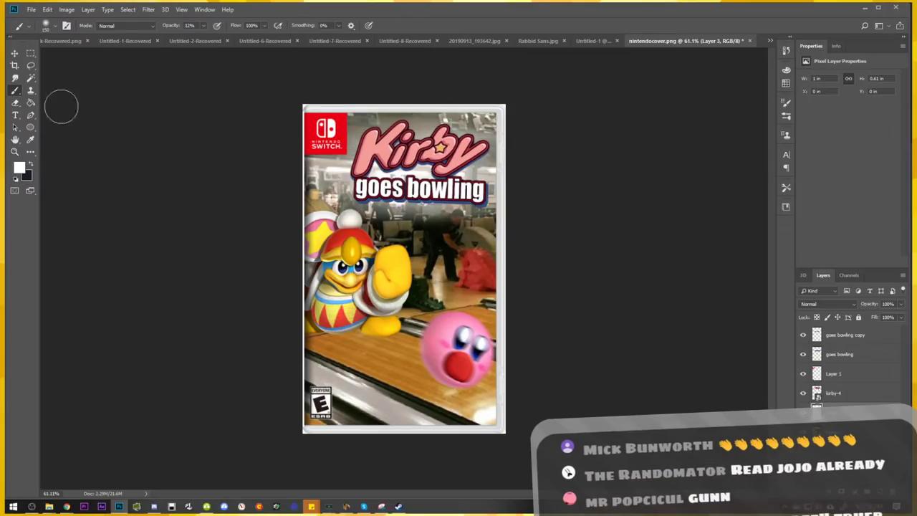
drag(289, 204, 785, 216)
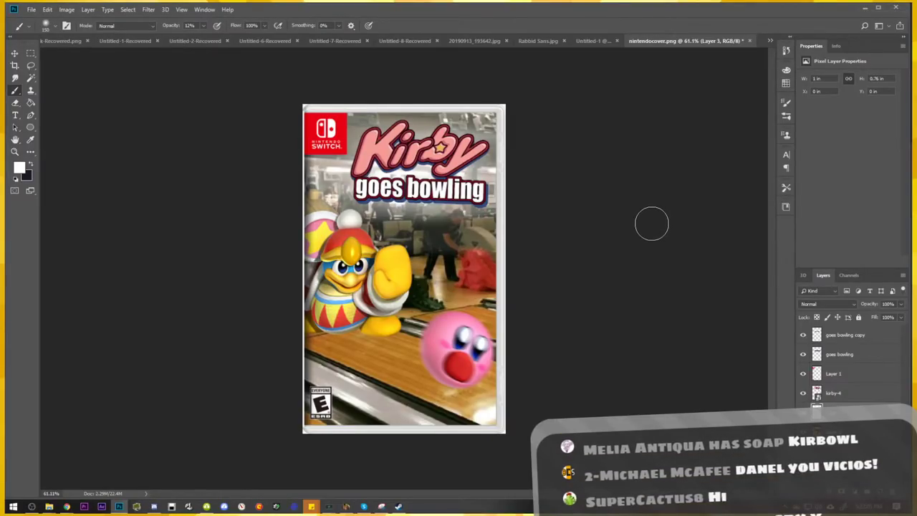
Quick-export the cover as a PNG with Layer 2 active, then switch to Discord
key(v)
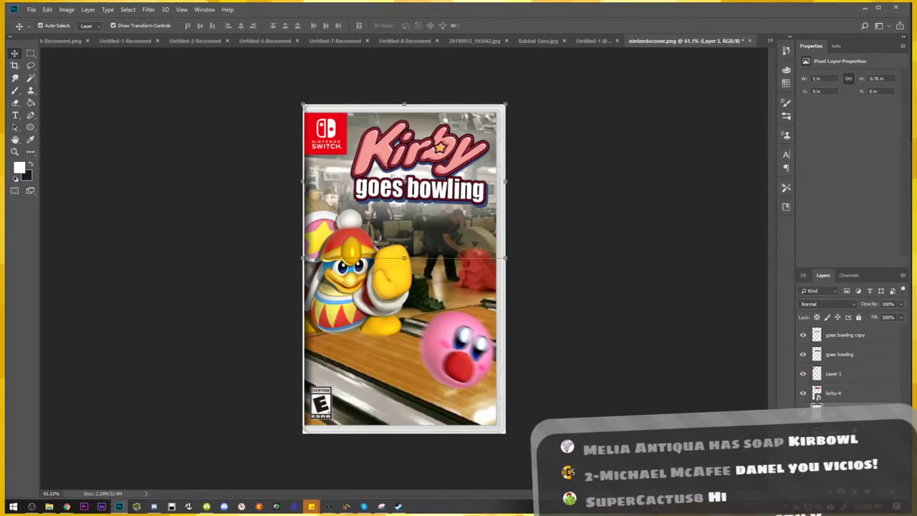
key(alt+bracketleft)
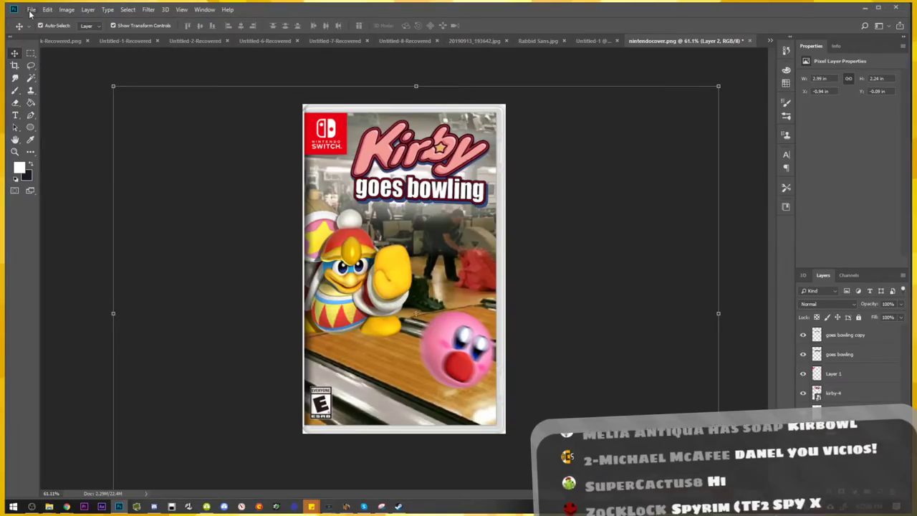
click(31, 10)
mouse_move(57, 146)
click(185, 140)
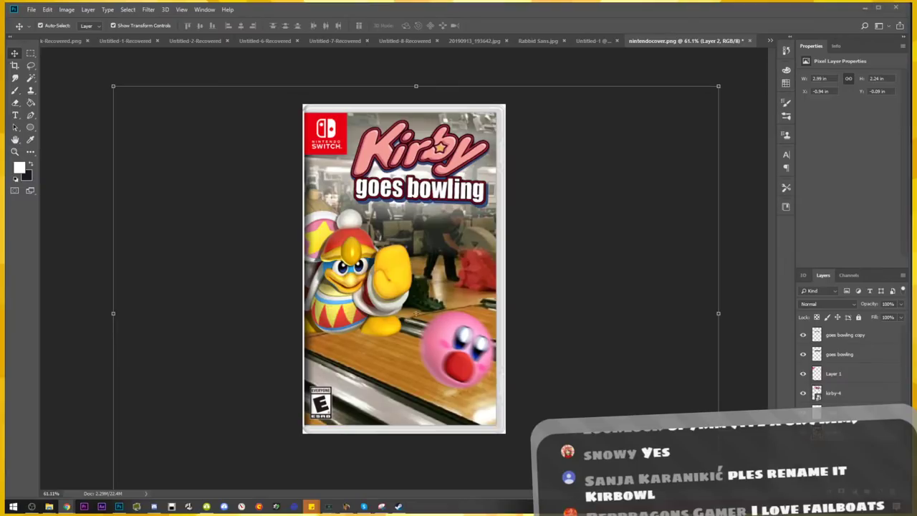
key(alt+Tab)
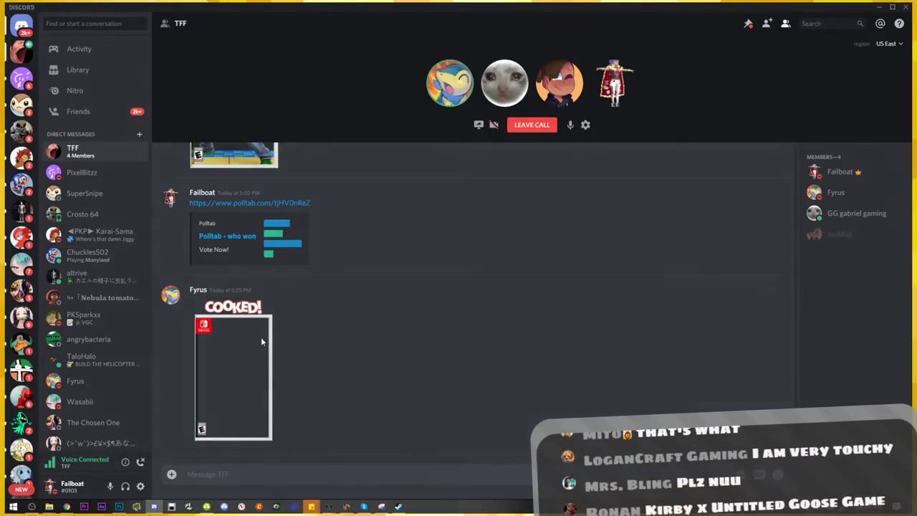
Preview the COOKED cover briefly, then enlarge the Splatoon 2 cover
click(261, 336)
click(585, 324)
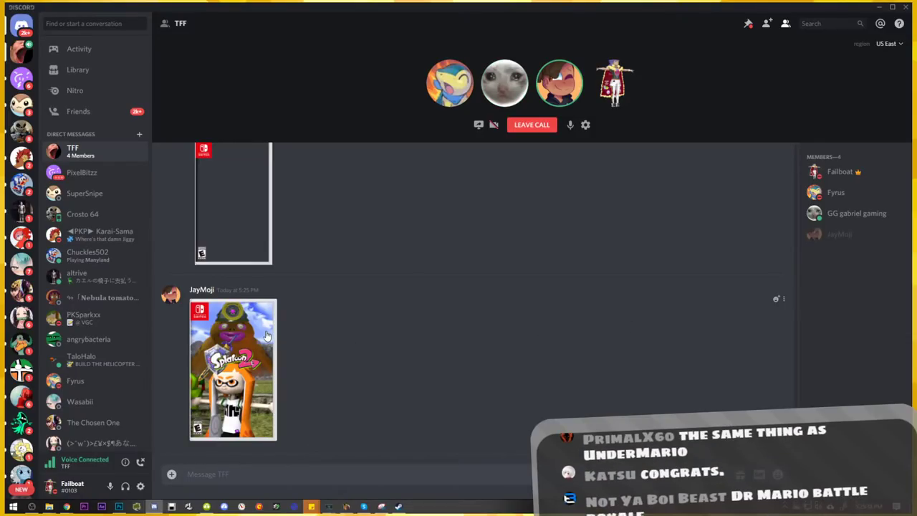
click(232, 369)
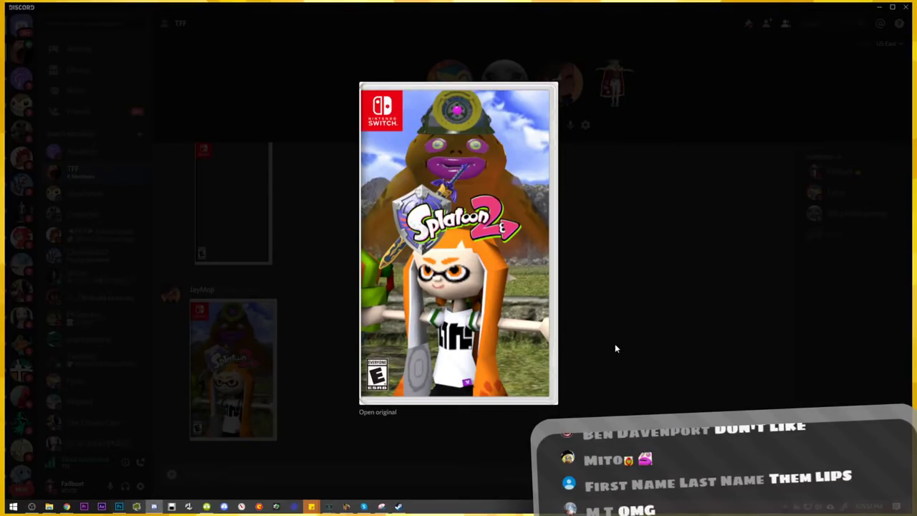
Close the Splatoon 2 viewer, reopen it for another look, then close it again
click(614, 343)
click(265, 334)
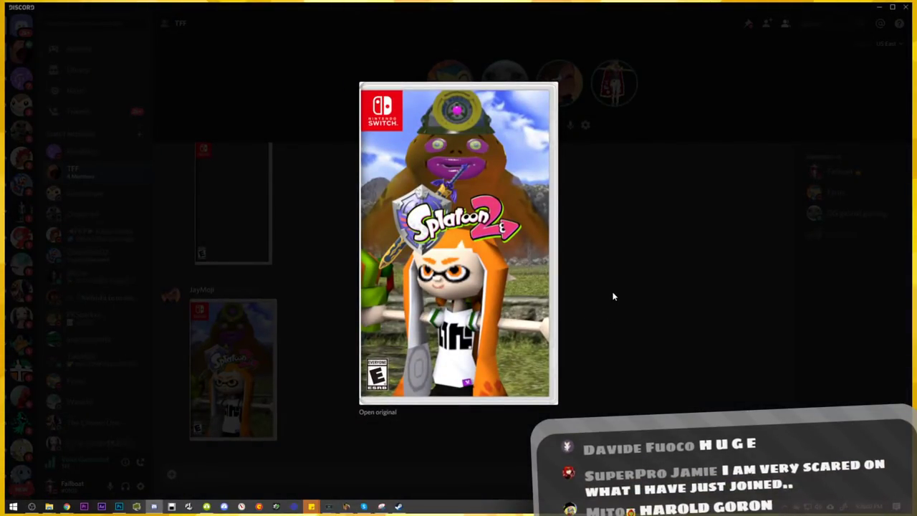
click(615, 213)
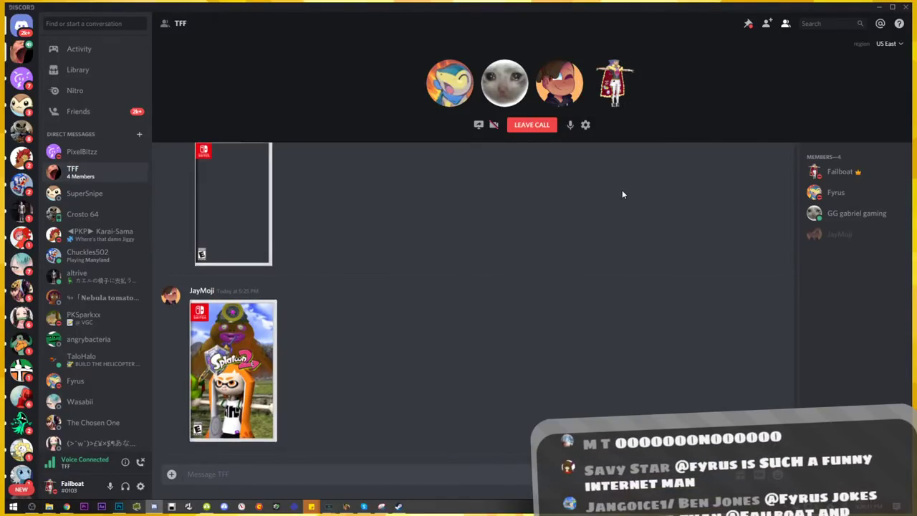
Scroll the chat to the Untitled SANS Game cover, view it enlarged, then close it
scroll(622, 189, up, 3)
scroll(620, 211, up, 1)
scroll(619, 209, up, 1)
scroll(619, 209, down, 2)
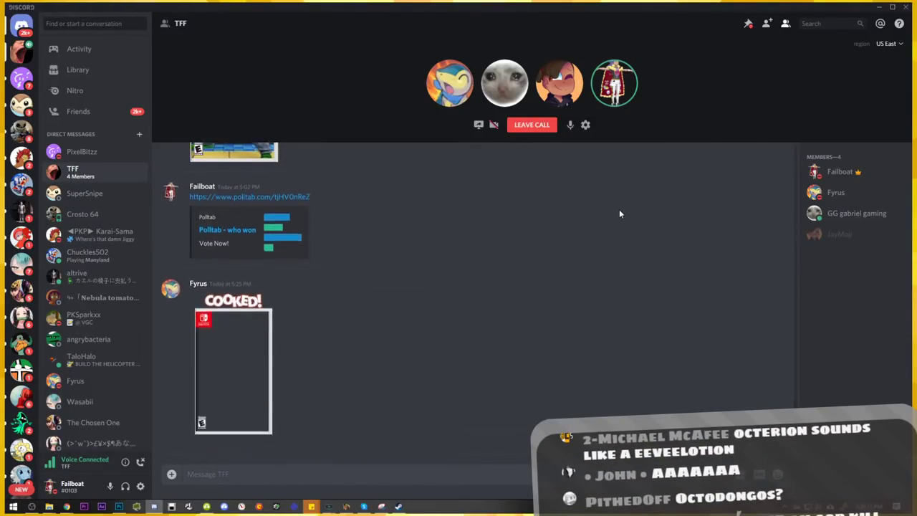
scroll(616, 207, down, 2)
scroll(616, 205, down, 1)
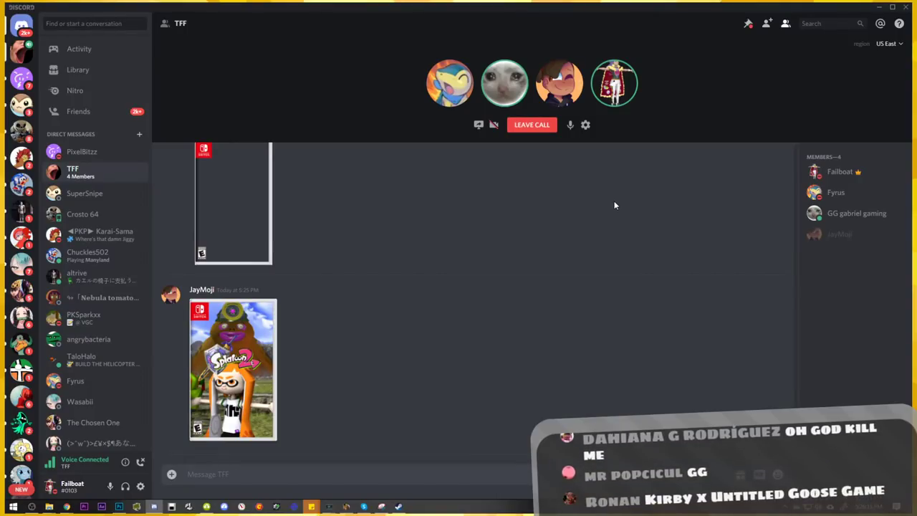
scroll(610, 200, up, 1)
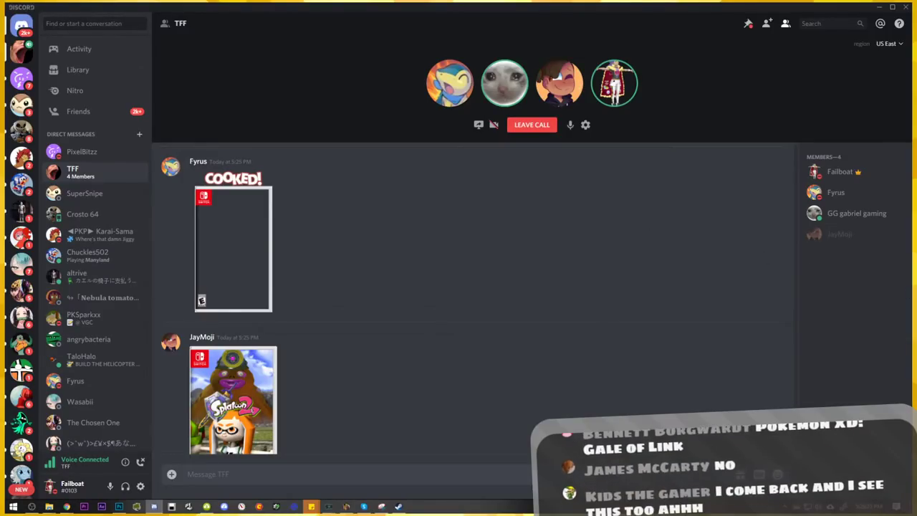
scroll(473, 301, down, 1)
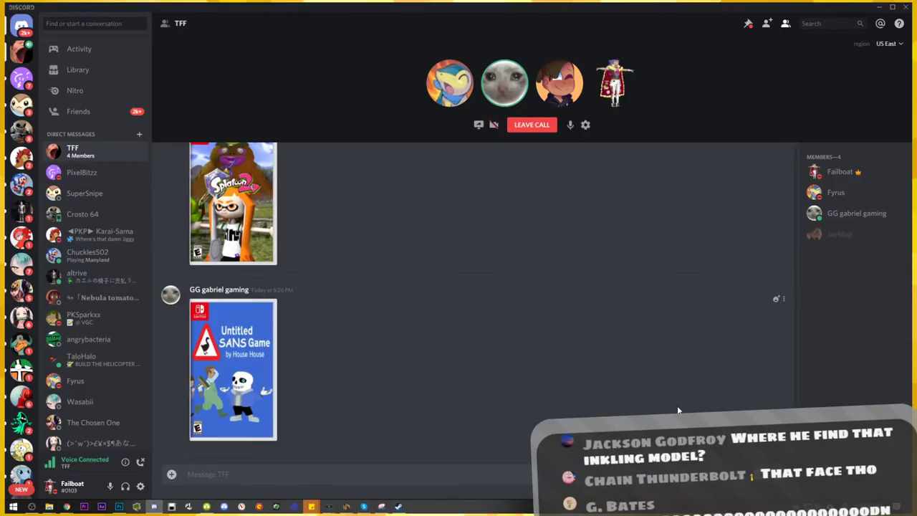
click(230, 315)
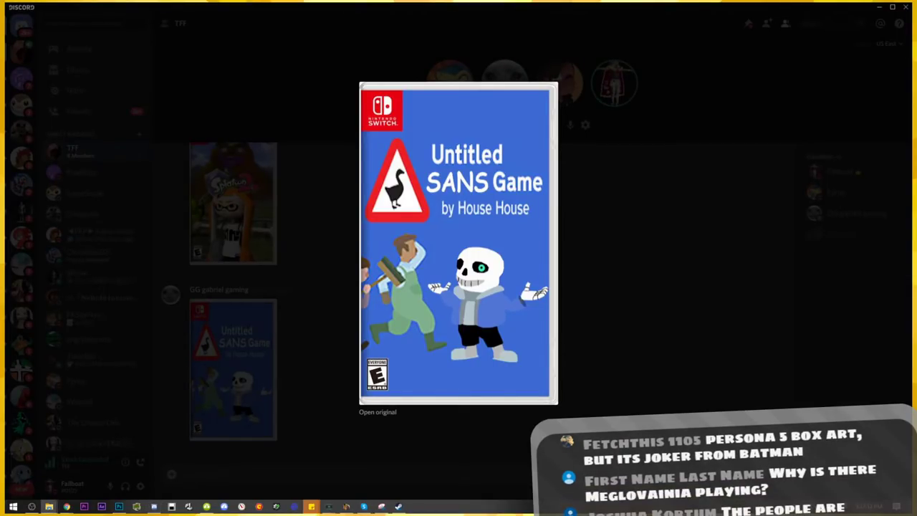
click(718, 271)
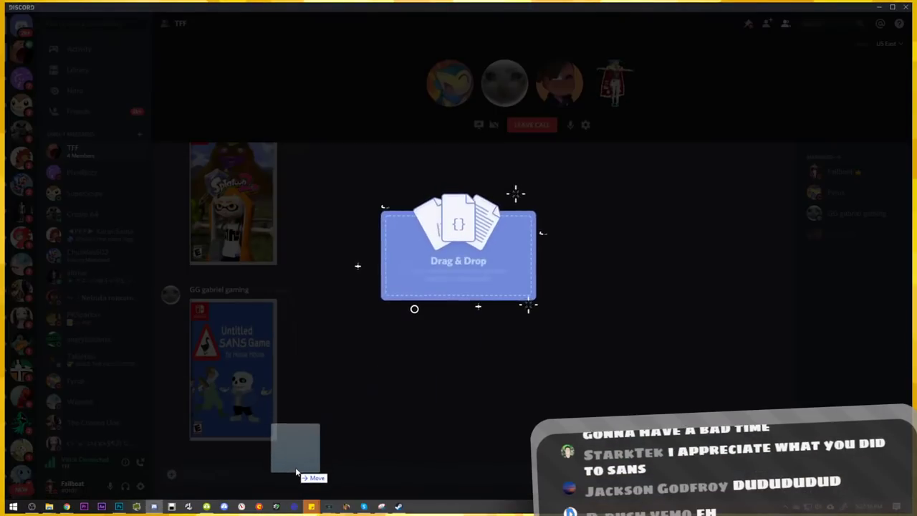
Upload Kirby goes bowling.png to the chat, then view it and another member's newest image
drag(713, 295, 325, 454)
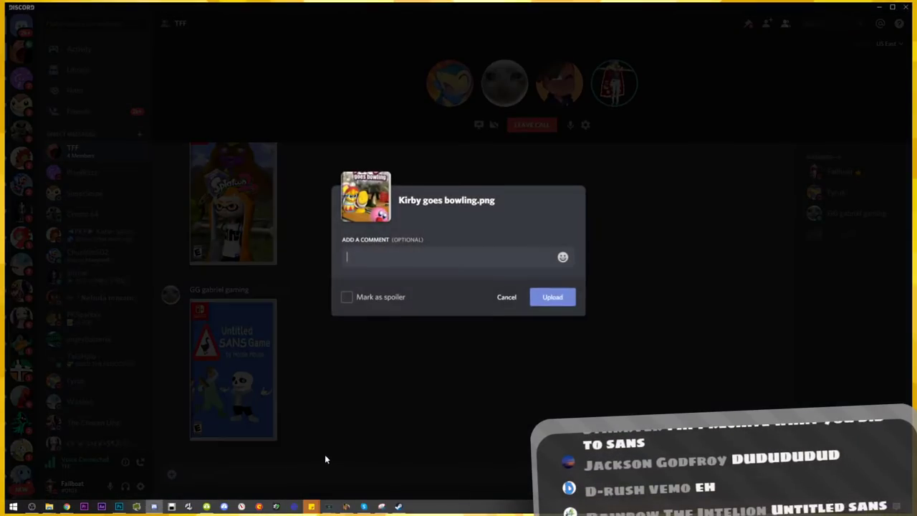
key(Return)
click(251, 355)
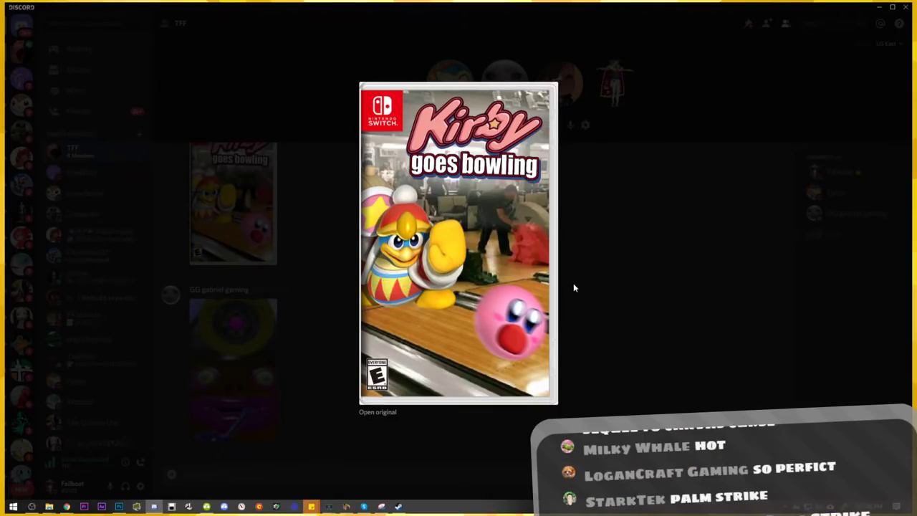
click(661, 327)
click(232, 362)
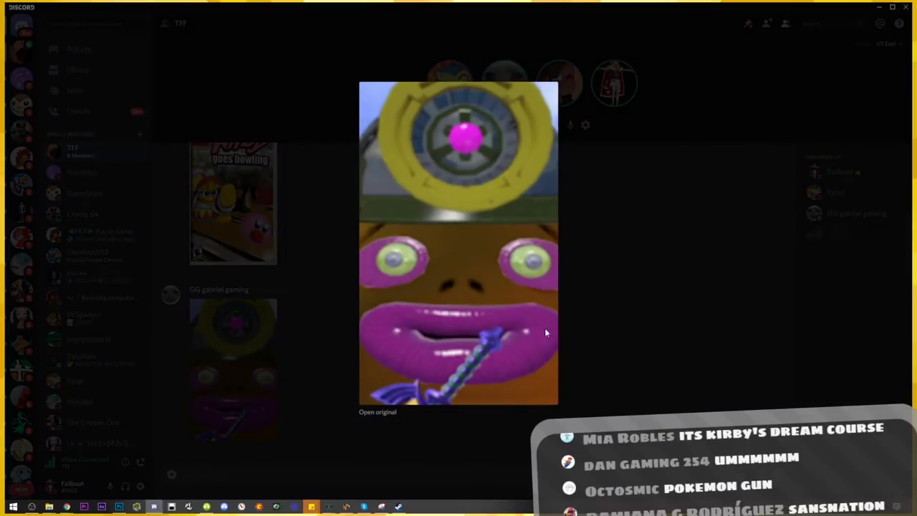
click(622, 334)
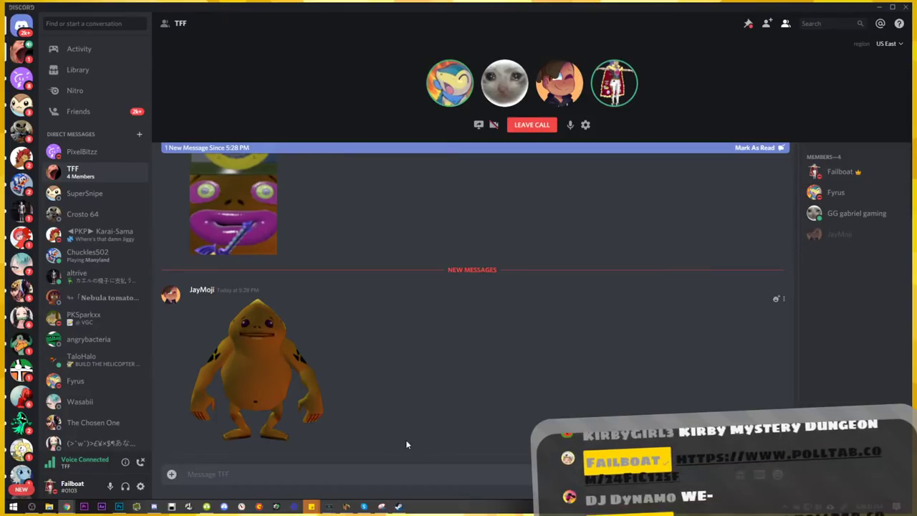
Post the Polltab 'win who' link three times and bring the results window alongside
click(362, 471)
text(https://www.polltab.com/24FiC125f)
key(Return)
text(https://www.polltab.com/24FiC125f)
key(Return)
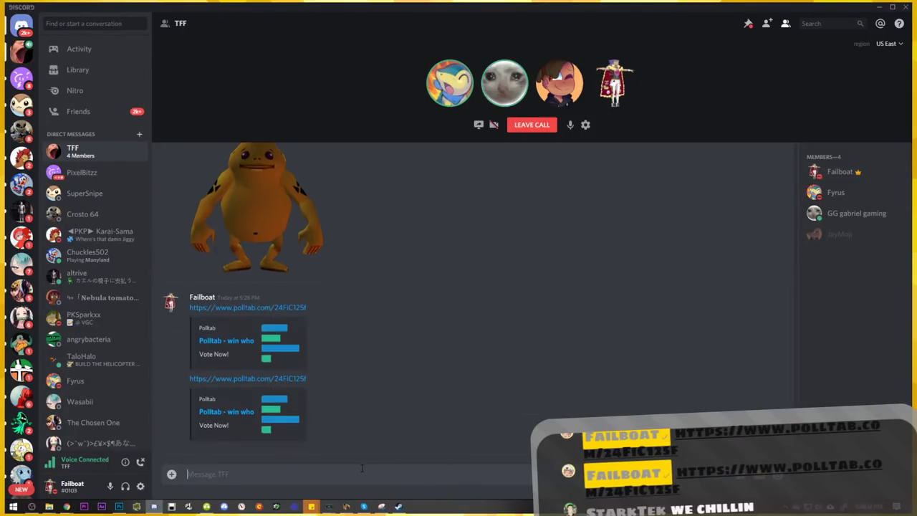
text(https://www.polltab.com/24FiC125f)
key(Return)
key(ctrl+v)
text(https://www.polltab.com/24FiC125f)
key(Return)
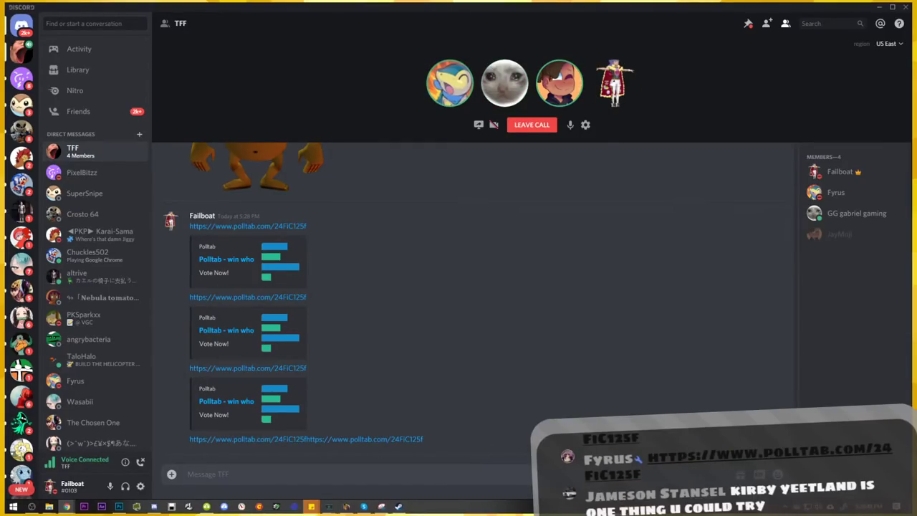
mouse_move(916, 65)
mouse_down()
mouse_move(536, 33)
mouse_move(551, 19)
mouse_up()
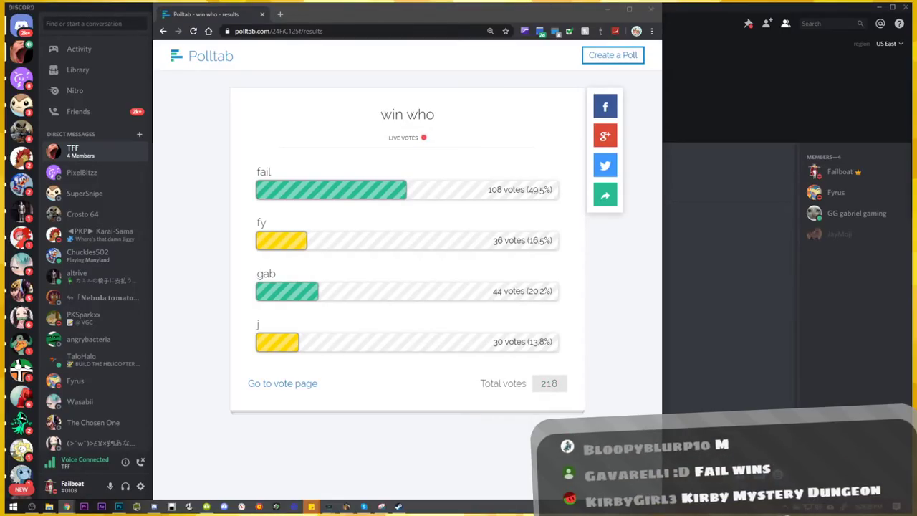
Bring the Discord chat back to the front after checking the poll results
click(696, 292)
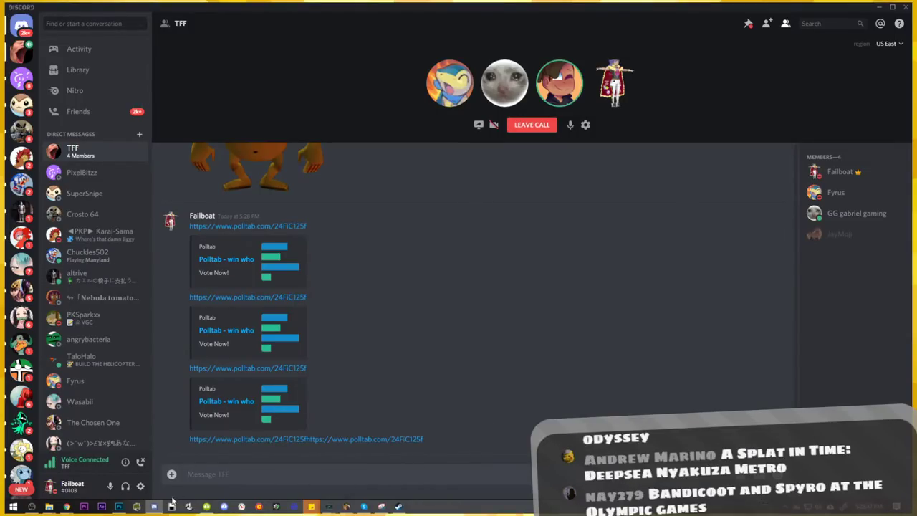
Return to the Kirby cover in Photoshop, clear the transform box, and glance at Discord
click(119, 506)
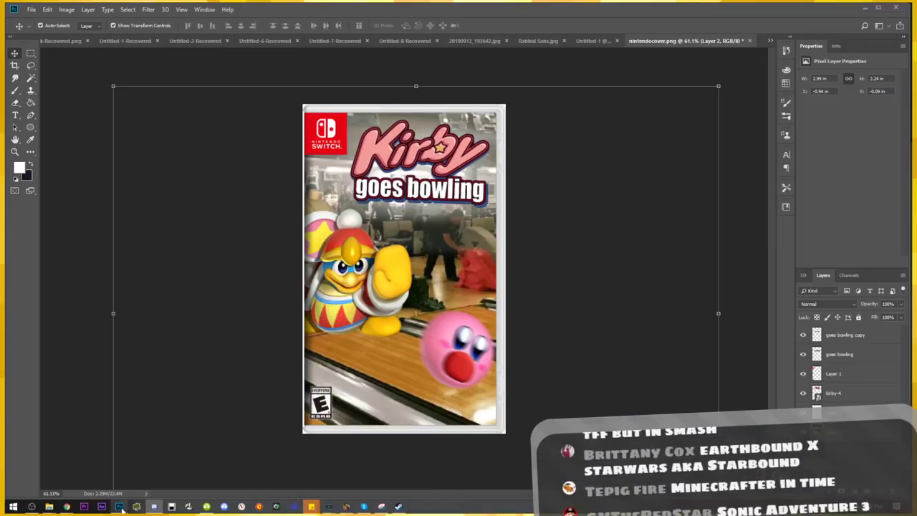
click(742, 144)
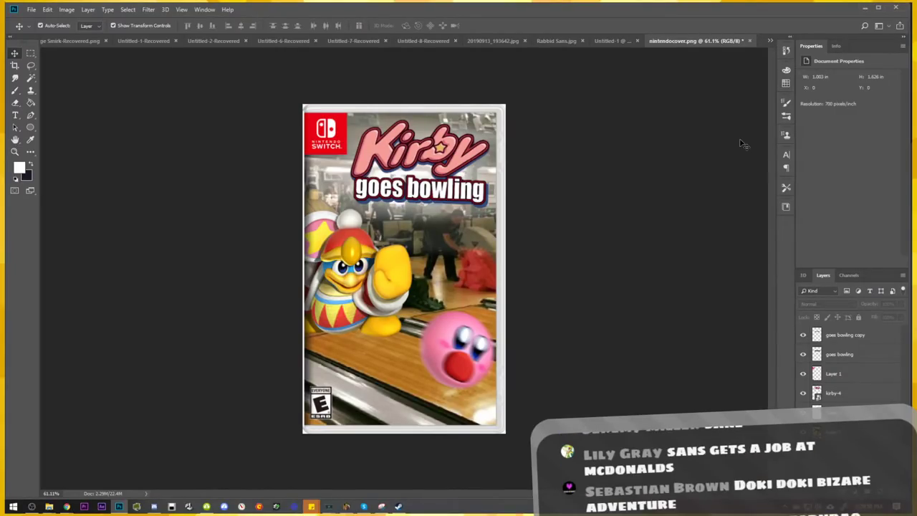
click(153, 506)
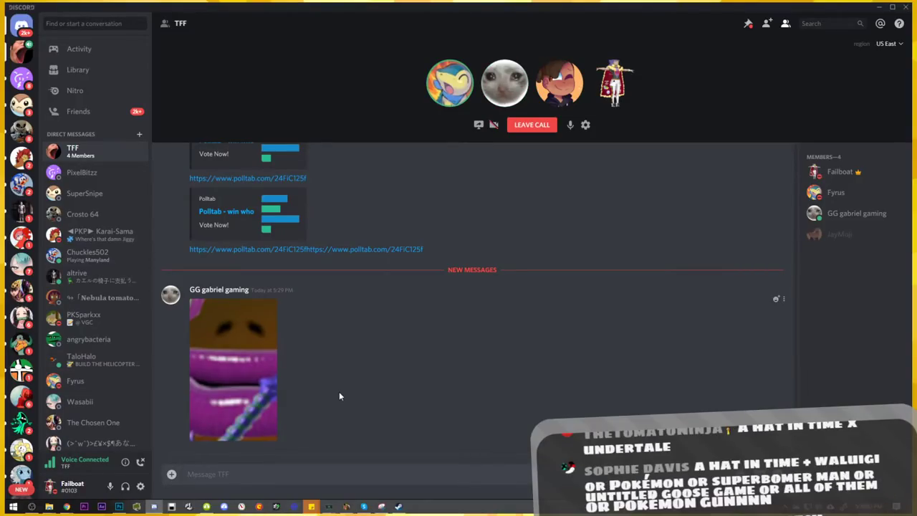
click(879, 7)
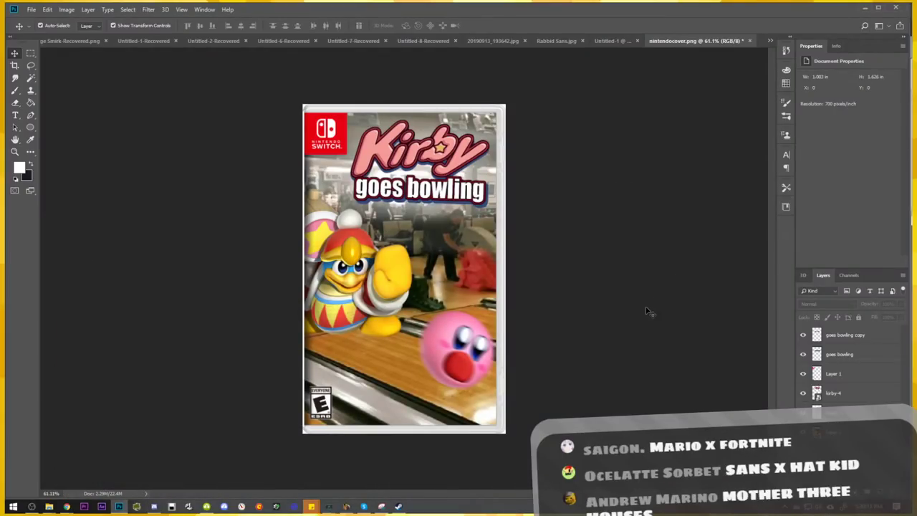
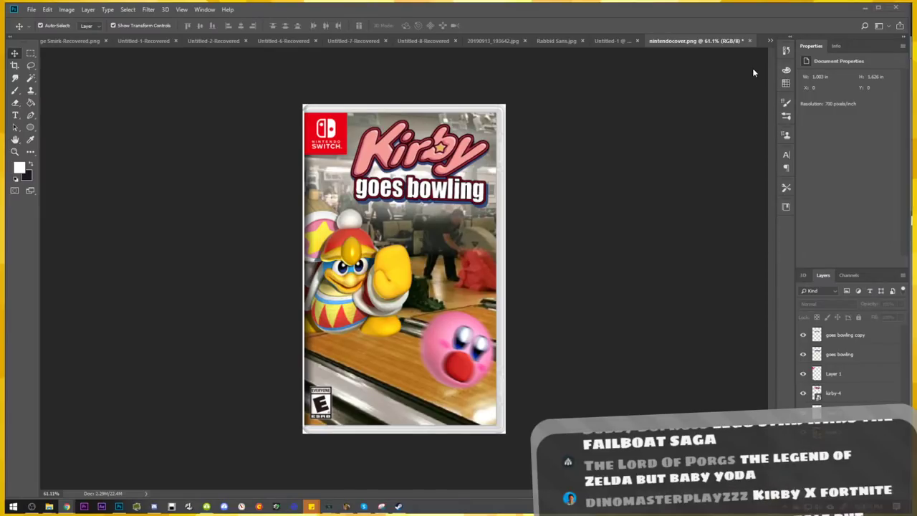
Close the Kirby goes bowling cover document, discarding its unsaved changes
click(748, 40)
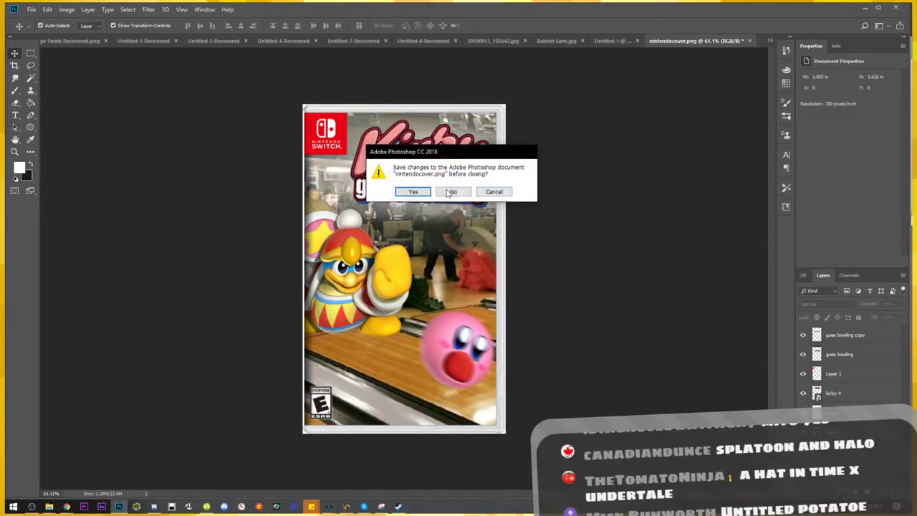
key(n)
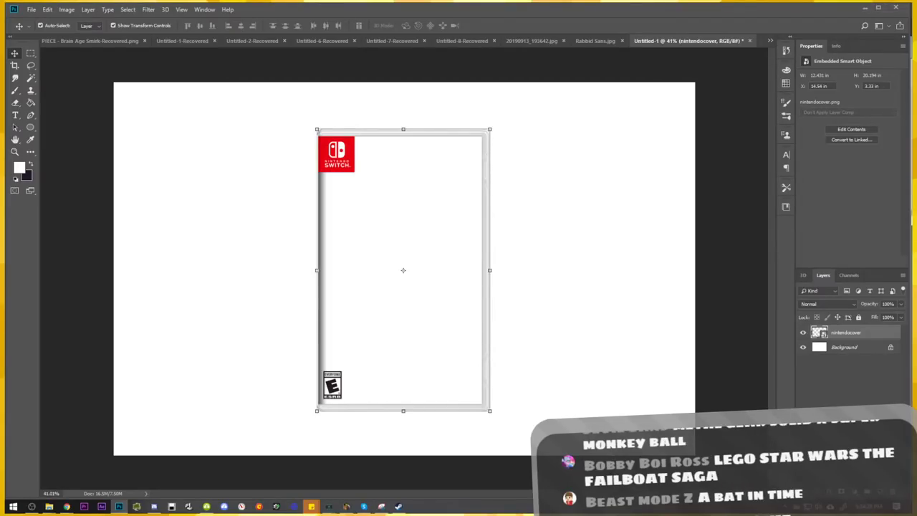
Hide Photoshop to the desktop with Win+D, then restore it to the blank Switch cover template
key(super+d)
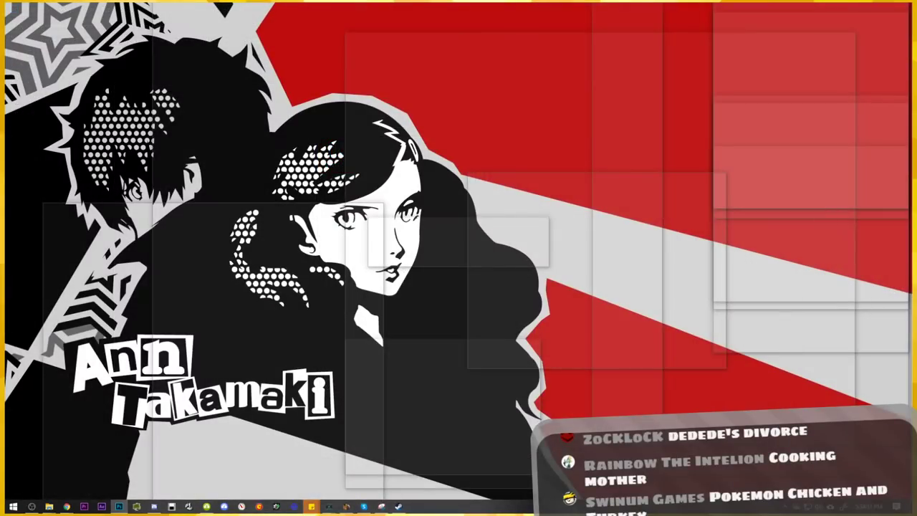
key(super+d)
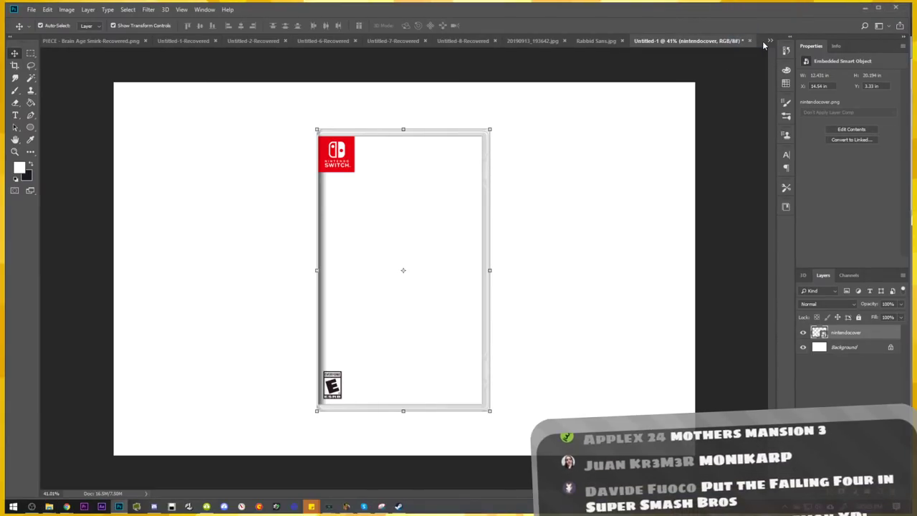
Switch to the nintendocover.png template and deselect Layer 1 on the empty canvas
key(ctrl+Tab)
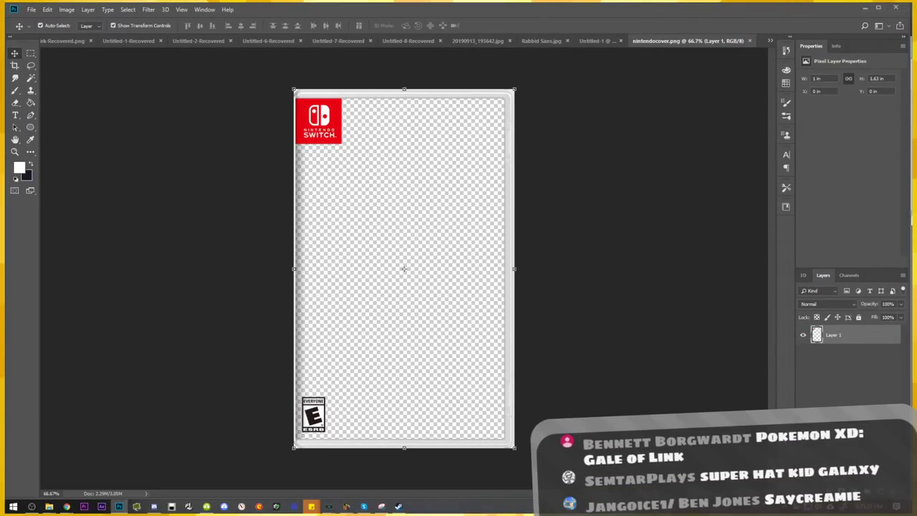
click(698, 274)
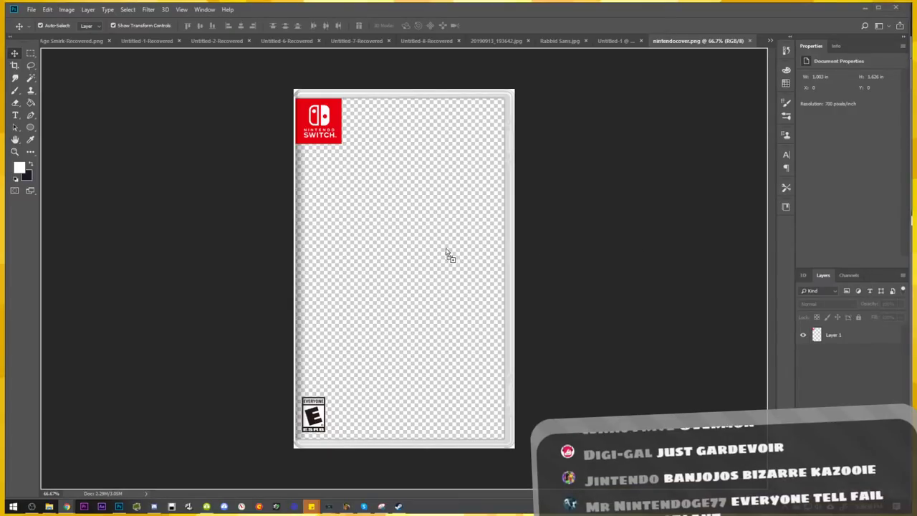
Place the Hinawa figure and the kitchen cooking photo onto the cover
drag(447, 254, 456, 251)
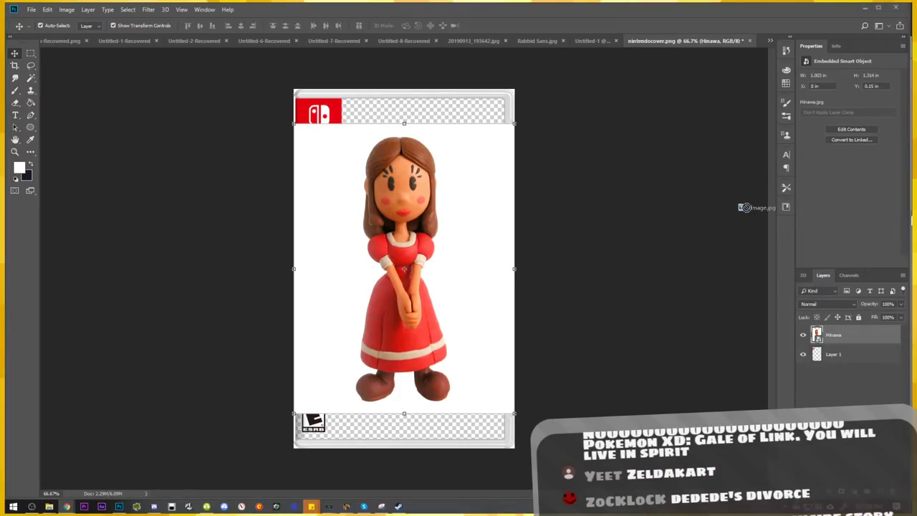
drag(741, 205, 542, 207)
key(Return)
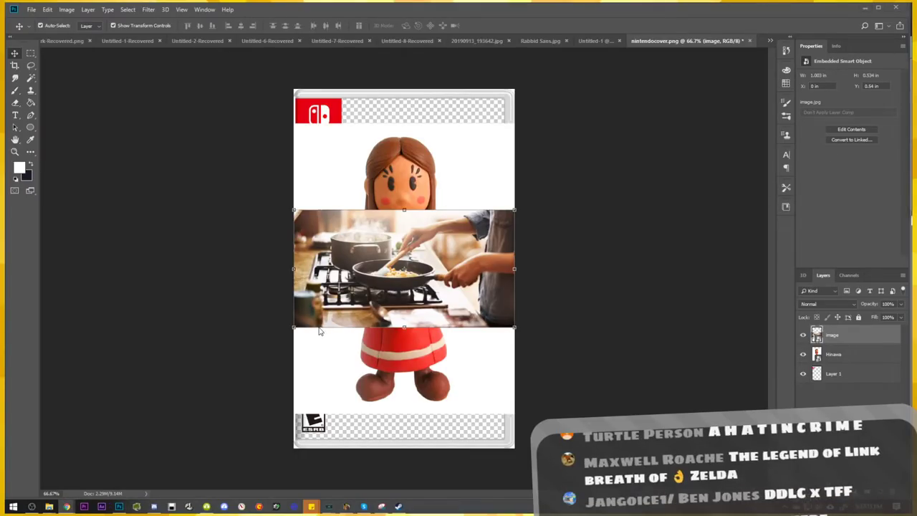
Enlarge the frying-pan photo until it fills the whole cover
drag(292, 327, 174, 421)
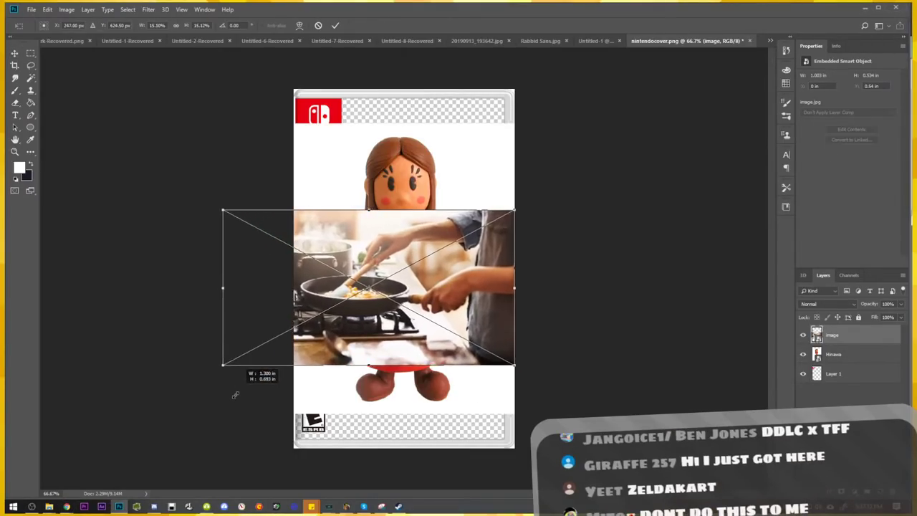
drag(398, 295, 455, 322)
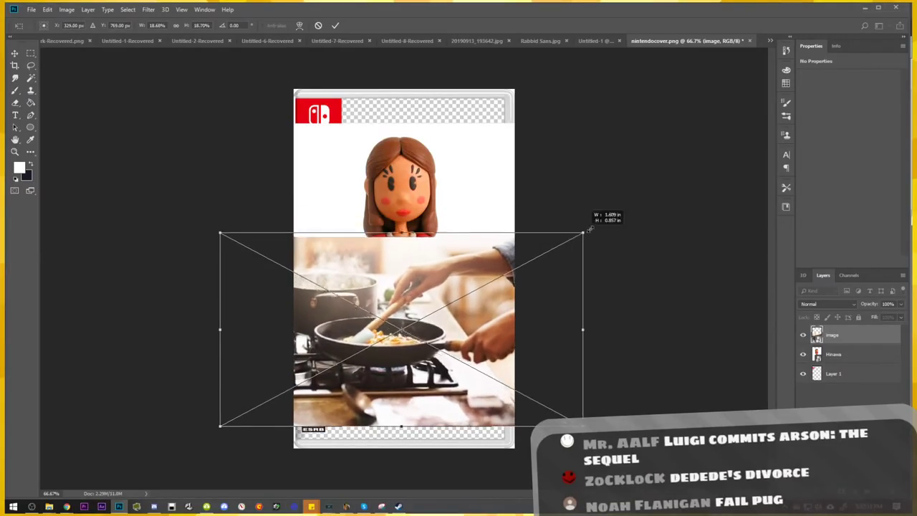
mouse_move(573, 240)
mouse_down()
mouse_move(697, 152)
mouse_move(746, 136)
mouse_up()
mouse_move(616, 245)
mouse_down()
mouse_move(519, 248)
mouse_move(526, 253)
mouse_up()
drag(668, 141, 752, 80)
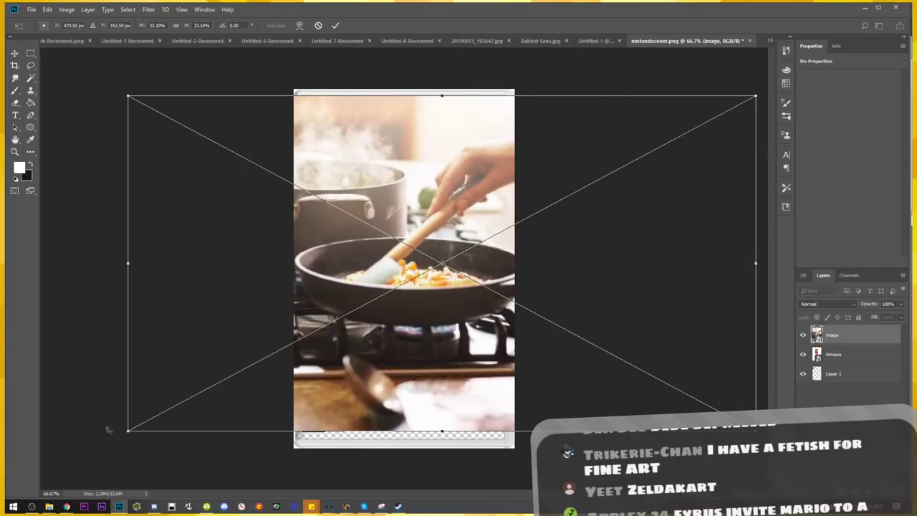
drag(129, 430, 117, 443)
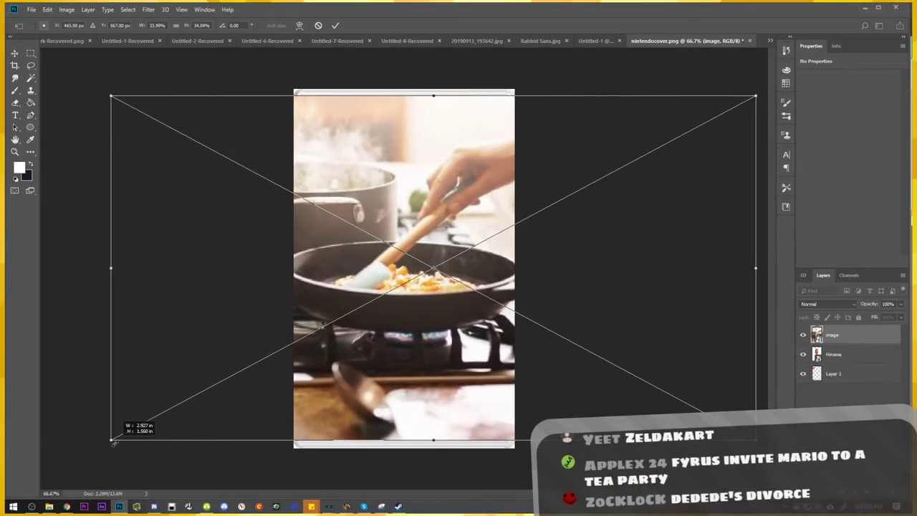
key(Return)
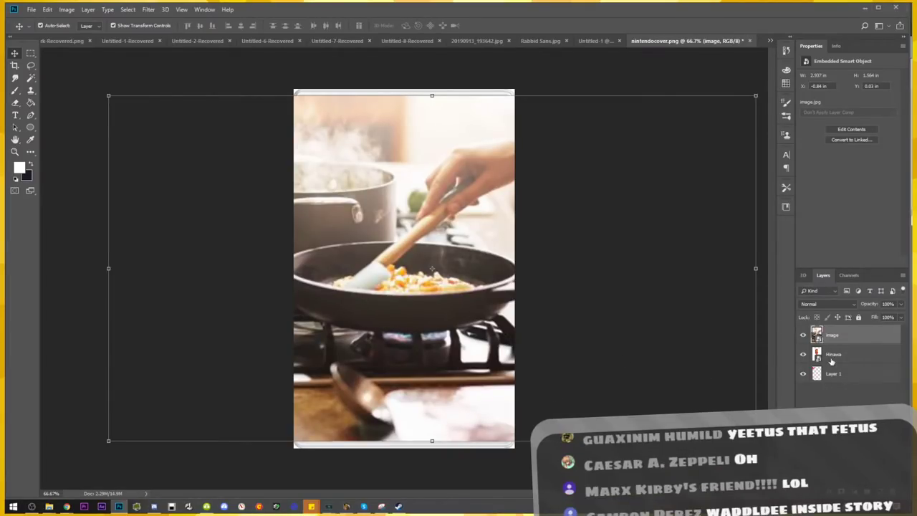
Move the Hinawa layer above the kitchen photo layer in the Layers panel
drag(832, 354, 836, 331)
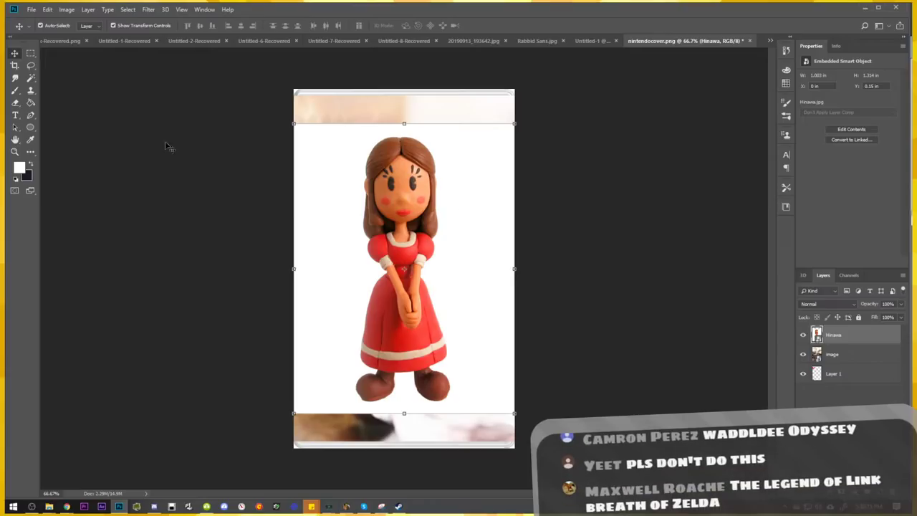
Magic-wand and delete Hinawa's white background after rasterizing her layer, then deselect
click(30, 81)
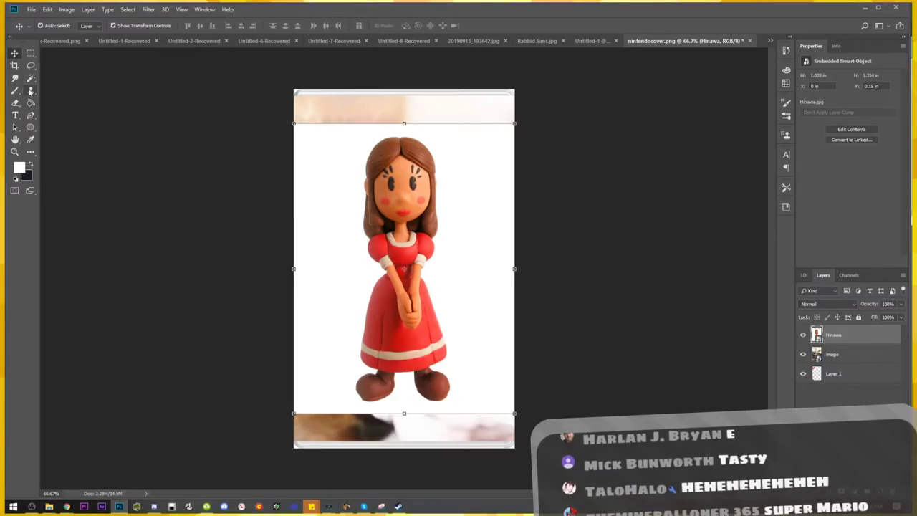
click(497, 182)
key(Delete)
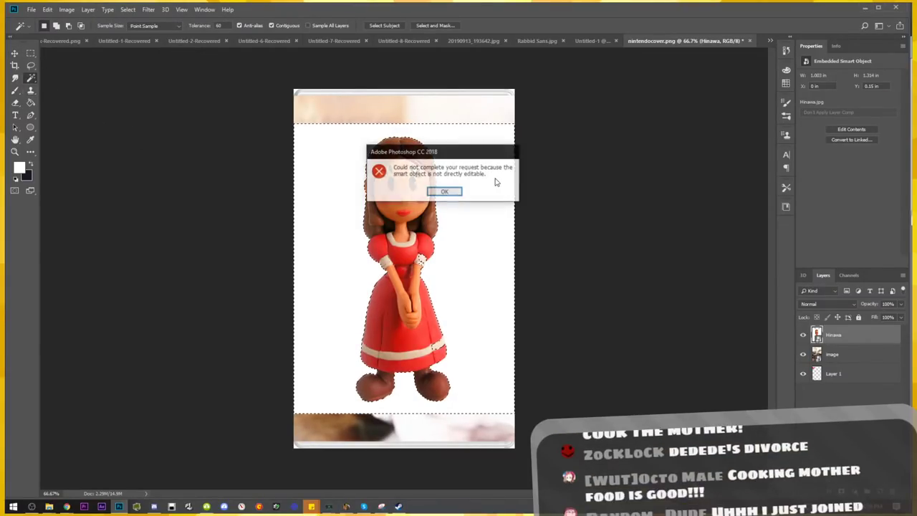
key(Return)
right_click(851, 339)
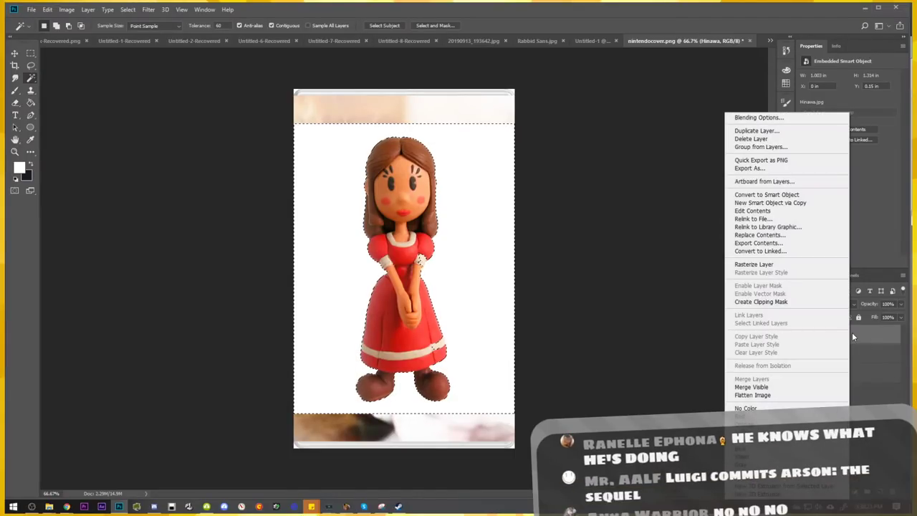
click(762, 263)
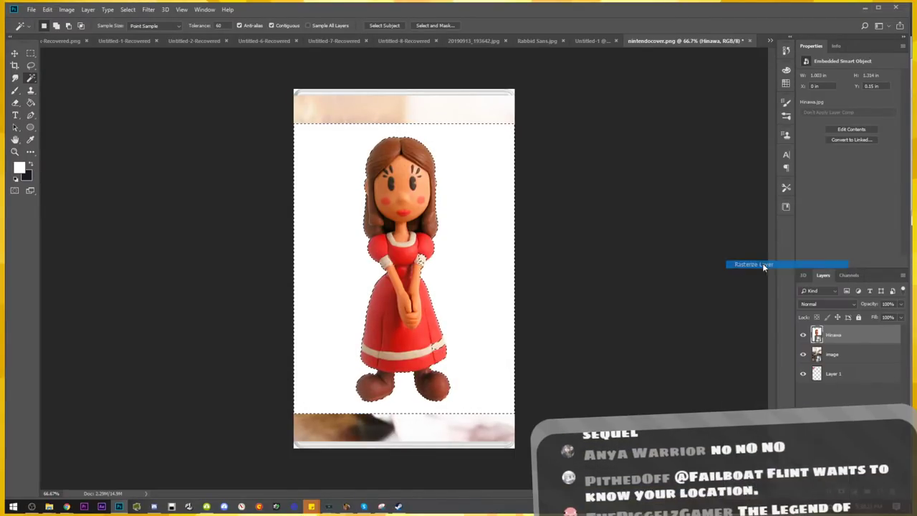
key(Delete)
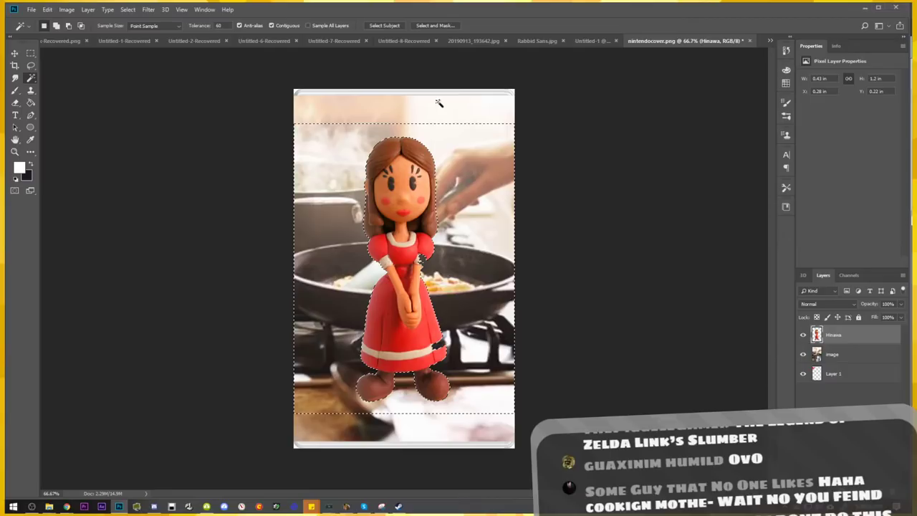
click(128, 9)
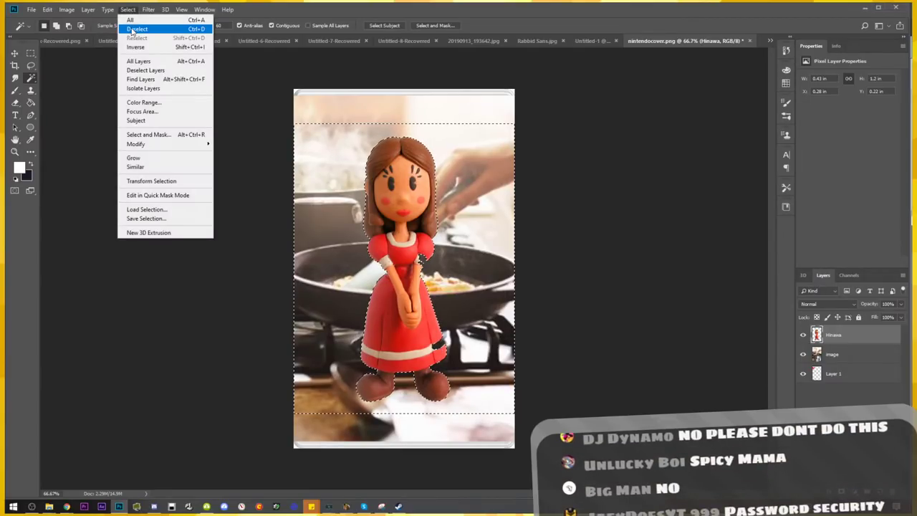
click(139, 27)
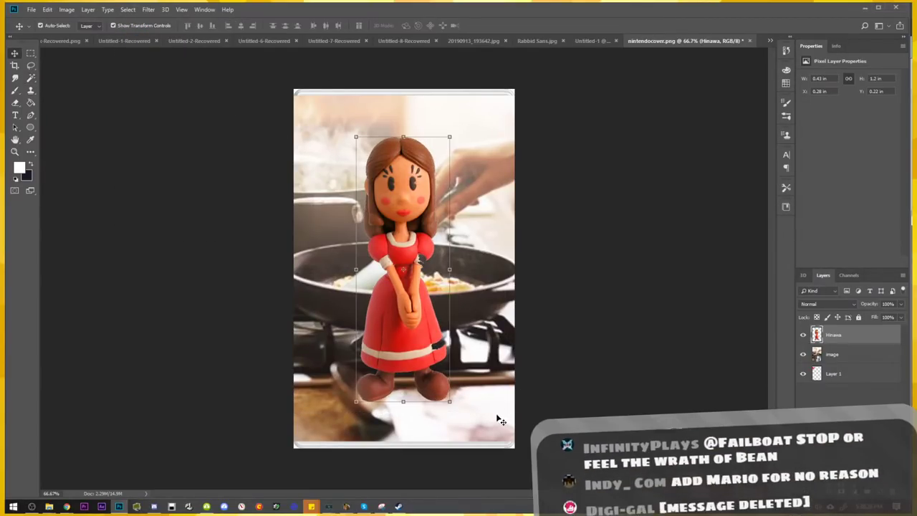
Shrink Hinawa upright and position her at the frying pan's left edge
key(ctrl+t)
mouse_move(452, 403)
mouse_down()
mouse_move(405, 277)
mouse_move(384, 315)
mouse_up()
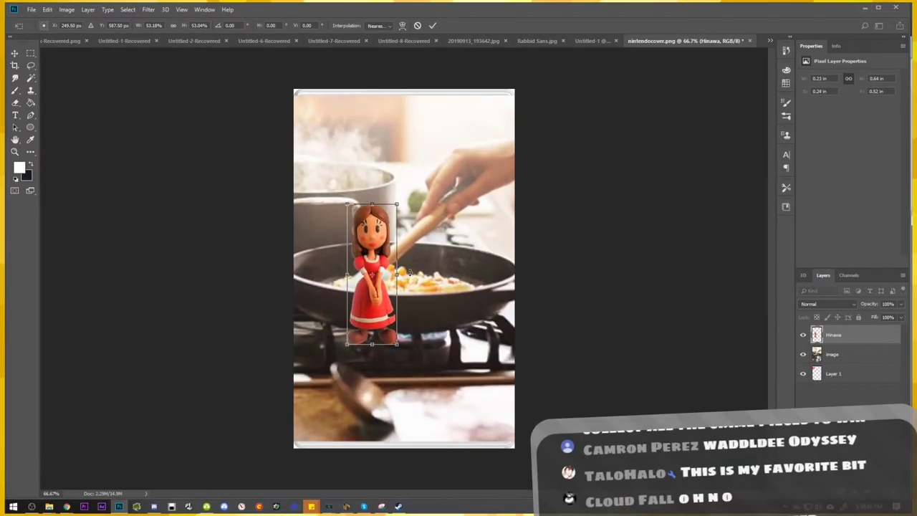
drag(410, 272, 424, 250)
key(ctrl+z)
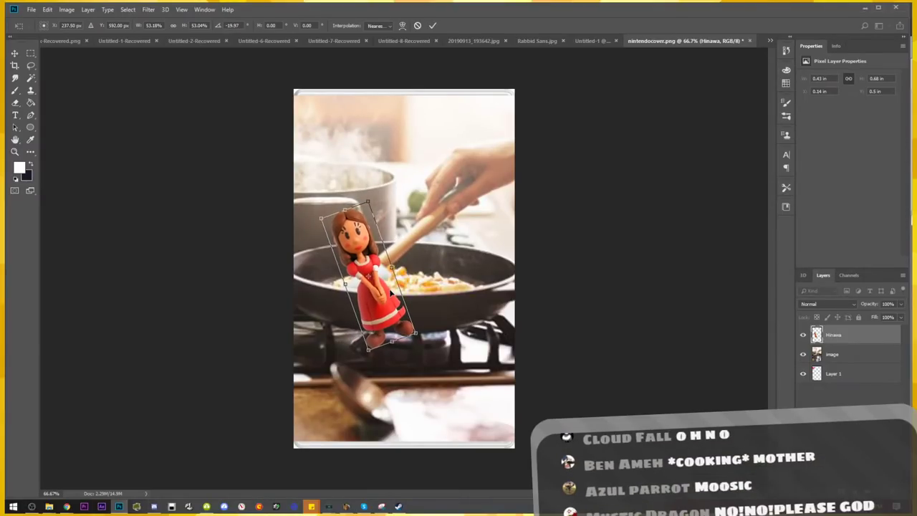
key(Return)
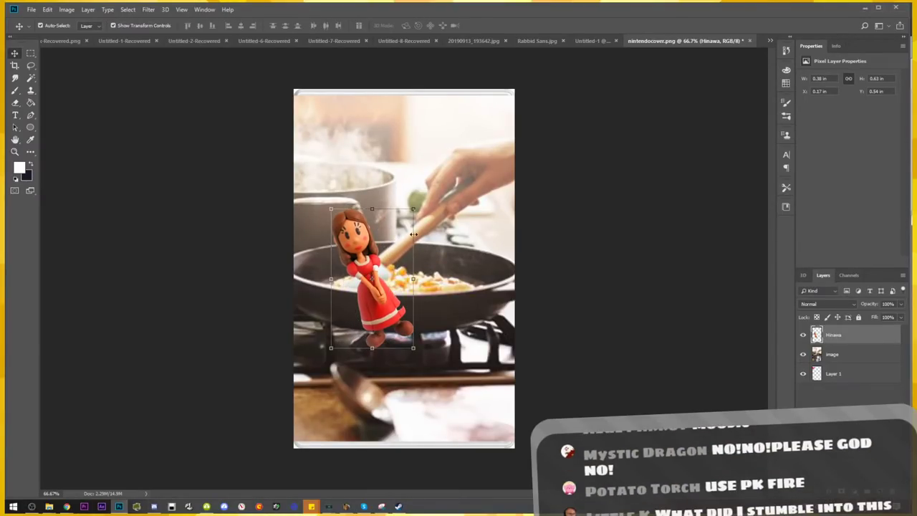
drag(412, 209, 427, 185)
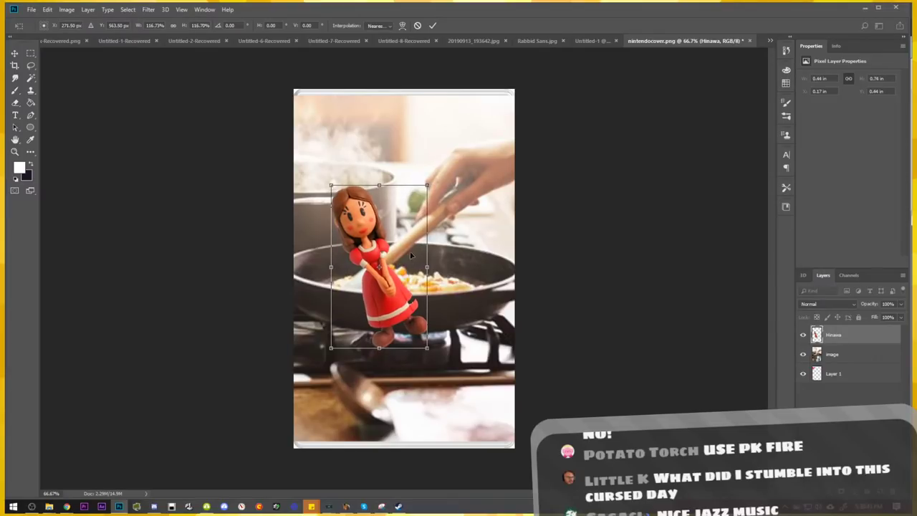
drag(406, 265, 401, 268)
key(Return)
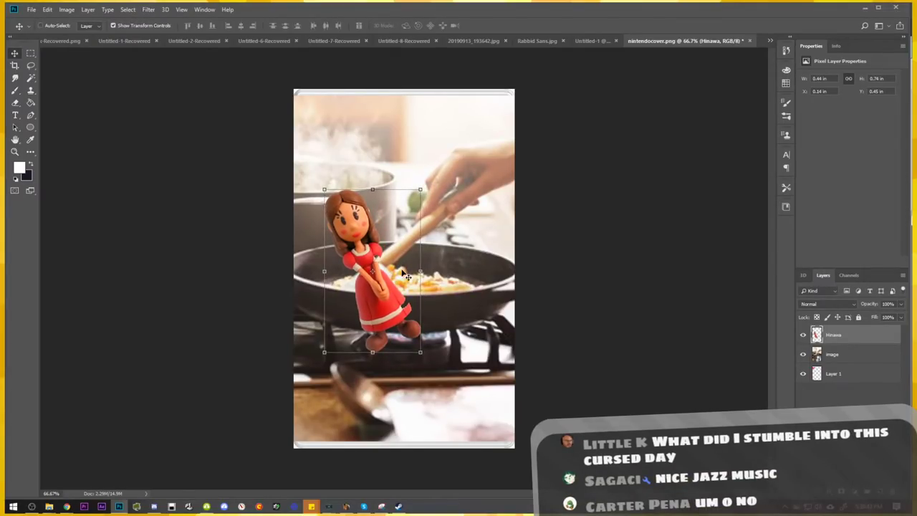
scroll(386, 290, up, 3)
drag(381, 297, 378, 331)
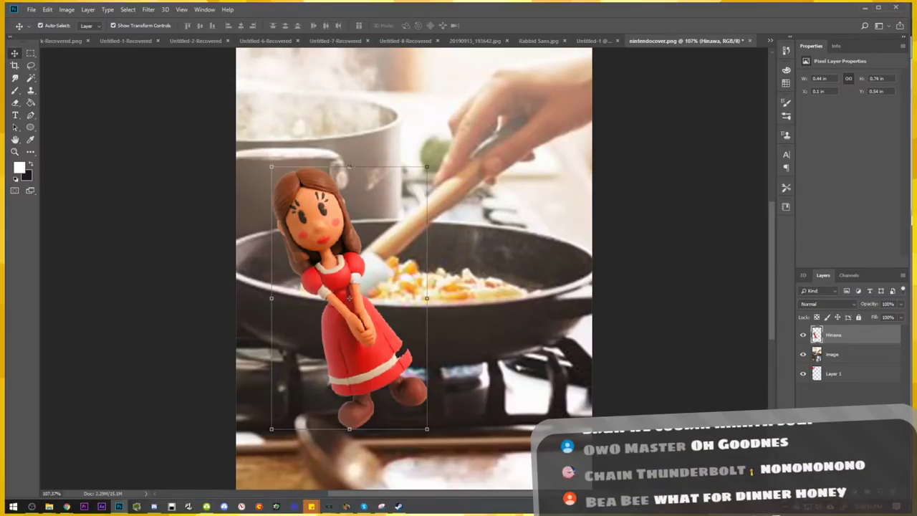
Test an eraser stroke on the dress and undo it, then duplicate the layer as Hinawa copy
scroll(358, 292, up, 3)
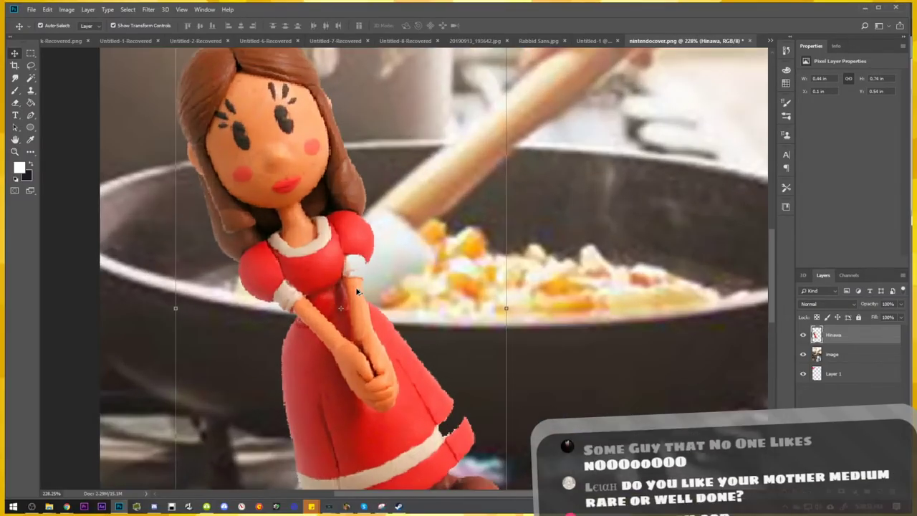
scroll(353, 287, up, 1)
key(e)
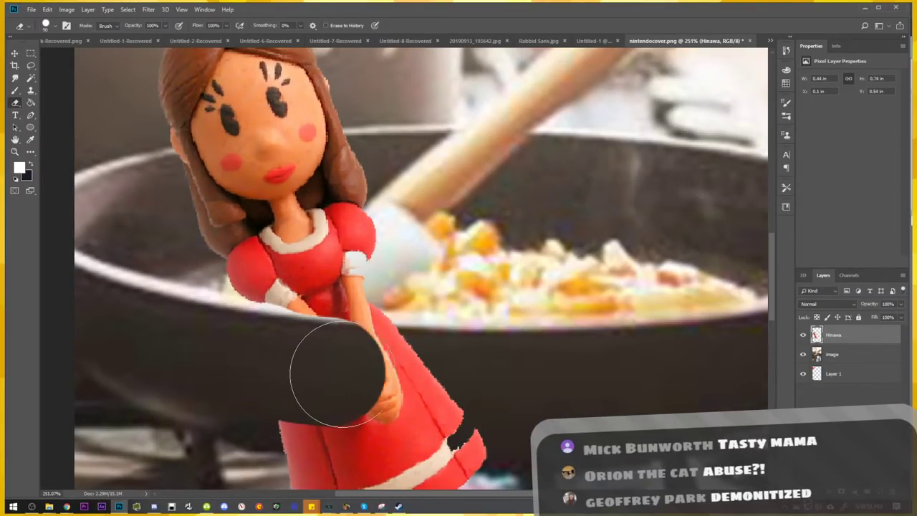
drag(262, 356, 379, 378)
key(ctrl+z)
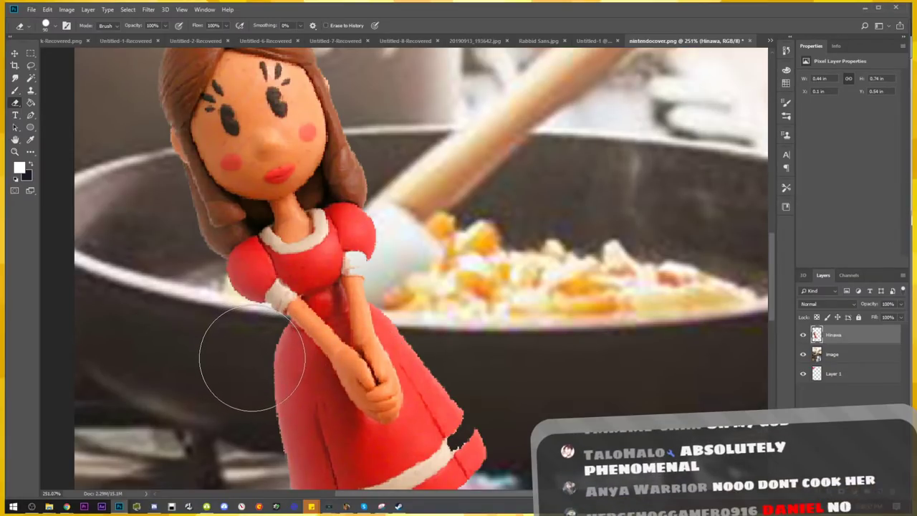
scroll(430, 368, down, 3)
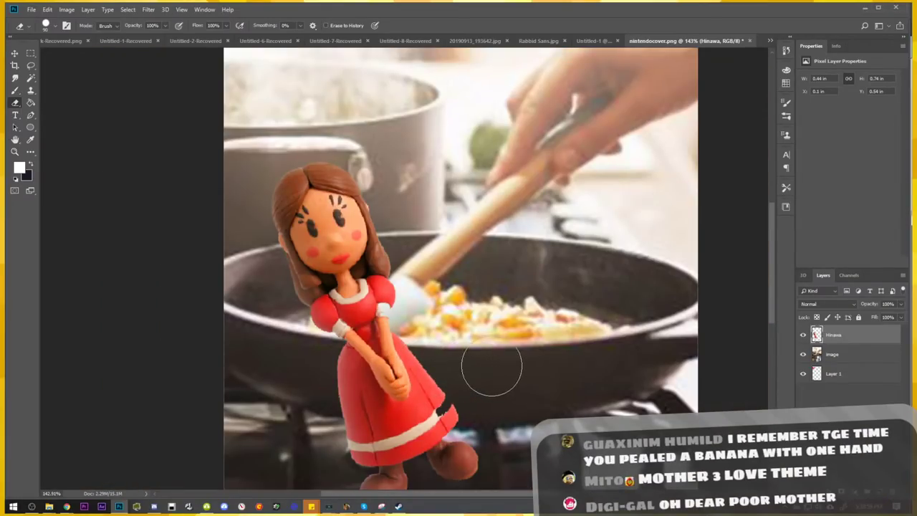
drag(491, 368, 473, 315)
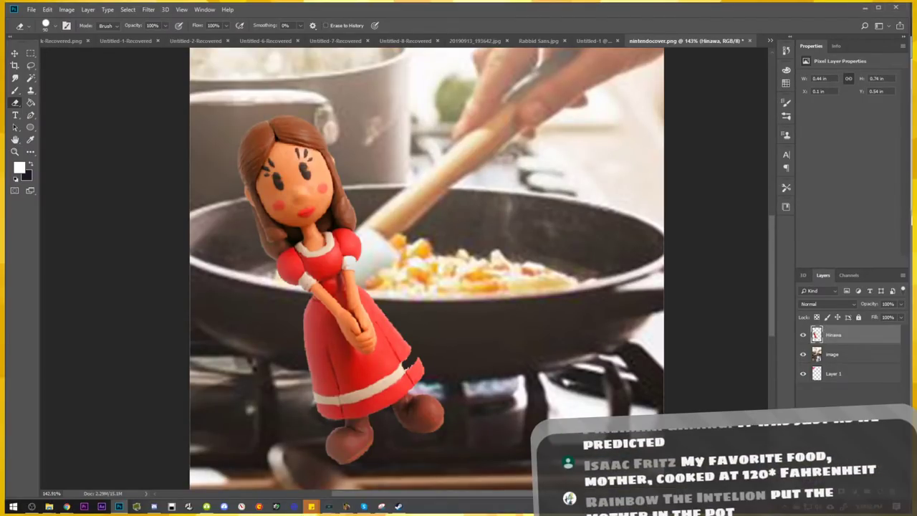
key(l)
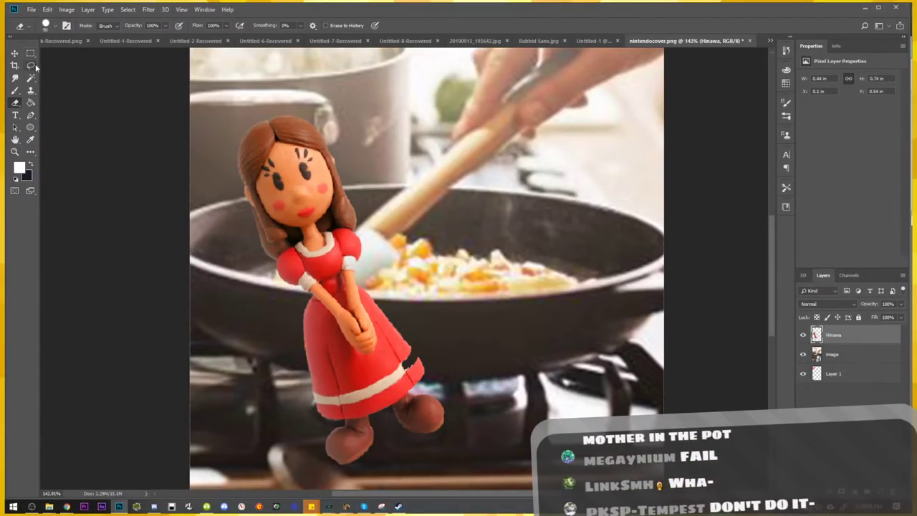
key(v)
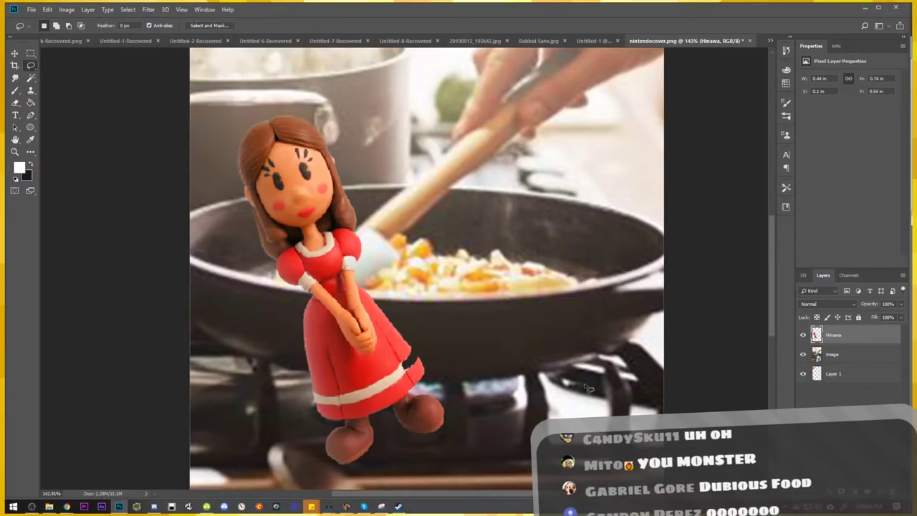
drag(844, 335, 847, 340)
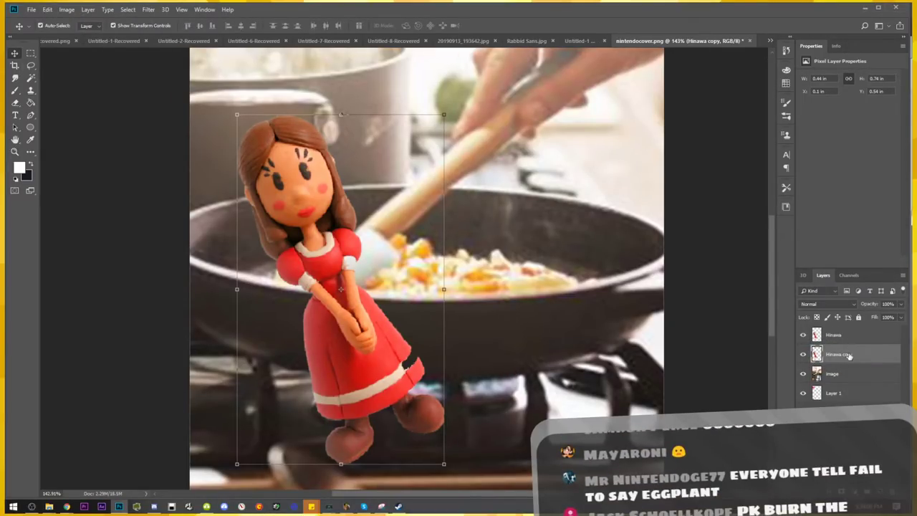
Move the Hinawa doll right over the pan and rotate it upside down
key(ctrl+0)
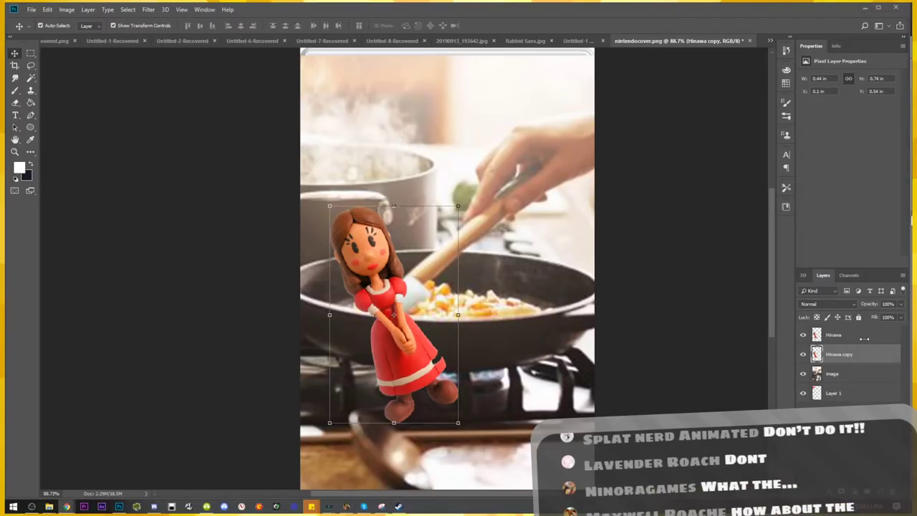
click(864, 337)
drag(412, 358, 489, 360)
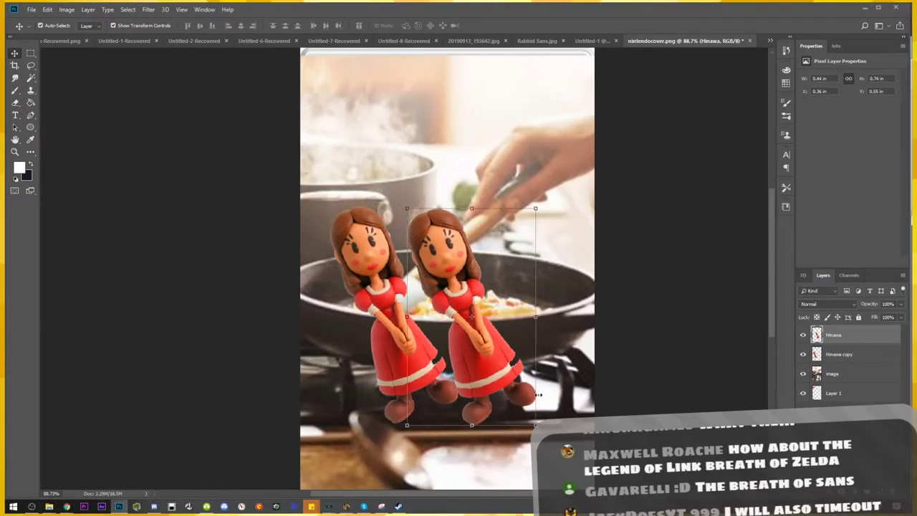
mouse_move(541, 430)
mouse_down()
mouse_move(506, 229)
mouse_move(492, 305)
mouse_up()
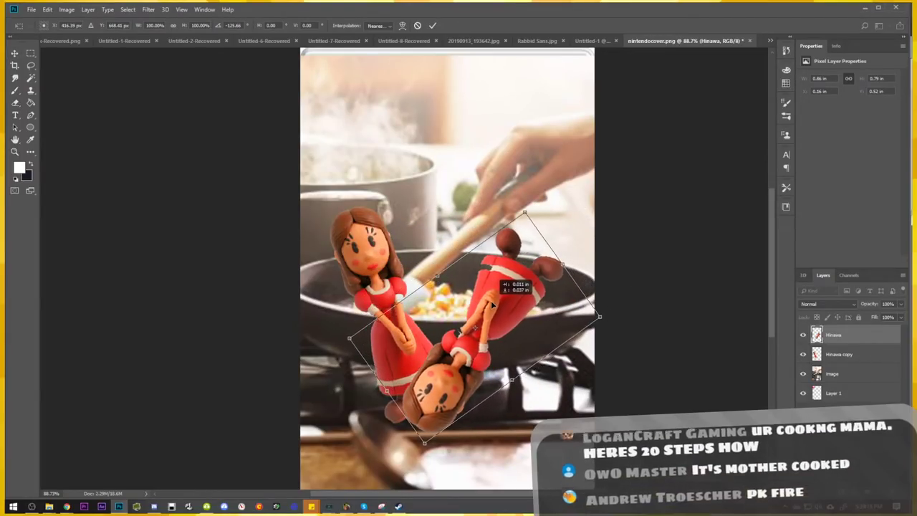
key(Return)
Erase the upside-down doll's head and upper body, leaving only its legs
scroll(500, 393, up, 3)
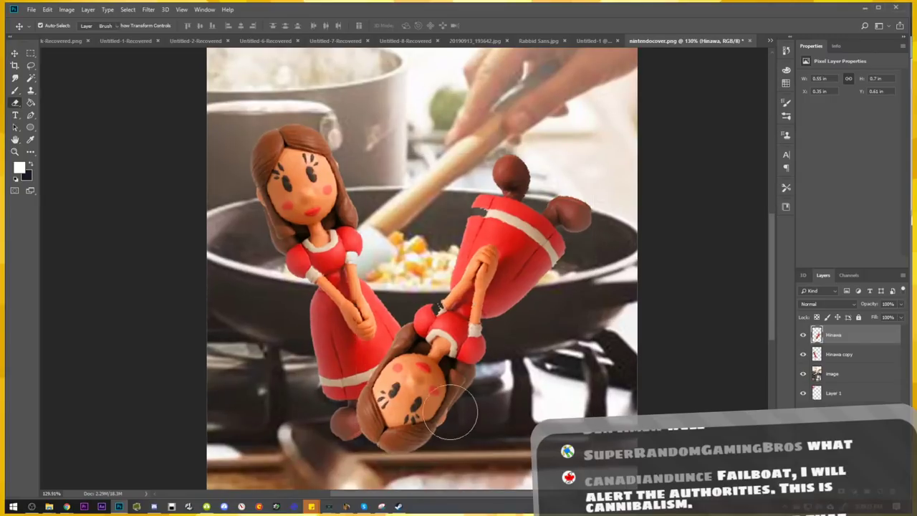
key(e)
mouse_move(402, 444)
mouse_down()
mouse_move(467, 426)
mouse_move(436, 387)
mouse_move(475, 374)
mouse_move(497, 354)
mouse_up()
mouse_move(454, 334)
mouse_down()
mouse_move(466, 311)
mouse_move(611, 301)
mouse_up()
scroll(512, 321, up, 2)
scroll(602, 345, down, 2)
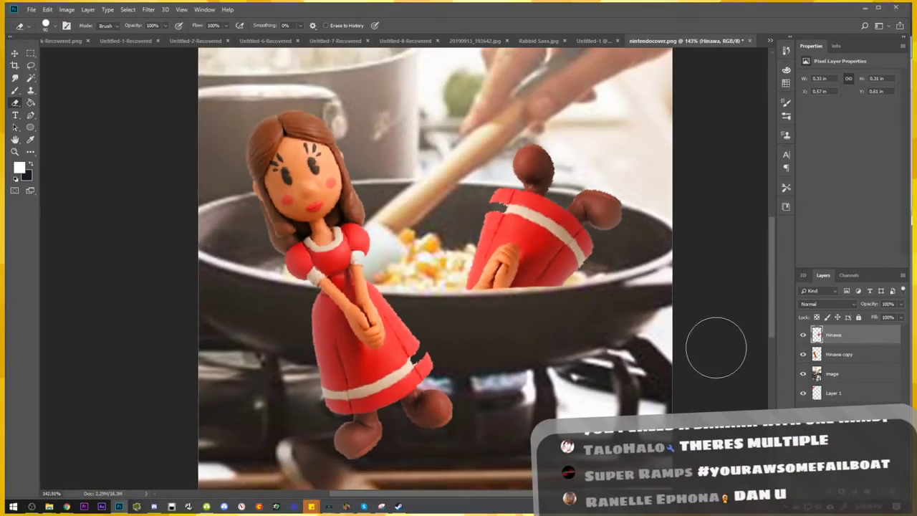
Erase the Hinawa copy doll's arms and dress below the pan rim
click(847, 356)
scroll(296, 321, up, 1)
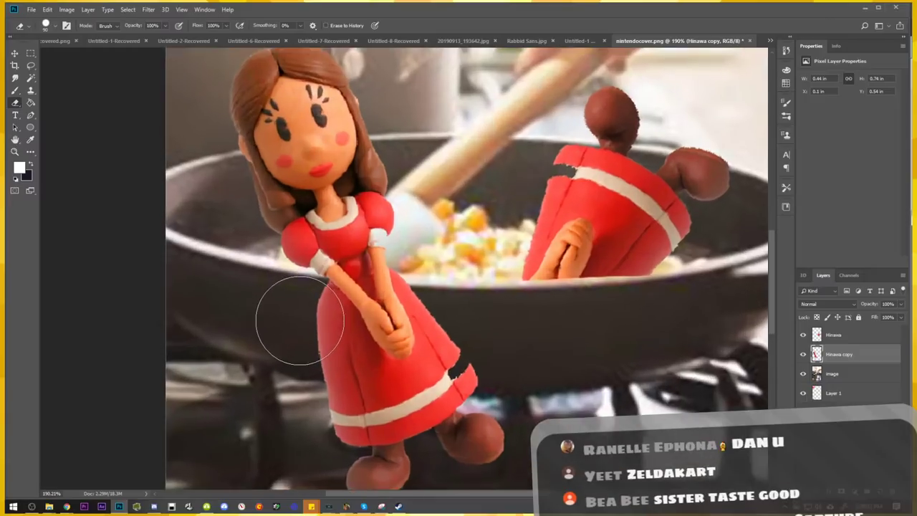
scroll(298, 322, up, 1)
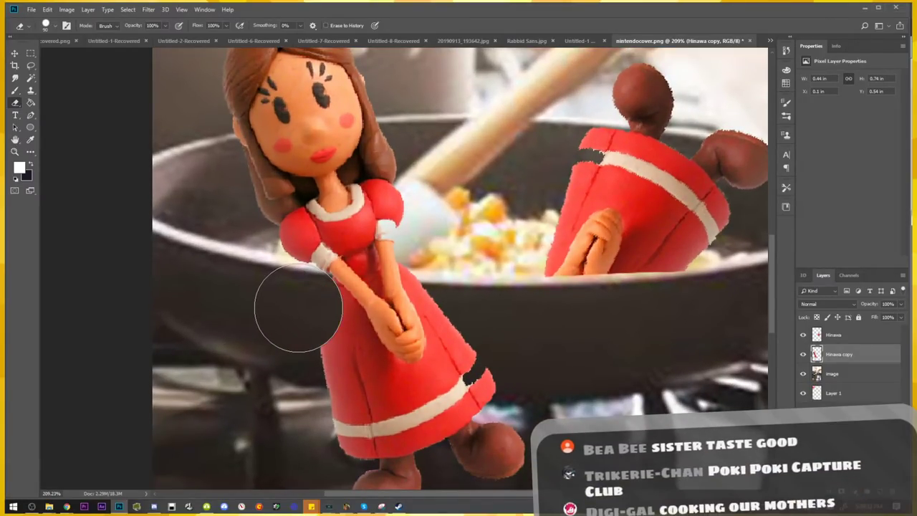
mouse_move(296, 308)
mouse_down()
mouse_move(439, 319)
mouse_move(235, 348)
mouse_move(327, 454)
mouse_up()
scroll(499, 351, down, 1)
scroll(436, 399, down, 2)
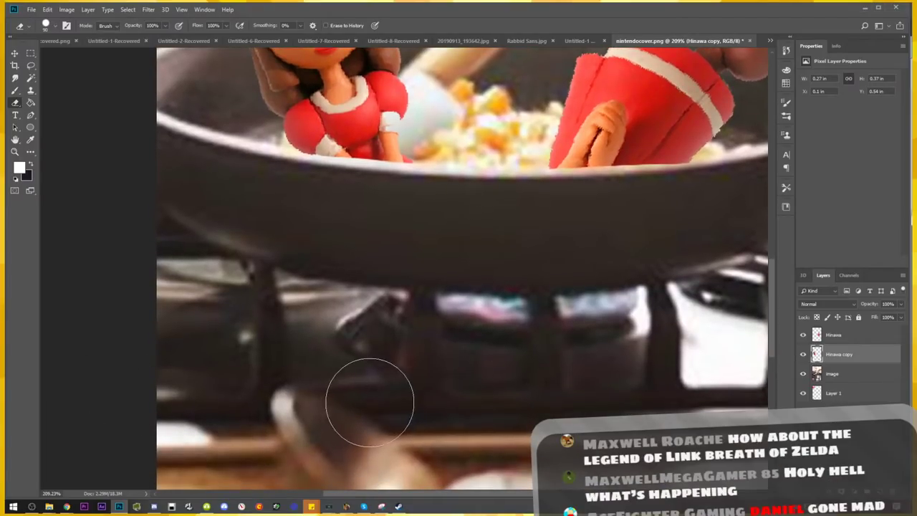
scroll(368, 378, down, 3)
scroll(464, 381, down, 2)
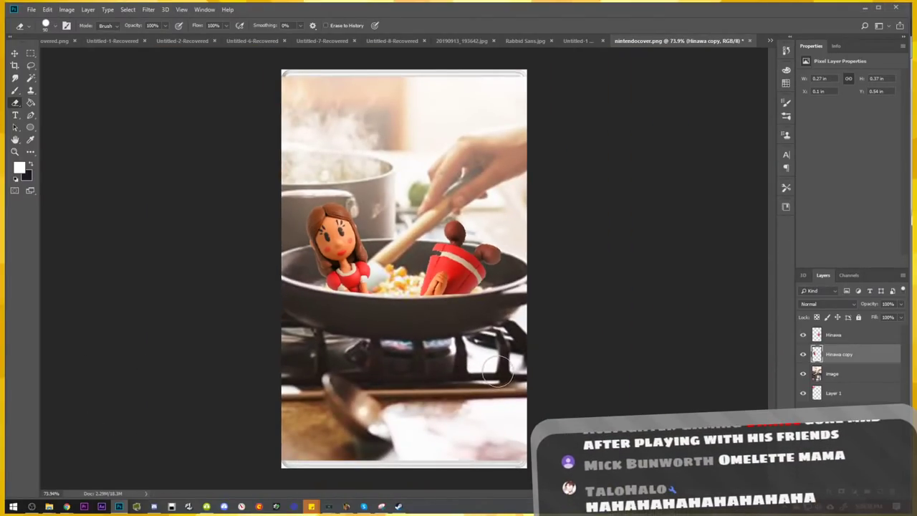
Merge the Hinawa layer down into Hinawa copy
key(v)
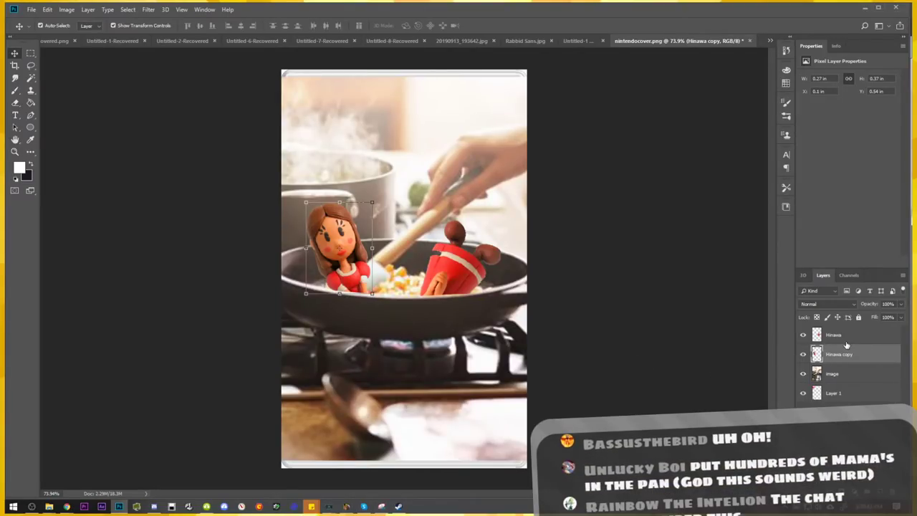
click(847, 340)
right_click(848, 340)
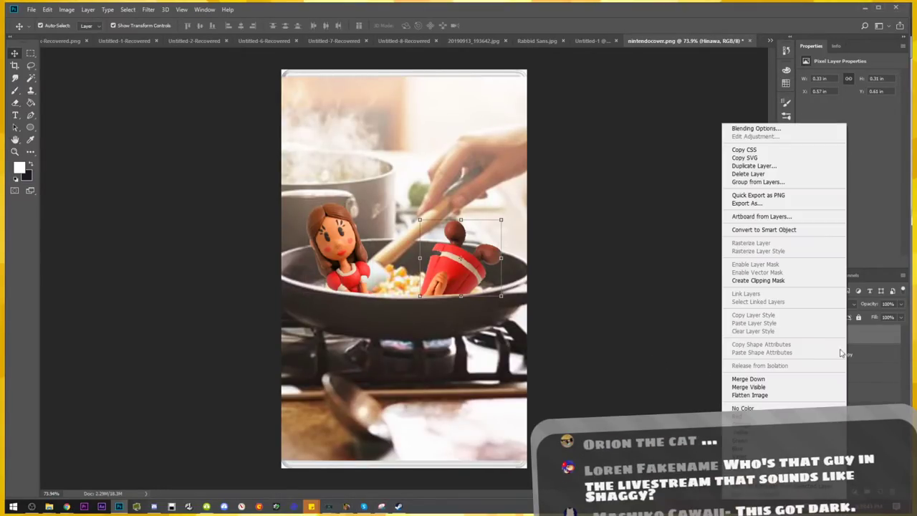
click(757, 373)
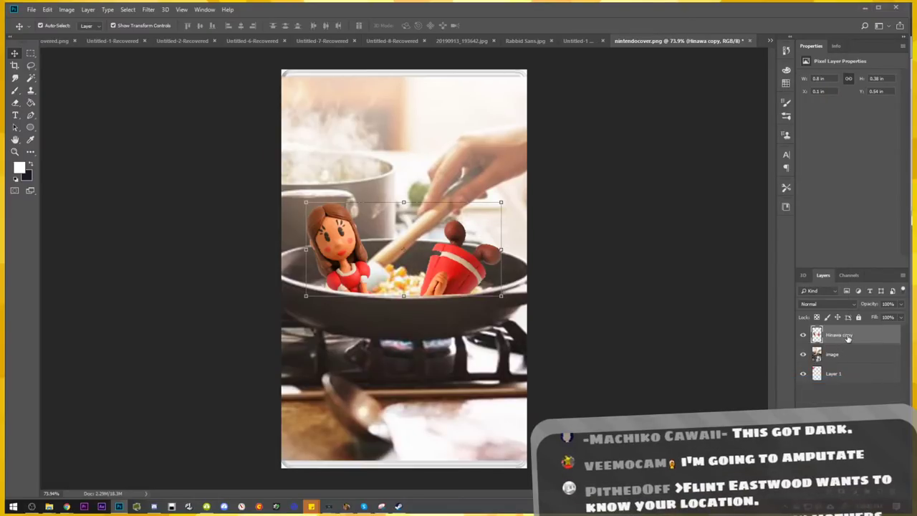
Rasterize the pan photo image layer
right_click(847, 338)
click(852, 352)
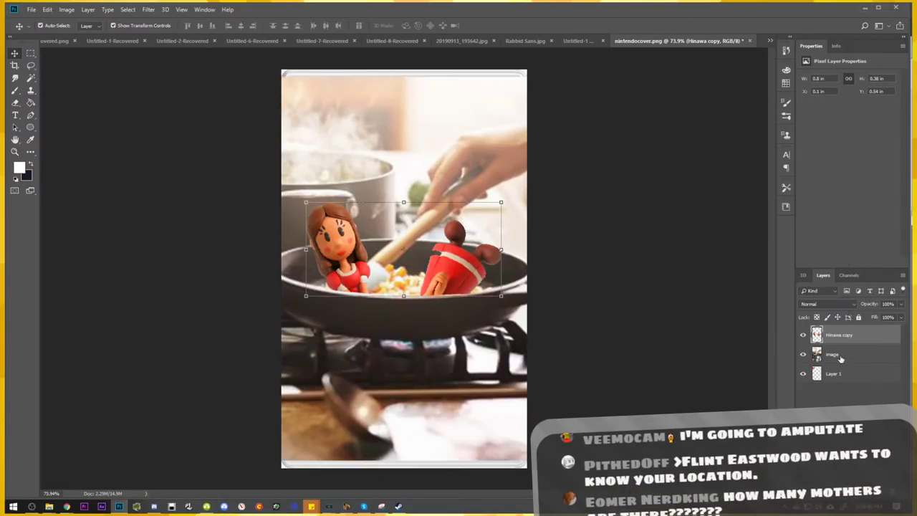
right_click(842, 359)
click(745, 378)
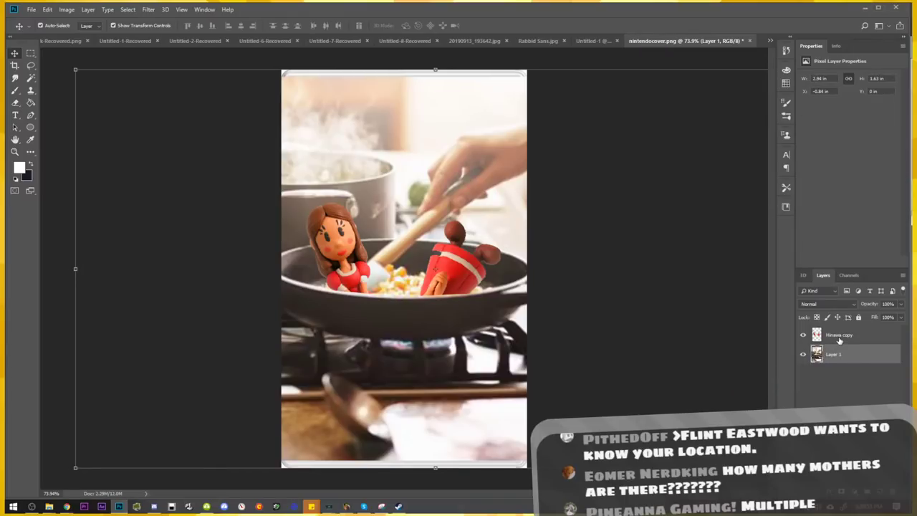
right_click(846, 360)
click(773, 263)
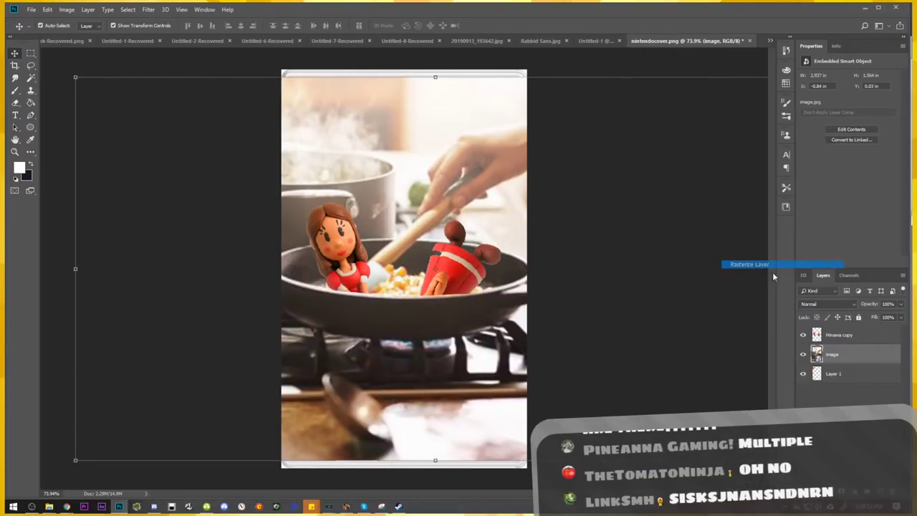
Merge the dolls down into the pan photo and move the photo lower on the cover
click(844, 341)
right_click(843, 342)
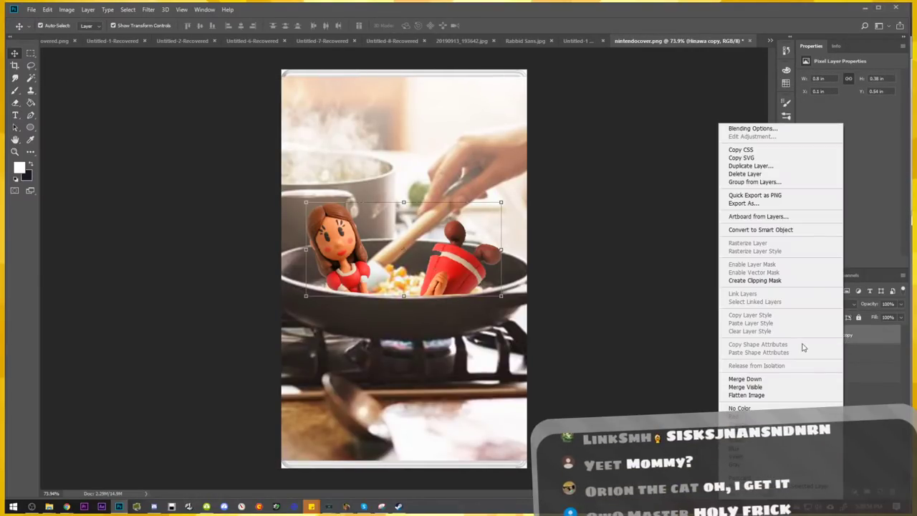
click(750, 380)
drag(459, 265, 456, 332)
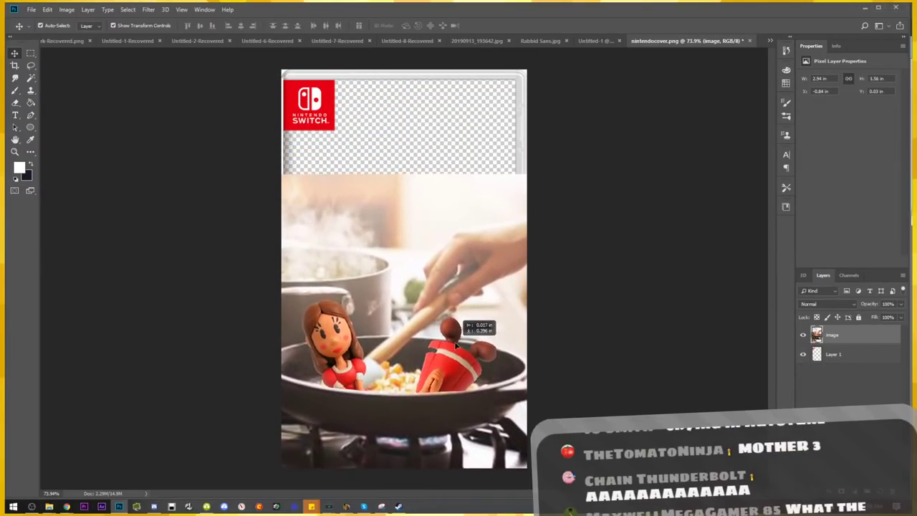
Drag the merged cooking photo slightly further down, just beneath the Switch banner
drag(455, 331, 456, 348)
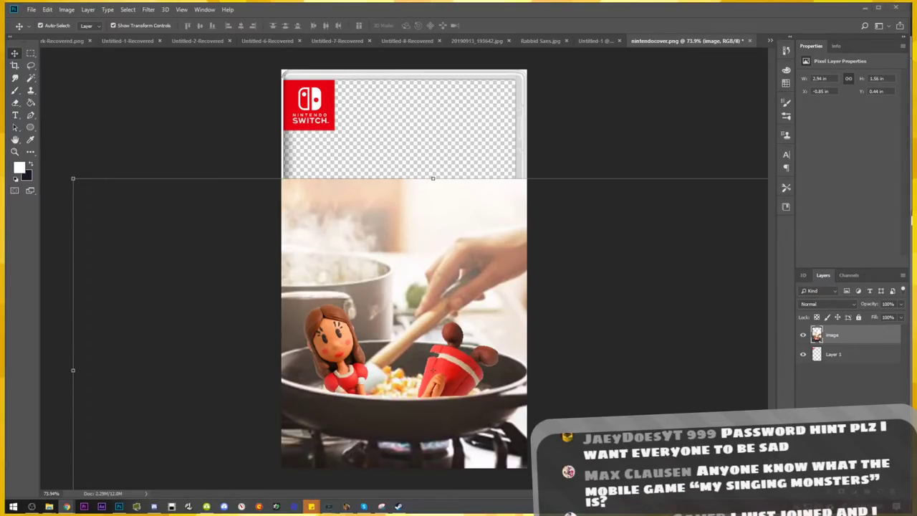
Place the cutting-board photo enlarged across the cover's top, then add the hand-holding-knife photo
drag(634, 205, 460, 219)
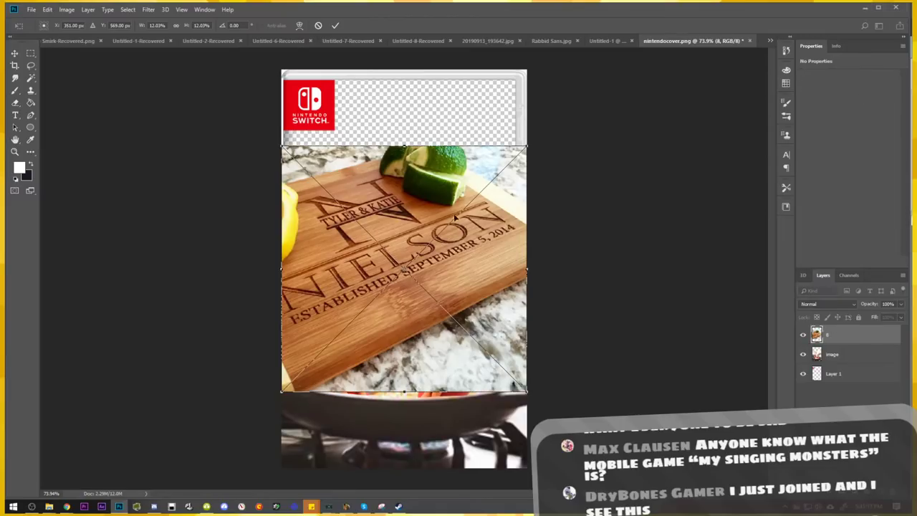
drag(441, 325, 448, 209)
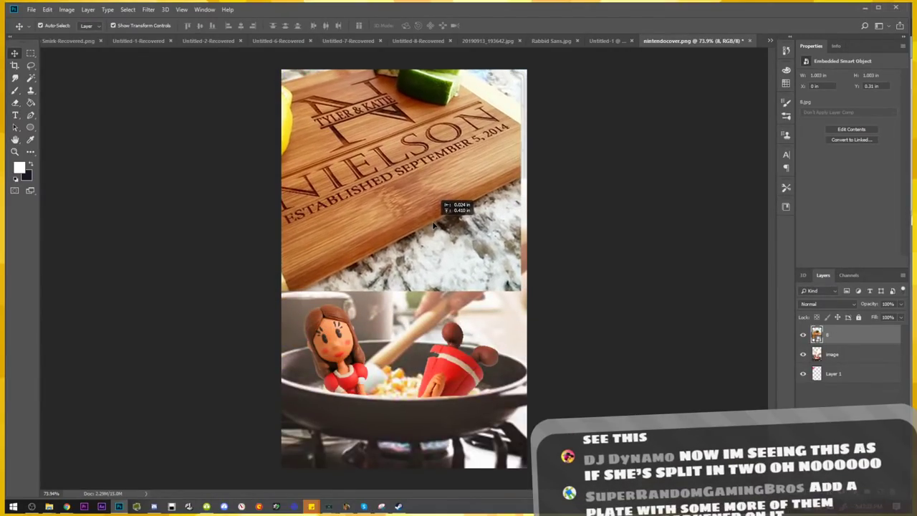
drag(447, 209, 442, 247)
drag(519, 288, 500, 315)
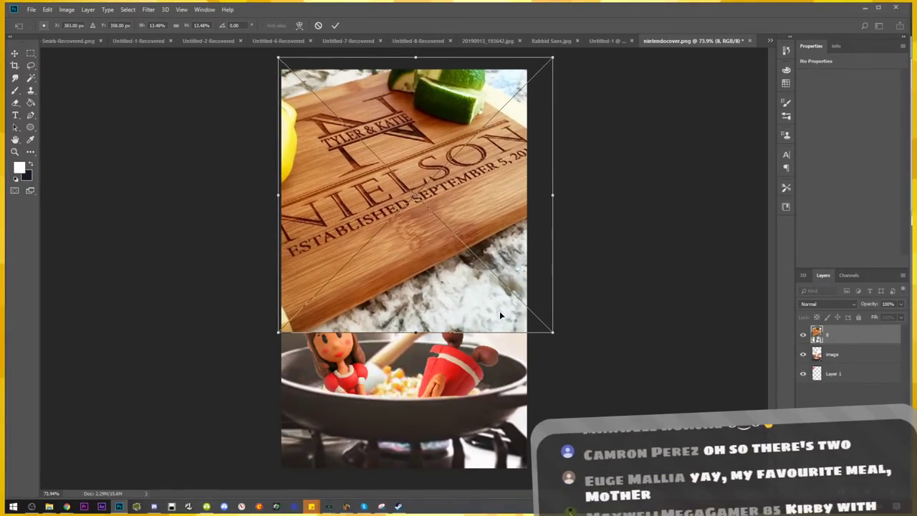
key(Return)
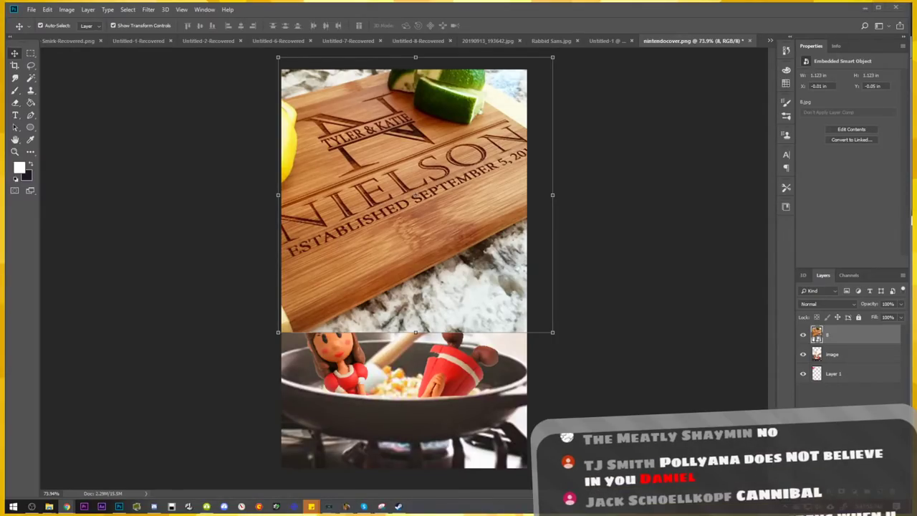
drag(491, 207, 489, 204)
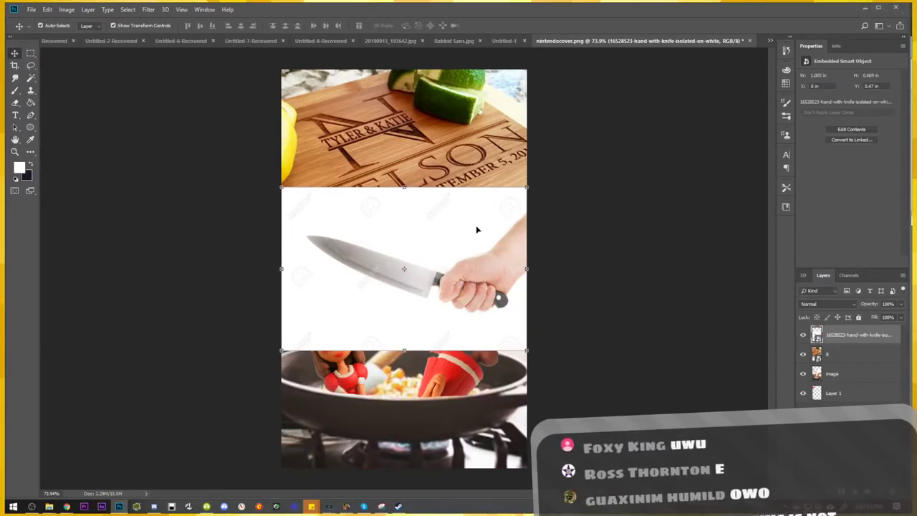
Rasterize the knife layer and delete its white background using a magic-wand selection at tolerance 60
scroll(472, 265, up, 2)
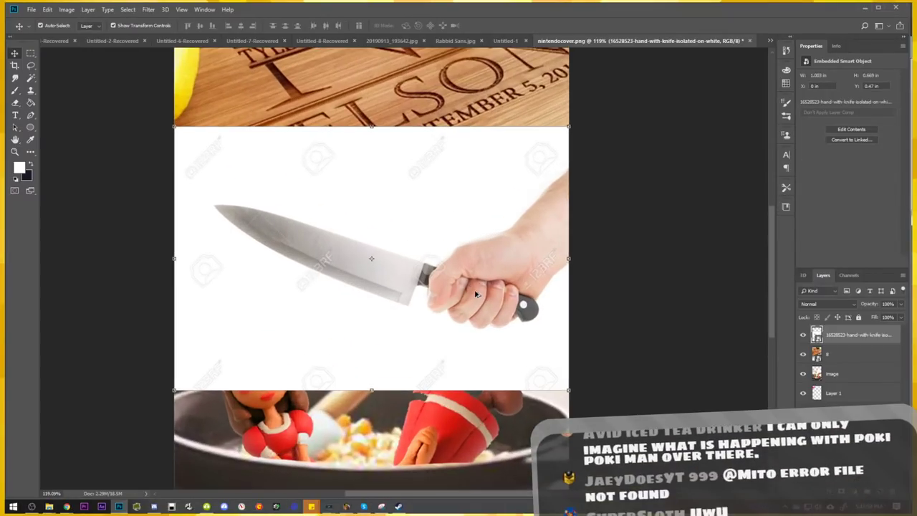
click(32, 78)
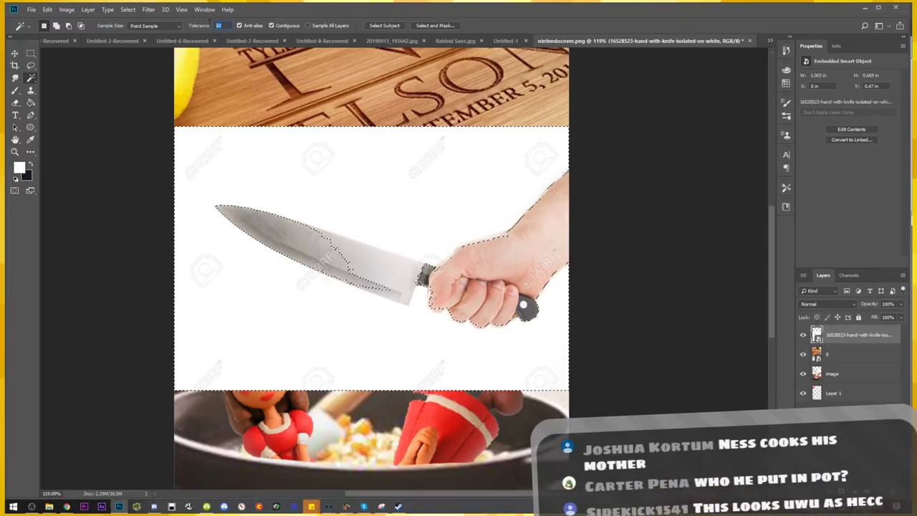
click(208, 25)
text(60)
click(414, 201)
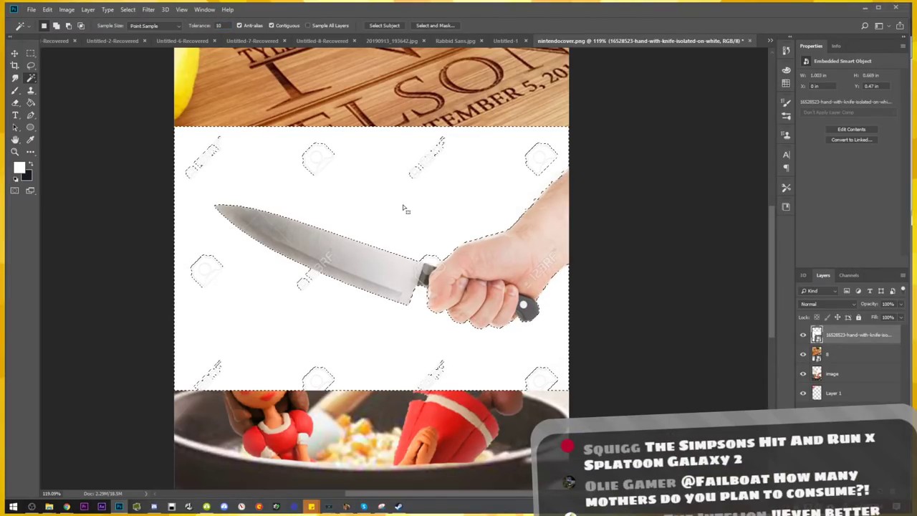
key(Delete)
click(449, 194)
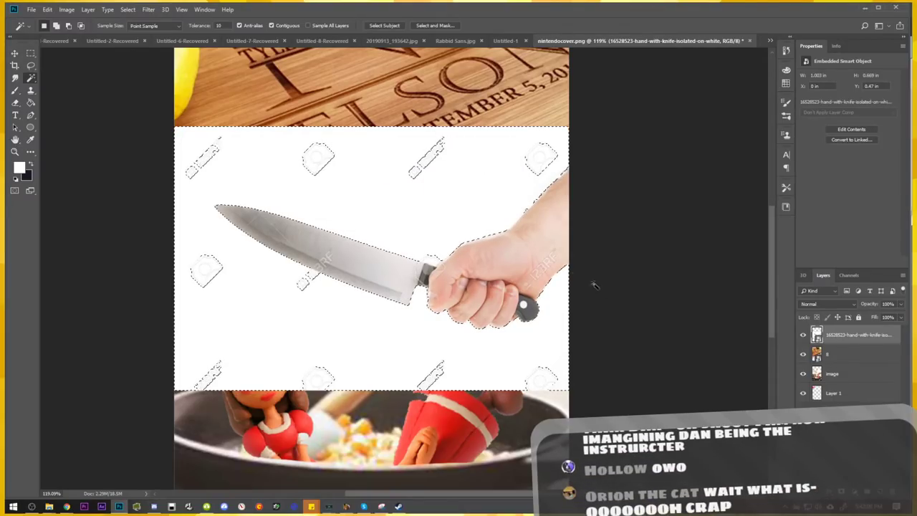
right_click(845, 334)
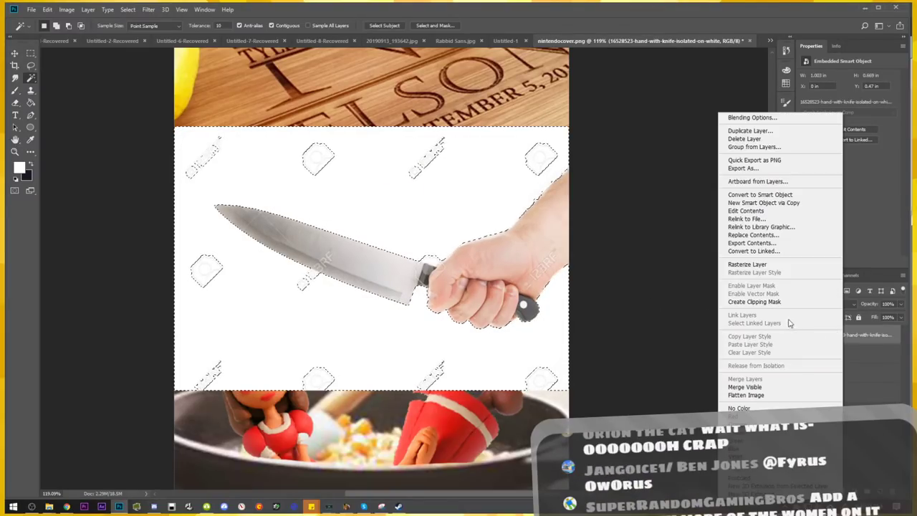
click(749, 262)
key(Delete)
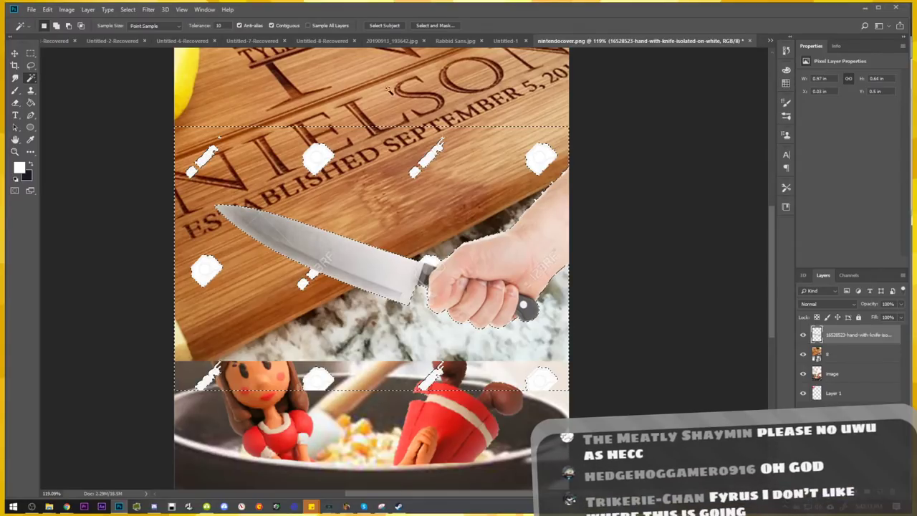
click(127, 10)
click(130, 30)
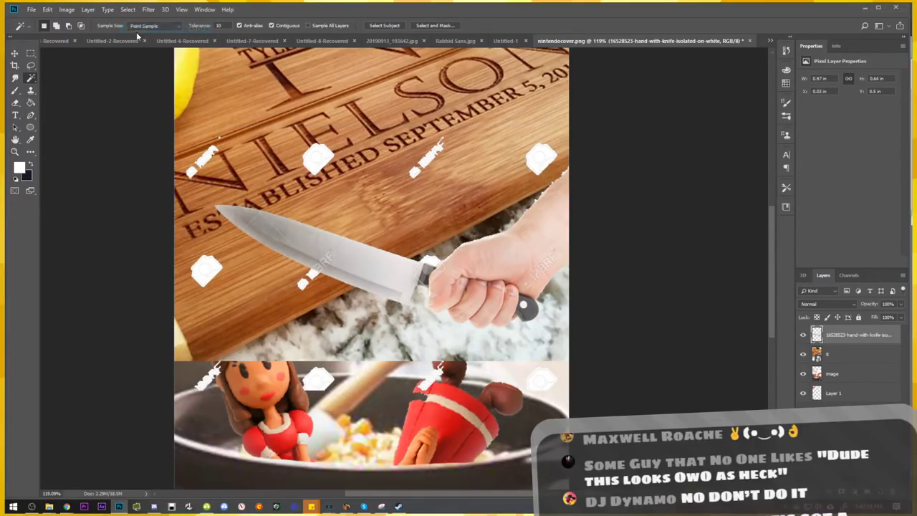
Rotate the knife image about 8.75°, resize it, and position it over the cutting board
drag(442, 291, 428, 136)
scroll(458, 284, down, 3)
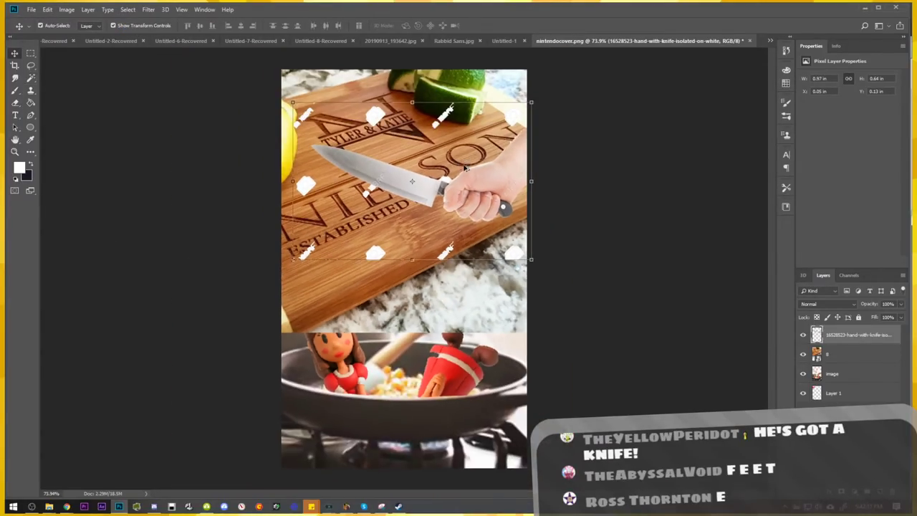
drag(548, 241, 548, 205)
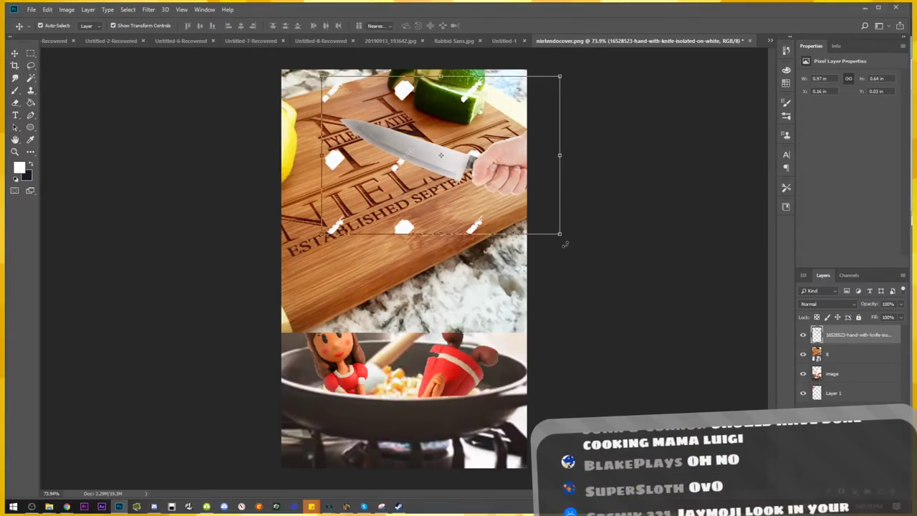
drag(564, 243, 549, 259)
drag(312, 214, 263, 234)
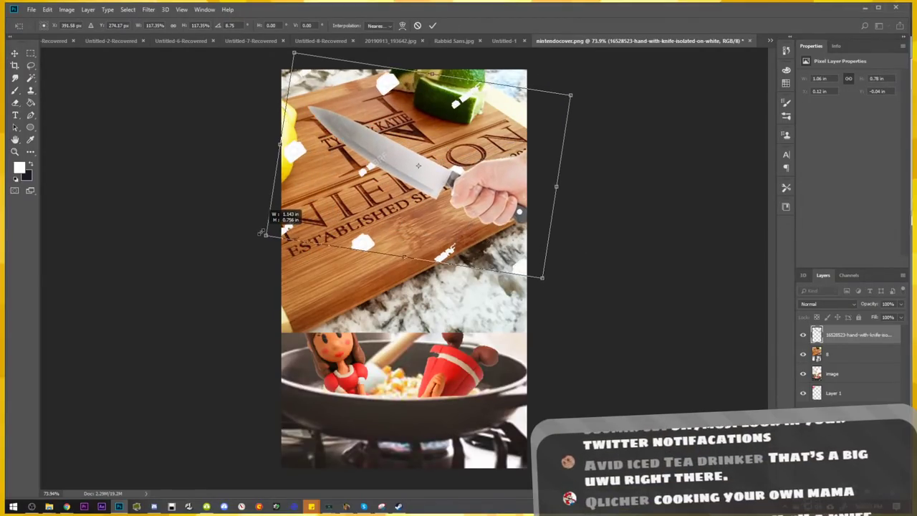
drag(437, 202, 470, 184)
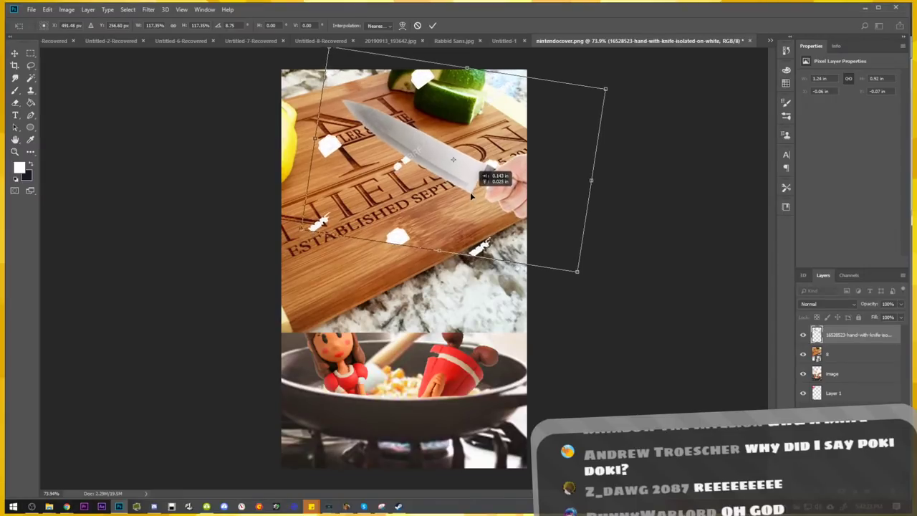
drag(300, 214, 352, 195)
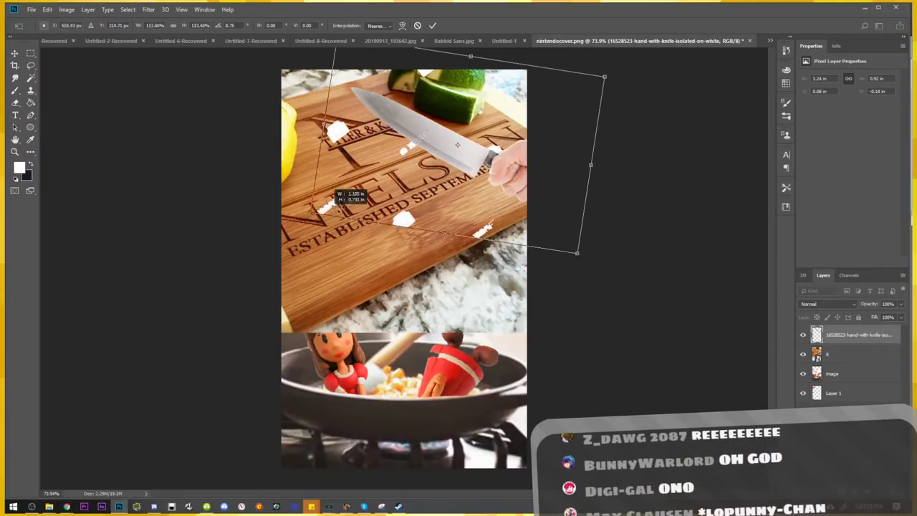
drag(456, 202, 433, 199)
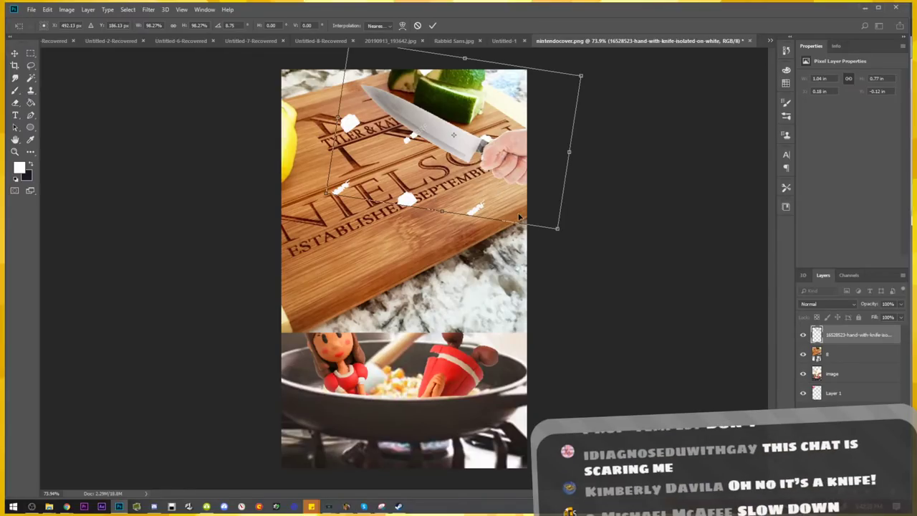
key(Return)
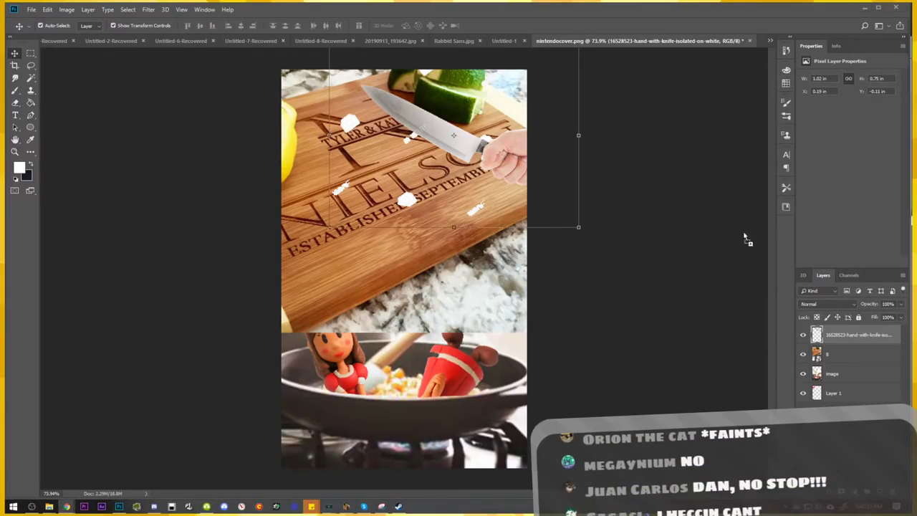
drag(744, 239, 506, 304)
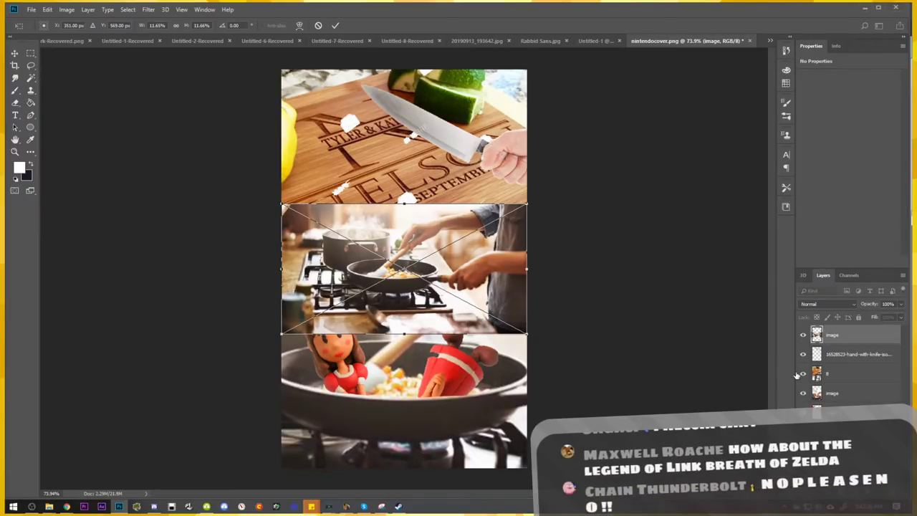
Place the Hinawa doll image, rasterize it, and delete its white background
key(Escape)
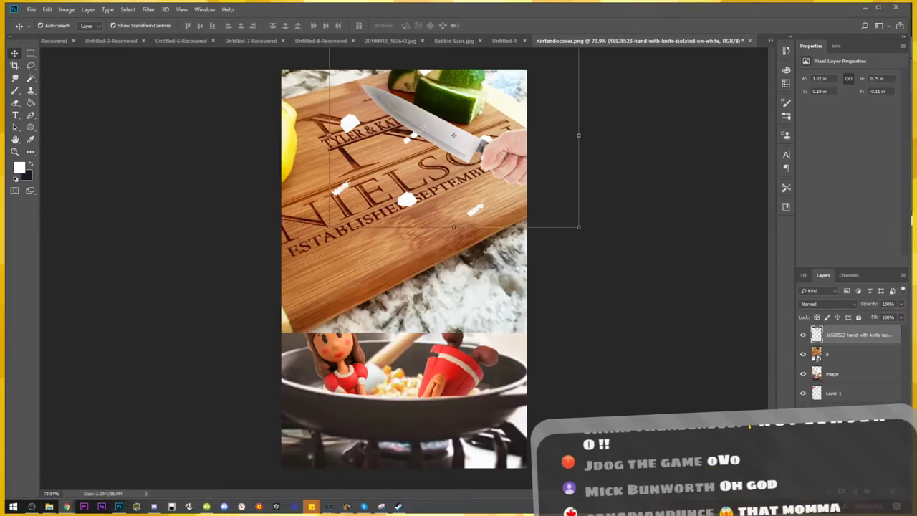
key(Return)
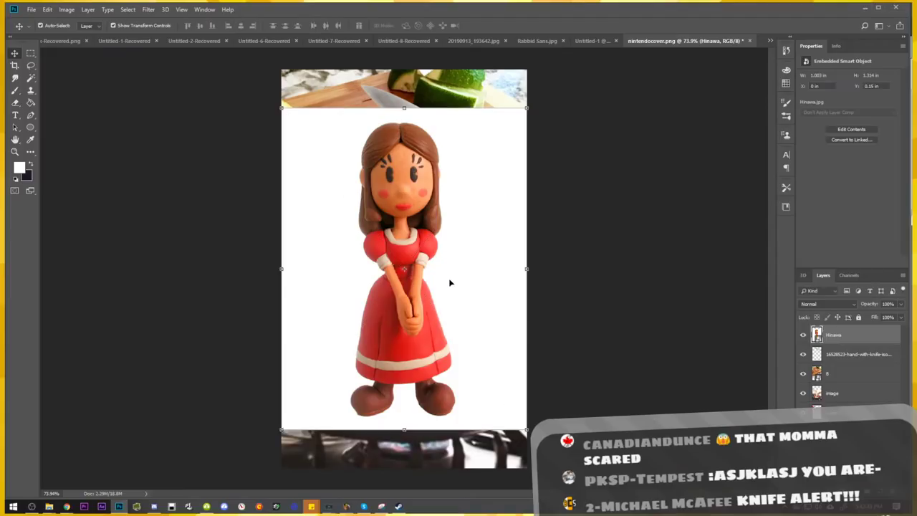
key(w)
click(317, 178)
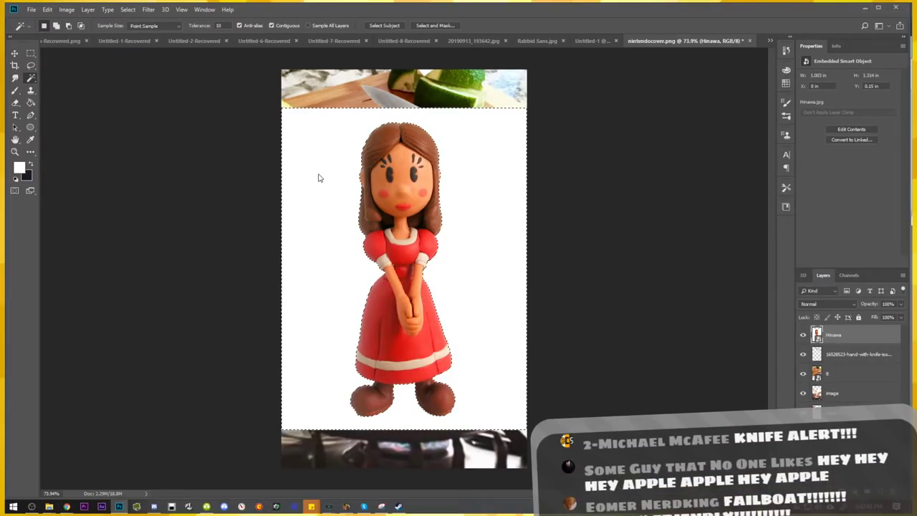
key(Delete)
key(Return)
right_click(832, 334)
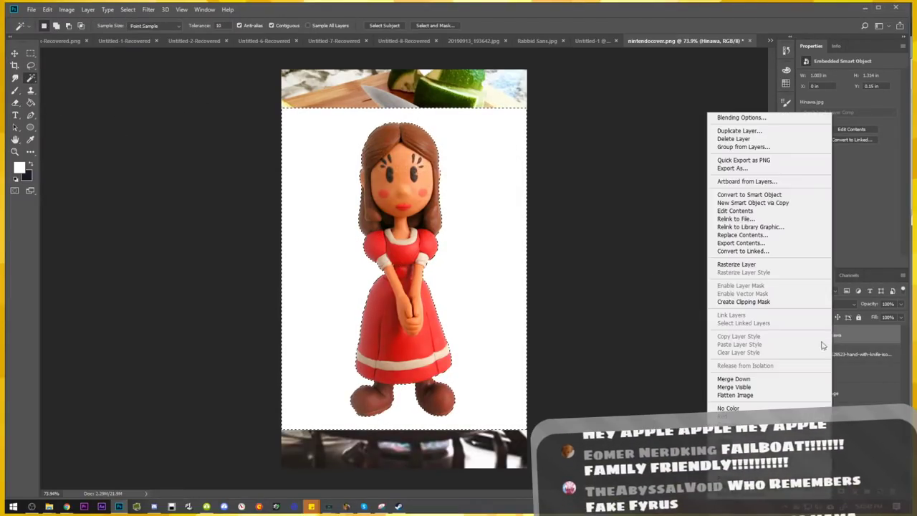
click(741, 265)
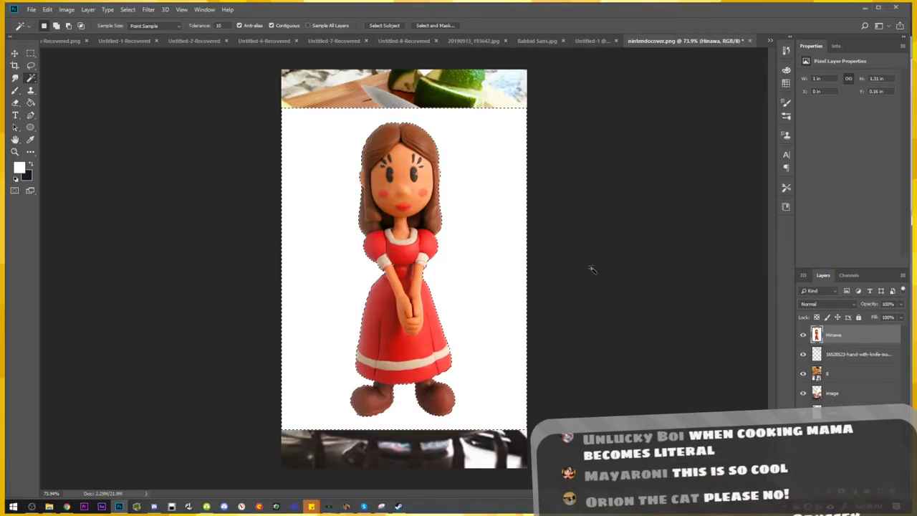
key(Delete)
click(128, 10)
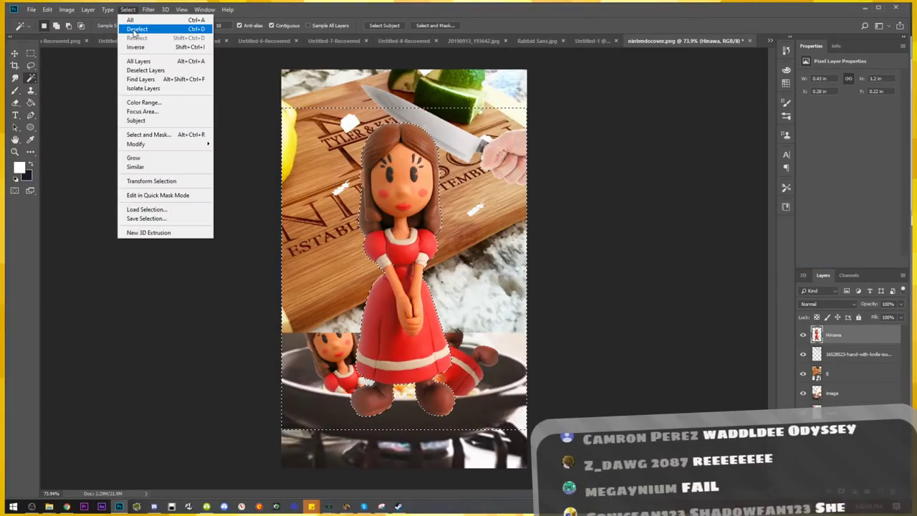
click(137, 28)
Scale the doll down, rotate it about 61° and lay it on the cutting board
key(v)
drag(455, 418, 393, 331)
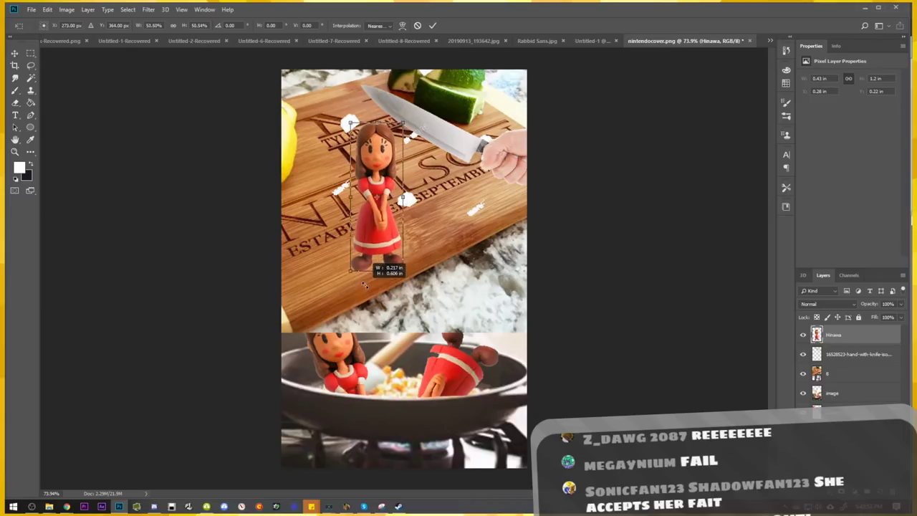
drag(397, 294, 344, 279)
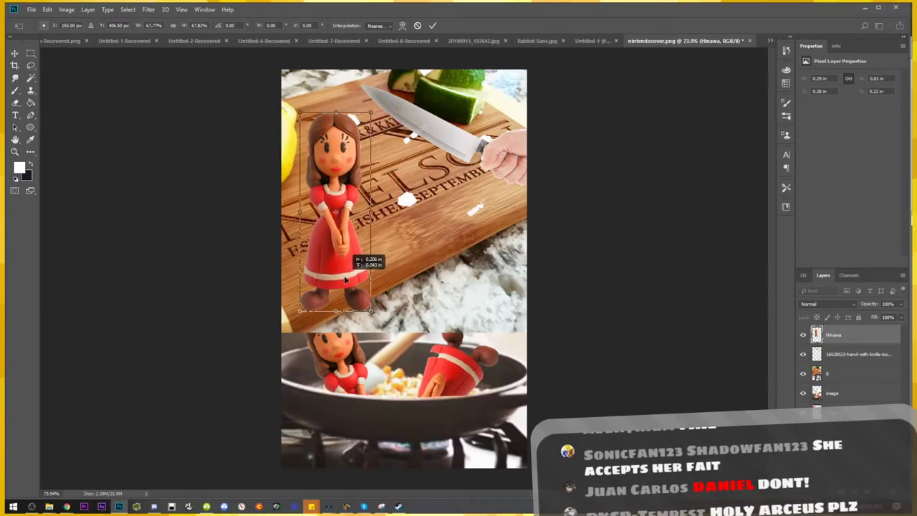
drag(375, 233, 368, 282)
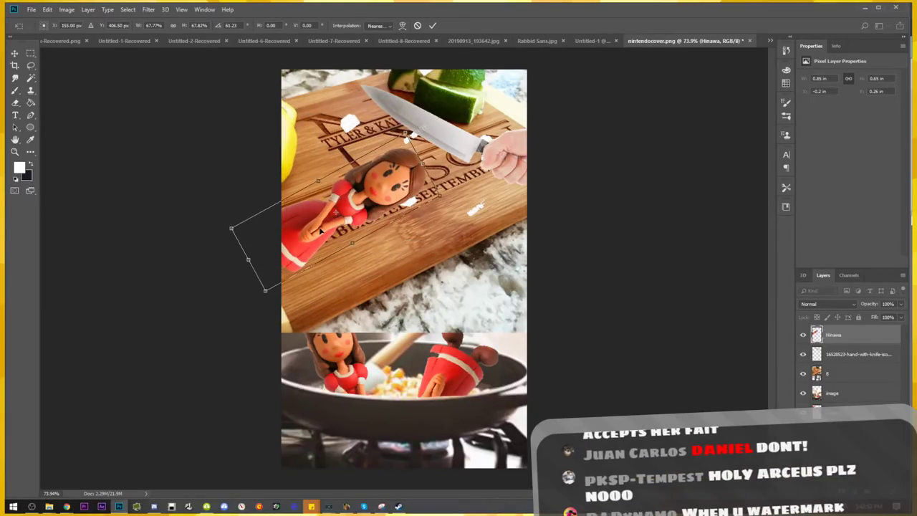
drag(320, 230, 431, 164)
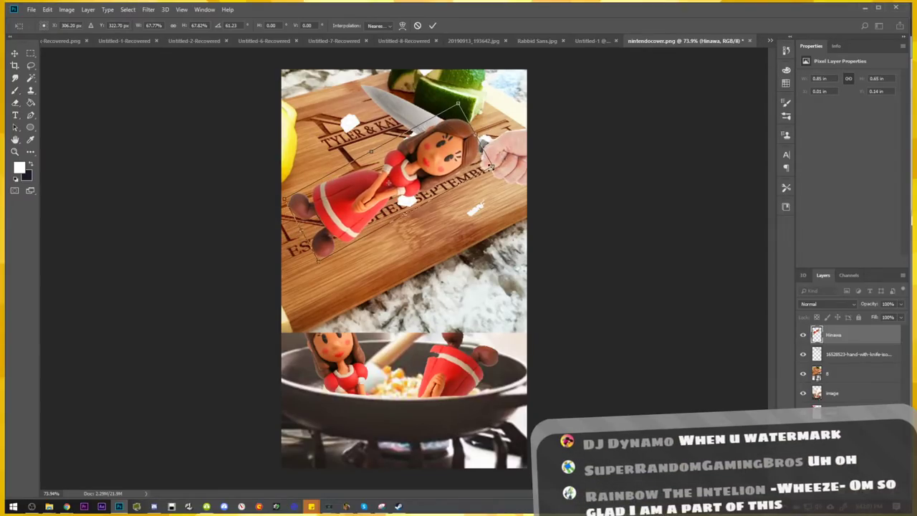
drag(491, 167, 527, 161)
drag(463, 174, 464, 177)
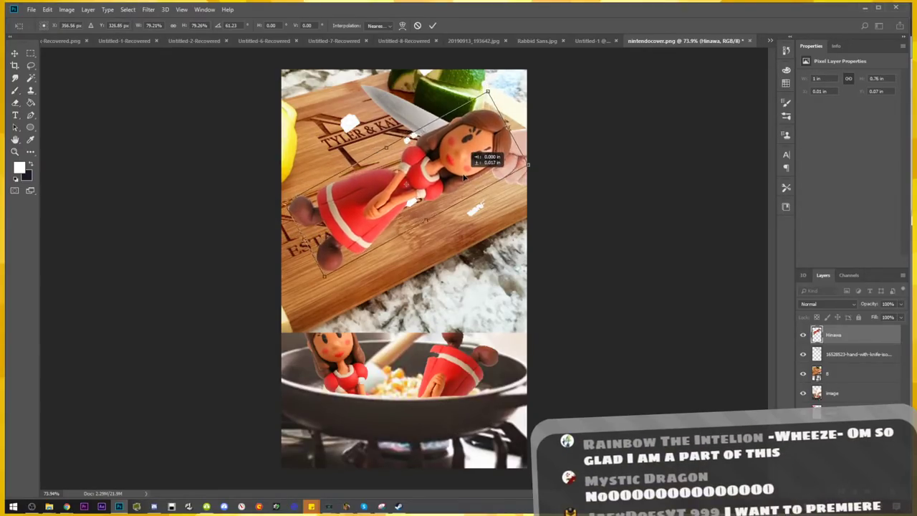
key(Return)
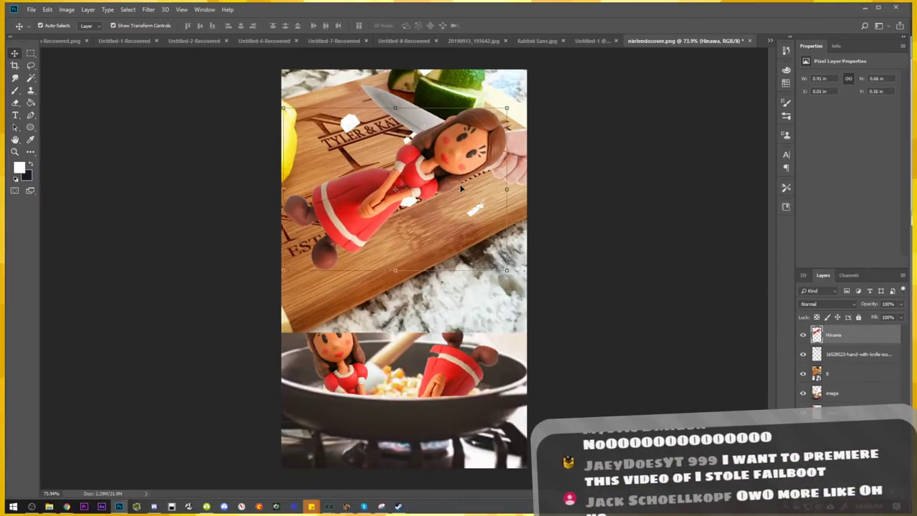
Perspective-warp the doll to tilt it, then move the knife layer above the doll
click(44, 9)
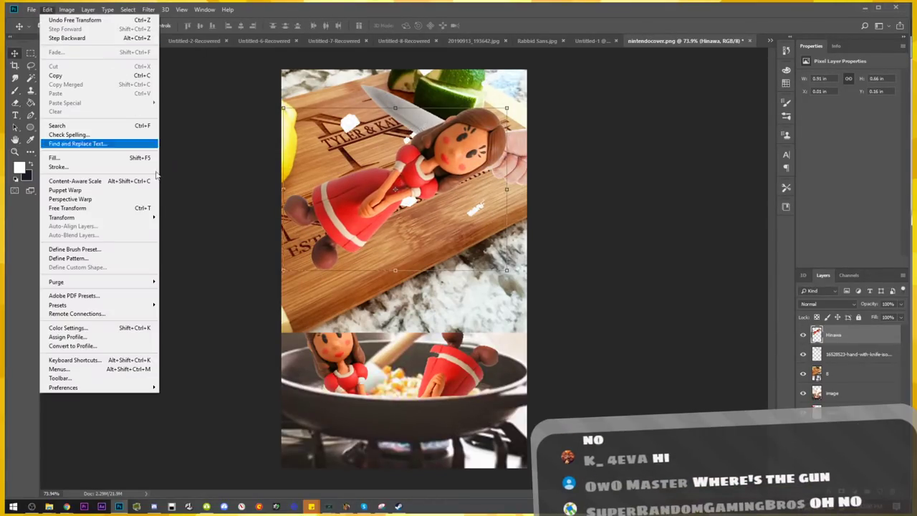
click(70, 199)
drag(274, 86, 533, 274)
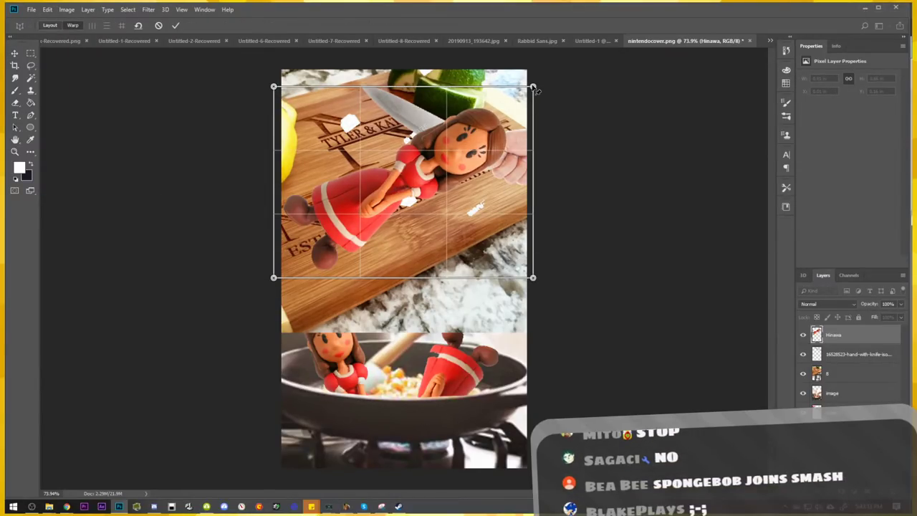
key(w)
drag(534, 88, 527, 123)
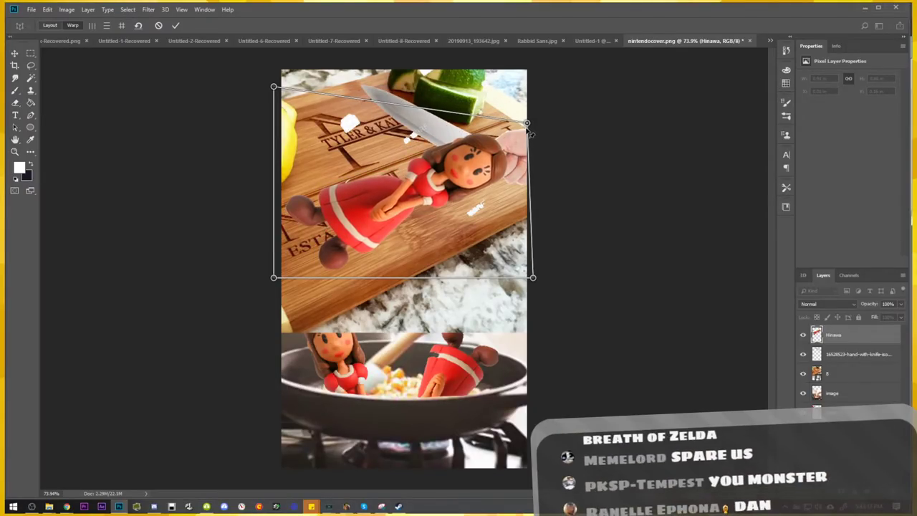
drag(526, 123, 530, 117)
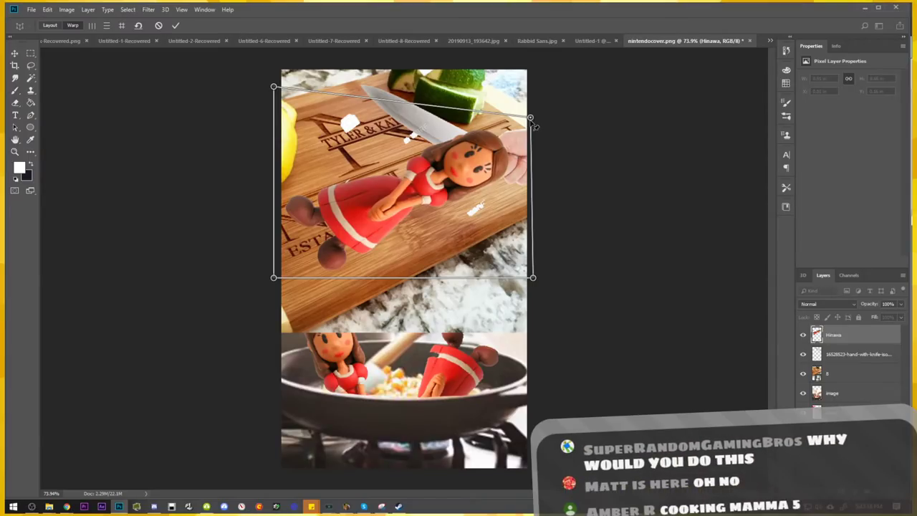
key(Return)
drag(468, 175, 462, 177)
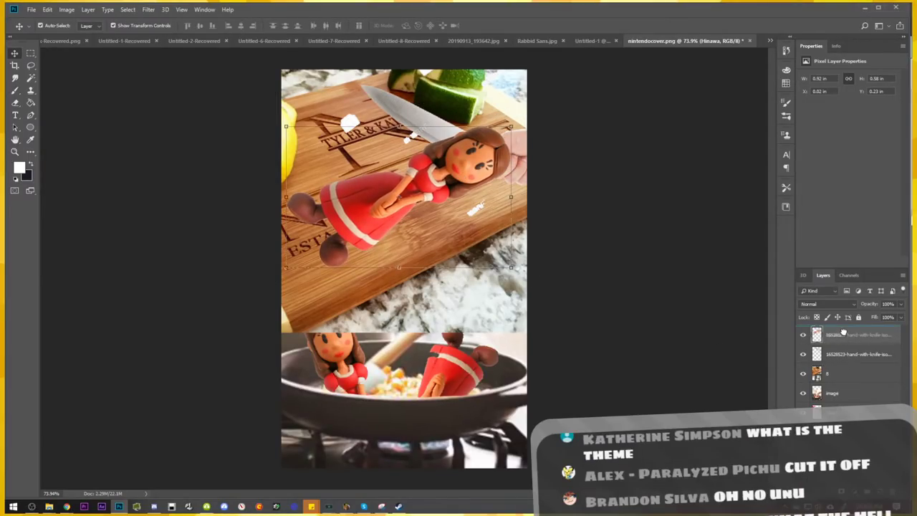
drag(842, 354, 842, 331)
click(72, 303)
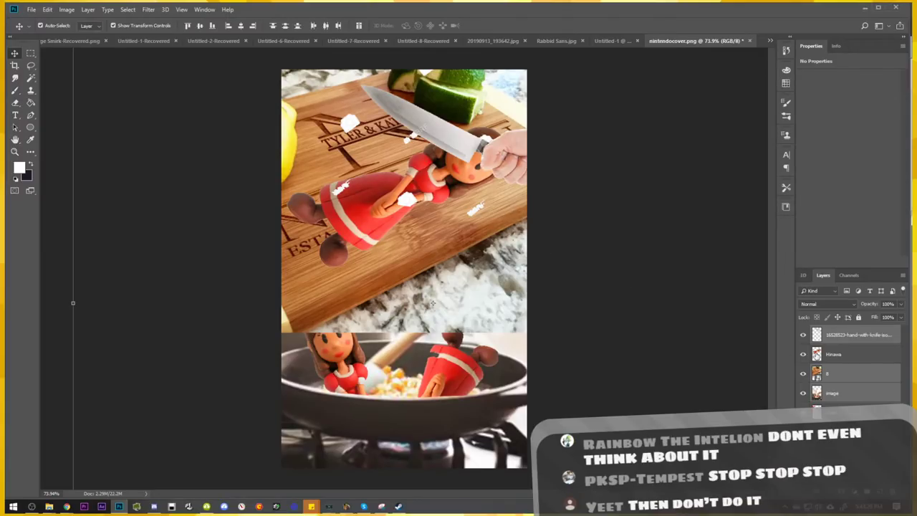
Shift the cutting-board photo and the doll down on the cover
click(835, 354)
mouse_move(476, 244)
mouse_down()
mouse_move(471, 272)
mouse_move(471, 259)
mouse_move(507, 287)
mouse_up()
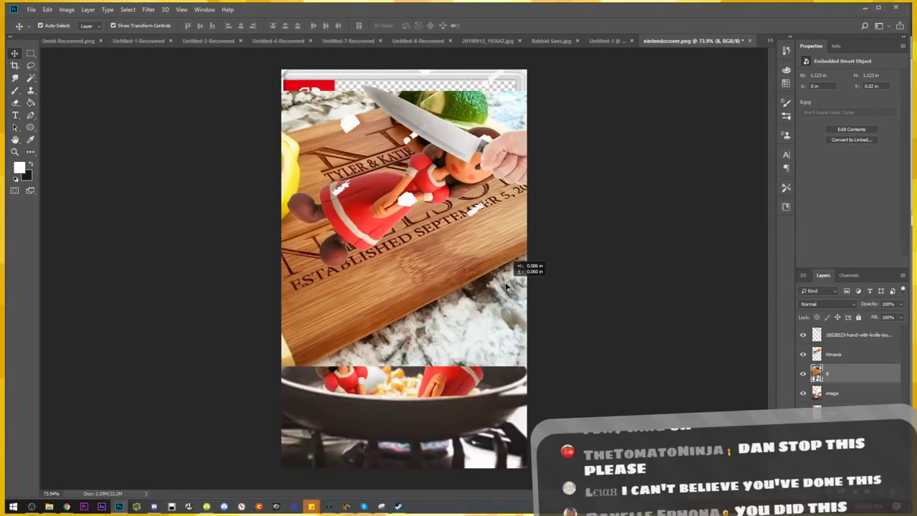
drag(507, 287, 517, 281)
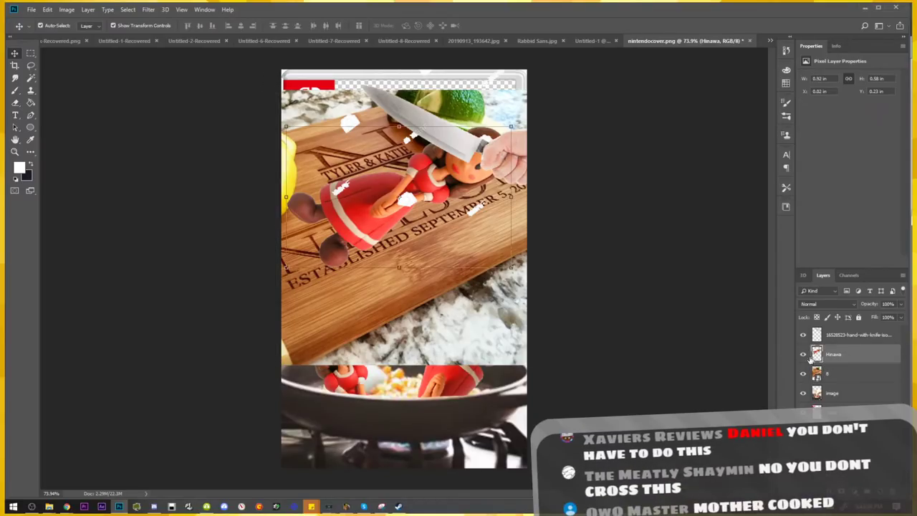
drag(424, 225, 421, 228)
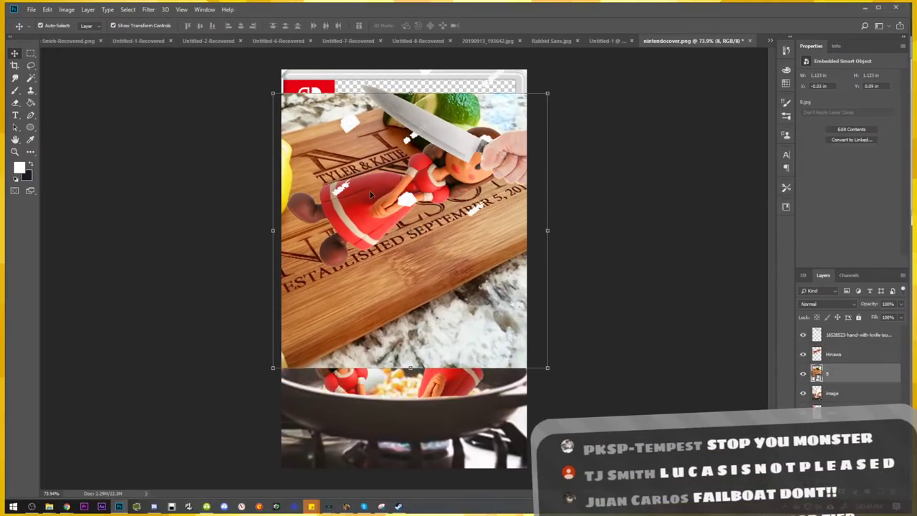
drag(366, 200, 370, 218)
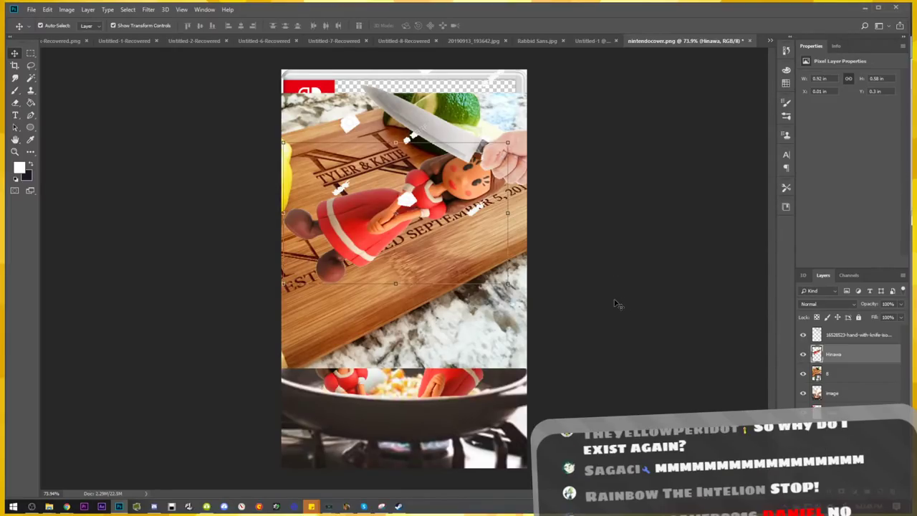
Rasterize the board layer, merge knife and Hinawa down into layer 8, and move it higher
click(834, 373)
right_click(833, 372)
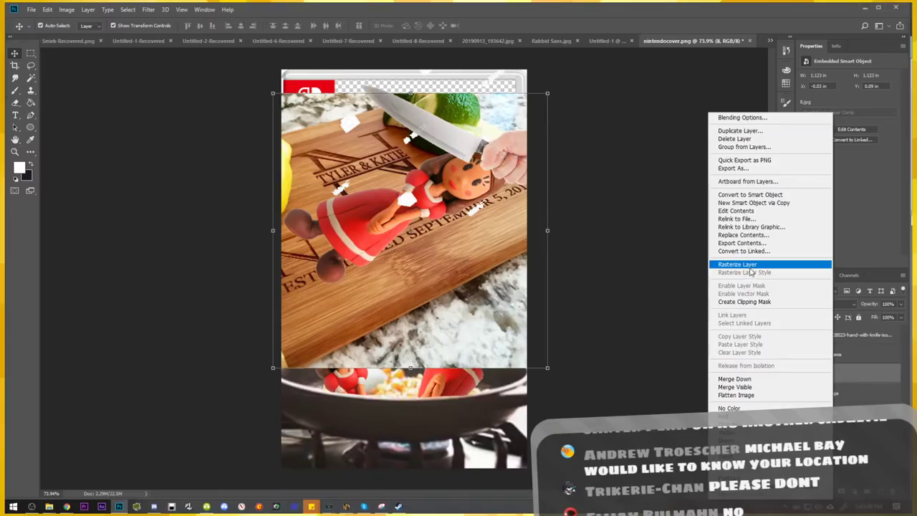
click(737, 263)
click(841, 343)
right_click(842, 344)
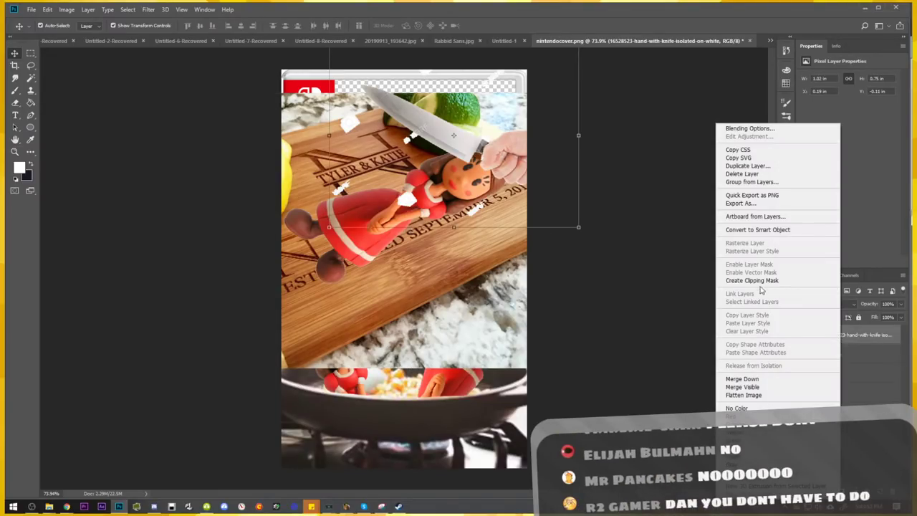
click(741, 378)
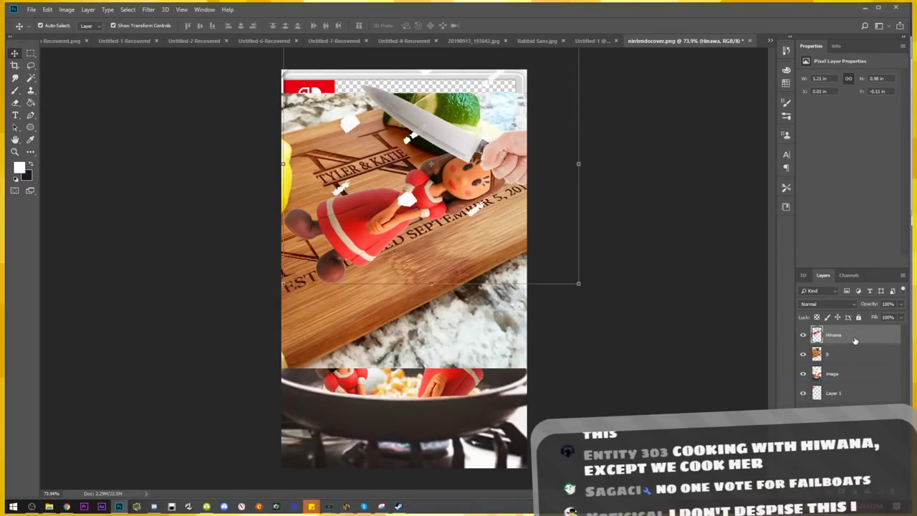
right_click(852, 334)
click(759, 378)
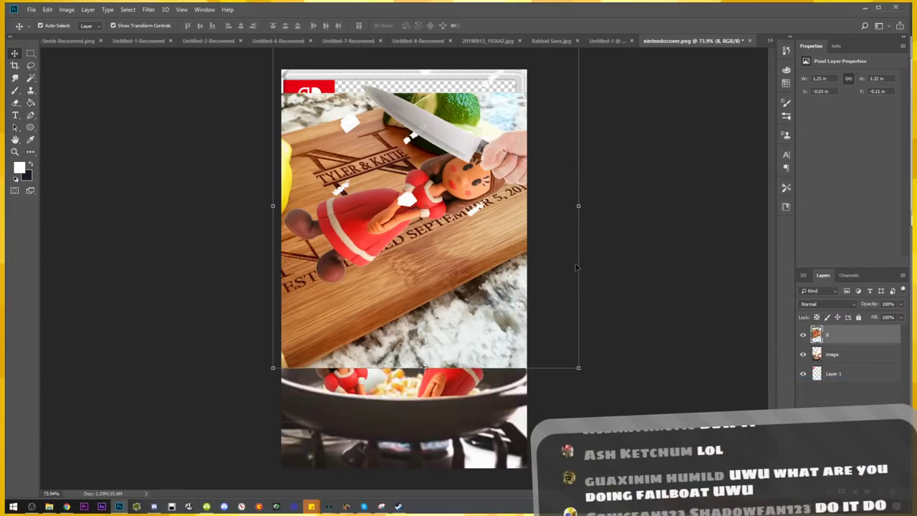
mouse_move(519, 319)
mouse_down()
mouse_move(520, 292)
mouse_move(524, 304)
mouse_up()
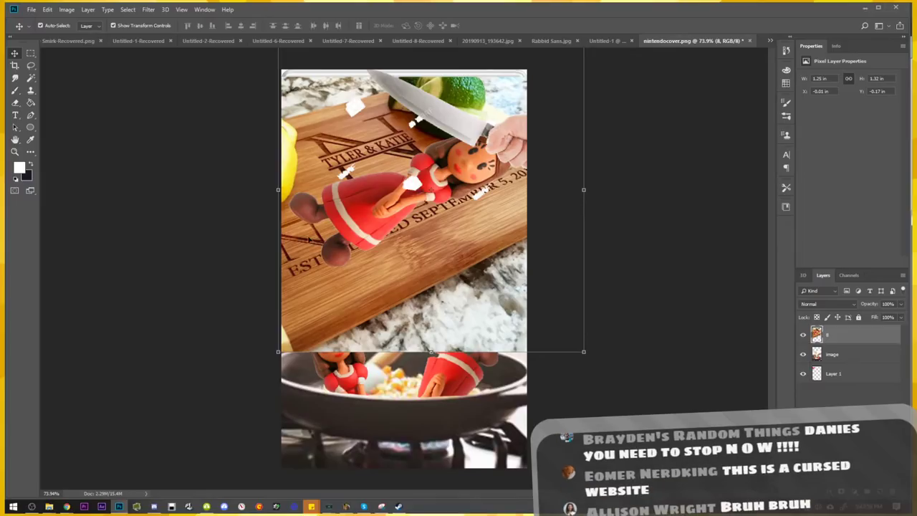
Keep the board photo's upper part and delete everything below it, revealing the whole pan photo
click(30, 53)
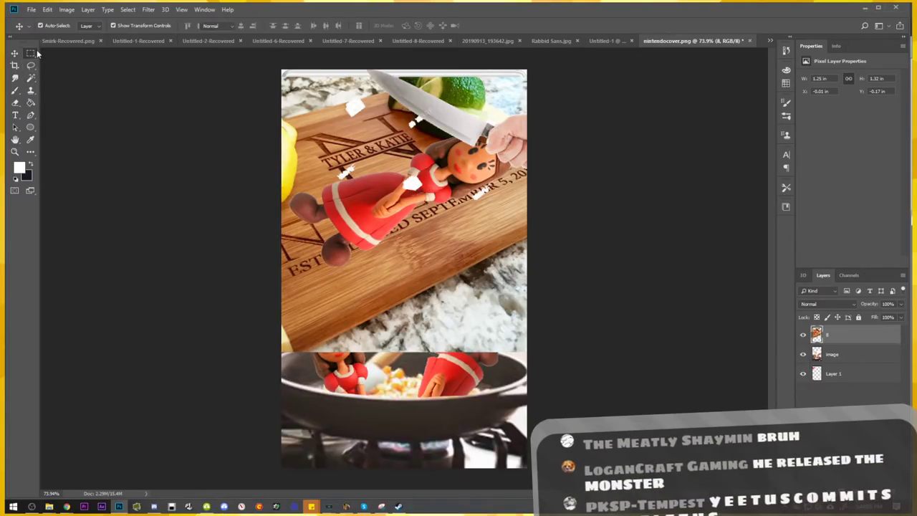
drag(273, 75, 568, 288)
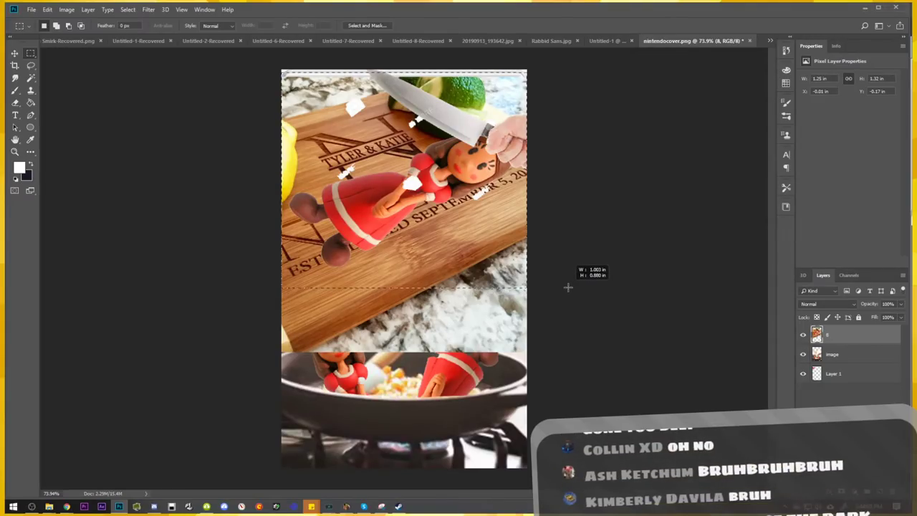
click(128, 9)
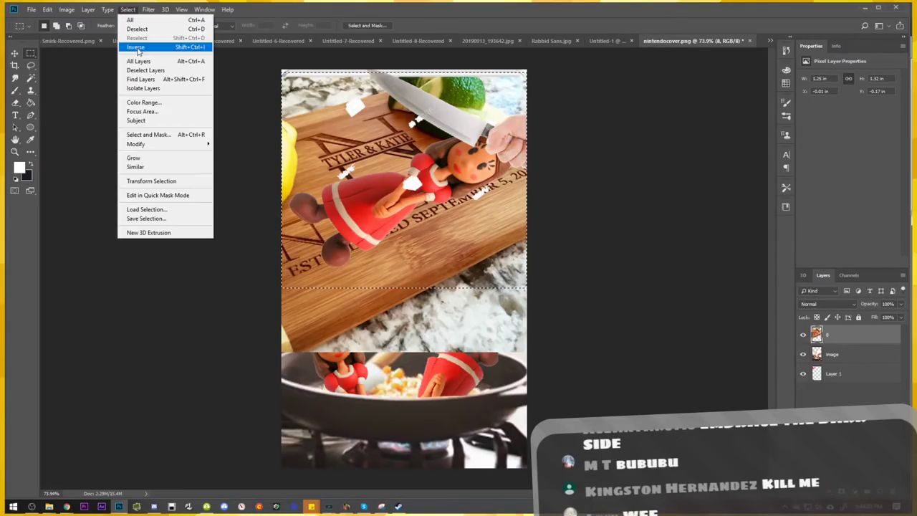
click(144, 38)
key(Delete)
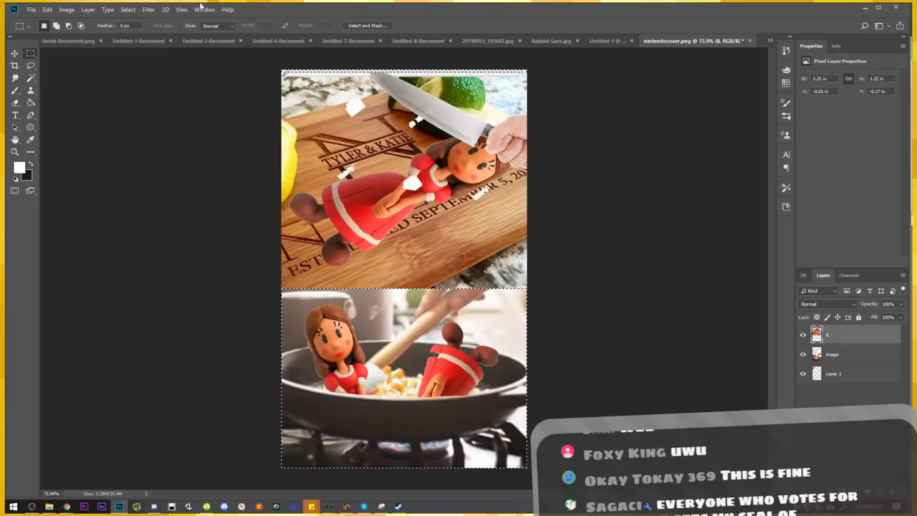
click(129, 9)
click(129, 26)
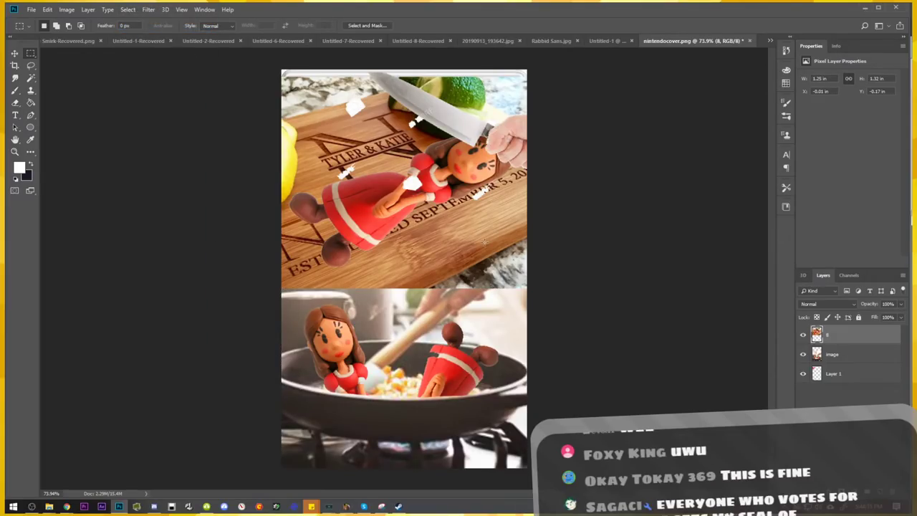
key(v)
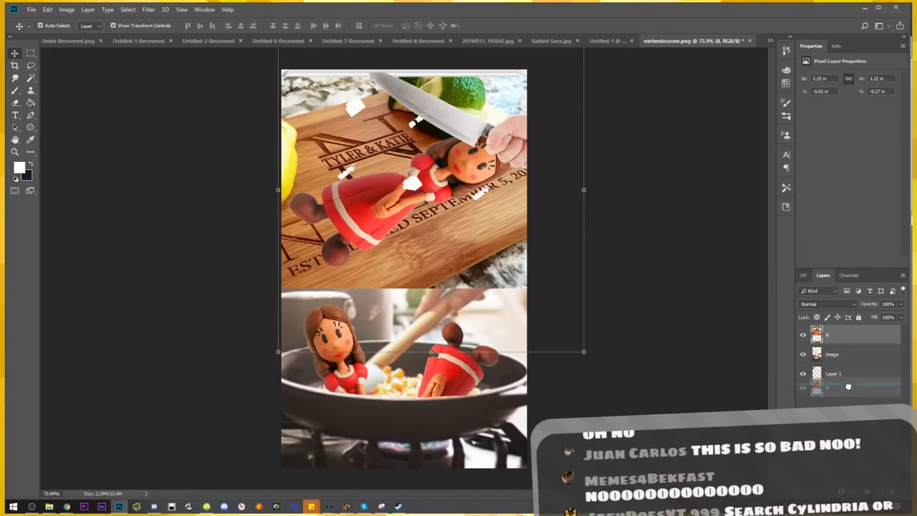
Move the Switch cover frame layer (Layer 1) to the top of the layer stack
mouse_move(849, 354)
mouse_down()
mouse_move(849, 336)
mouse_move(847, 379)
mouse_up()
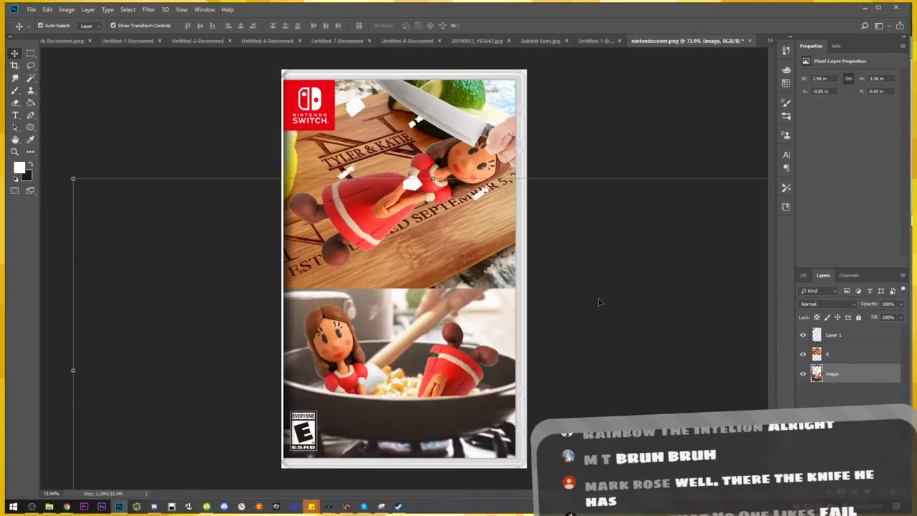
click(864, 404)
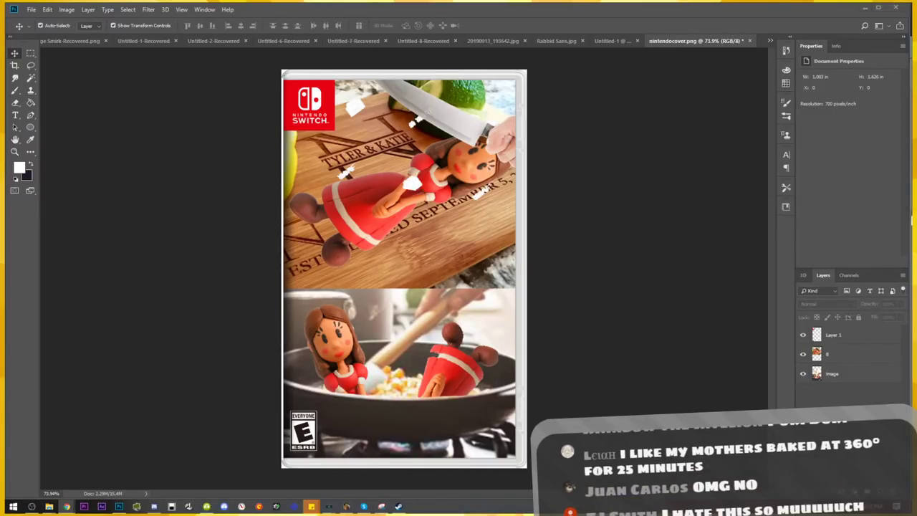
Place the Cooking Mama logo, scale it down, and centre it between the two photos
drag(696, 200, 404, 209)
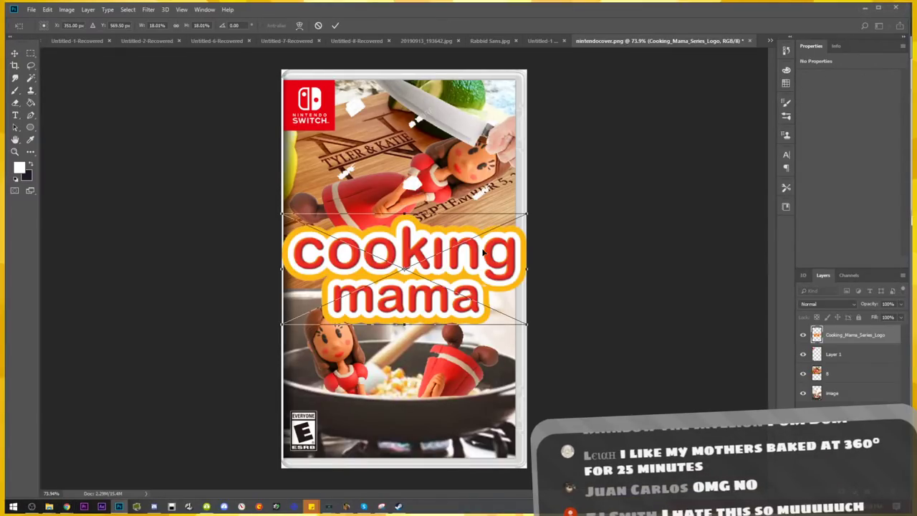
key(Return)
drag(527, 325, 471, 299)
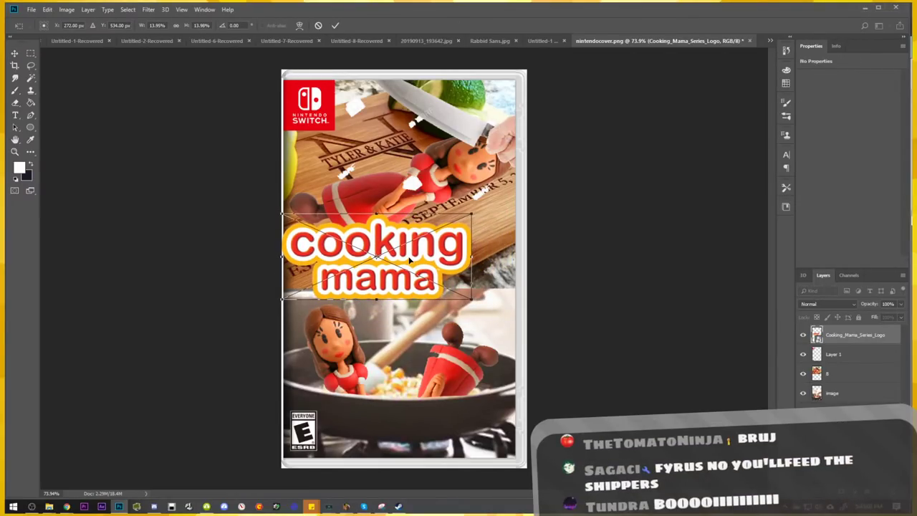
drag(409, 260, 429, 280)
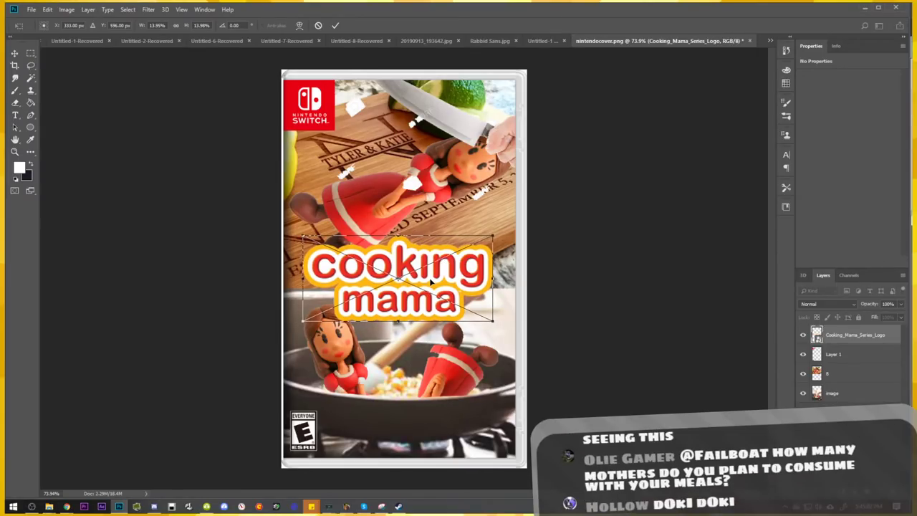
key(Return)
Rasterize the logo layer and erase the word 'mama', leaving only 'cooking'
scroll(452, 304, up, 10)
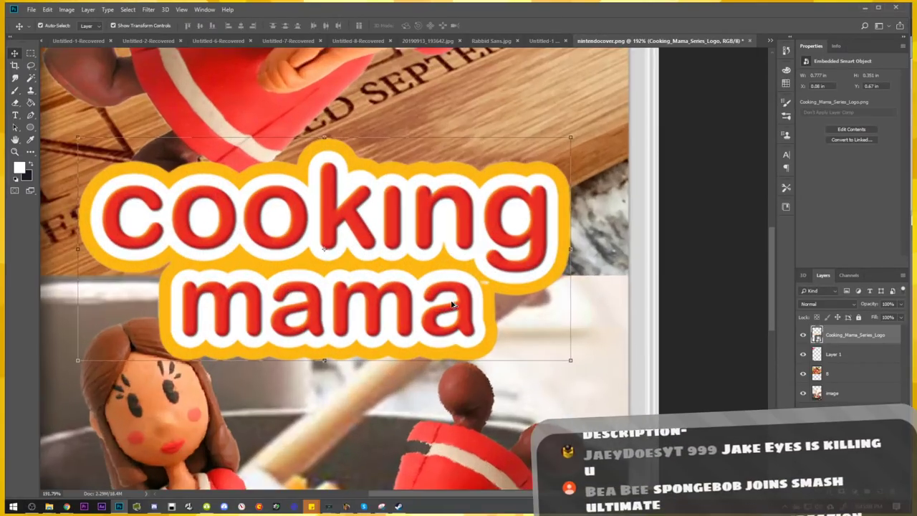
scroll(452, 304, up, 2)
key(e)
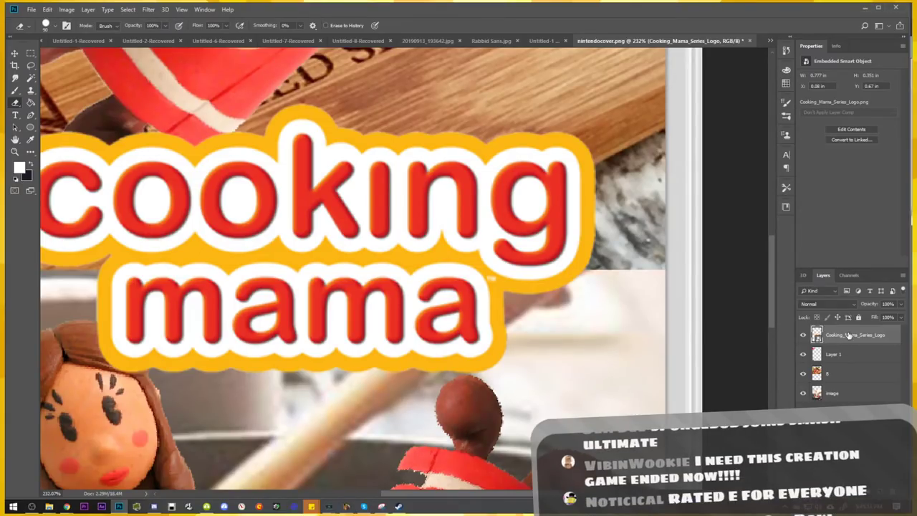
right_click(849, 334)
click(757, 258)
scroll(337, 267, down, 1)
scroll(439, 298, down, 1)
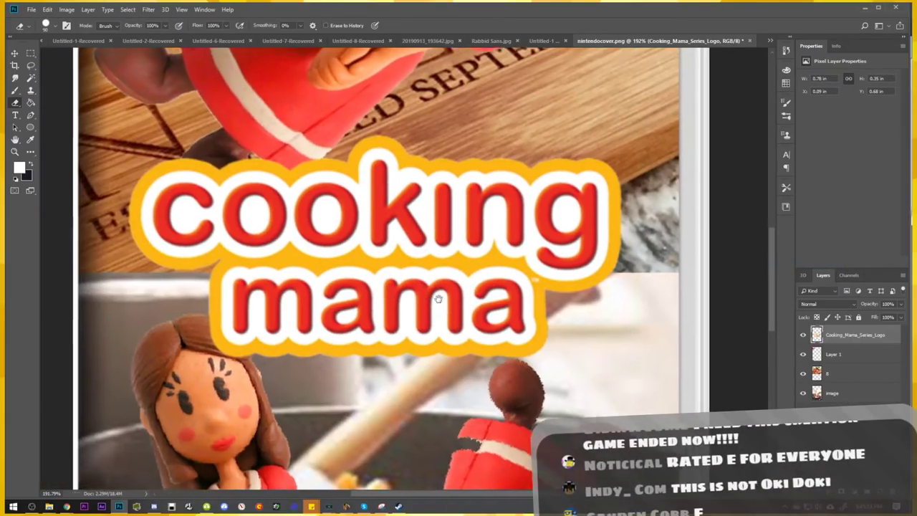
drag(438, 299, 558, 308)
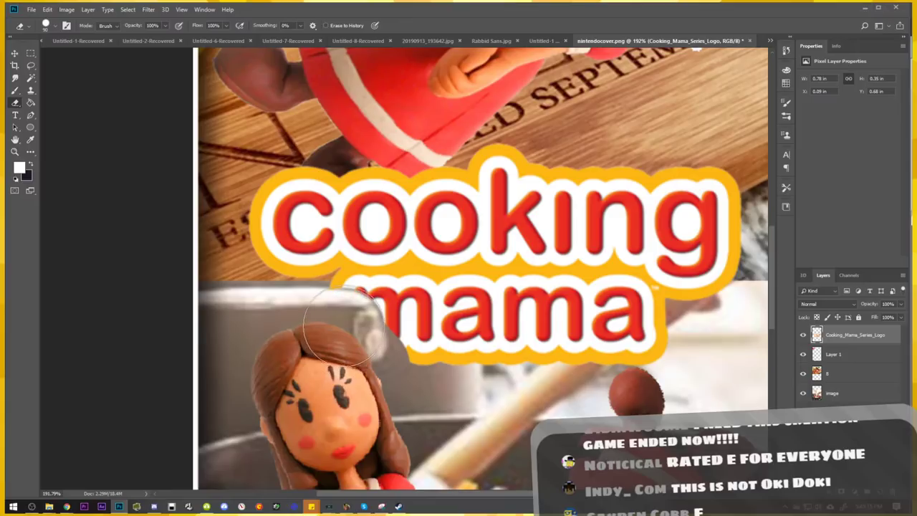
mouse_move(344, 325)
mouse_down()
mouse_move(394, 311)
mouse_move(635, 326)
mouse_move(419, 327)
mouse_up()
key(ctrl+0)
key(v)
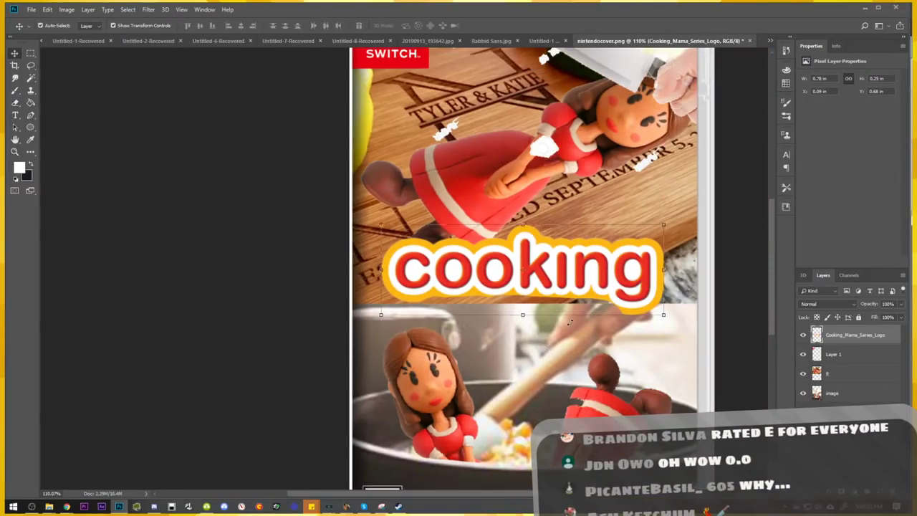
scroll(570, 322, right, 3)
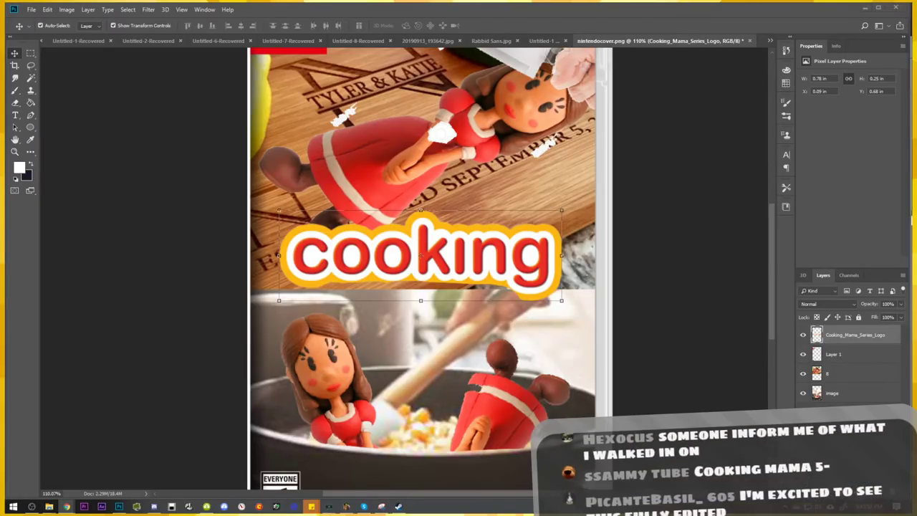
click(428, 192)
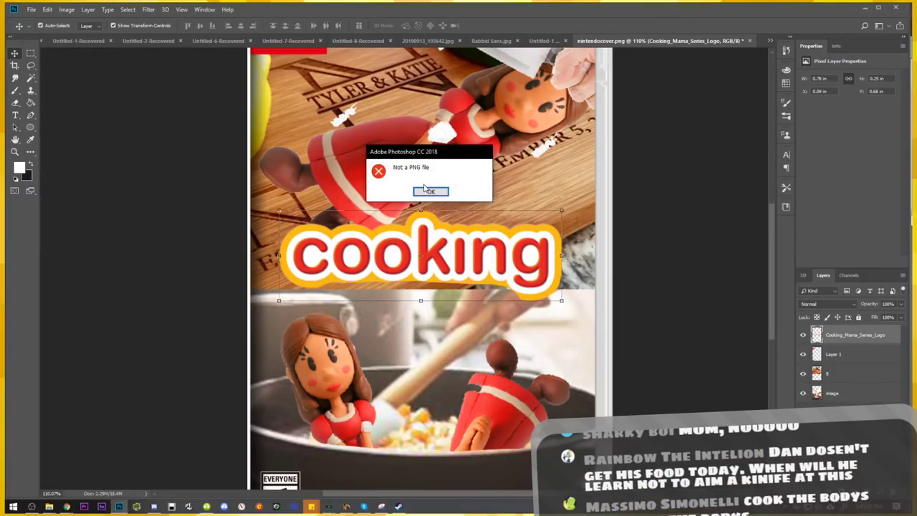
click(427, 191)
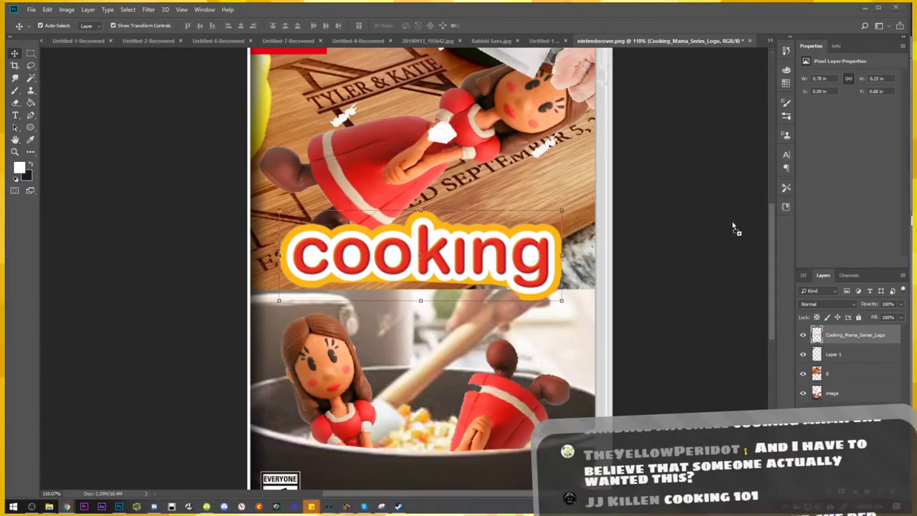
Place the MOTHER logo, scale it down, and position it directly beneath 'cooking'
drag(733, 229, 456, 229)
key(Return)
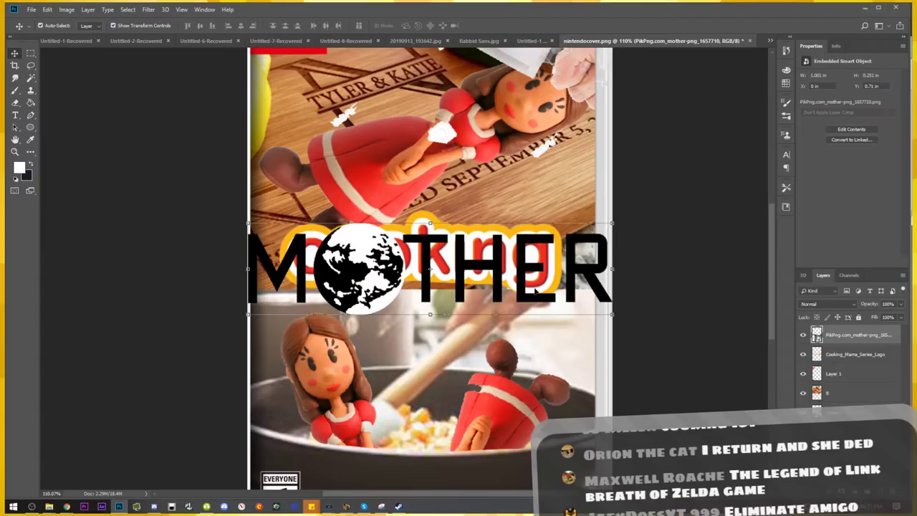
drag(608, 313, 484, 279)
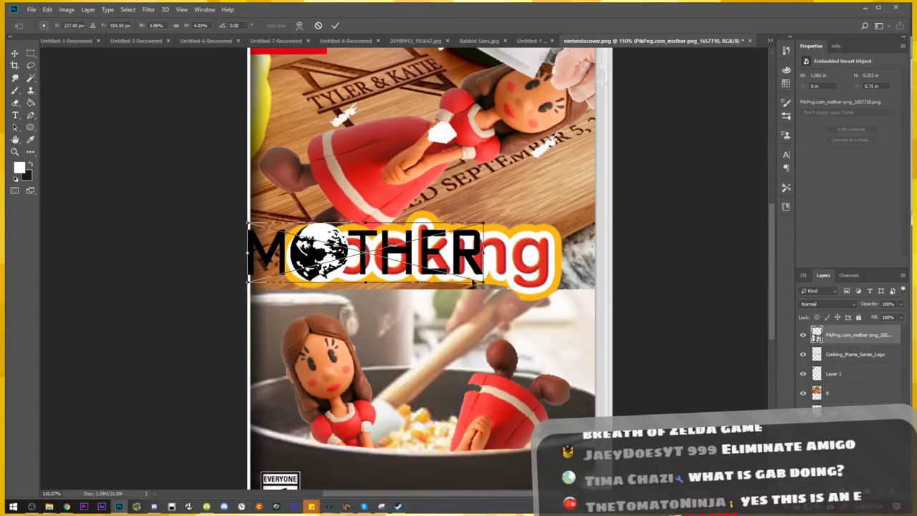
drag(430, 251, 485, 302)
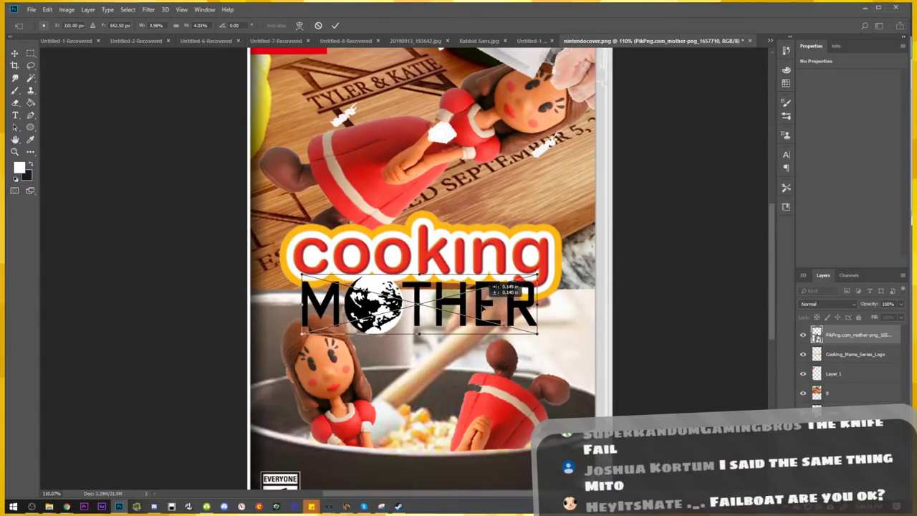
mouse_move(539, 330)
mouse_down()
mouse_move(519, 326)
mouse_move(528, 329)
mouse_up()
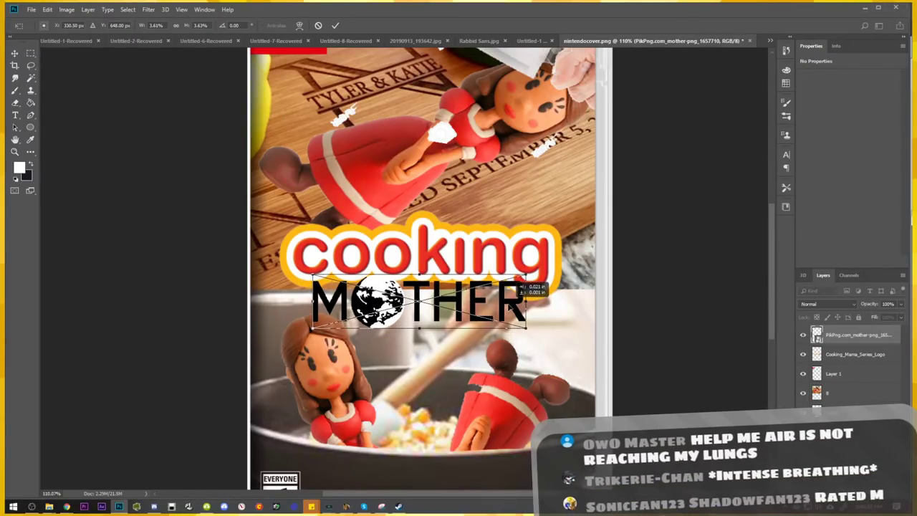
drag(521, 290, 529, 254)
key(Return)
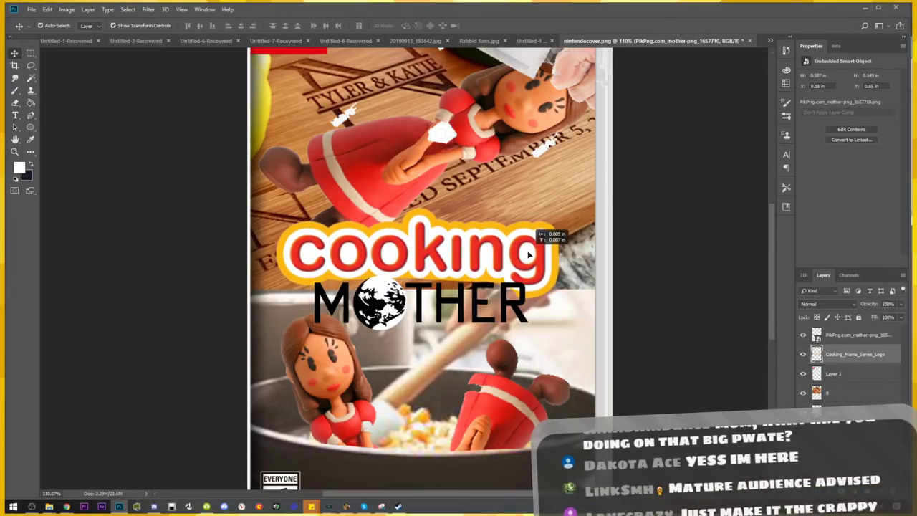
click(521, 293)
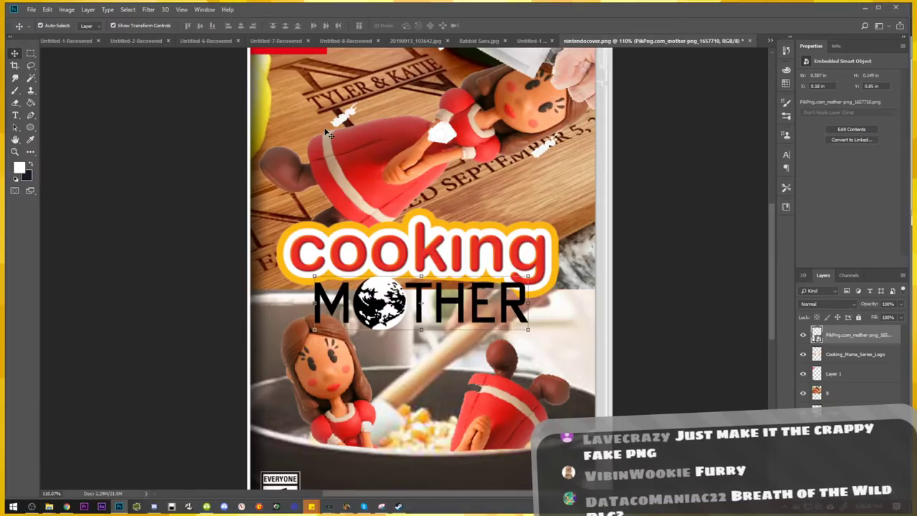
Rasterize the MOTHER layer and sample the cooking logo's orange as the foreground colour
right_click(852, 334)
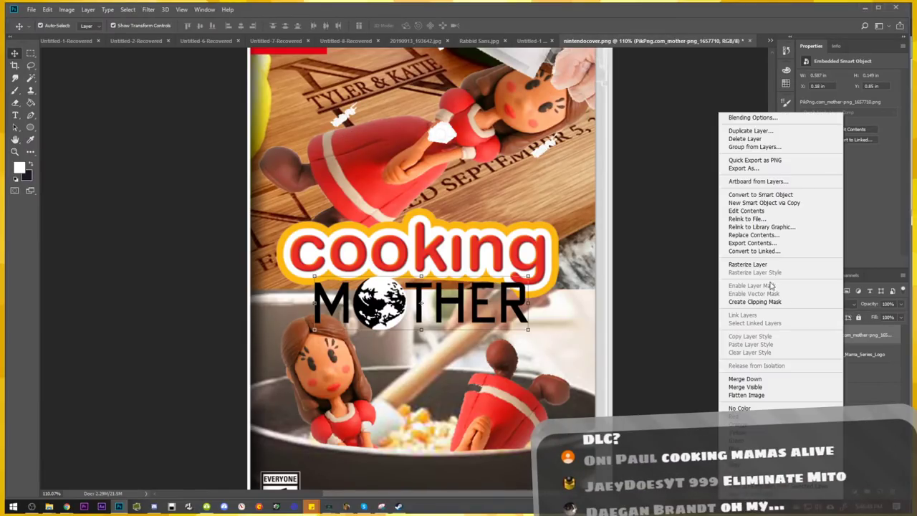
click(773, 285)
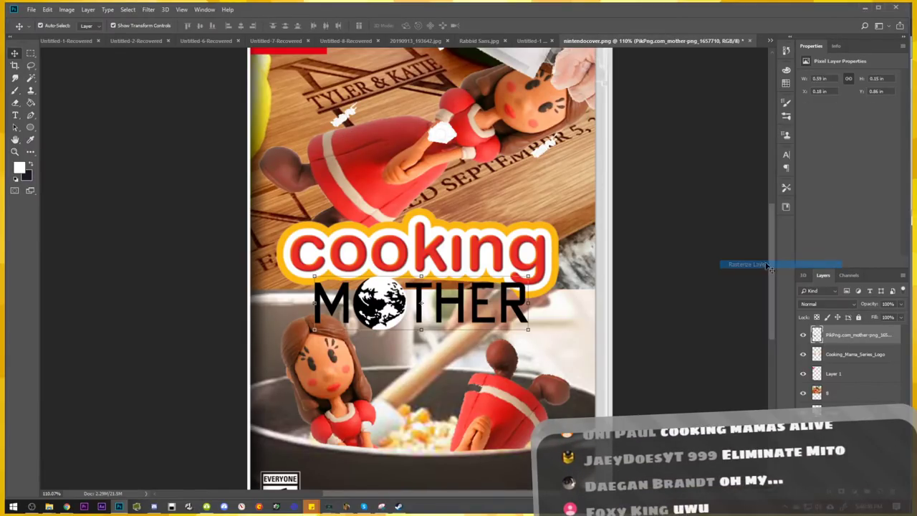
click(46, 10)
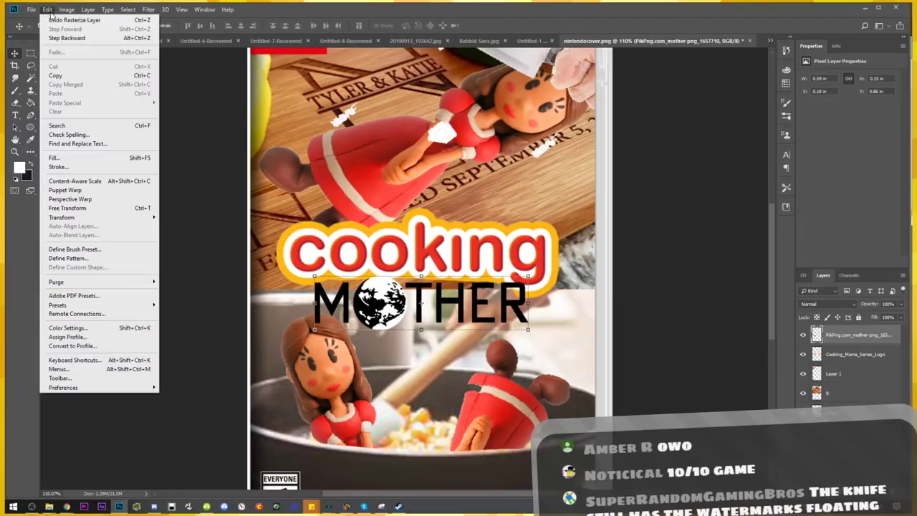
click(84, 167)
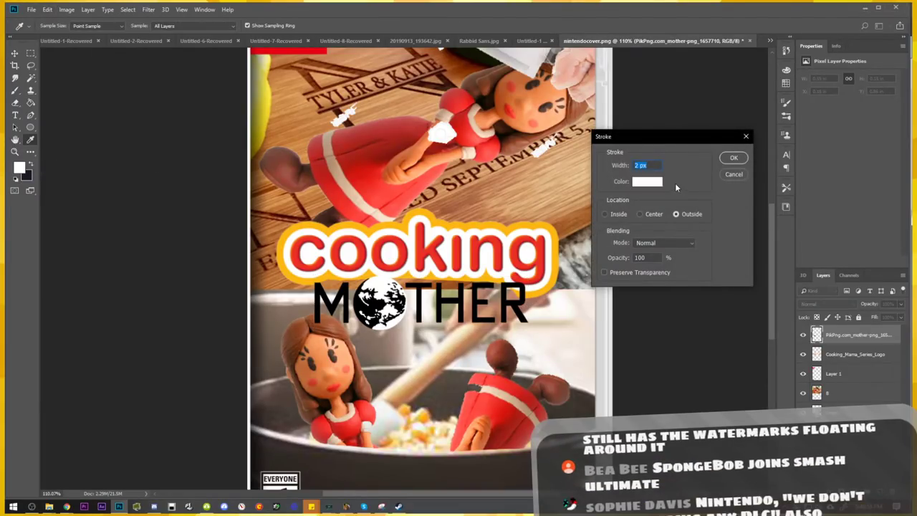
click(660, 184)
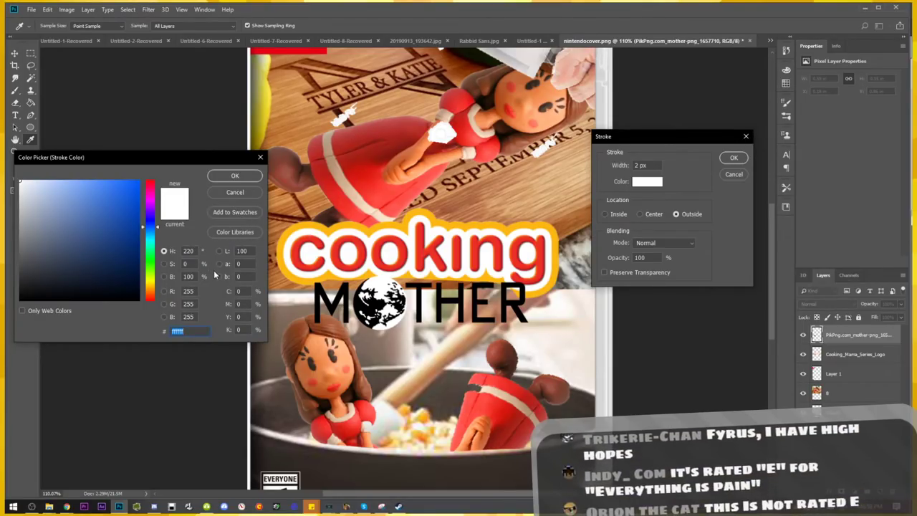
click(237, 192)
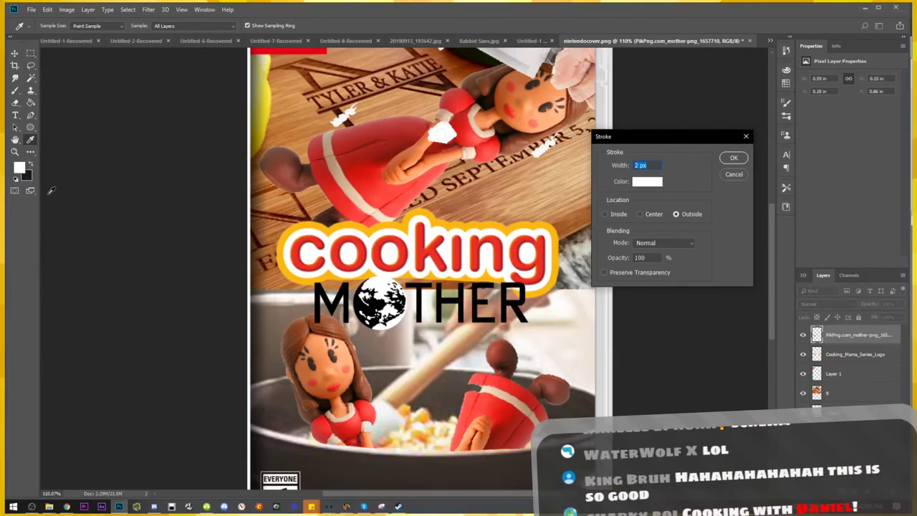
click(316, 228)
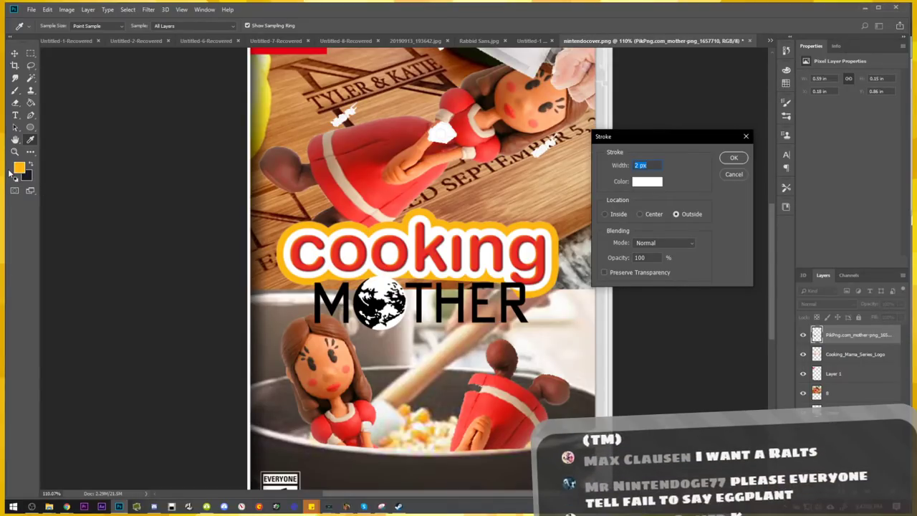
click(86, 178)
click(732, 159)
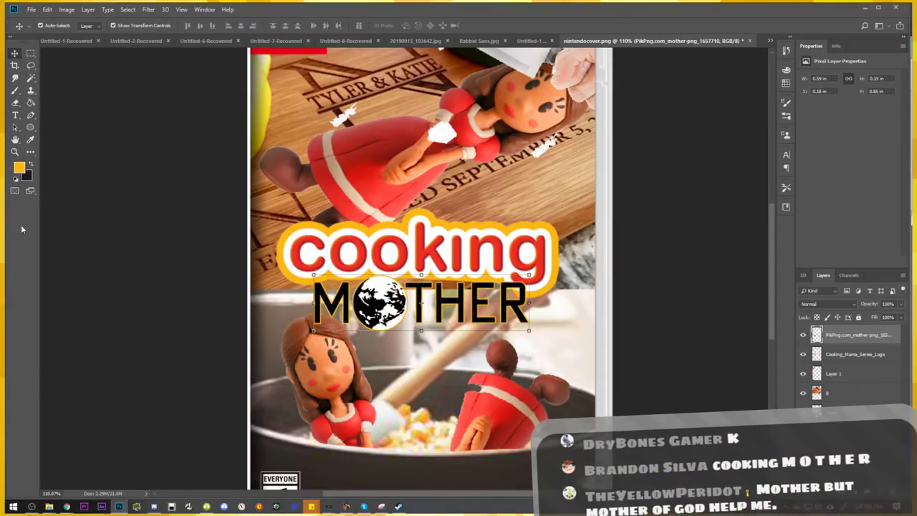
click(18, 167)
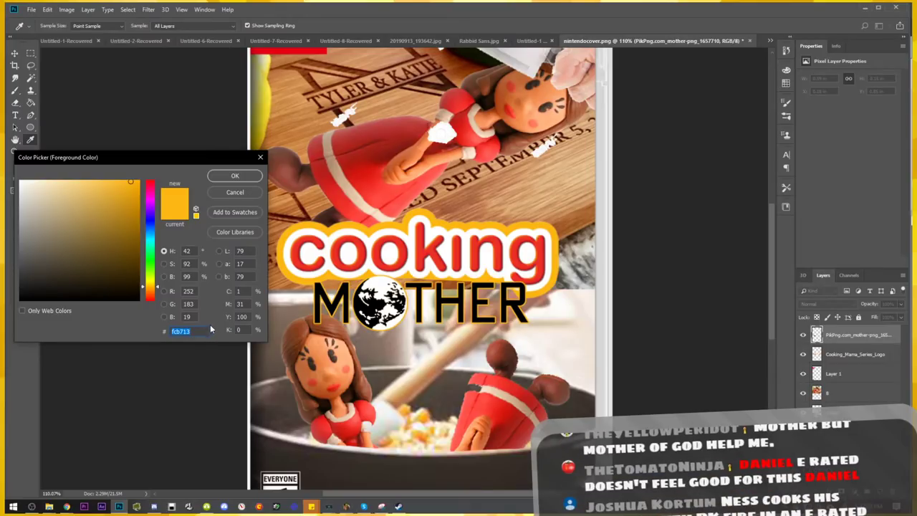
click(235, 177)
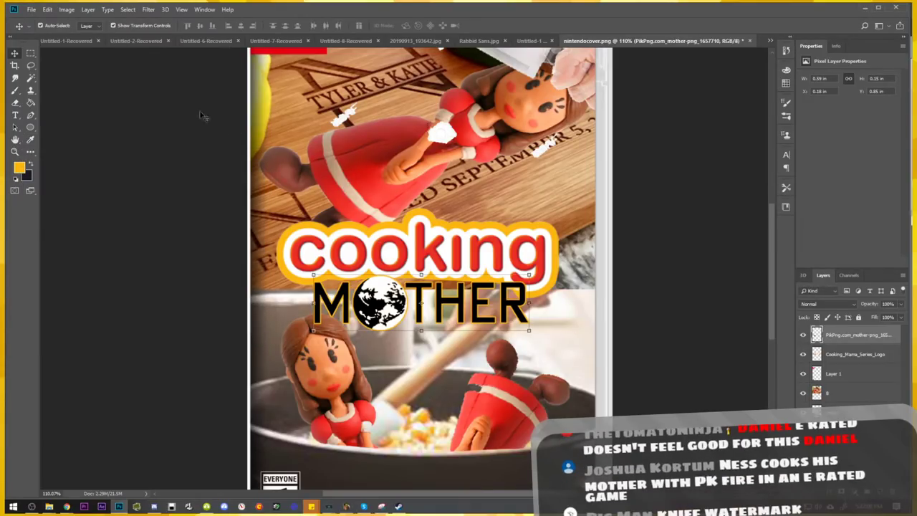
Apply a 10 px orange stroke to MOTHER, then undo it
click(47, 9)
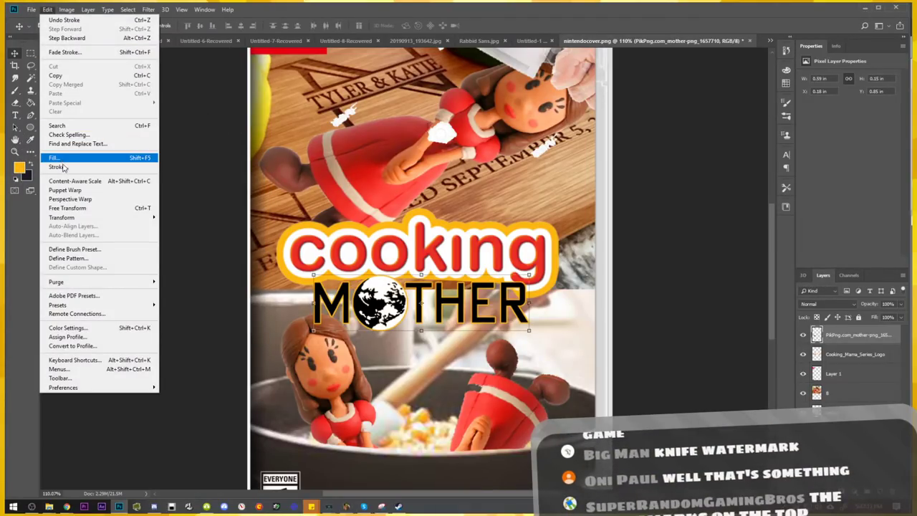
click(59, 166)
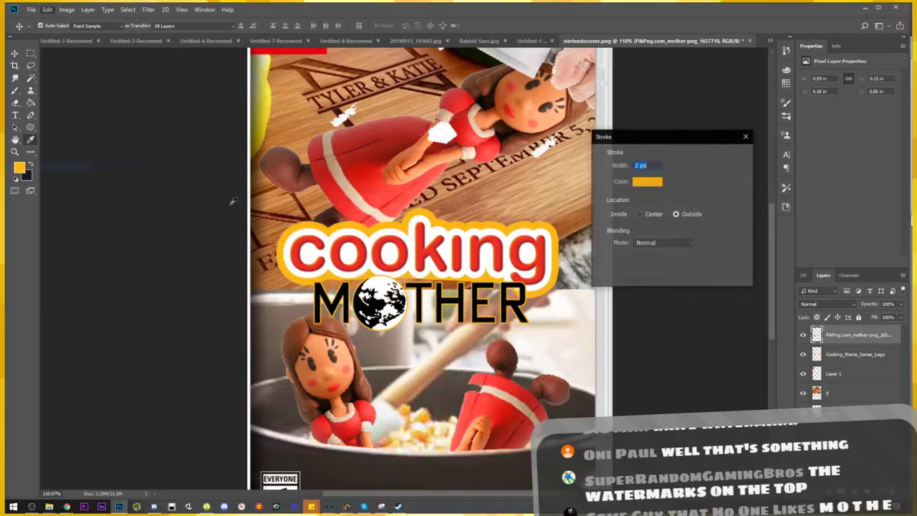
click(660, 181)
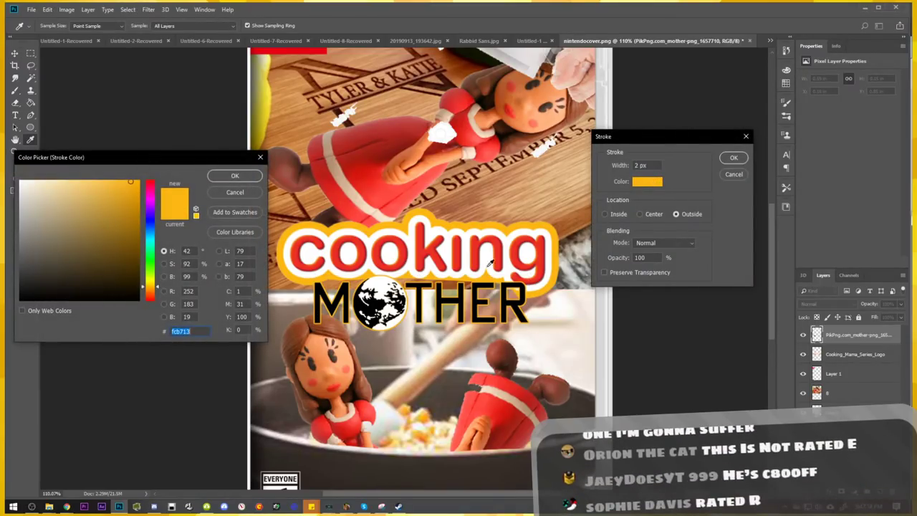
click(200, 330)
click(233, 177)
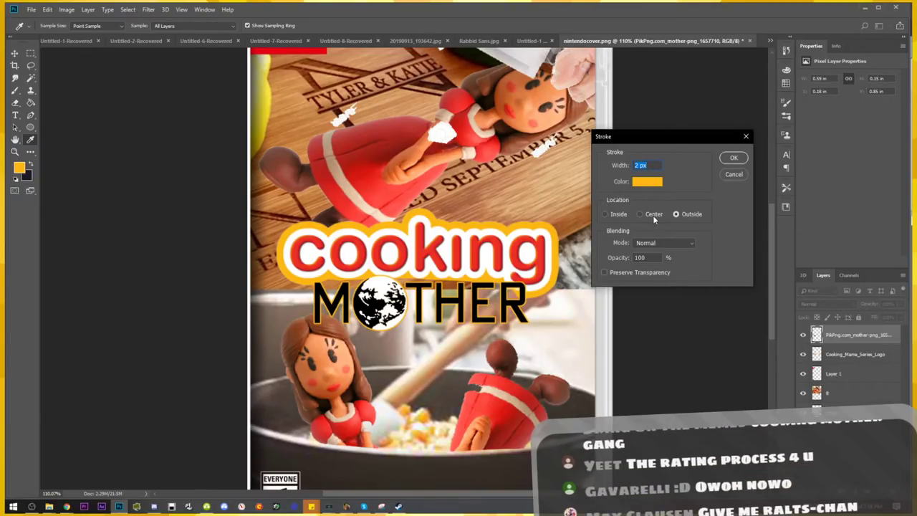
text(10)
click(733, 159)
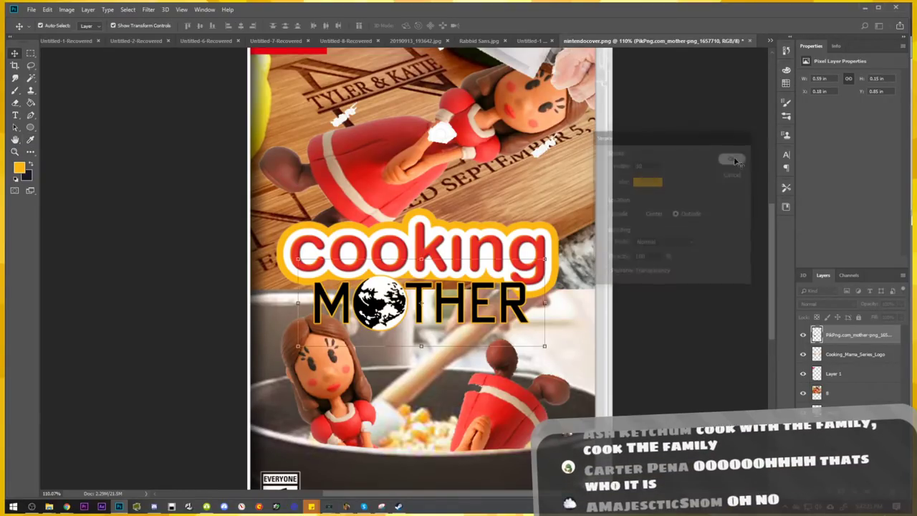
key(ctrl+z)
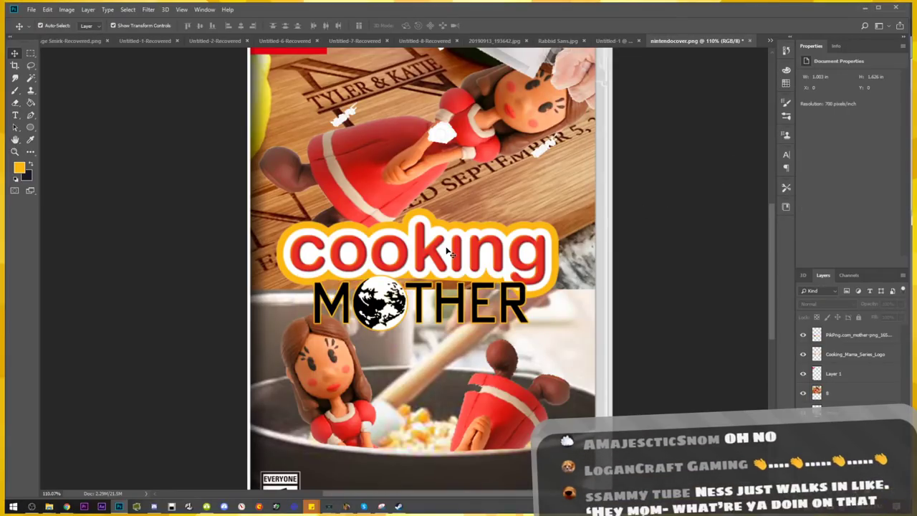
Reapply the 10 px orange outline to MOTHER and undo it again, leaving MOTHER unoutlined
click(47, 9)
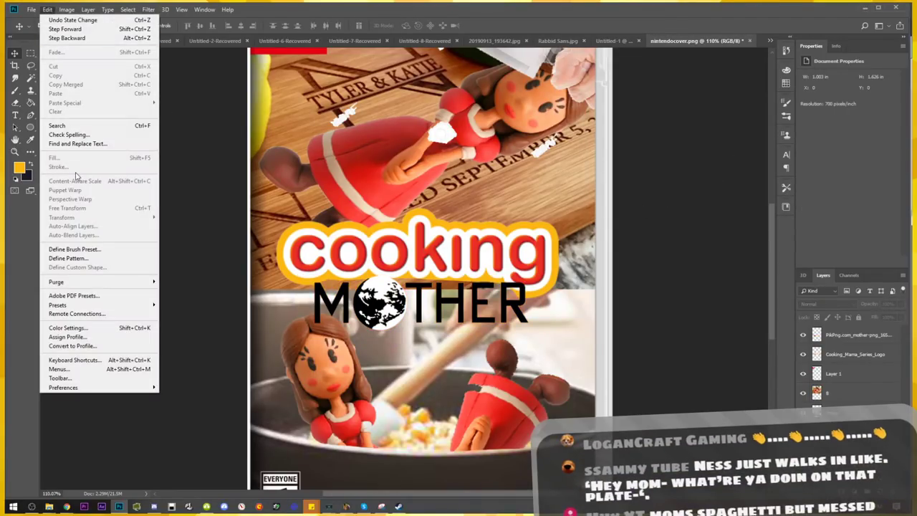
click(746, 373)
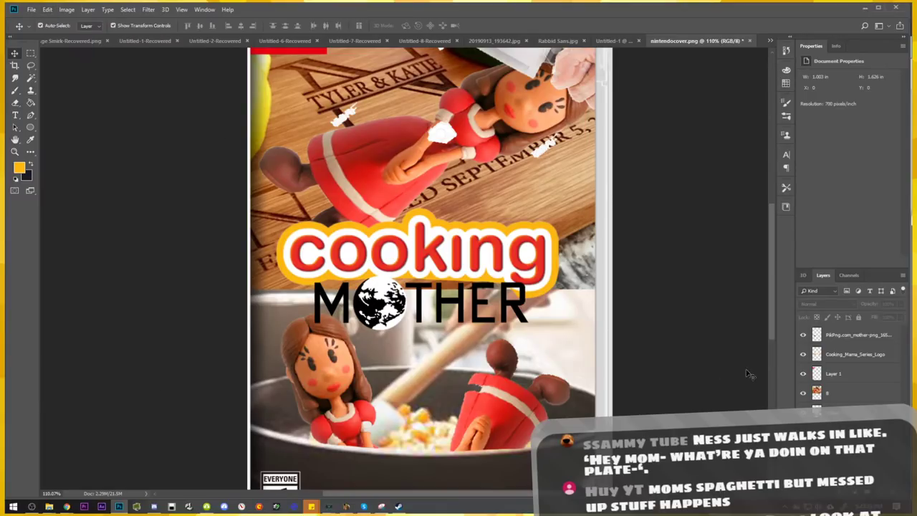
click(867, 344)
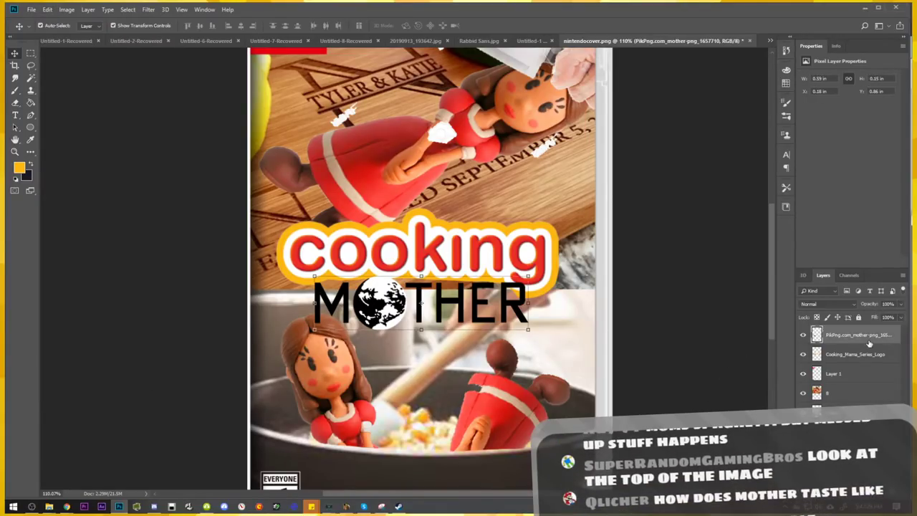
click(47, 9)
click(64, 164)
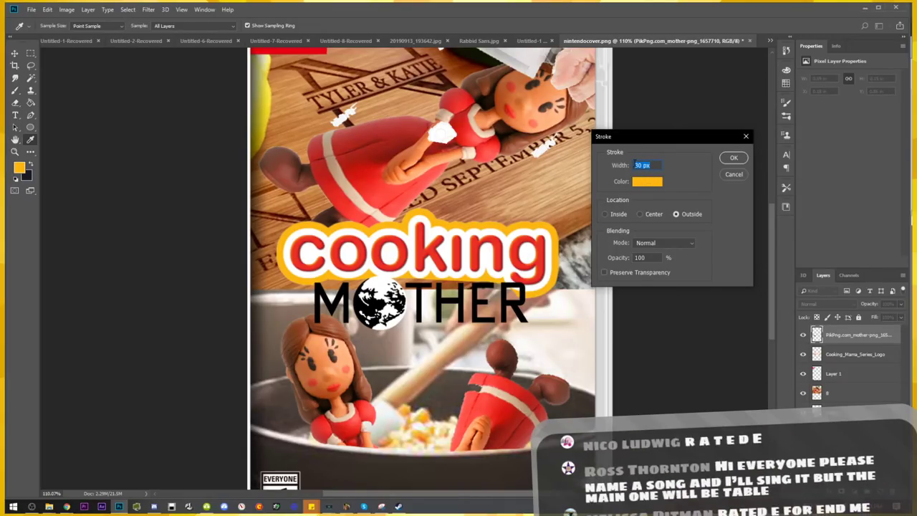
click(641, 166)
text(10)
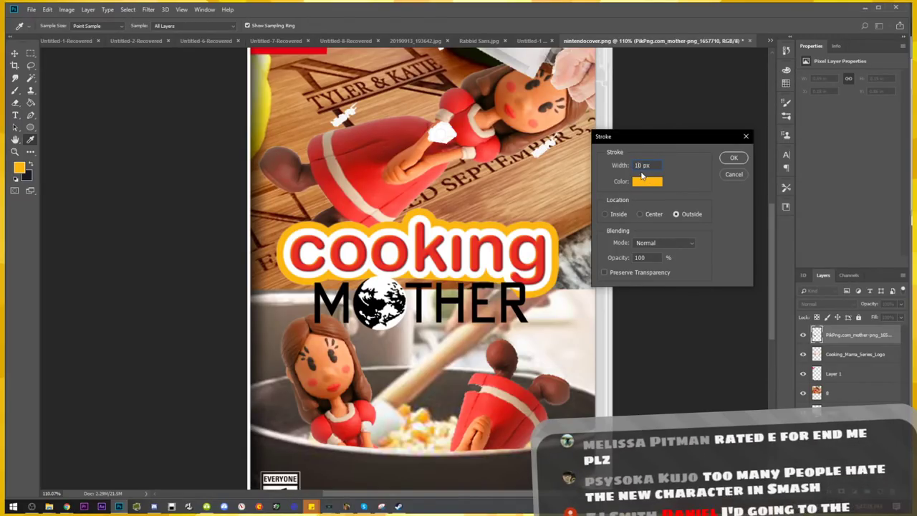
key(Return)
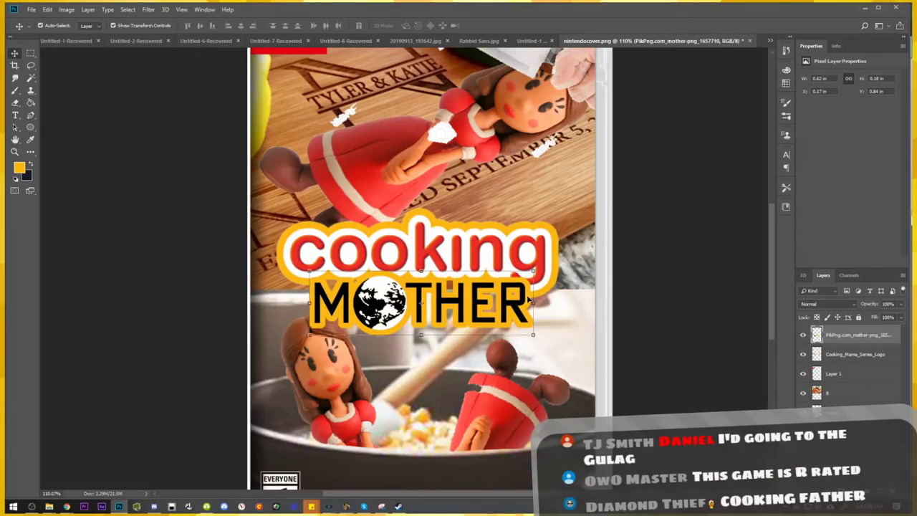
key(ctrl+z)
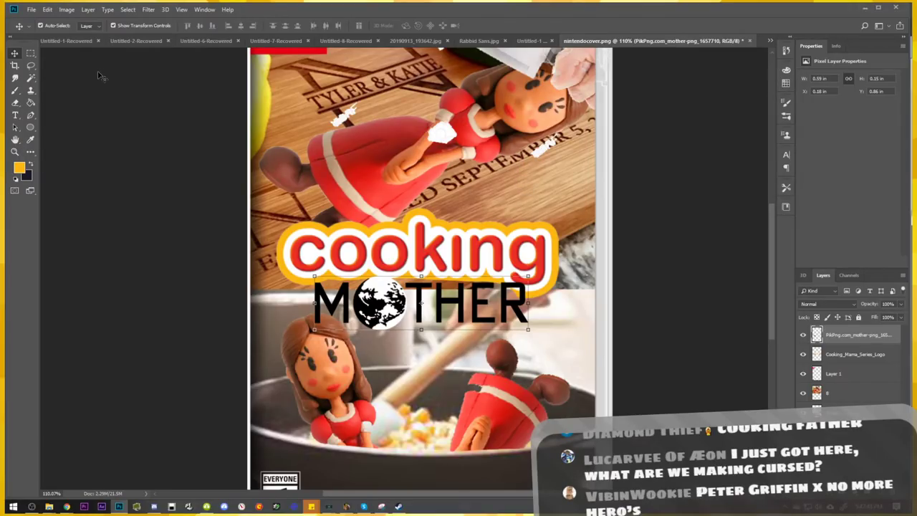
click(49, 10)
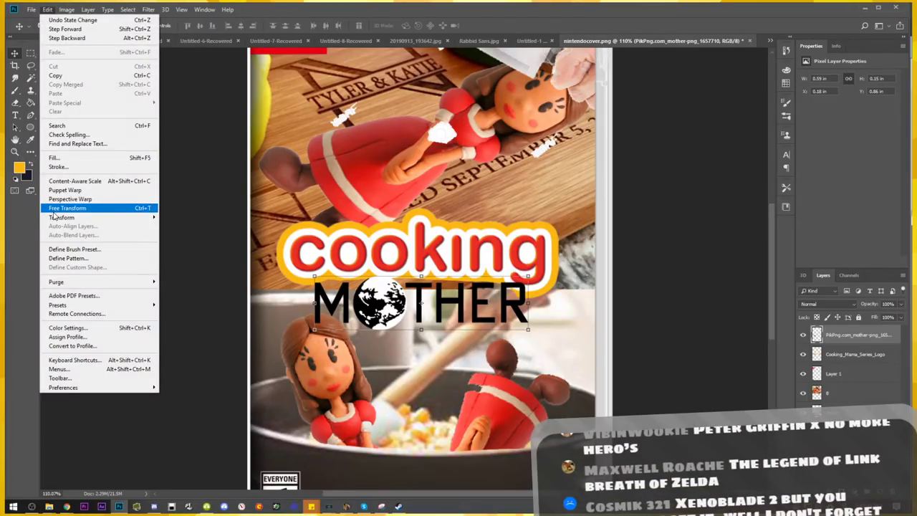
Outline the MOTHER text with an 8 px white (#ffffff) outside stroke
click(57, 167)
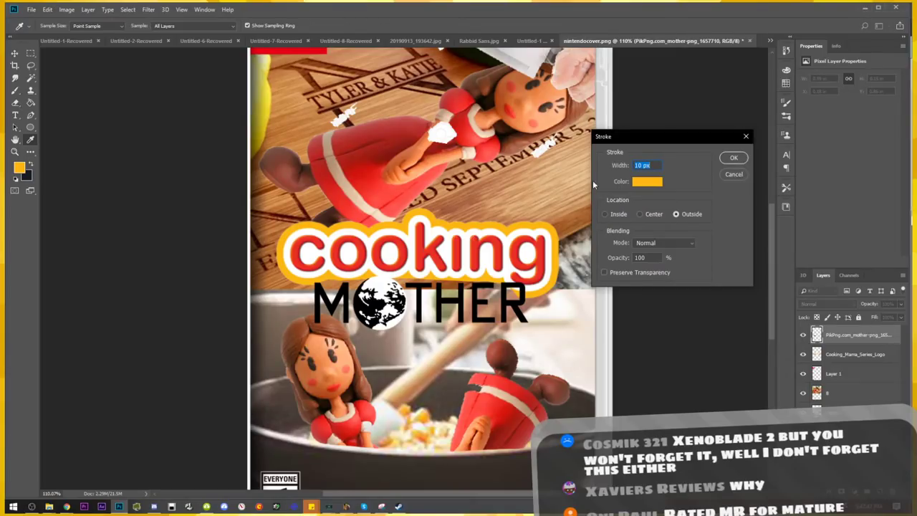
text(80)
click(646, 181)
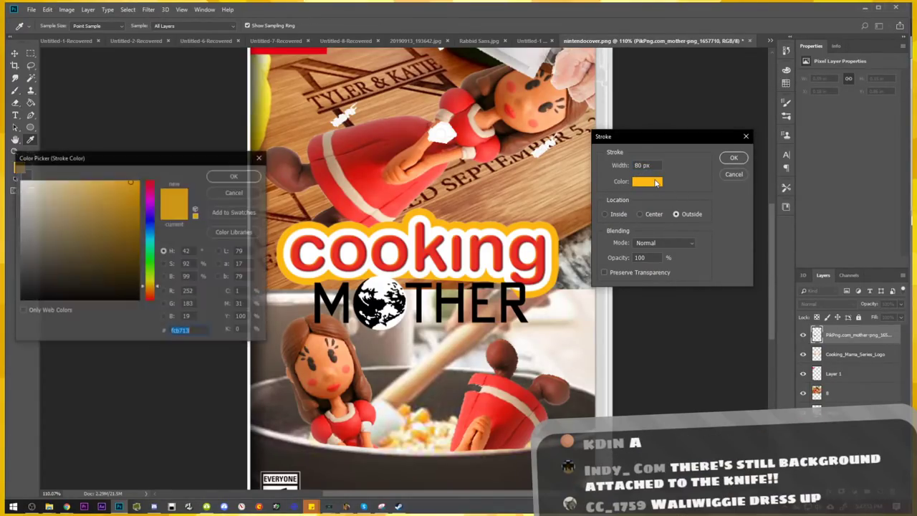
text(ffffff)
click(233, 178)
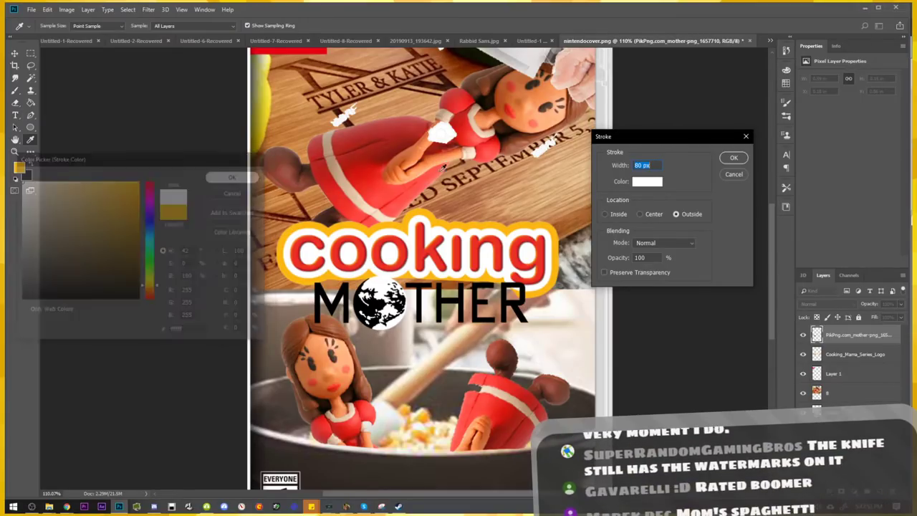
key(BackSpace)
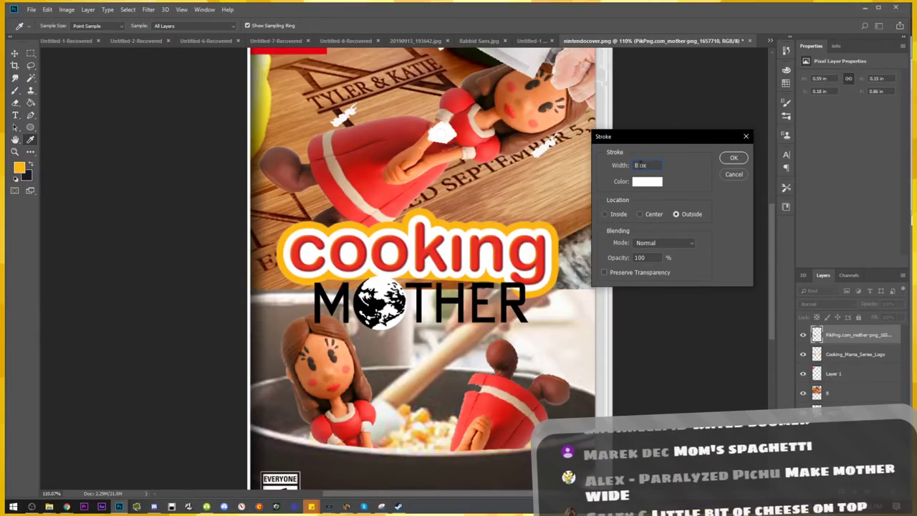
click(731, 159)
key(v)
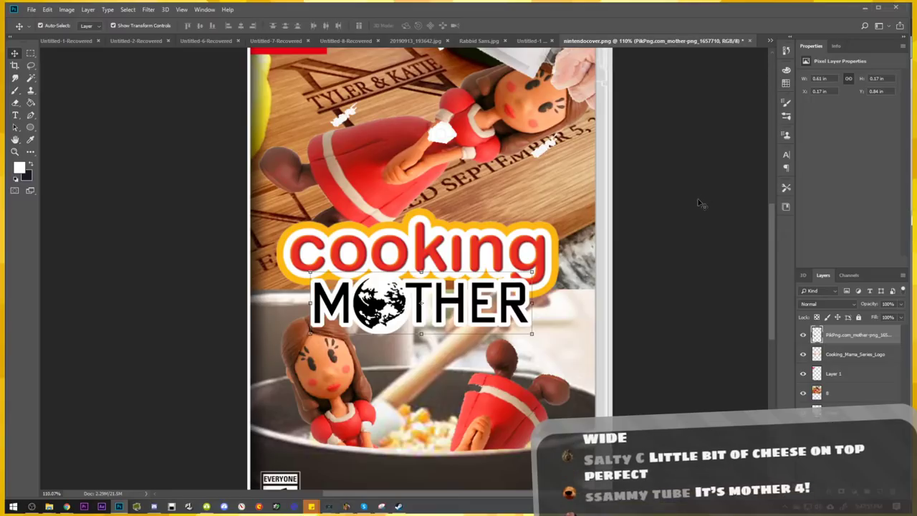
Add an 8 px orange (#ffb300) stroke around the white outline
click(47, 10)
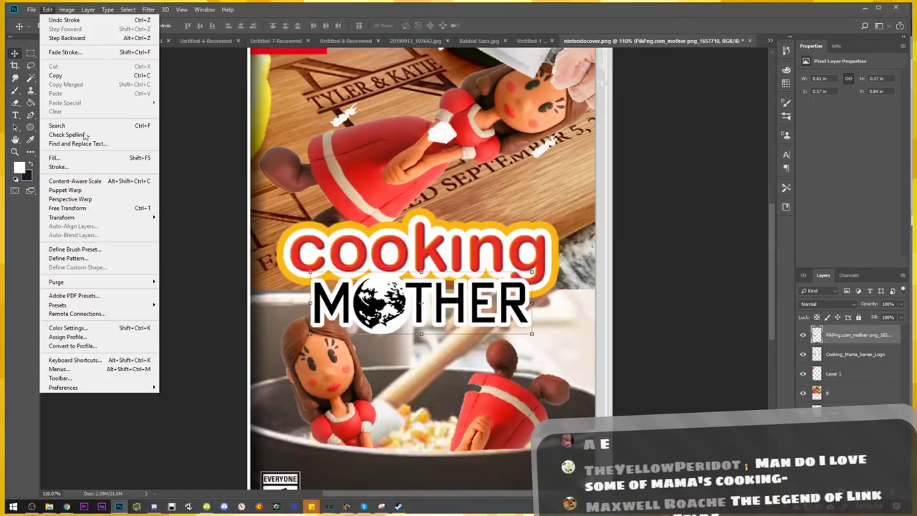
click(59, 166)
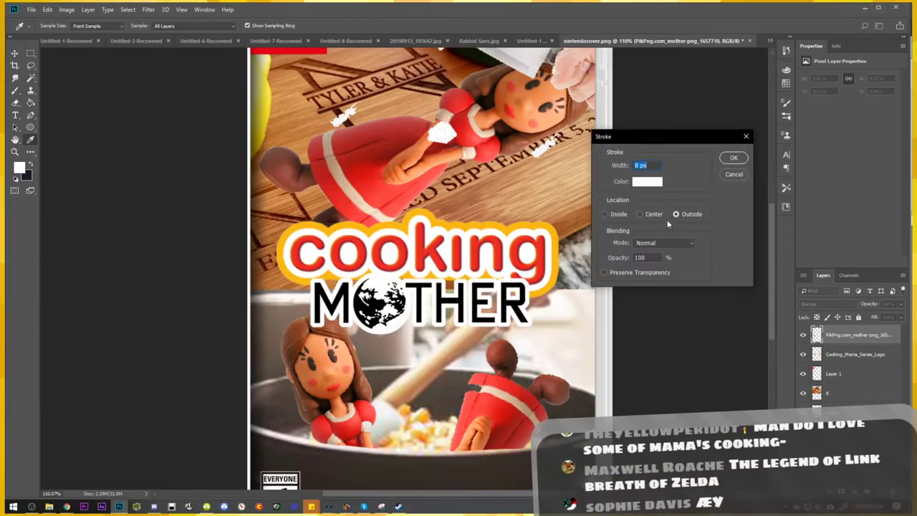
click(654, 184)
text(ffb300)
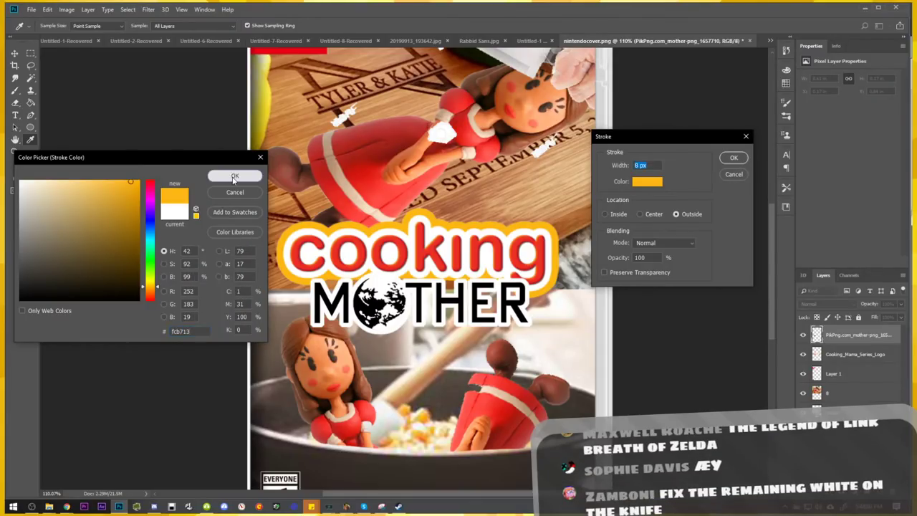
click(235, 175)
click(732, 159)
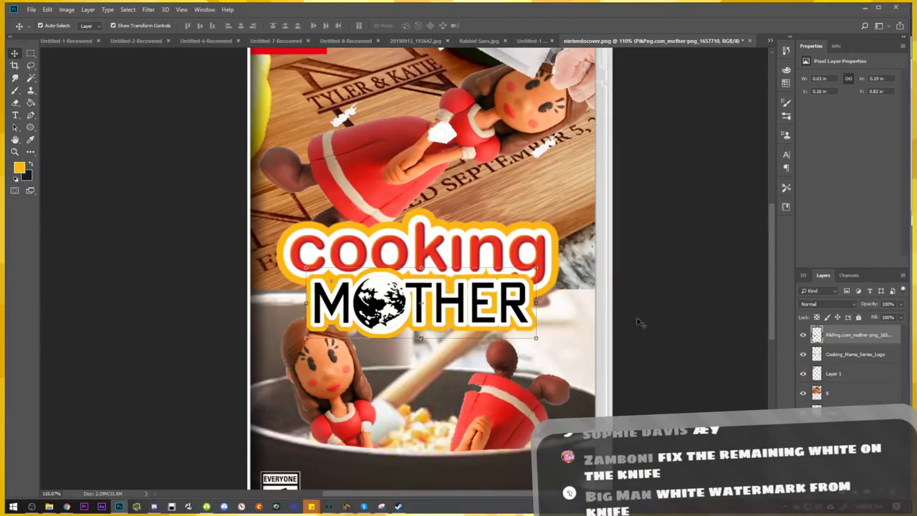
Resize the outlined MOTHER logo and nudge it slightly right and up
drag(542, 341, 489, 299)
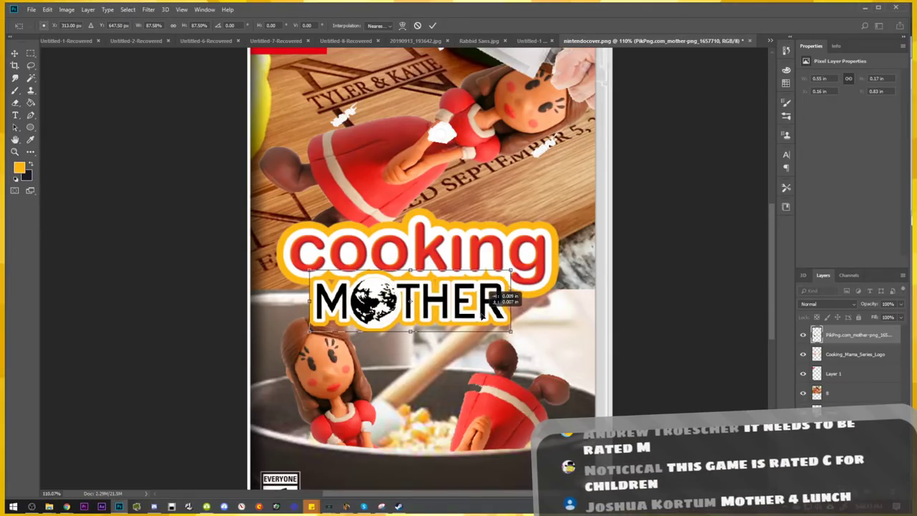
drag(489, 300, 494, 296)
key(Return)
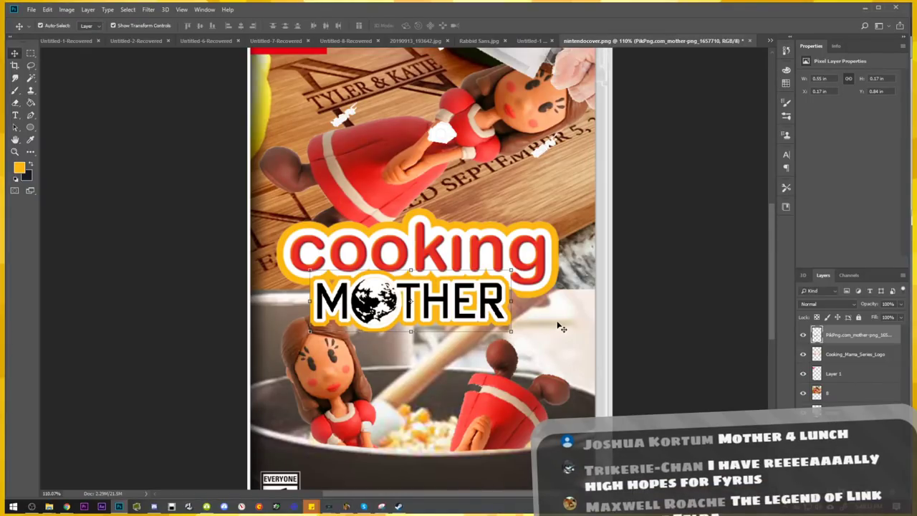
scroll(536, 272, down, 1)
scroll(536, 272, down, 1)
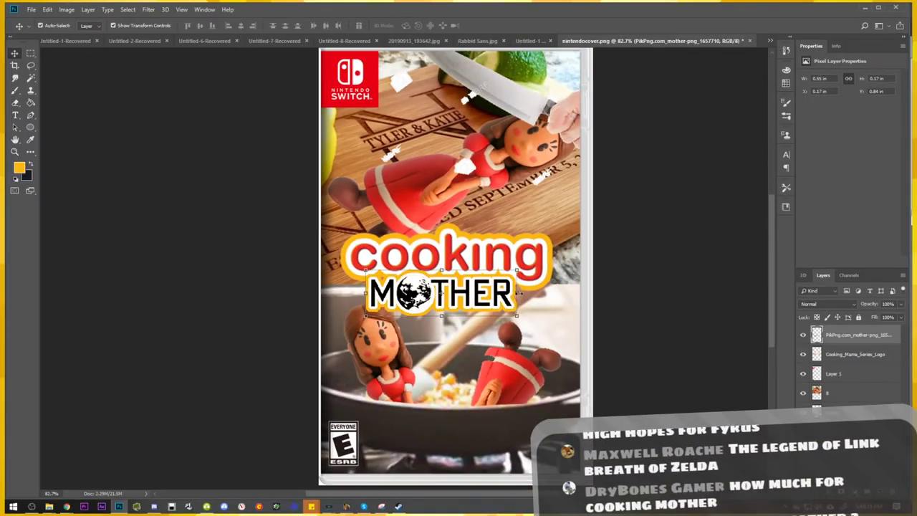
Widen the MOTHER logo, then enlarge it by about 9%
mouse_move(517, 292)
mouse_down()
mouse_move(539, 292)
mouse_move(517, 292)
mouse_up()
key(Return)
key(ctrl+t)
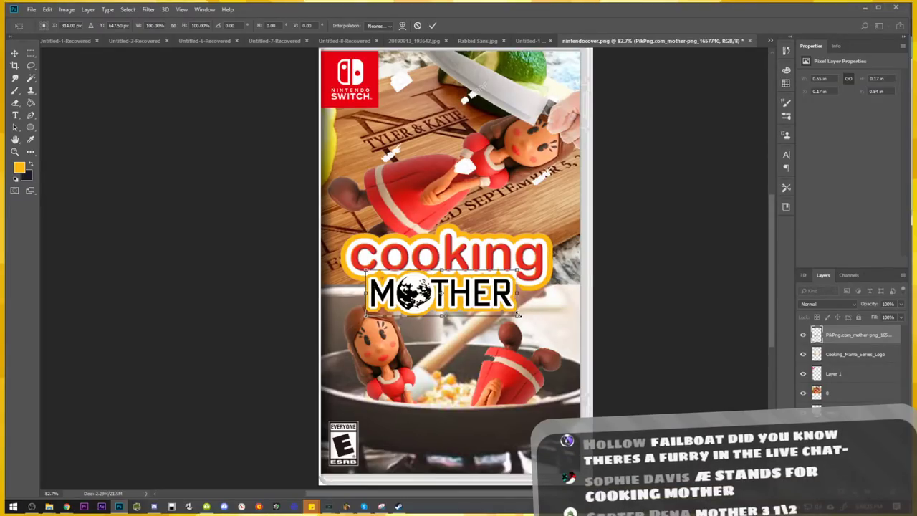
drag(518, 315, 532, 321)
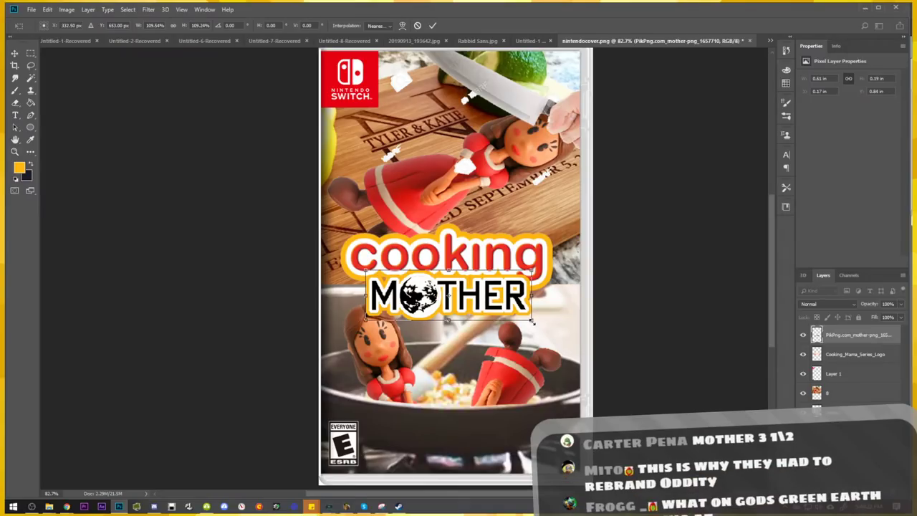
key(Return)
Place the MOTHER layer below Cooking_Mama_Series_Logo and shift the cooking logo slightly right and down
drag(845, 335, 839, 359)
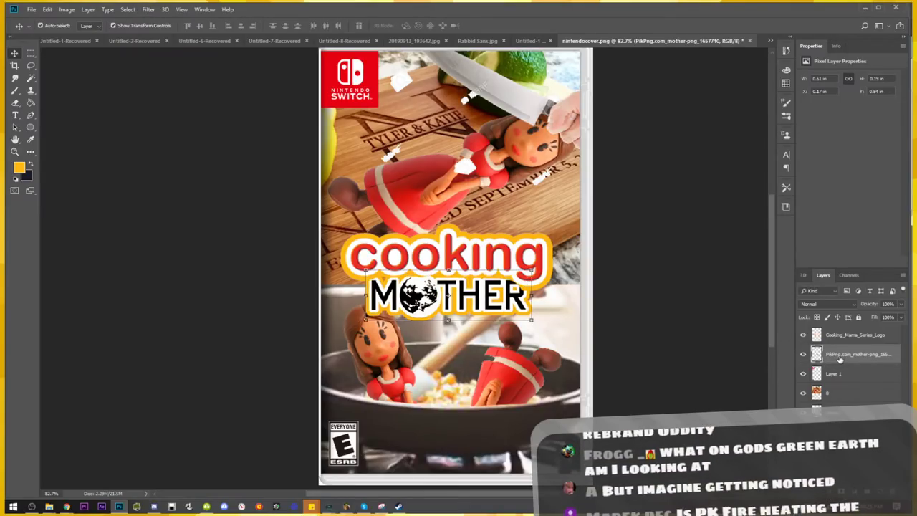
scroll(507, 284, up, 3)
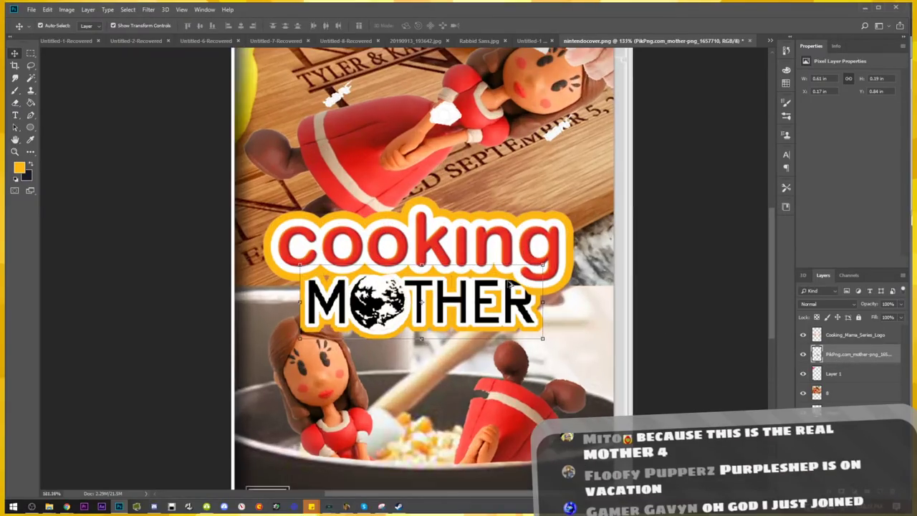
scroll(506, 284, up, 3)
drag(584, 215, 586, 217)
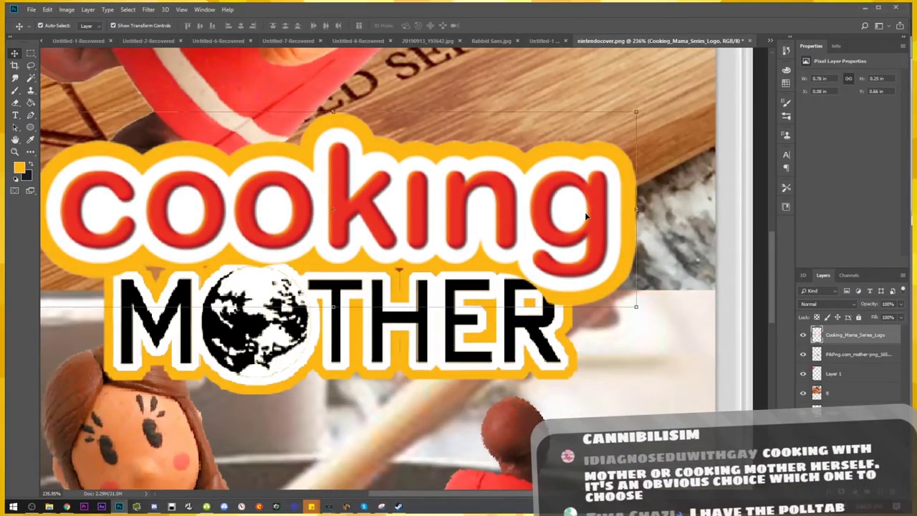
drag(586, 216, 588, 218)
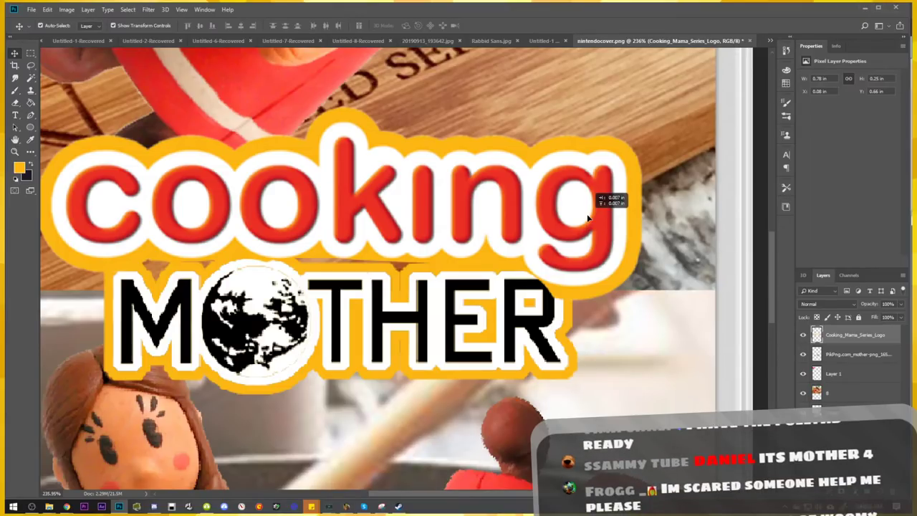
Switch between Eraser and Brush, shrink the brush, and undo a faint test stroke
key(e)
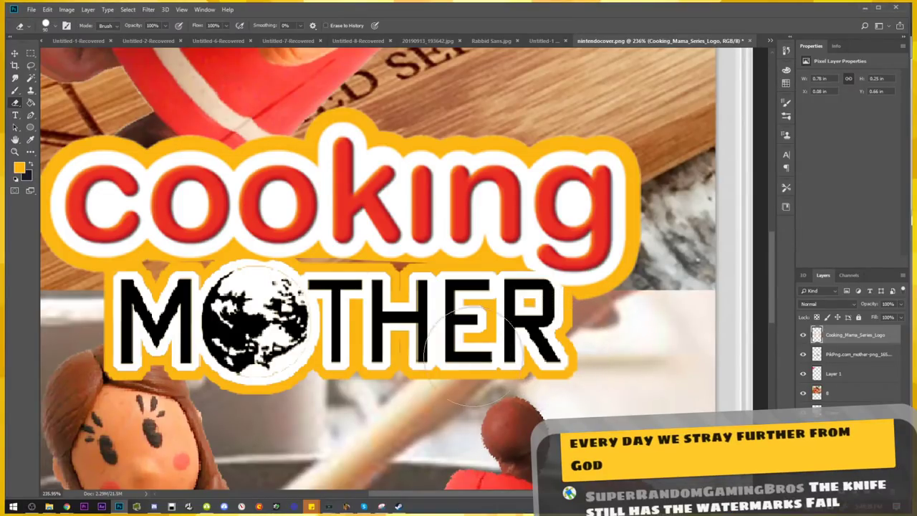
key(b)
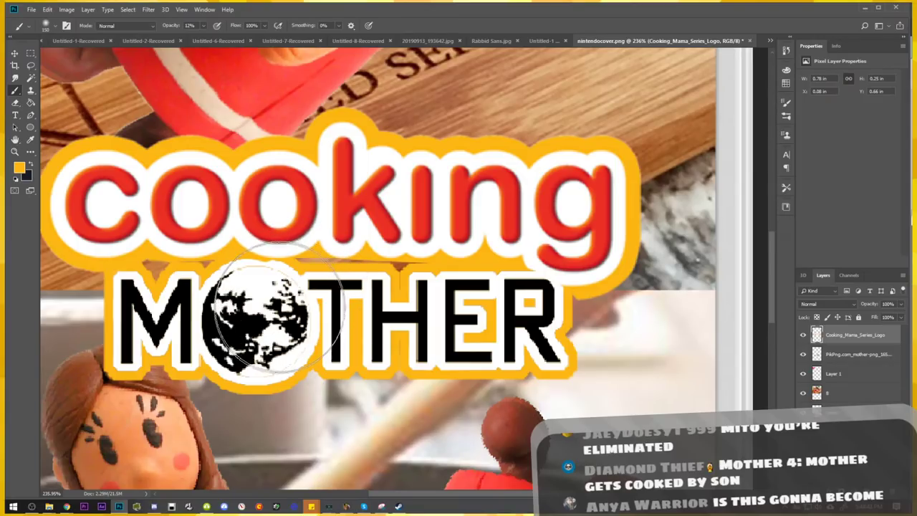
key(e)
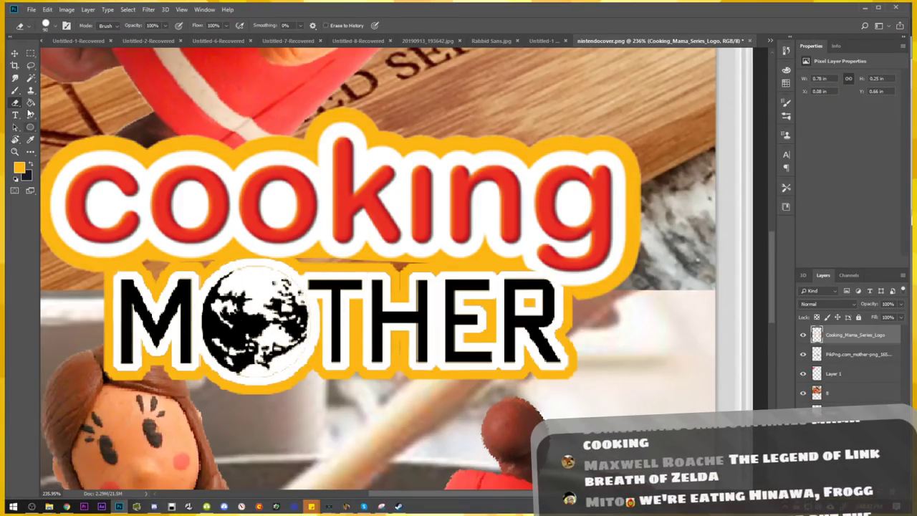
click(15, 90)
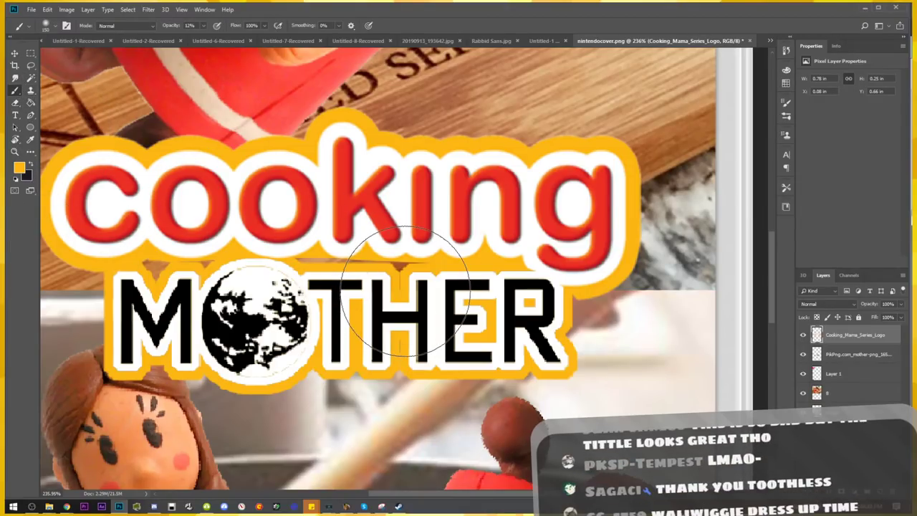
key(bracketleft)
key(bracketleft)
key(bracketleft)
key(bracketleft)
key(bracketleft)
key(bracketleft)
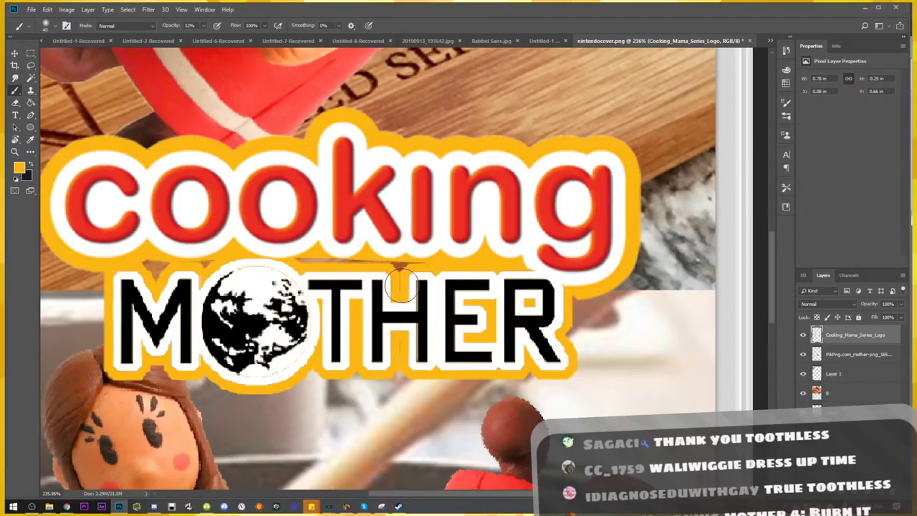
key(bracketleft)
key(bracketleft)
key(bracketleft)
key(bracketleft)
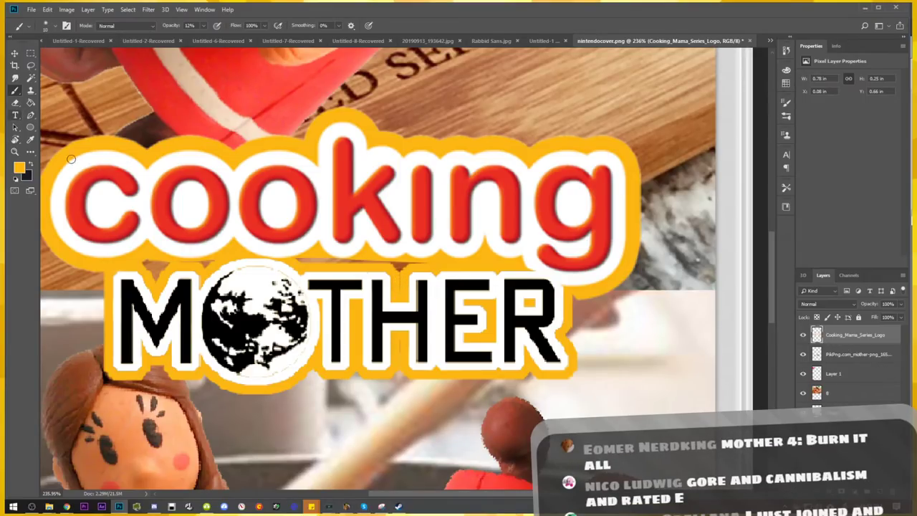
drag(662, 342, 611, 391)
key(ctrl+z)
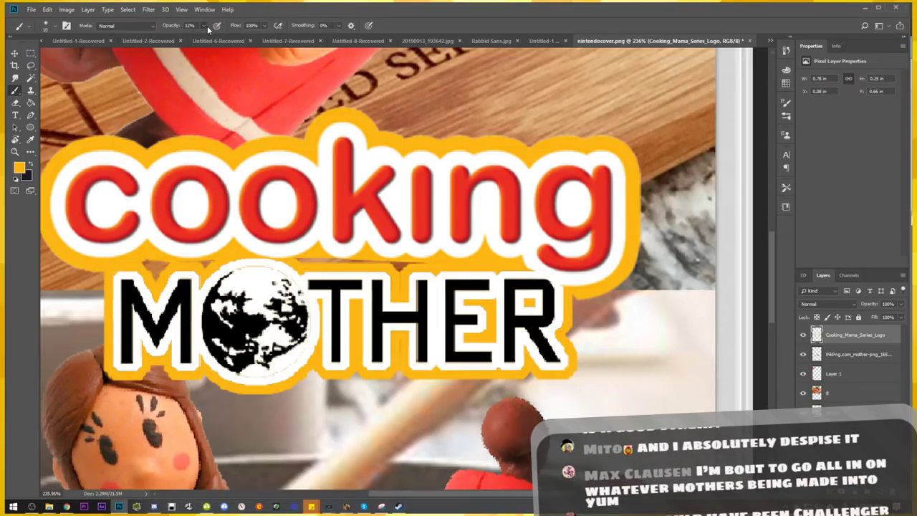
Set the brush to 100% opacity and 100% hardness
drag(199, 26, 343, 47)
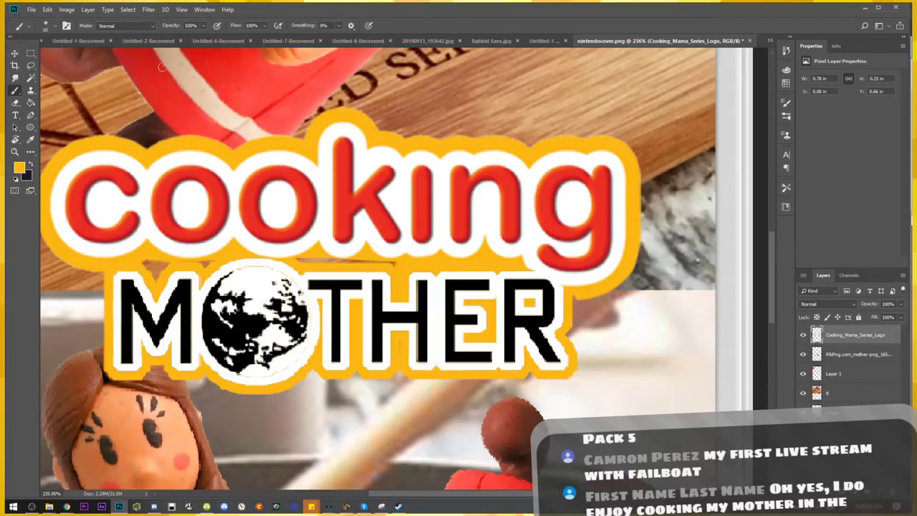
click(54, 26)
drag(72, 81, 351, 243)
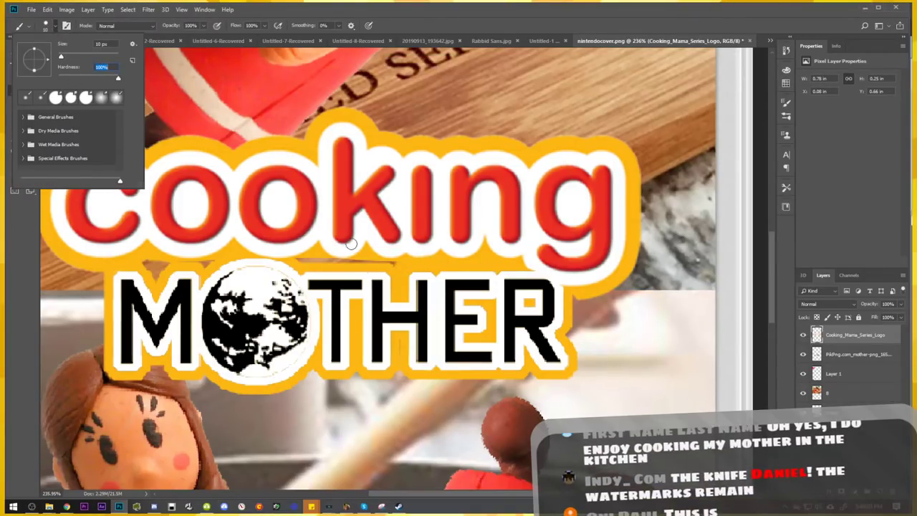
click(398, 266)
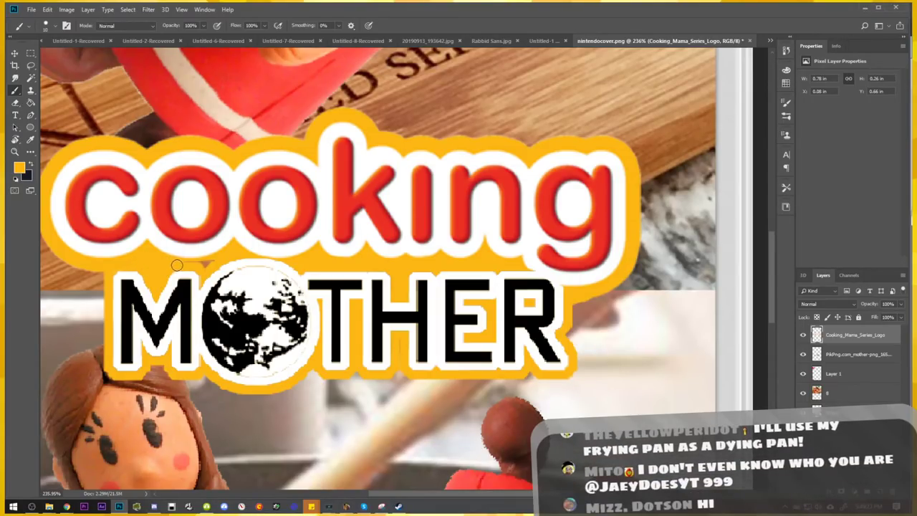
scroll(346, 260, down, 2)
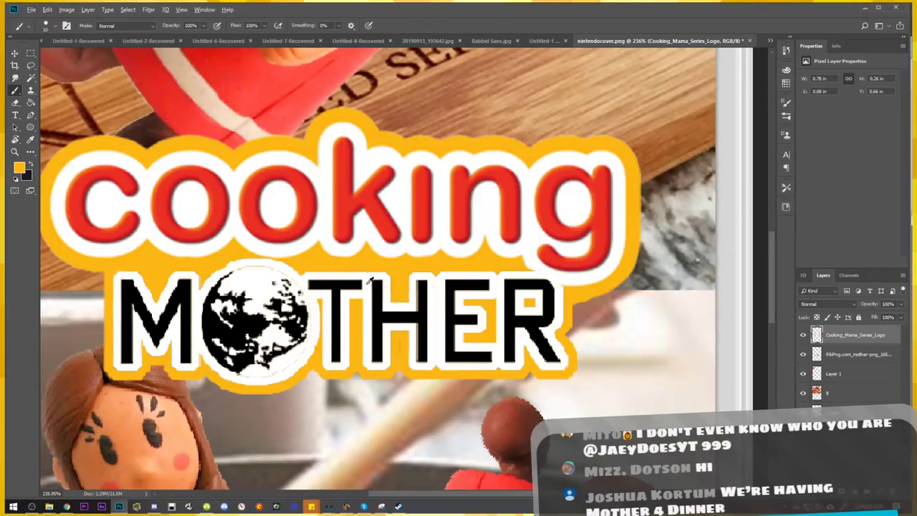
scroll(358, 276, down, 2)
scroll(380, 281, down, 2)
Merge the Cooking_Mama_Series_Logo layer down into the MOTHER layer
key(v)
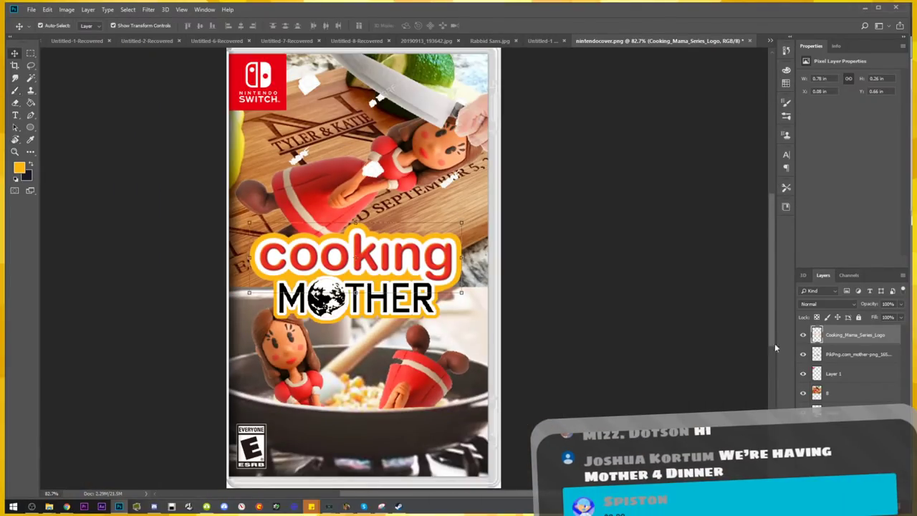
right_click(871, 345)
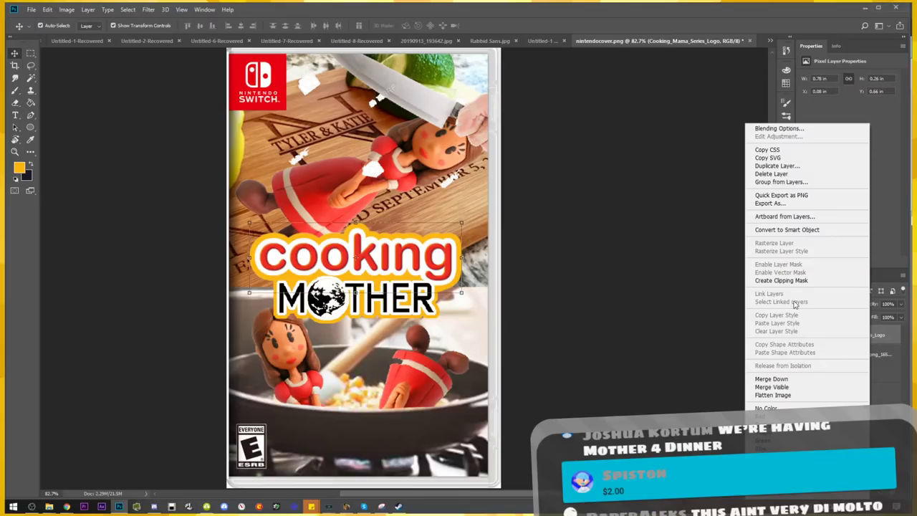
click(771, 378)
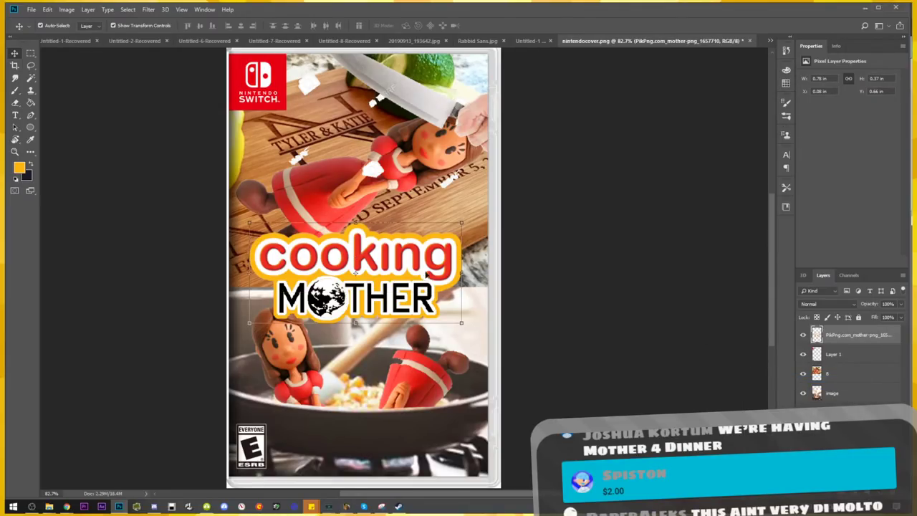
Nudge the merged logo slightly up and right, checking the other layers along the way
mouse_move(424, 271)
mouse_down()
mouse_move(433, 267)
mouse_move(429, 276)
mouse_up()
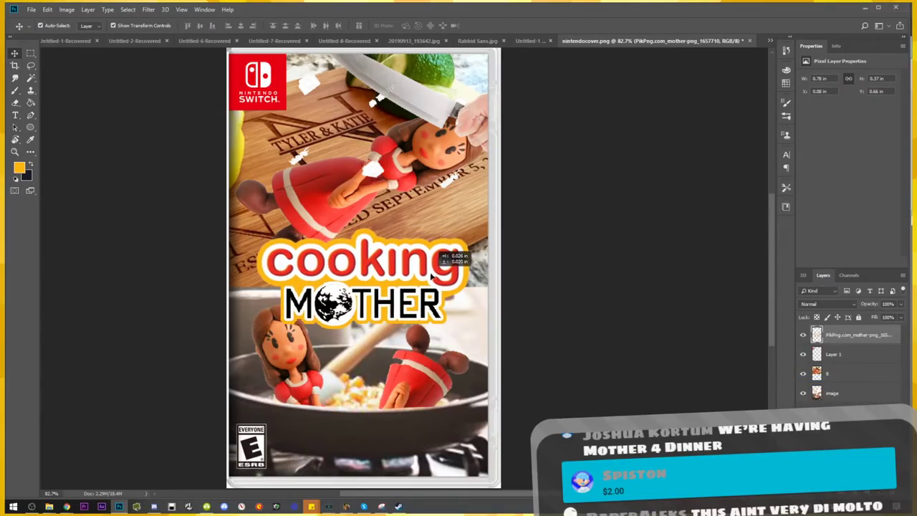
scroll(462, 272, down, 3)
scroll(461, 272, down, 2)
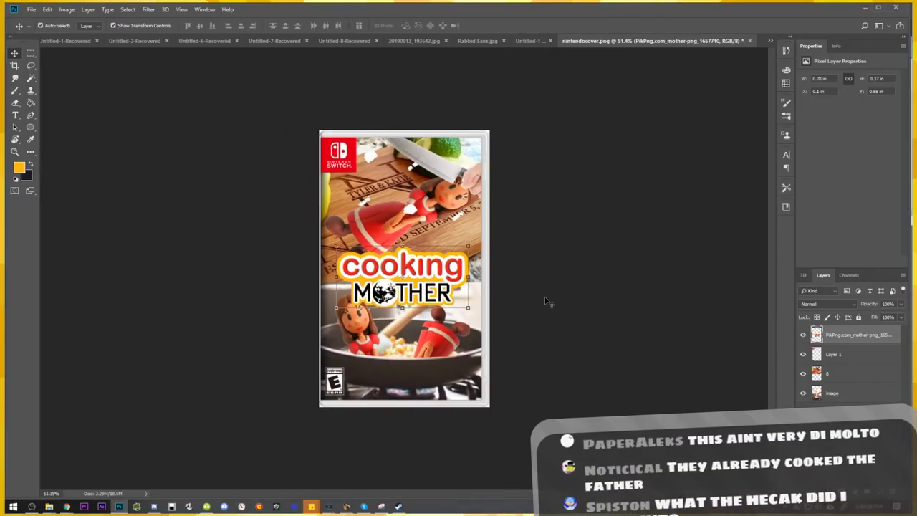
drag(459, 274, 460, 270)
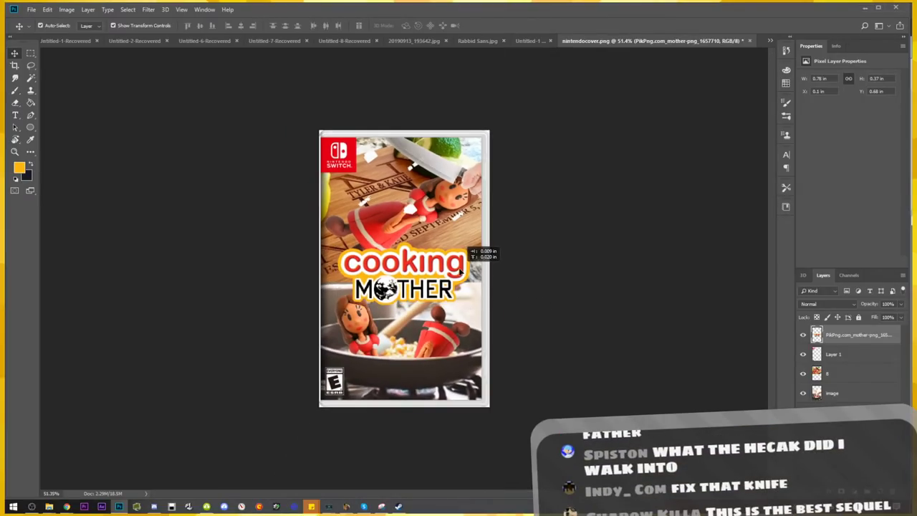
click(830, 392)
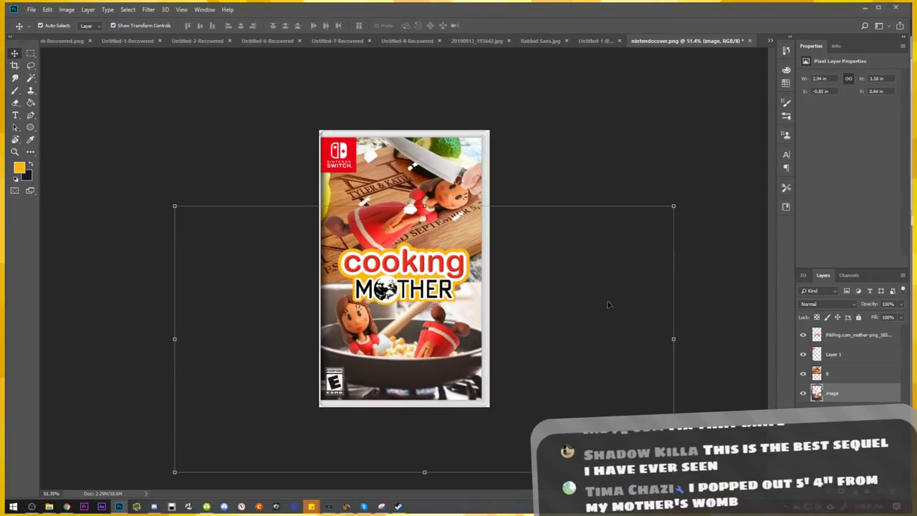
click(842, 356)
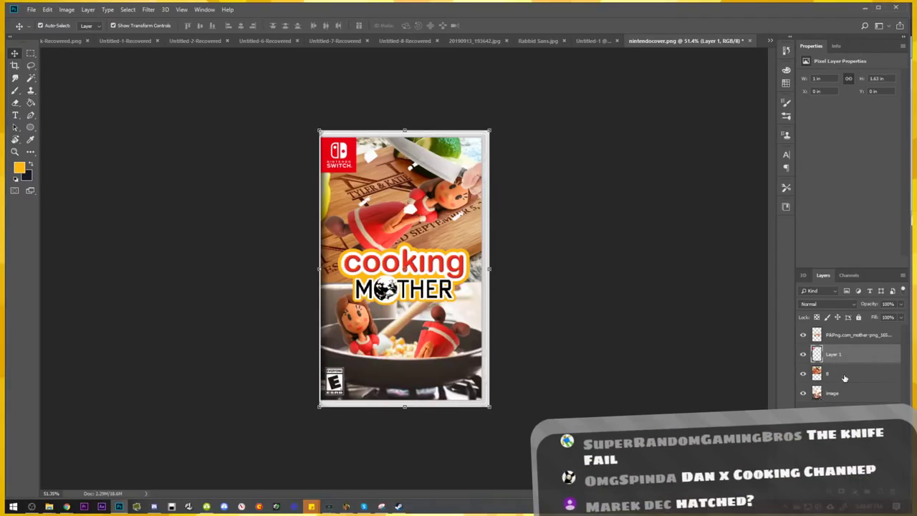
click(856, 334)
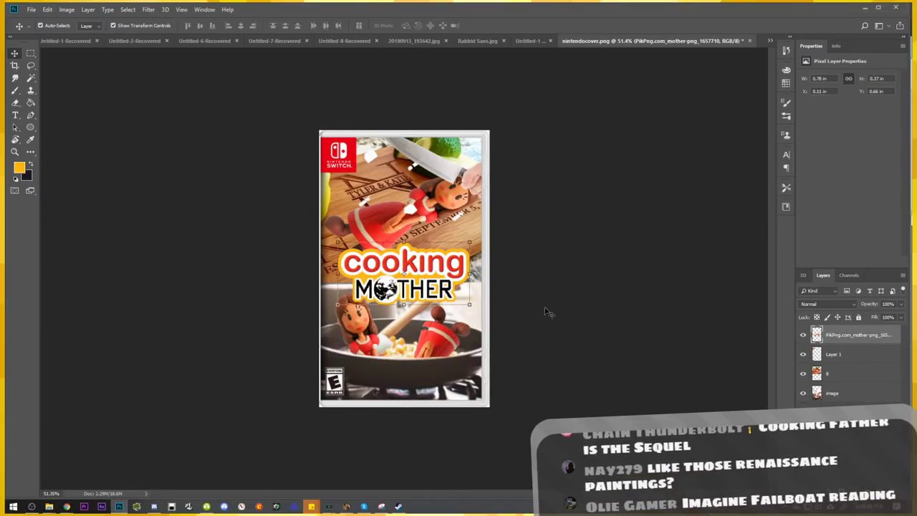
drag(438, 270, 431, 269)
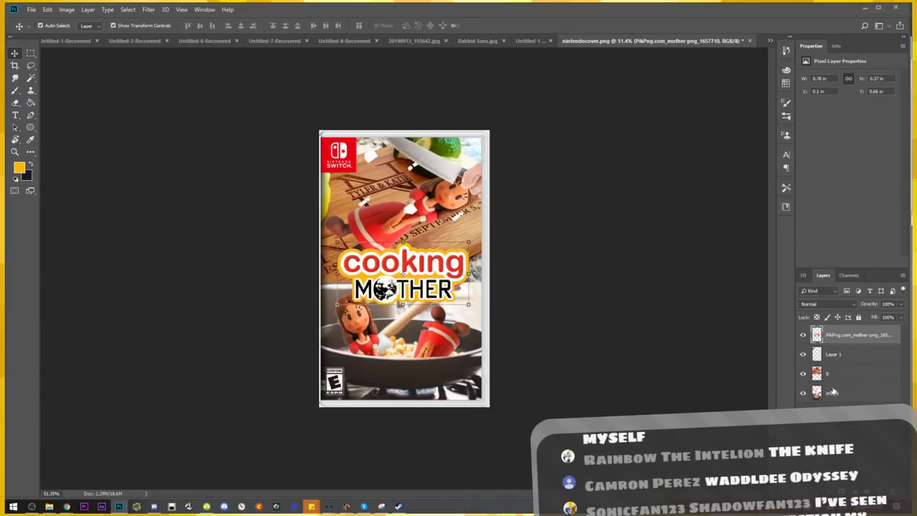
Deselect the layers, use a File menu command on the finished cover, then return to Discord
click(857, 395)
click(742, 340)
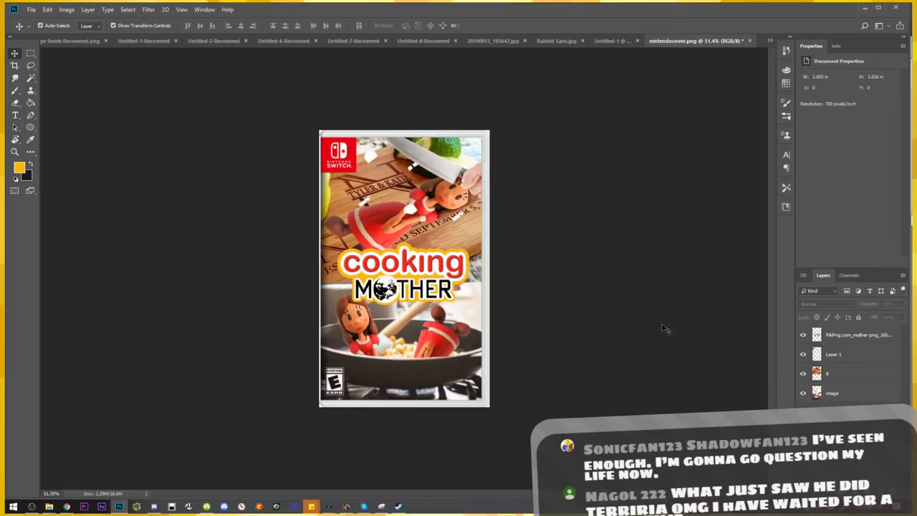
scroll(466, 274, up, 1)
scroll(464, 273, up, 1)
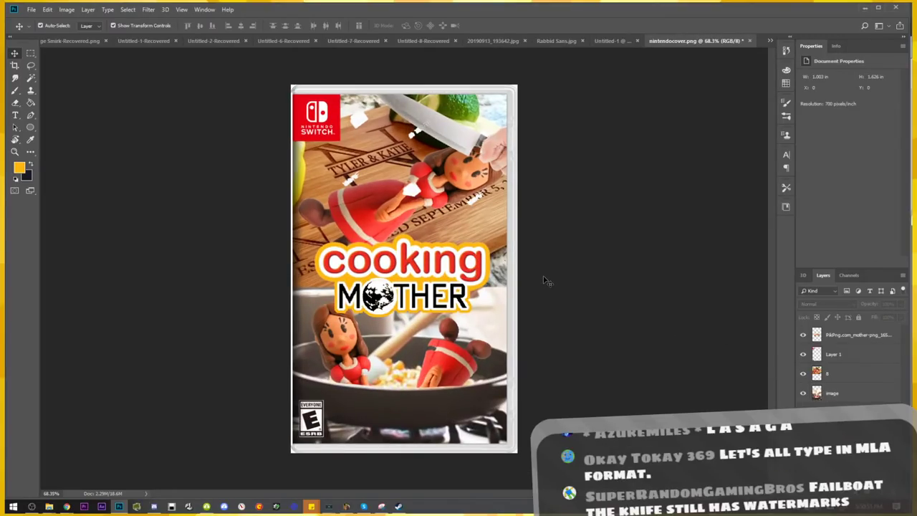
click(32, 9)
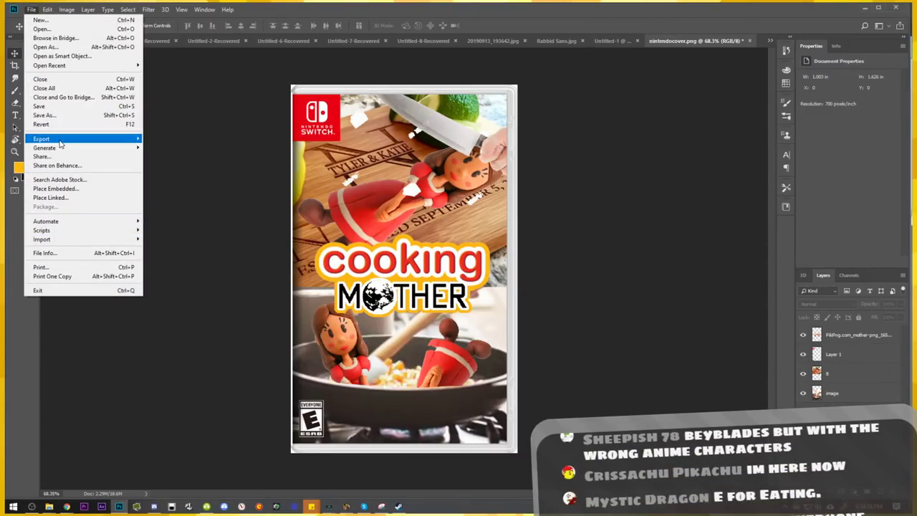
click(706, 209)
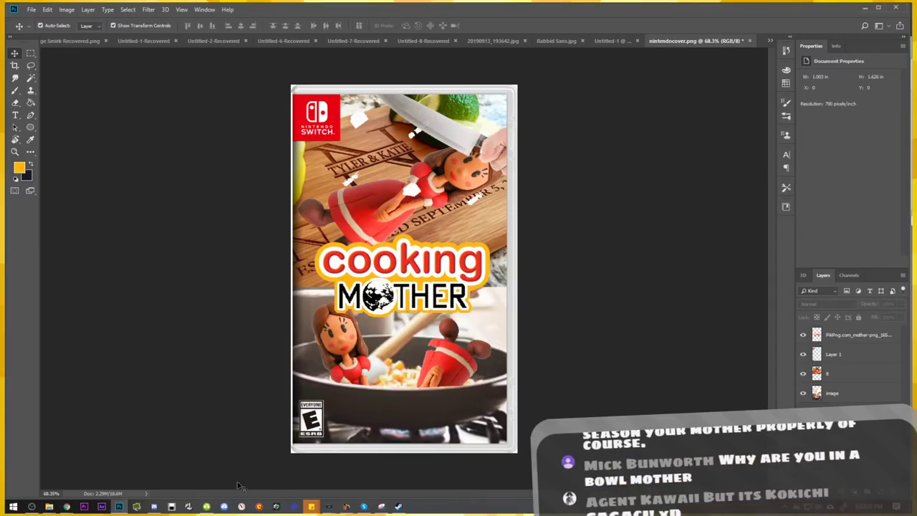
click(156, 506)
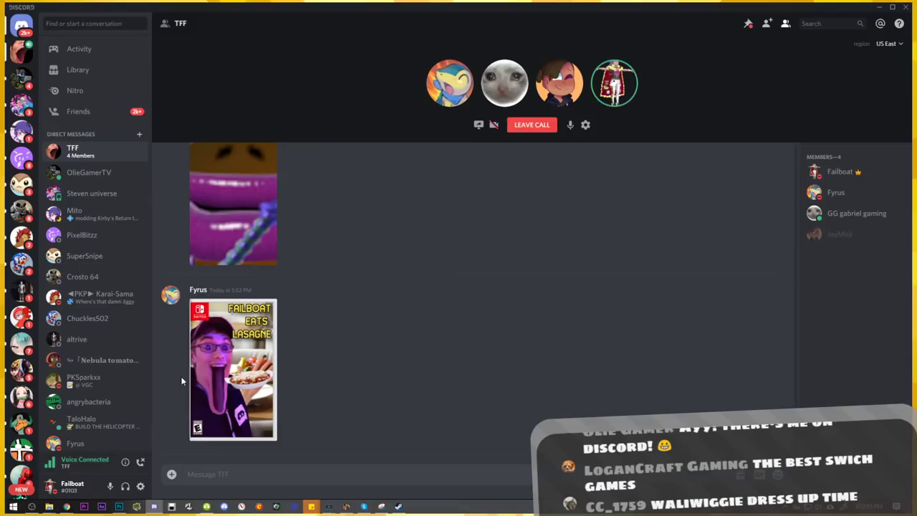
click(215, 373)
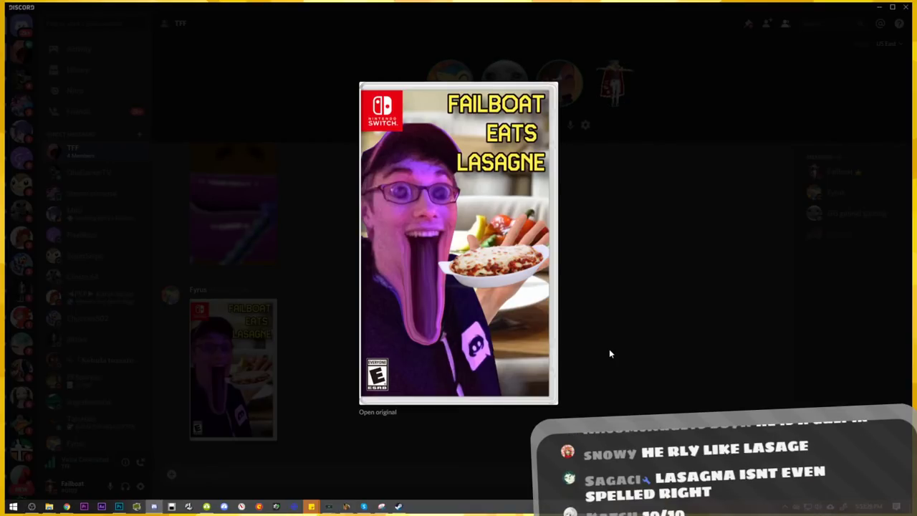
click(609, 353)
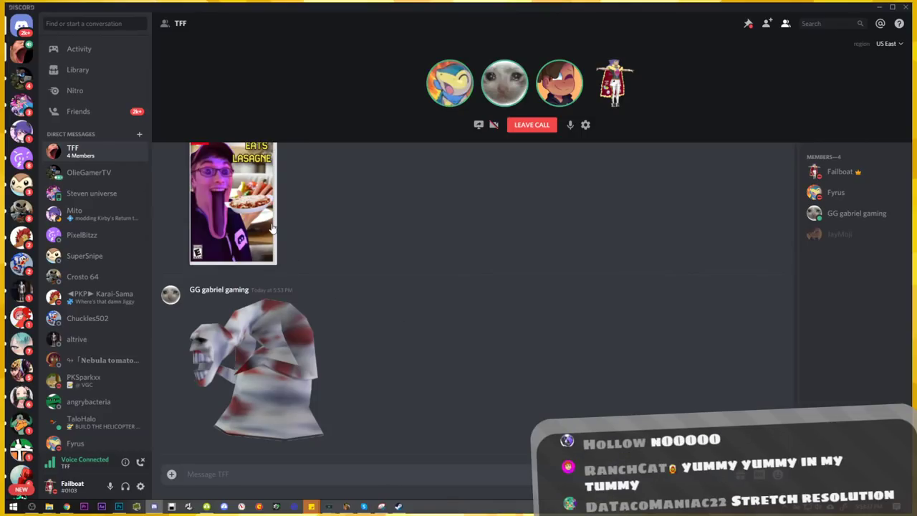
click(272, 388)
click(632, 317)
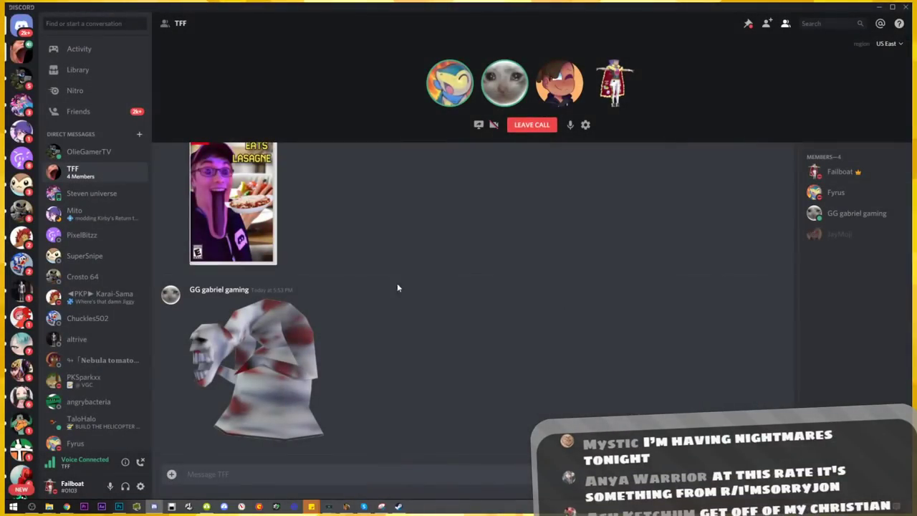
click(207, 229)
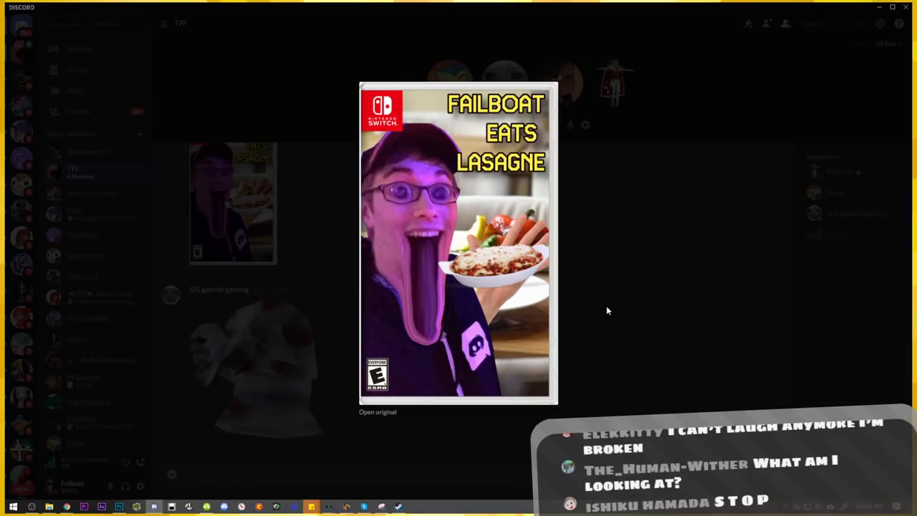
click(606, 306)
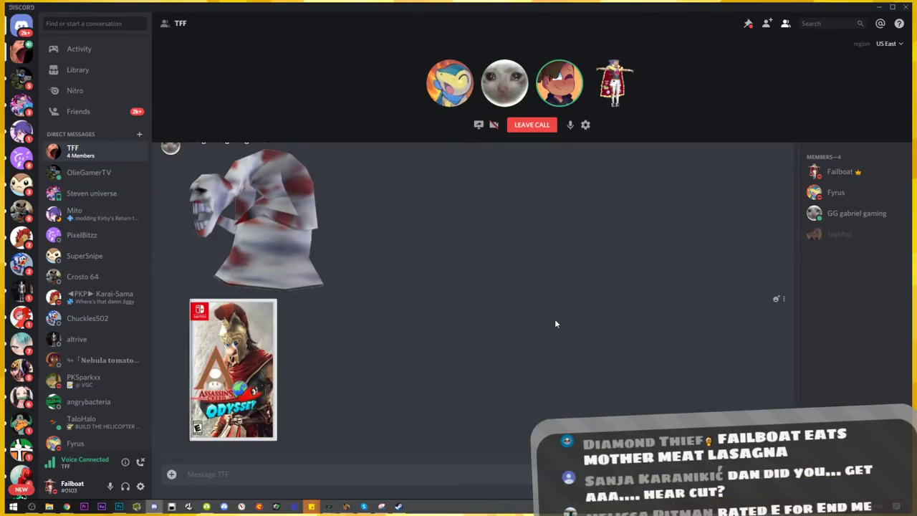
View the Assassin's Creed Odyssey cover full size, then close it
click(272, 369)
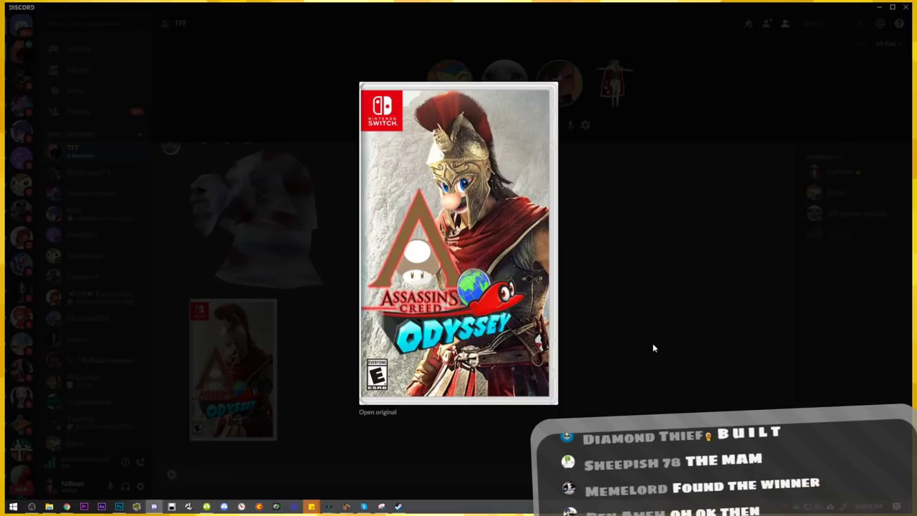
click(652, 348)
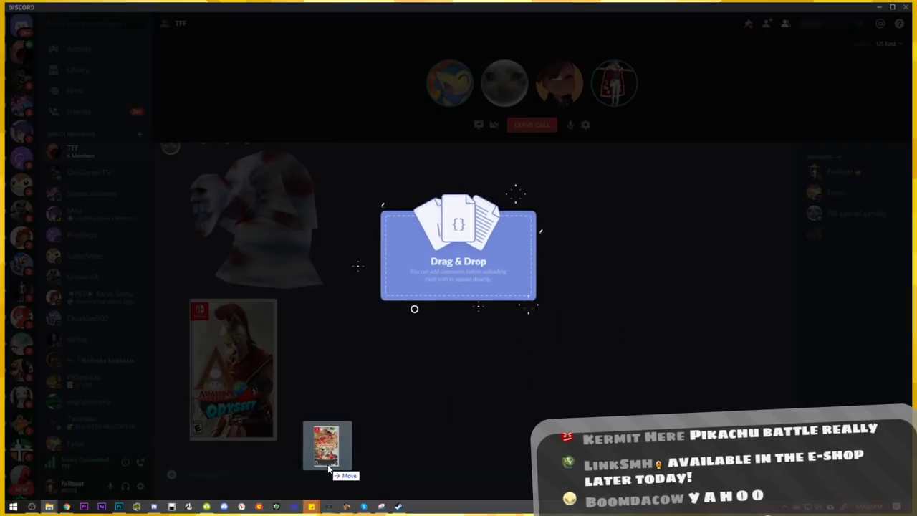
Upload Cooking mother.png to the TFF chat and open the posted cover enlarged
drag(591, 344, 327, 464)
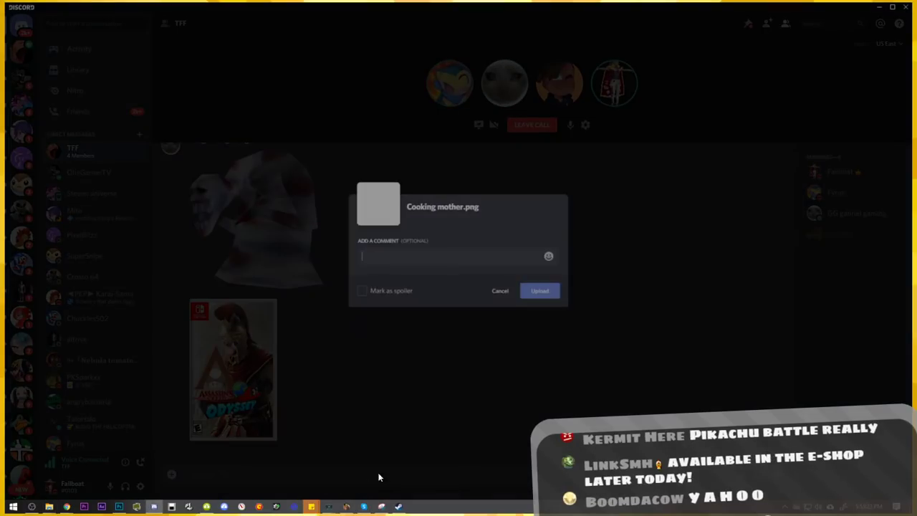
key(Return)
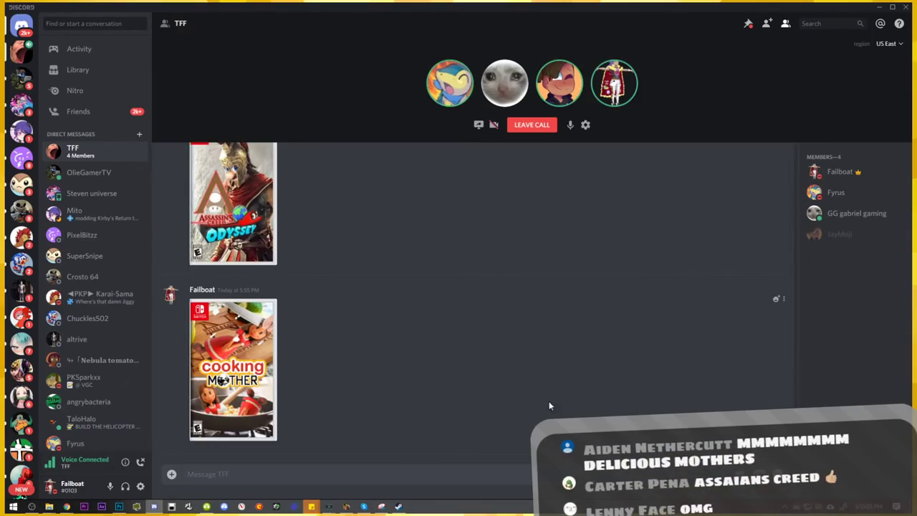
click(262, 362)
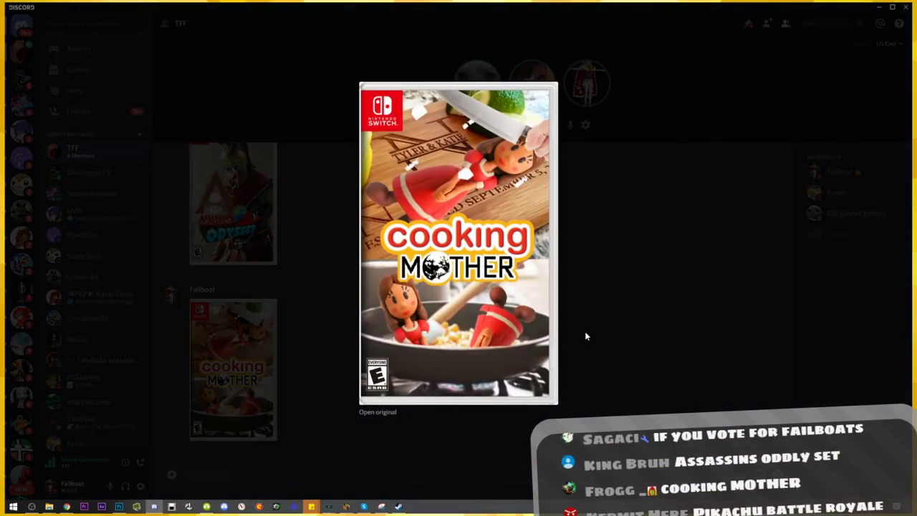
click(584, 331)
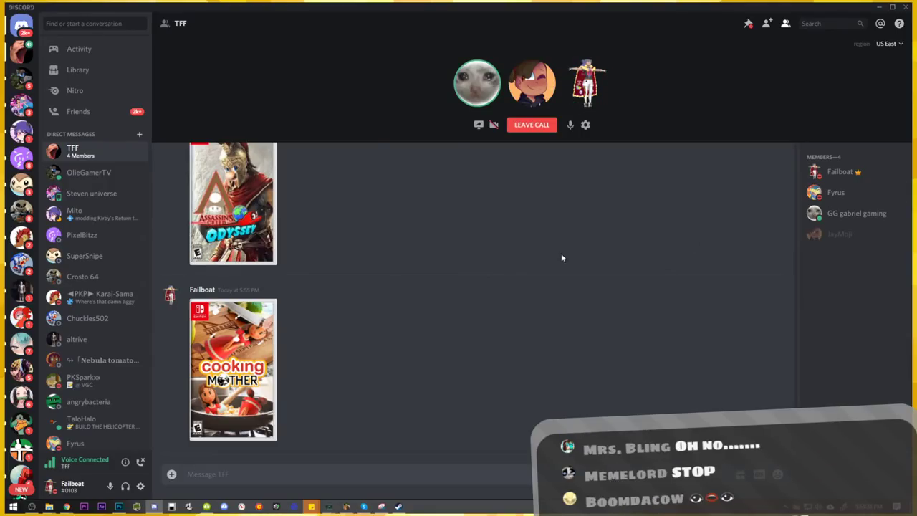
Enlarge the posted Cooking MOTHER cover twice more to look it over
click(236, 359)
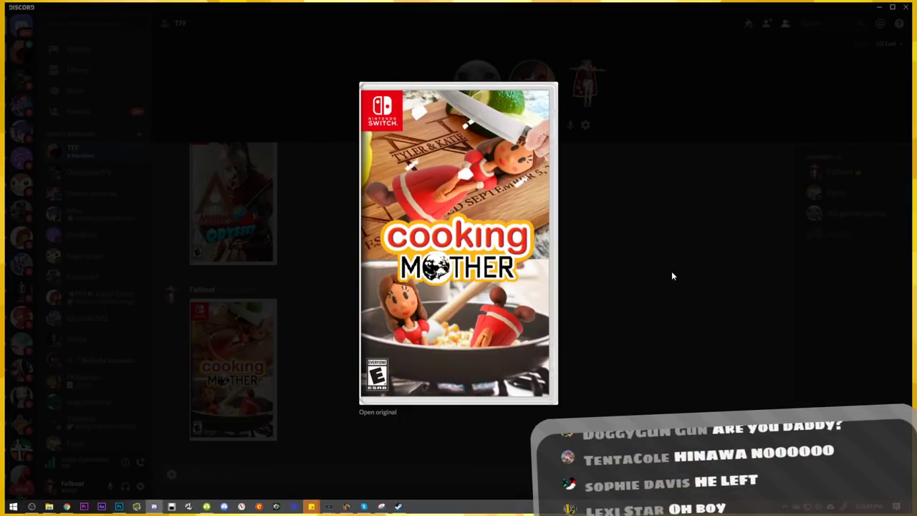
click(639, 272)
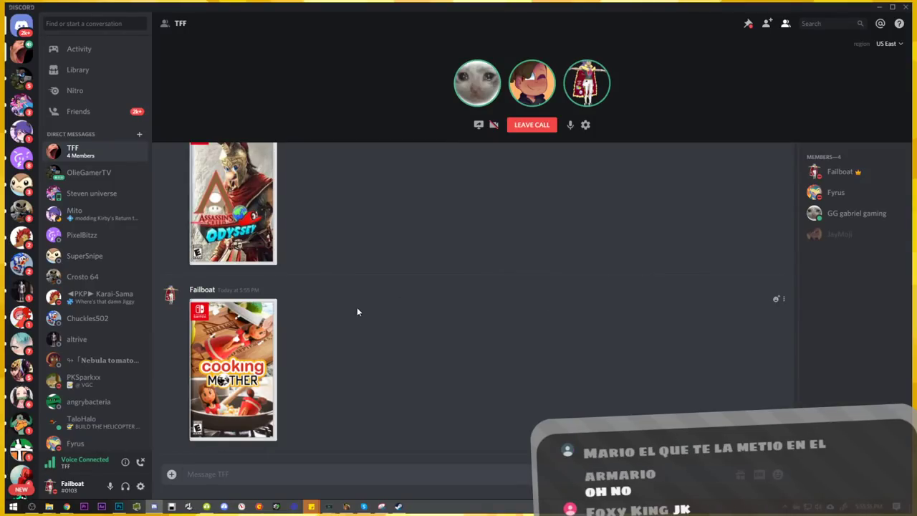
click(258, 344)
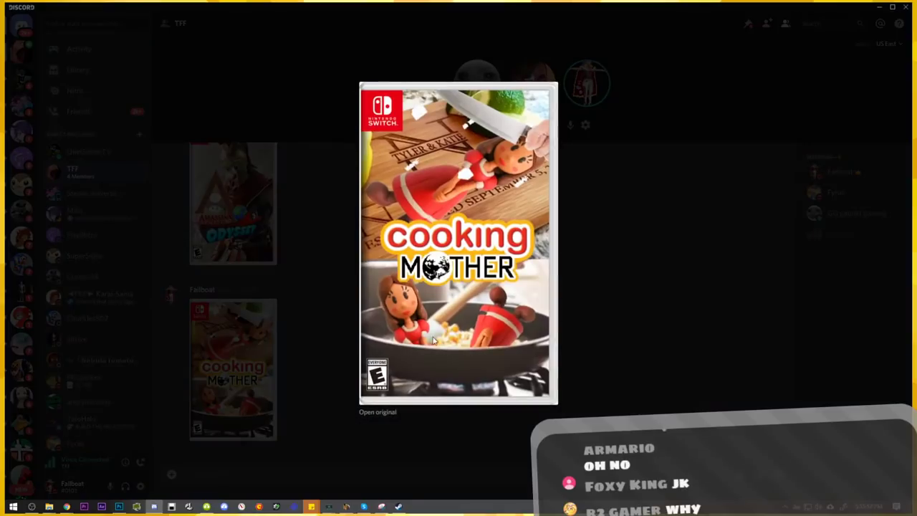
click(634, 318)
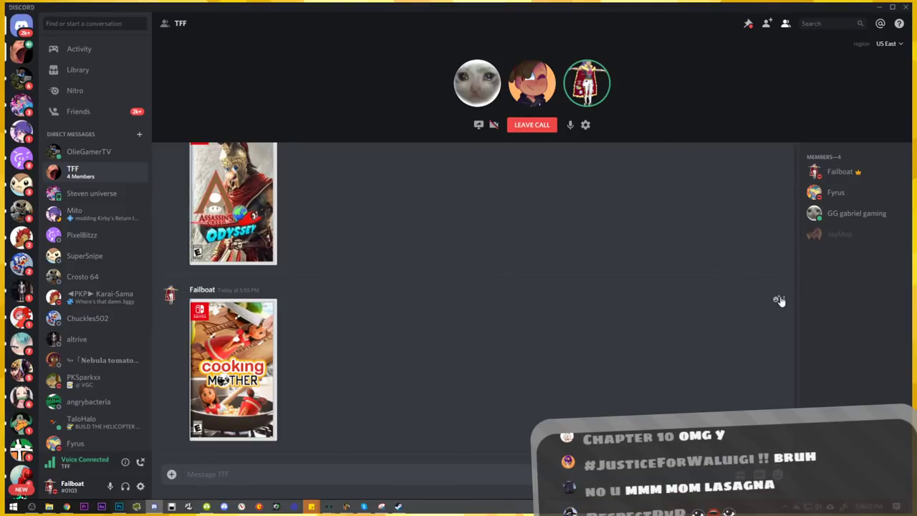
Delete the Cooking MOTHER cover message through More > Delete and confirm it
click(779, 301)
click(779, 329)
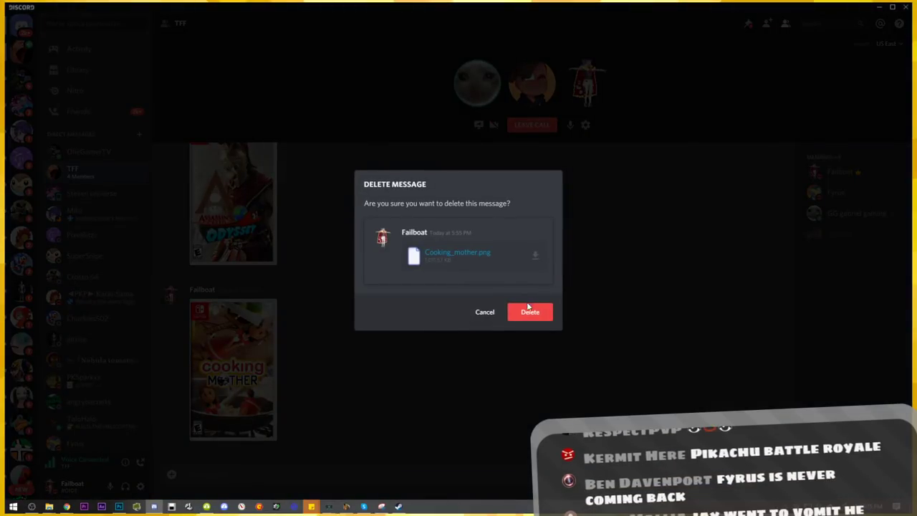
click(528, 311)
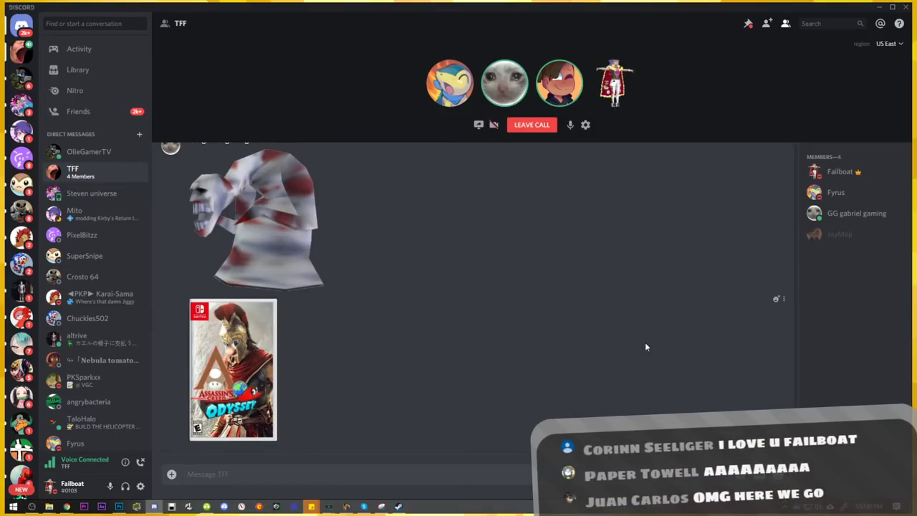
Enlarge the Poké Poké literature club cover twice to look it over
click(276, 354)
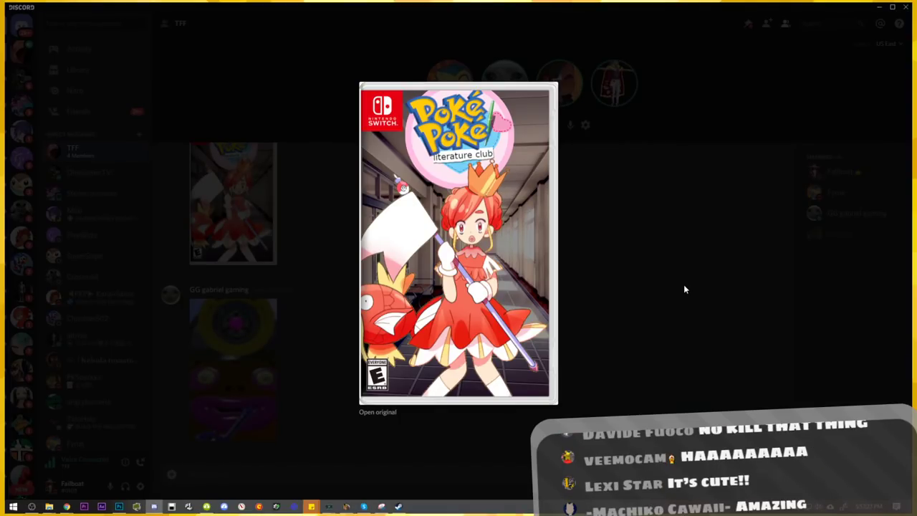
click(684, 288)
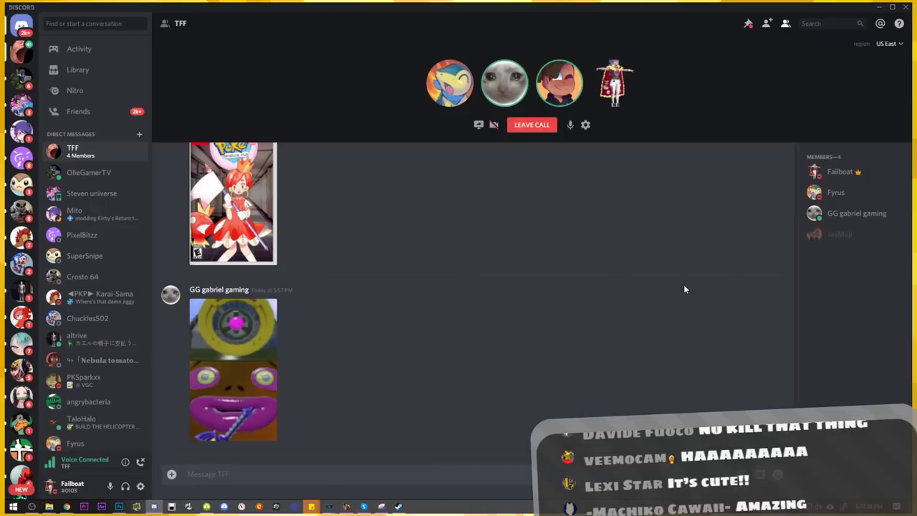
click(272, 224)
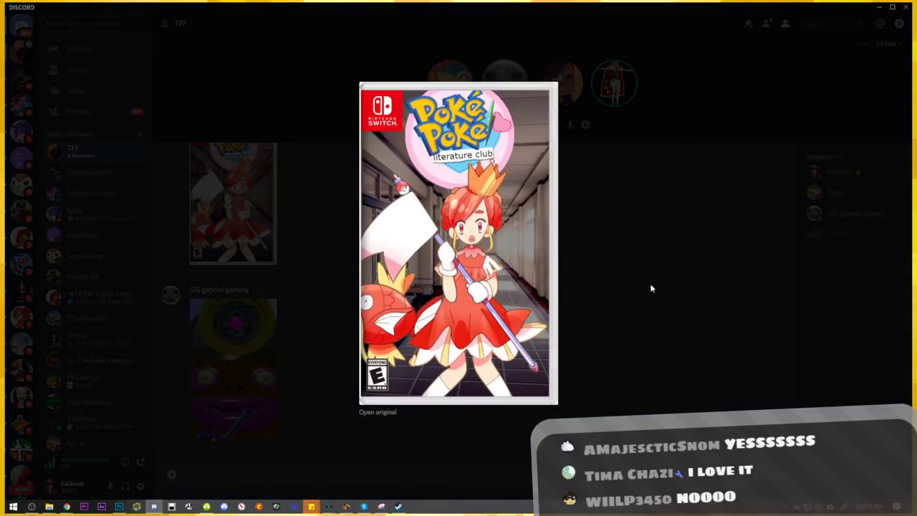
click(657, 283)
Enlarge the yellow-and-purple face image, then the Poké Poké cover once more
click(233, 365)
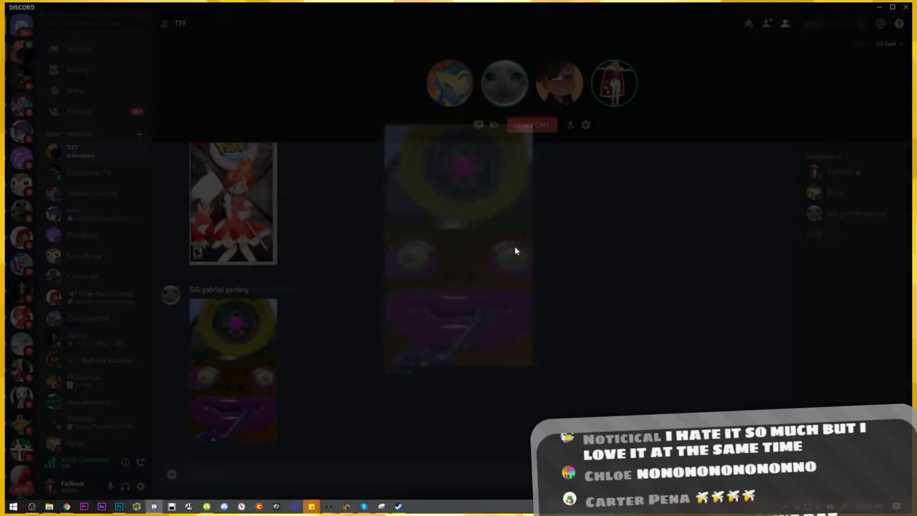
click(514, 250)
click(241, 190)
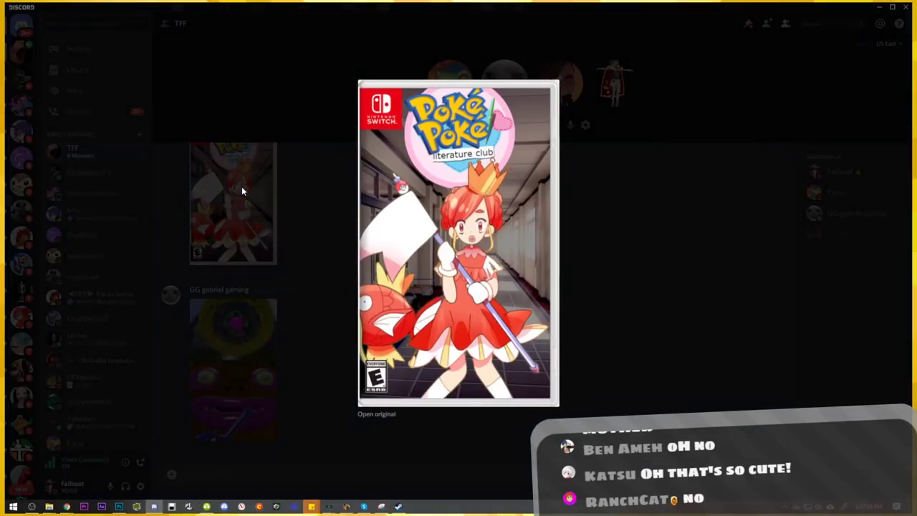
click(609, 269)
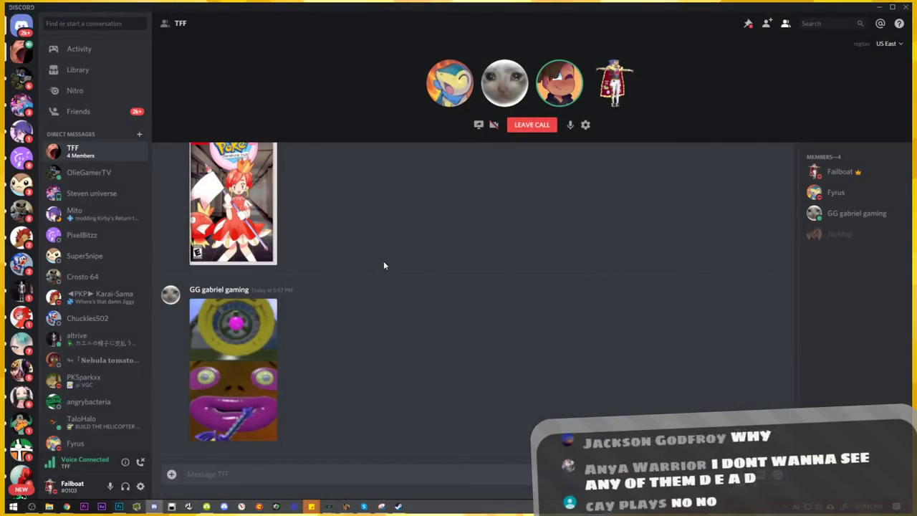
scroll(331, 261, up, 1)
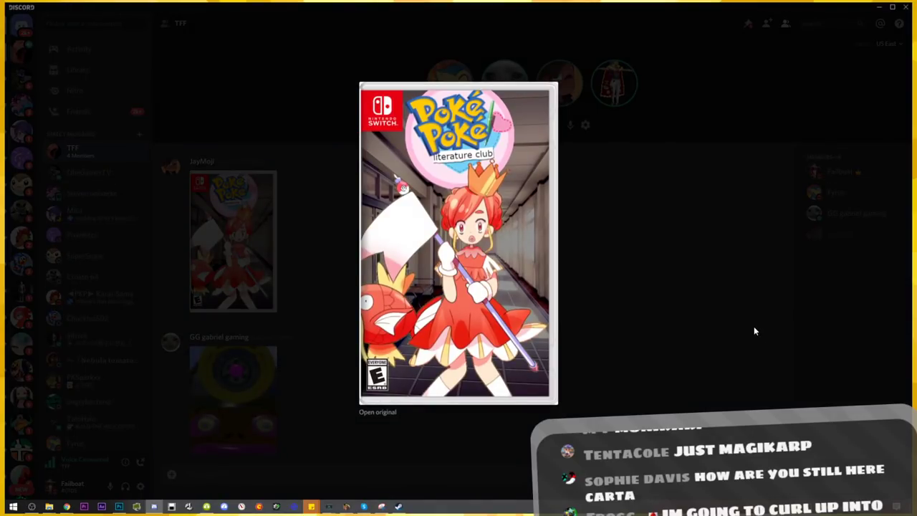
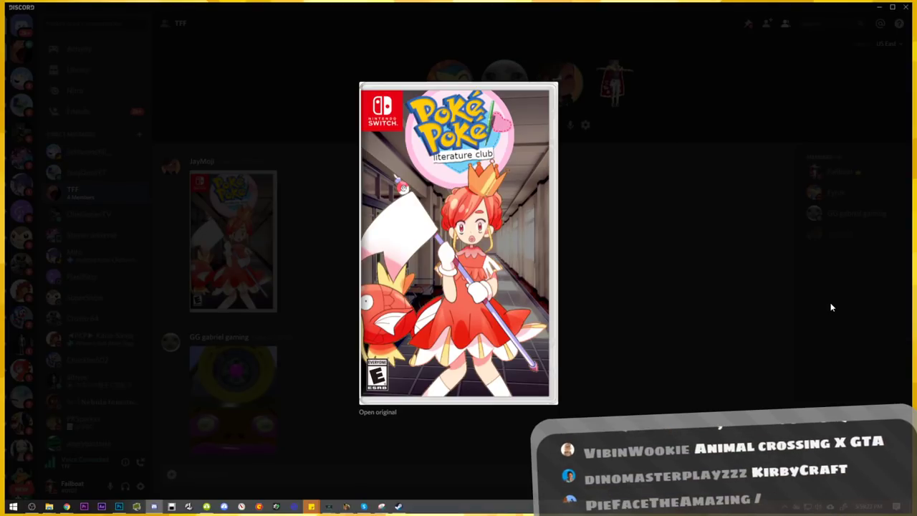
Close the enlarged Poké Poké box-art preview in the Discord chat
click(831, 306)
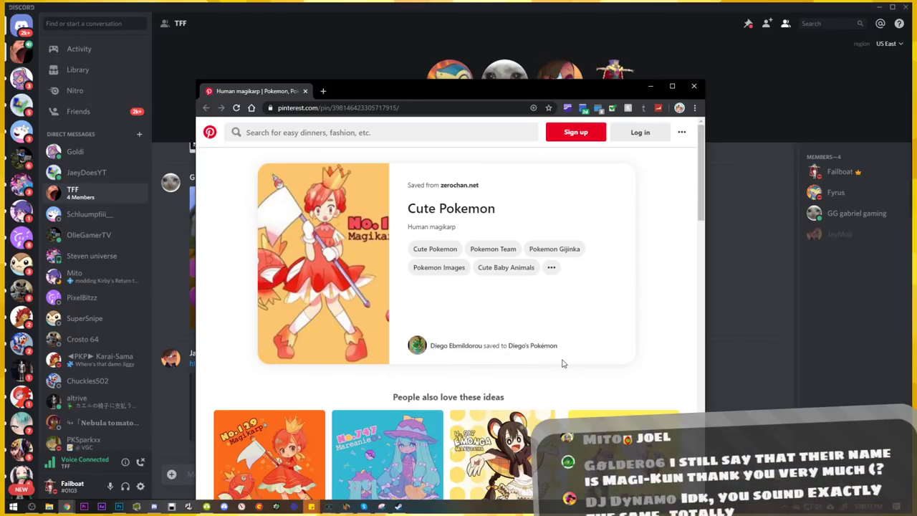
Look over the Cute Pokemon Pinterest pin, then minimize the browser to return to Discord
scroll(575, 332, down, 3)
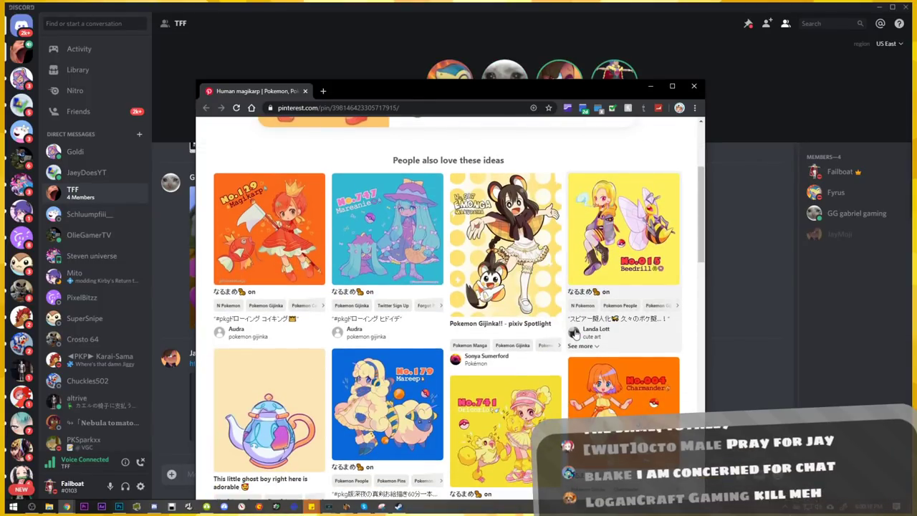
scroll(575, 331, up, 3)
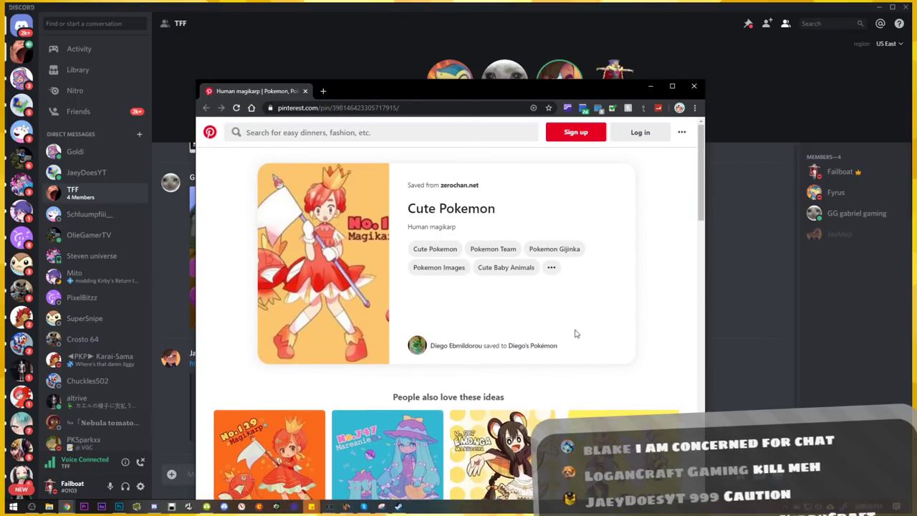
click(650, 88)
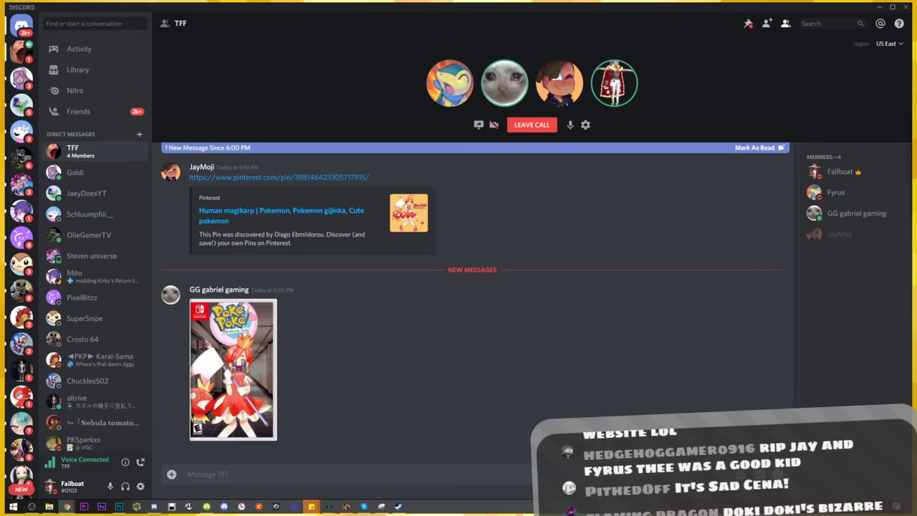
View the new Poké Poké box art full size, then bring the Polltab results window over the chat
click(205, 367)
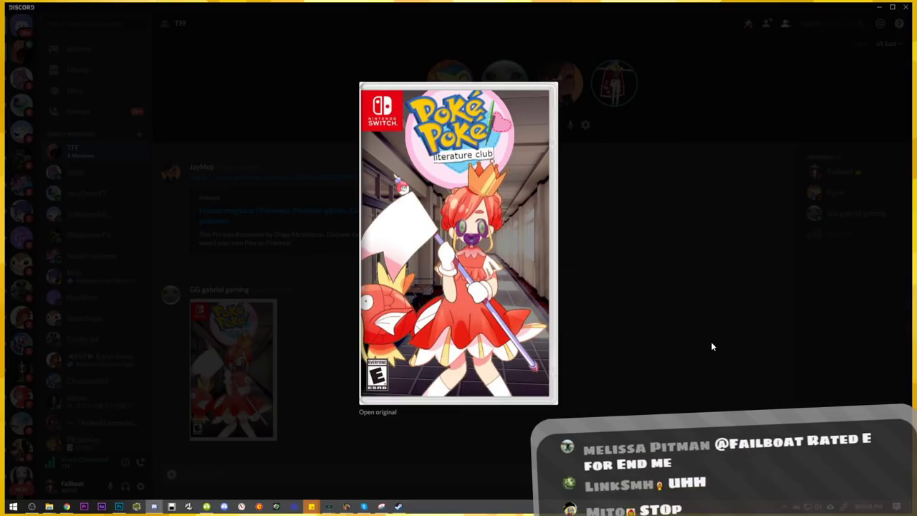
click(666, 265)
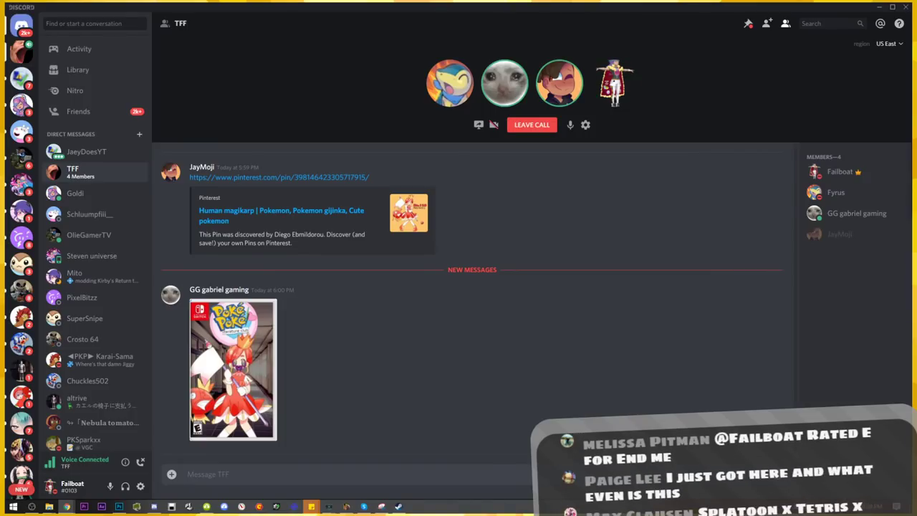
drag(916, 108, 232, 69)
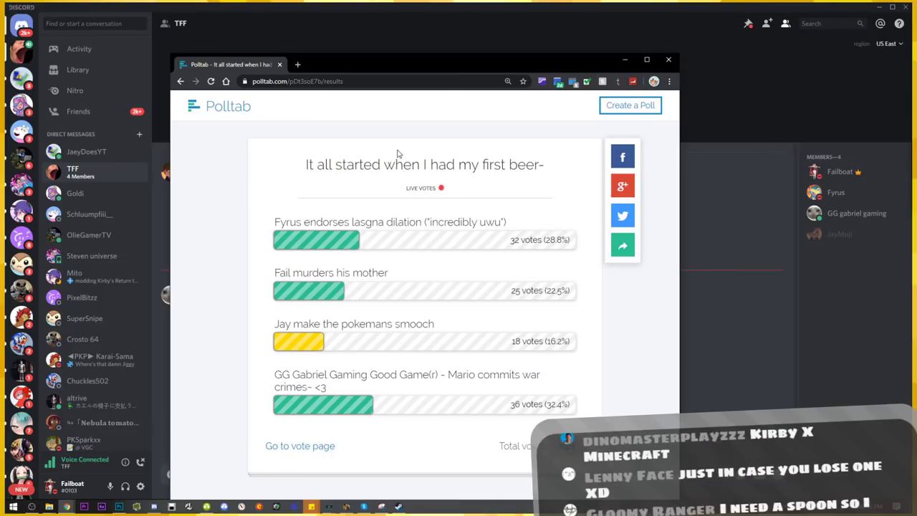
Select the Polltab results URL and shift the poll window slightly up and left
click(402, 83)
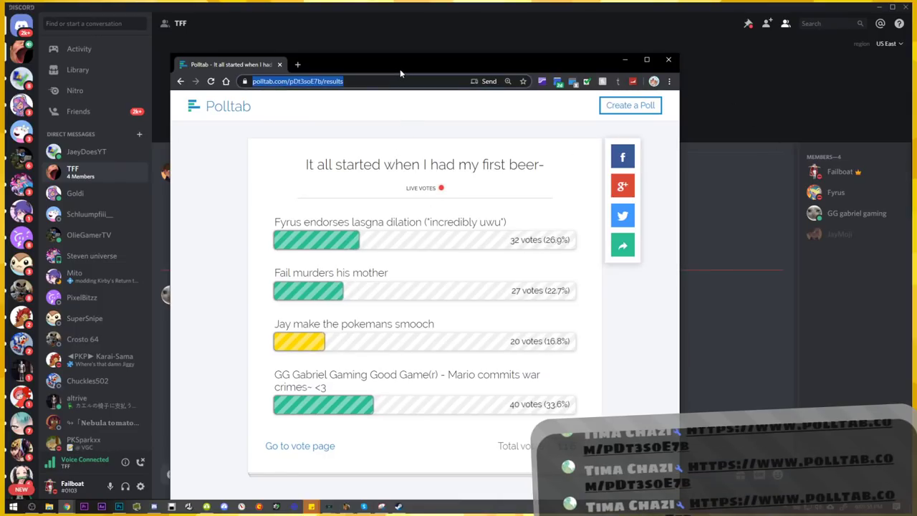
drag(400, 69, 337, 64)
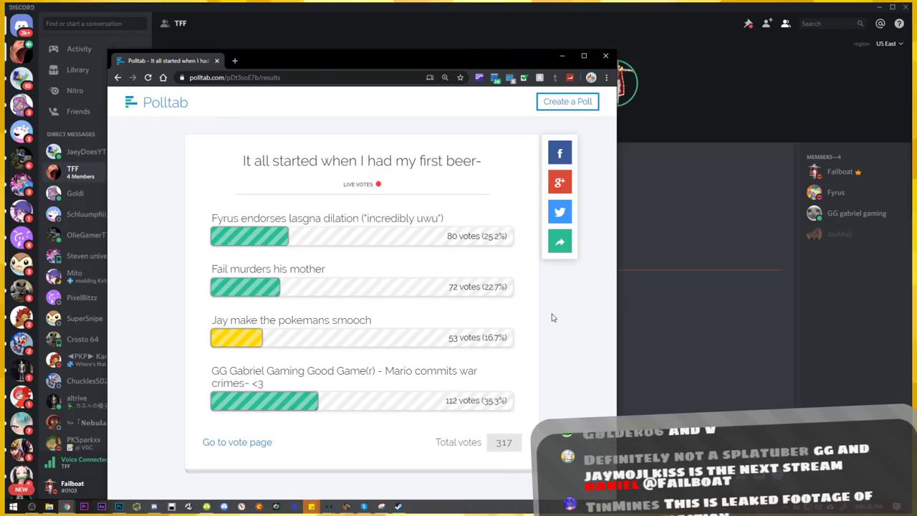
Return to the TFF group chat, skim older posts, and focus the message box
click(701, 326)
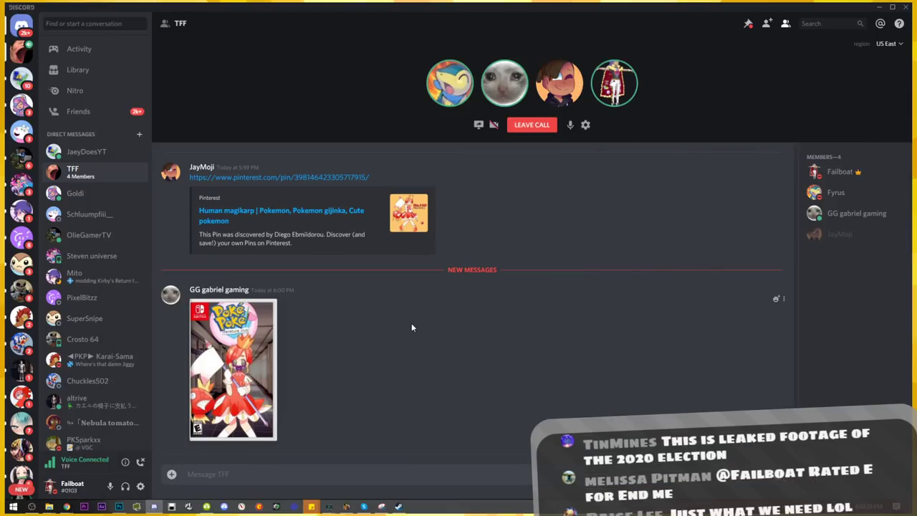
scroll(411, 327, up, 1)
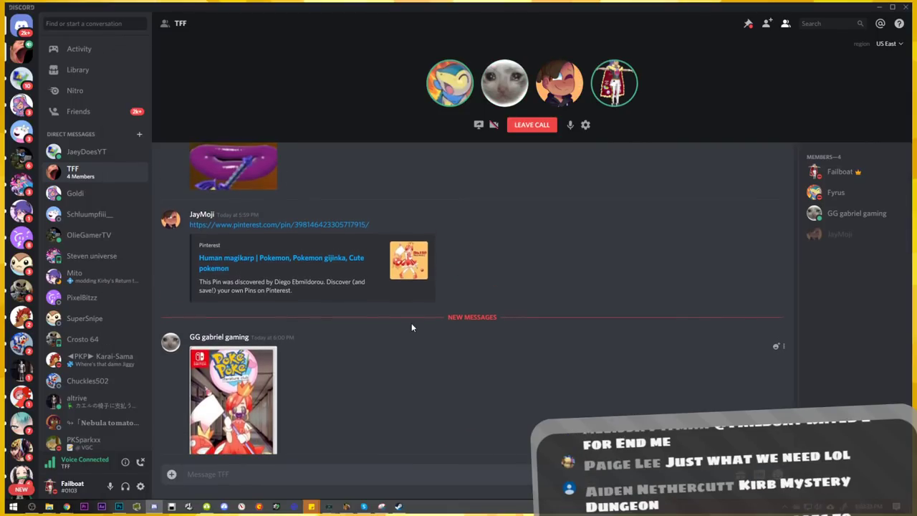
scroll(482, 341, up, 2)
scroll(482, 342, up, 3)
scroll(482, 341, up, 2)
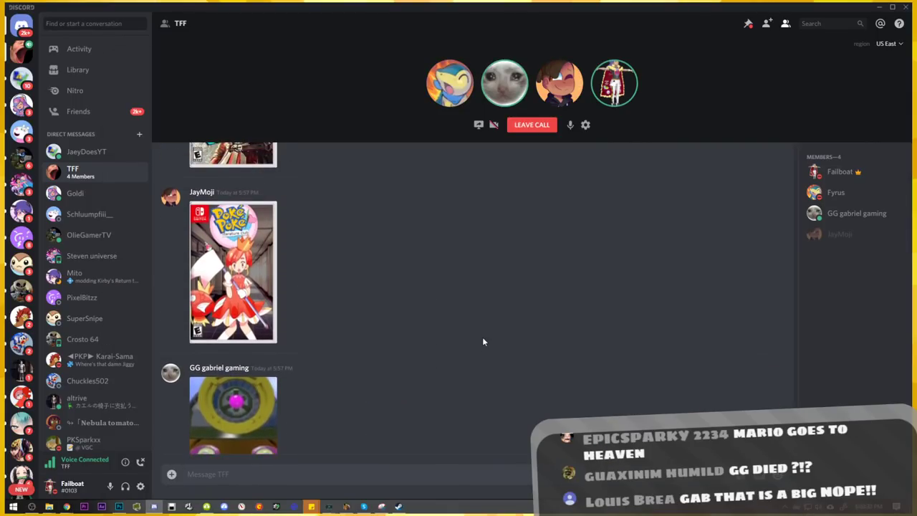
scroll(482, 342, up, 2)
scroll(482, 341, up, 2)
scroll(482, 342, up, 2)
scroll(473, 344, down, 1)
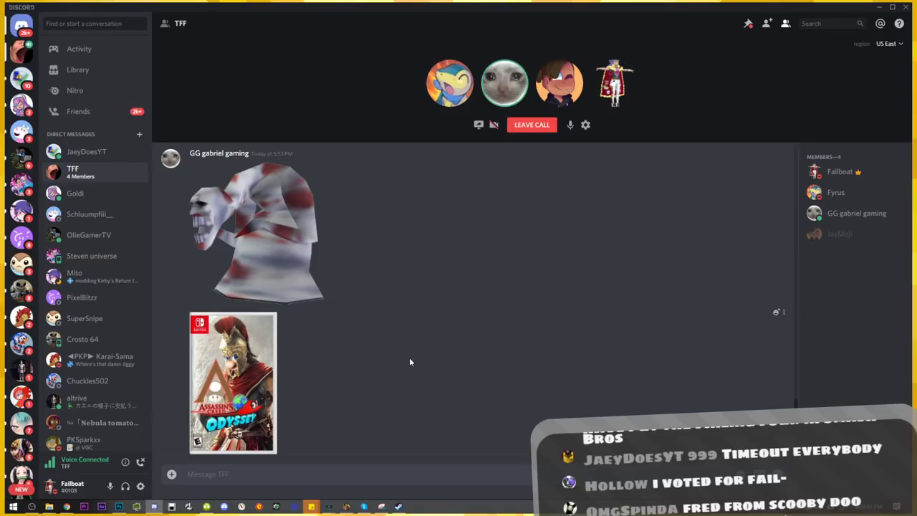
scroll(452, 357, down, 5)
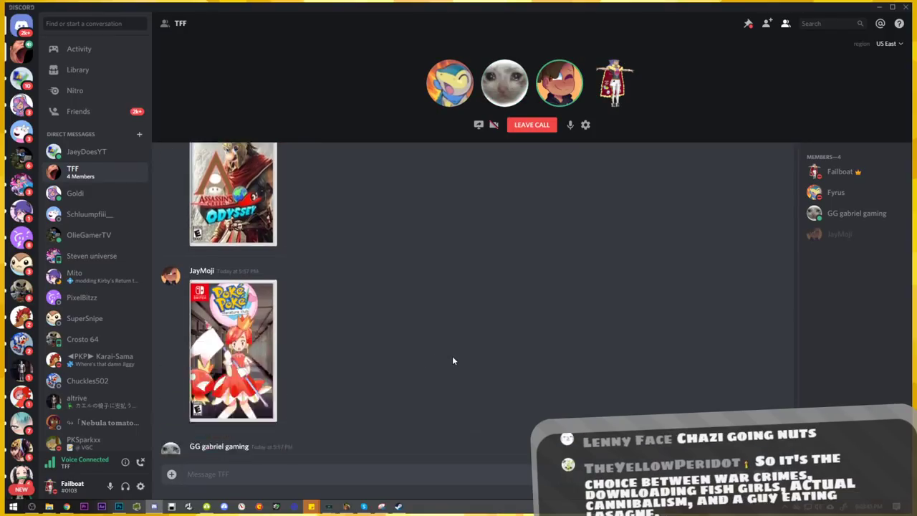
scroll(452, 361, down, 2)
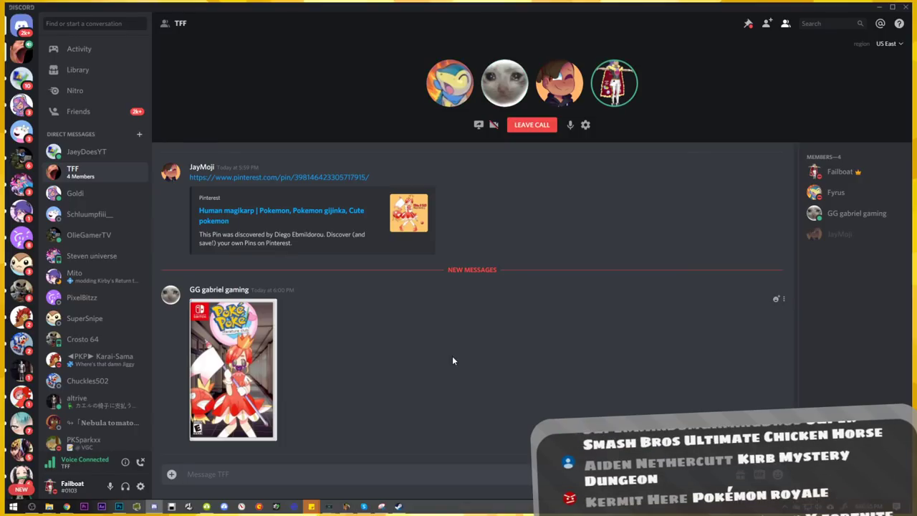
click(334, 476)
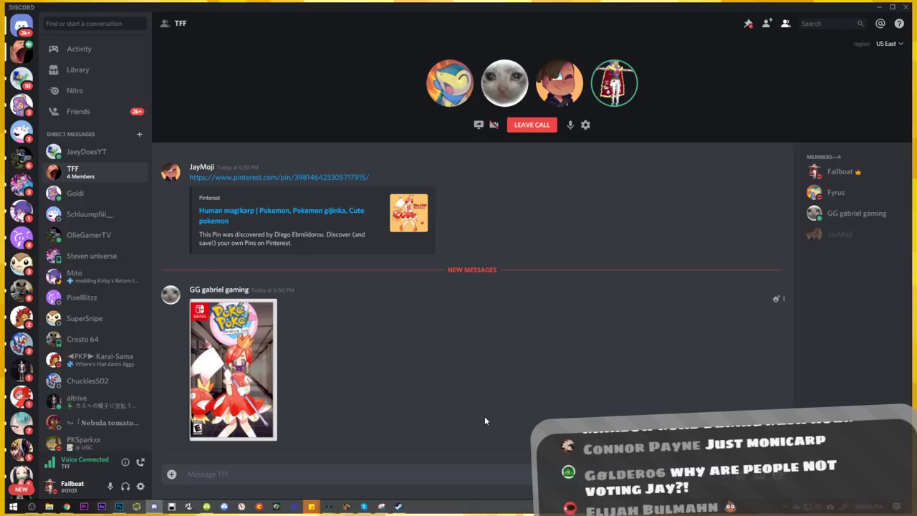
Put a fist emoji in the message, replacing an initial rock-hand pick
key(super+period)
text(ro)
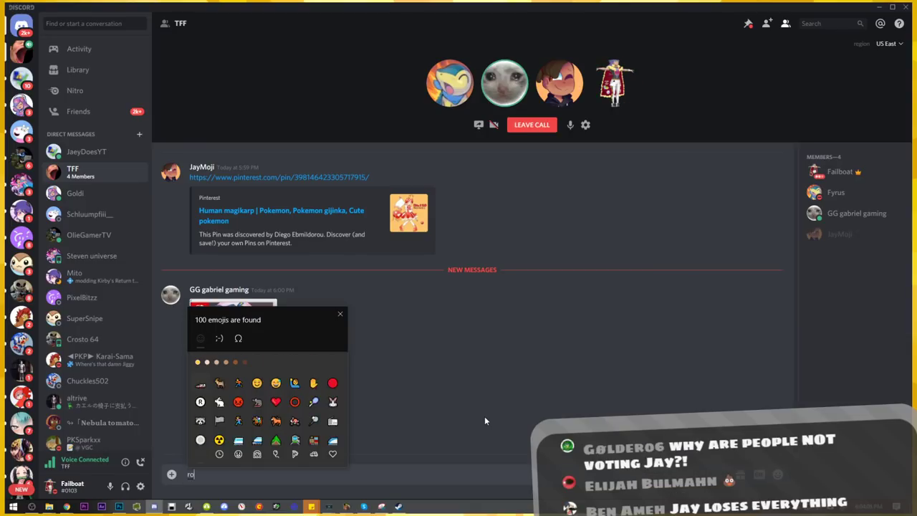
text(ck)
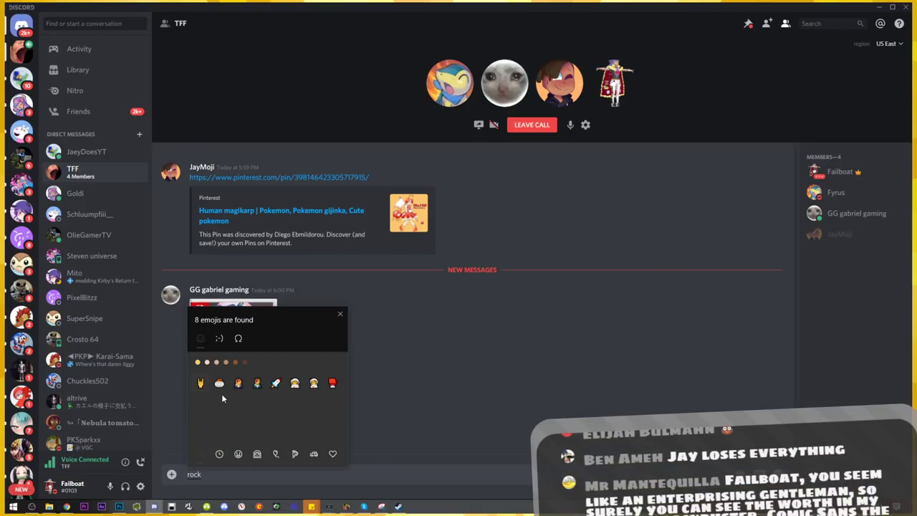
click(208, 474)
key(BackSpace)
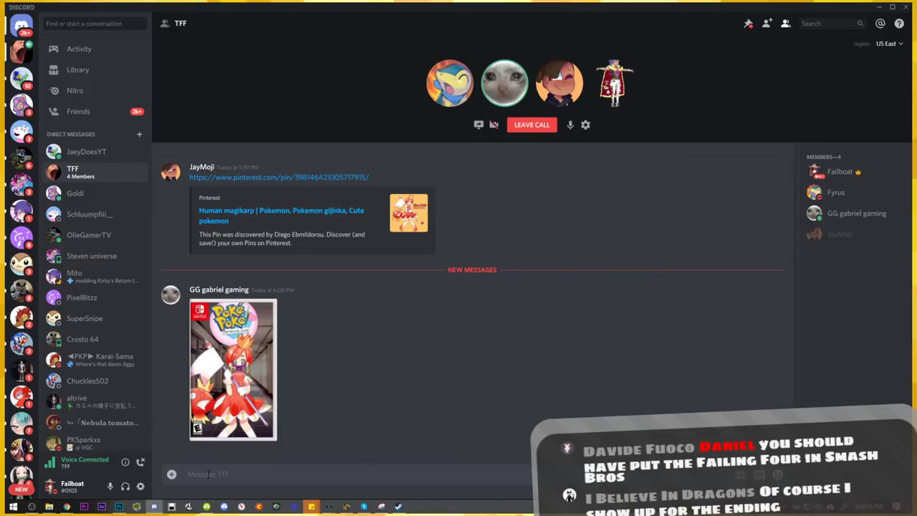
key(super+period)
text(fist)
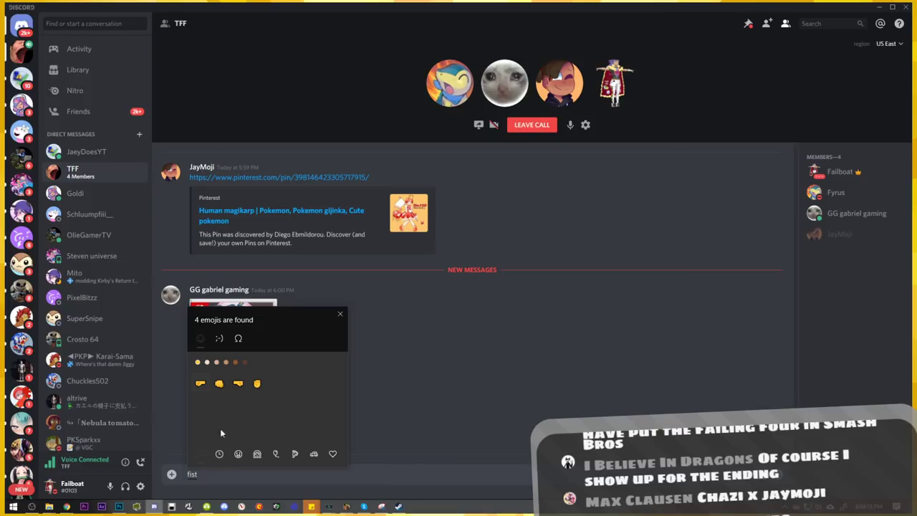
click(220, 485)
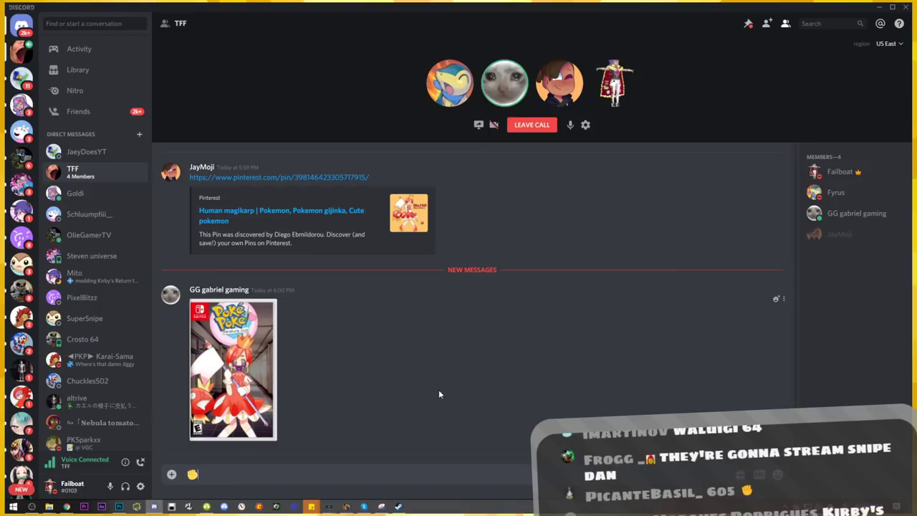
Discard an extra hand emoji and send the fist emoji to the TFF chat
key(super+period)
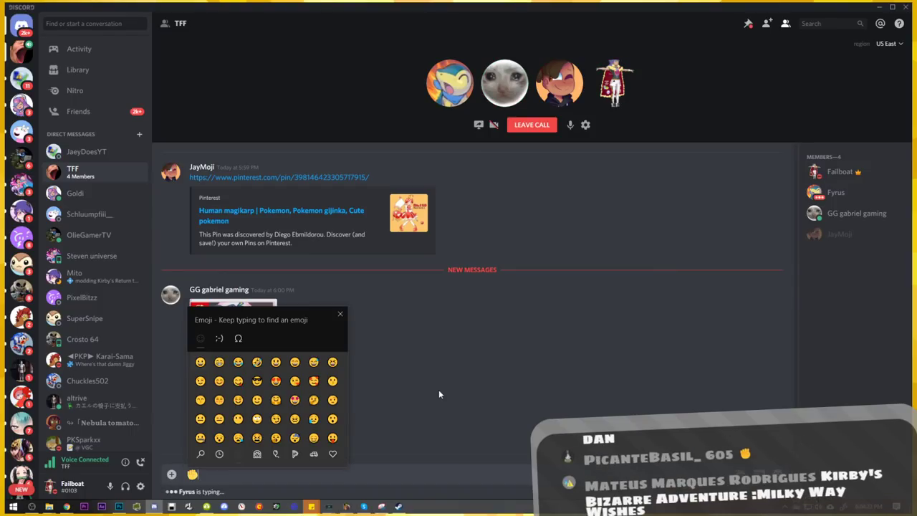
text(hand)
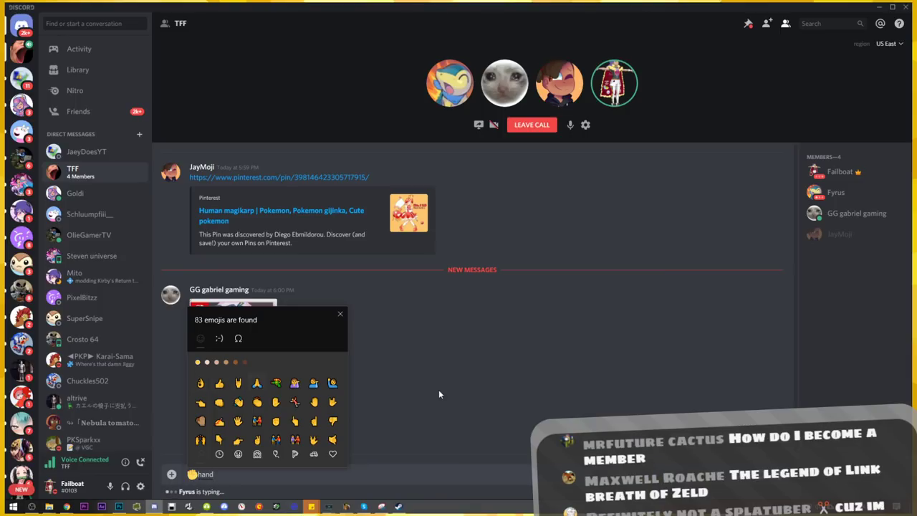
key(Return)
key(Escape)
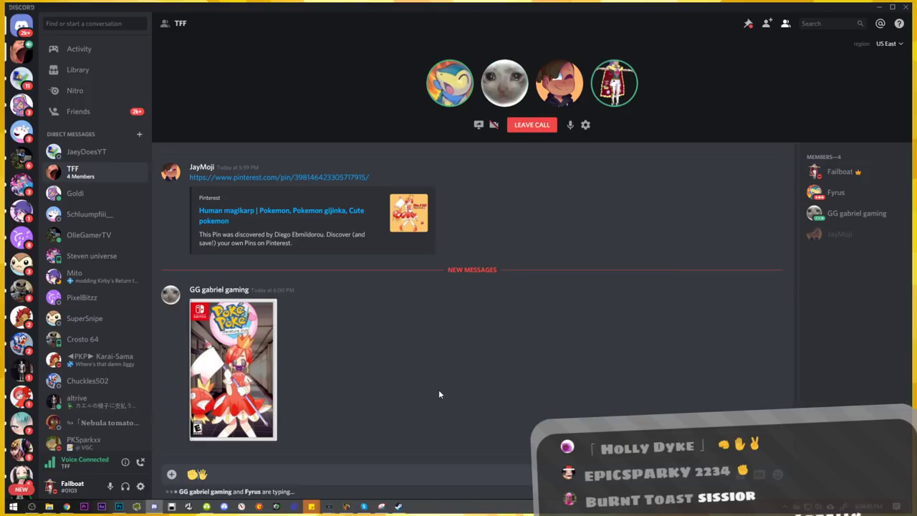
key(BackSpace)
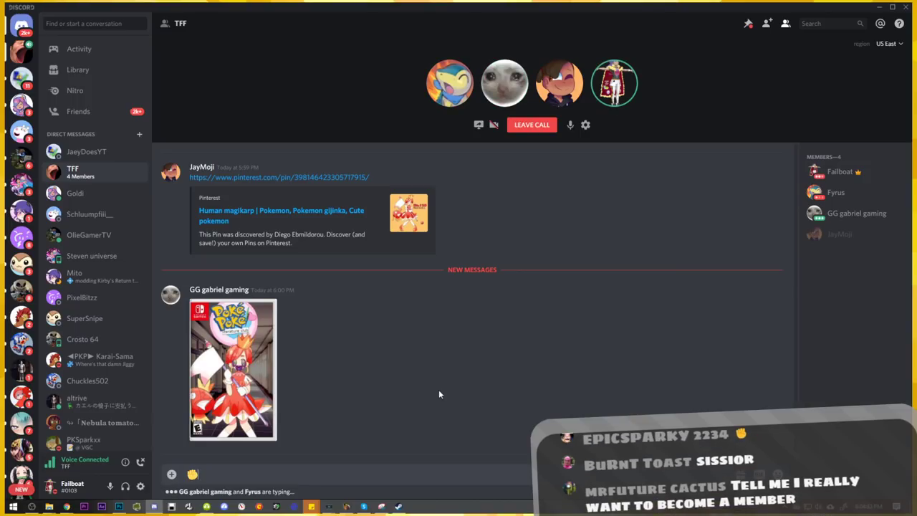
key(Return)
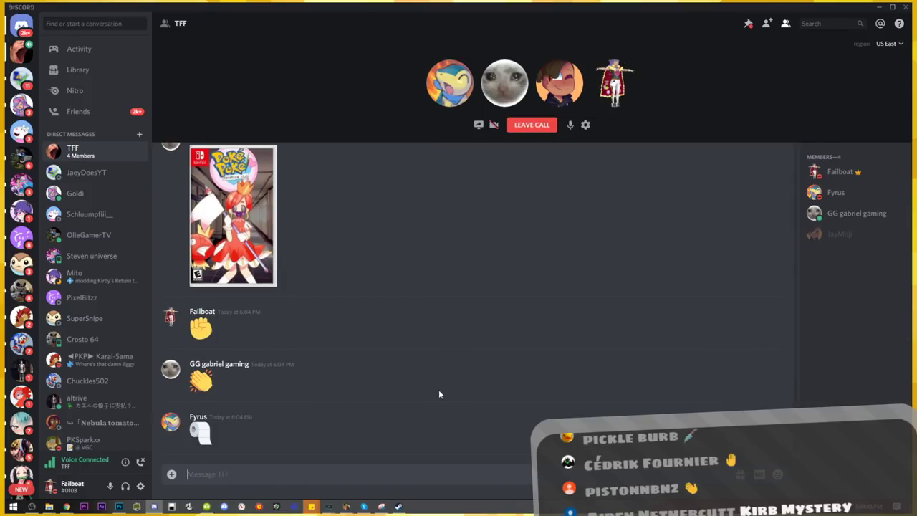